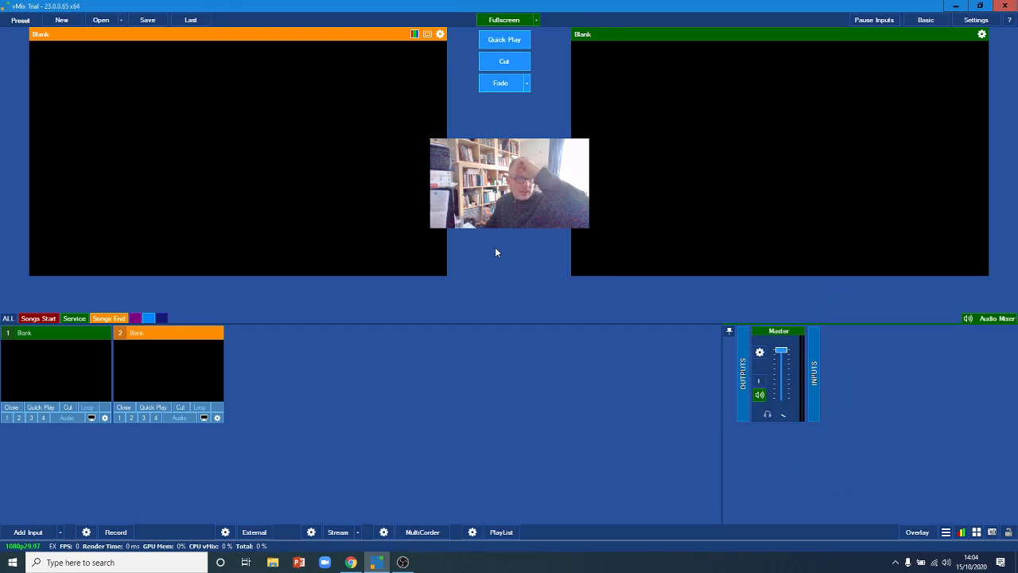
# - Open the Camera & Sound Test preset from the vMix Services folder and turn off the fullscreen output
pyautogui.click(101, 20)
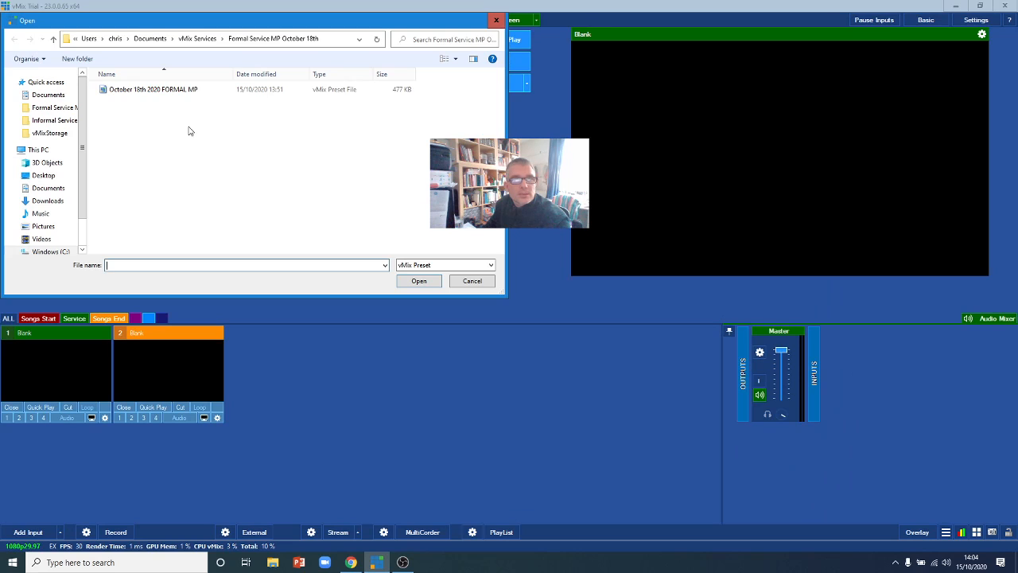
pyautogui.click(197, 39)
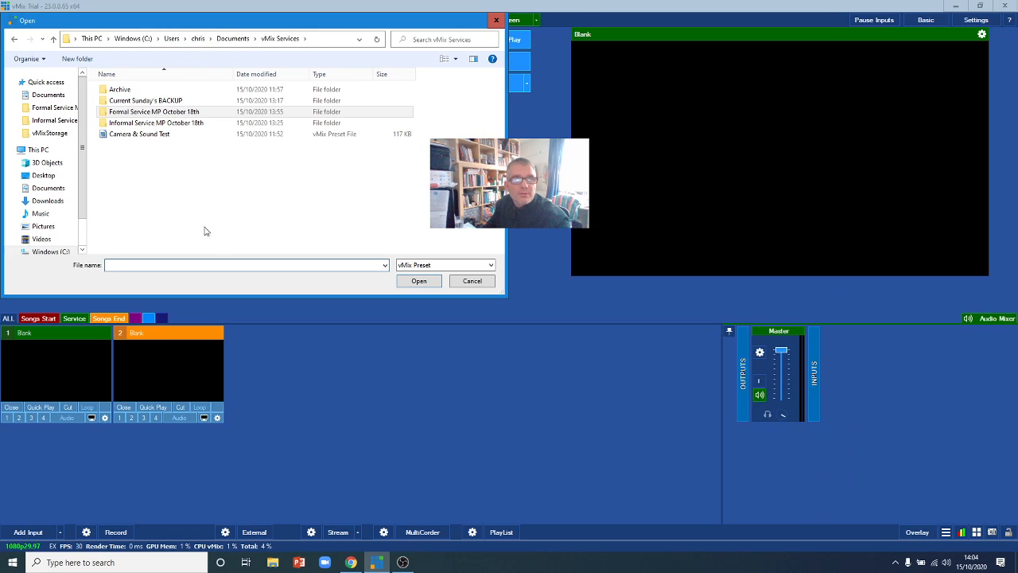
pyautogui.click(131, 137)
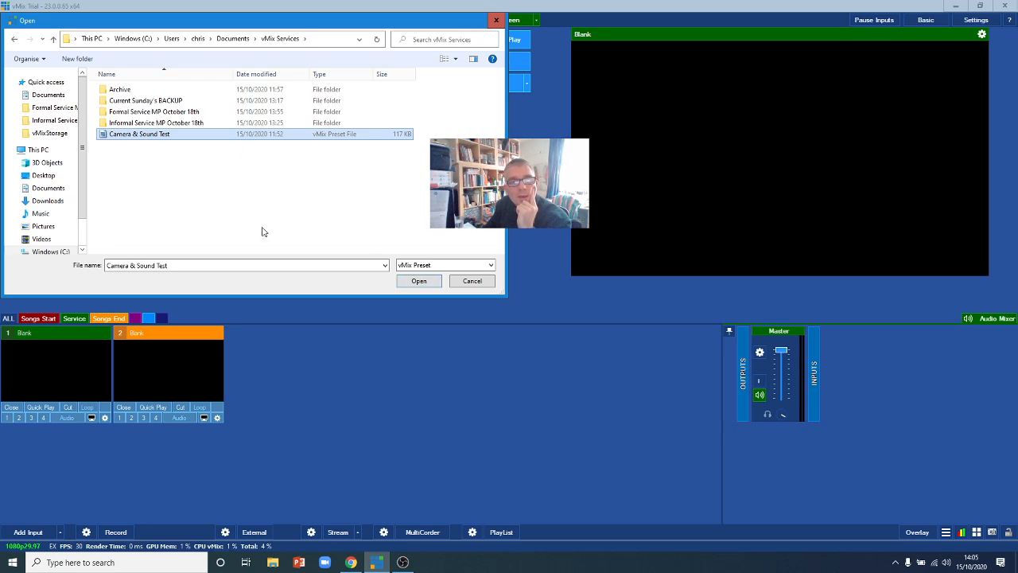
pyautogui.click(424, 283)
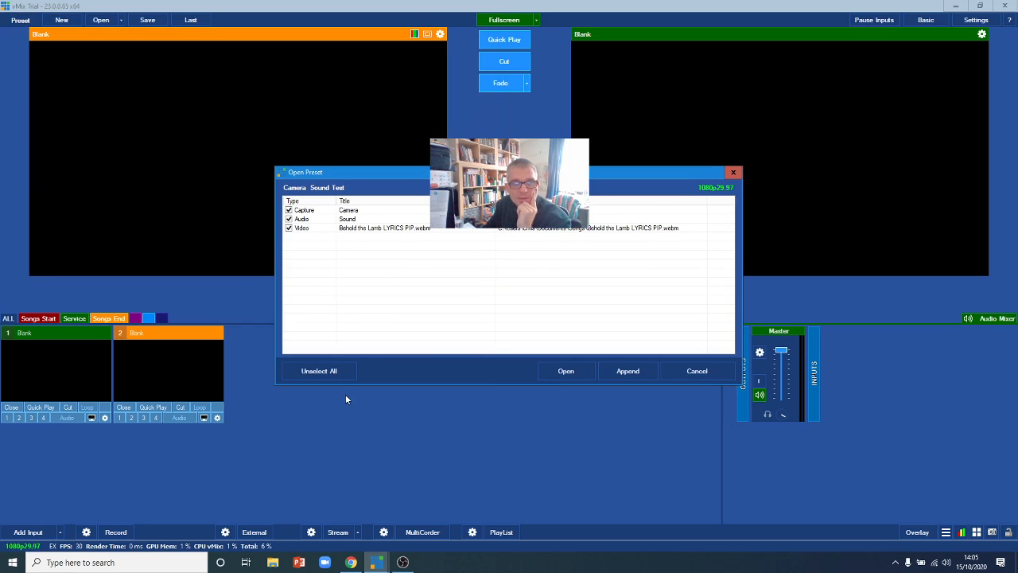
pyautogui.click(566, 371)
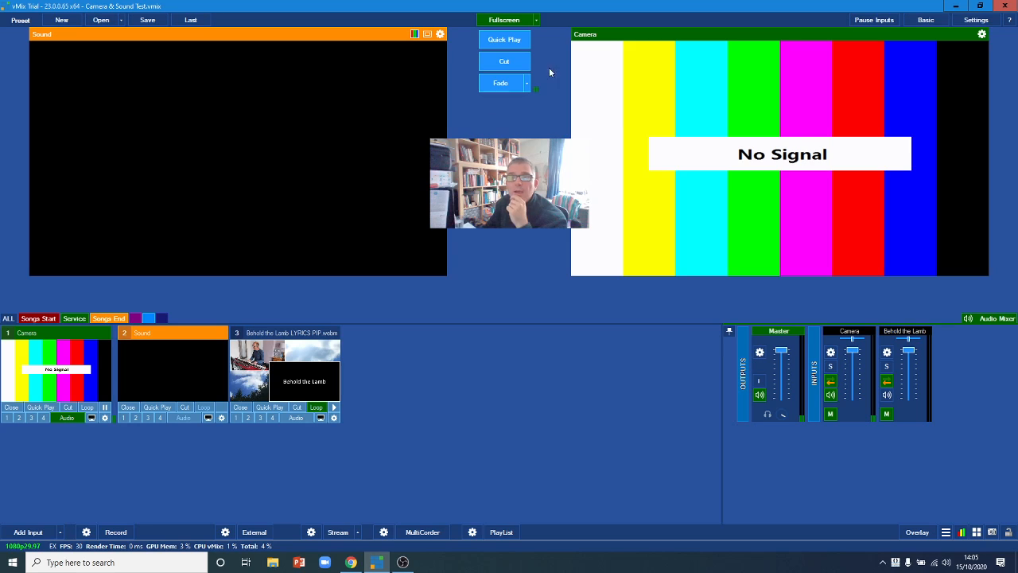
pyautogui.click(506, 20)
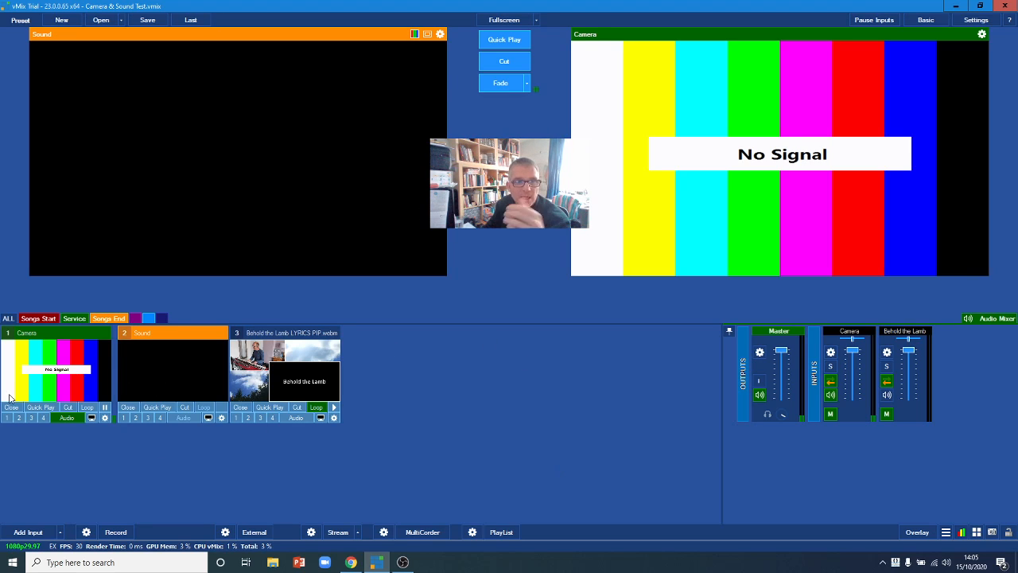
# - Close the Behold the Lamb LYRICS PIP video input, keeping only the Camera and Sound inputs
pyautogui.click(37, 334)
pyautogui.click(155, 335)
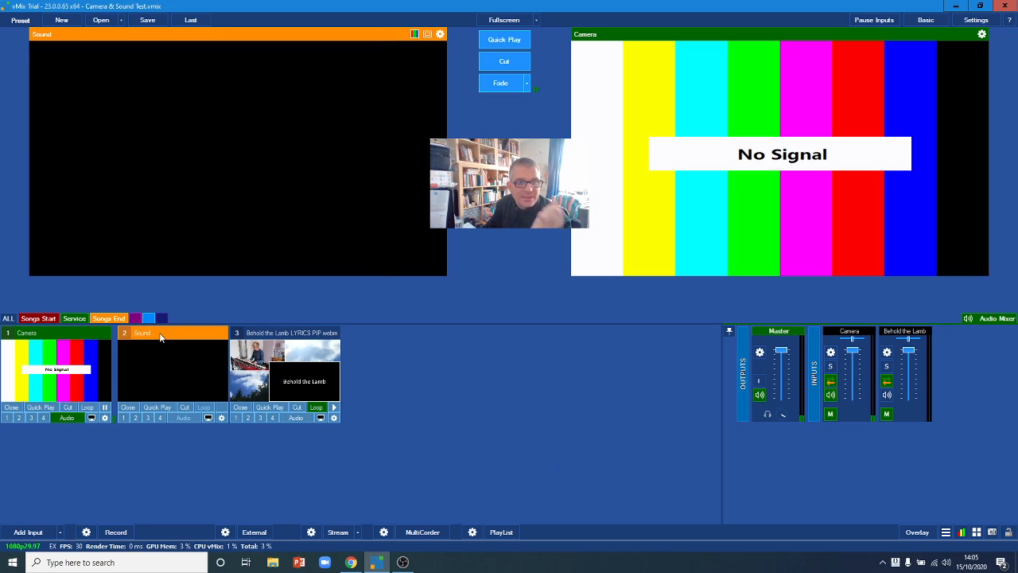
pyautogui.click(285, 342)
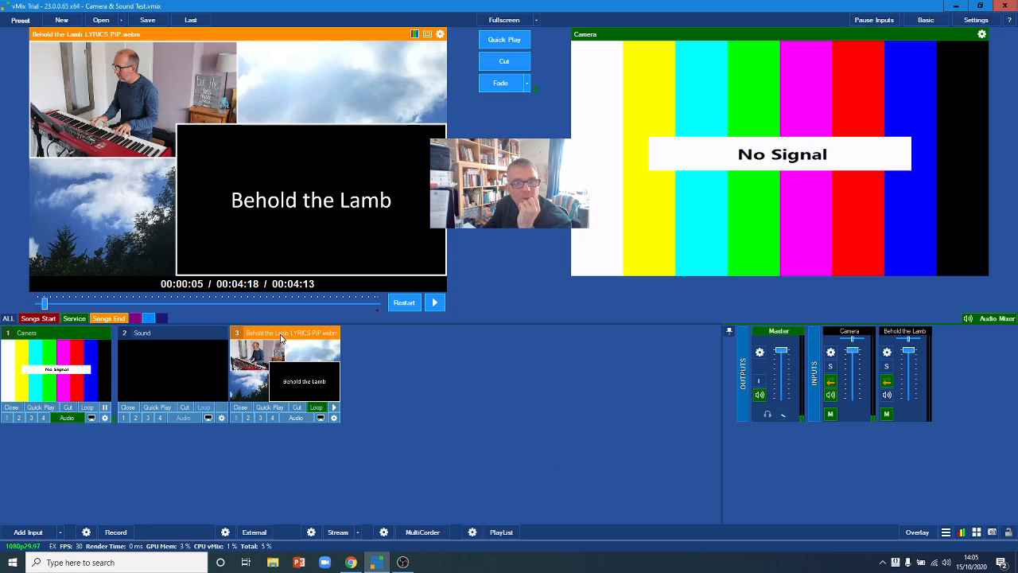
pyautogui.click(240, 406)
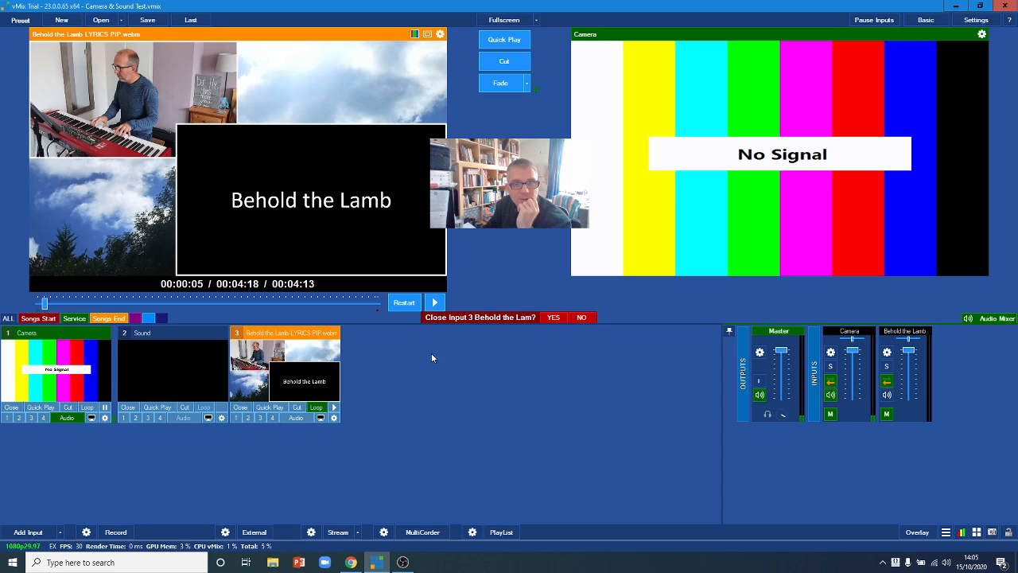
pyautogui.click(553, 318)
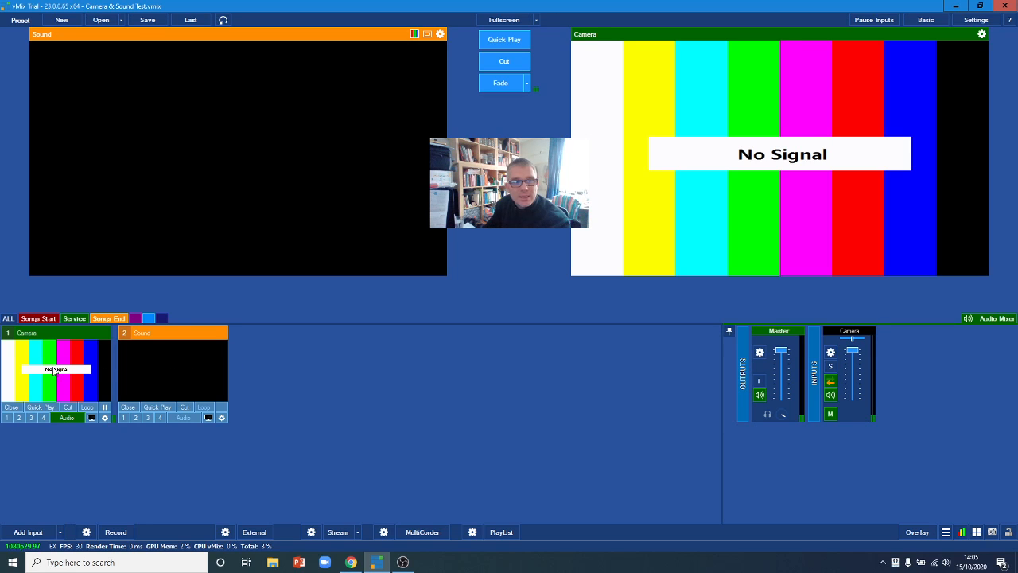
# - Save the preset as Online tutorial in the vMix Services folder
pyautogui.click(148, 22)
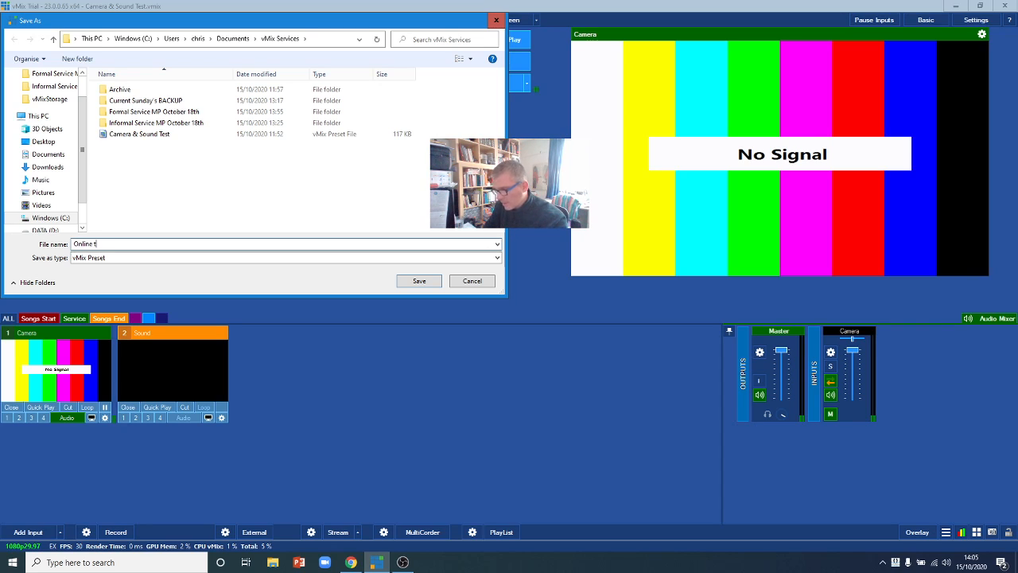
pyautogui.write('Online tut')
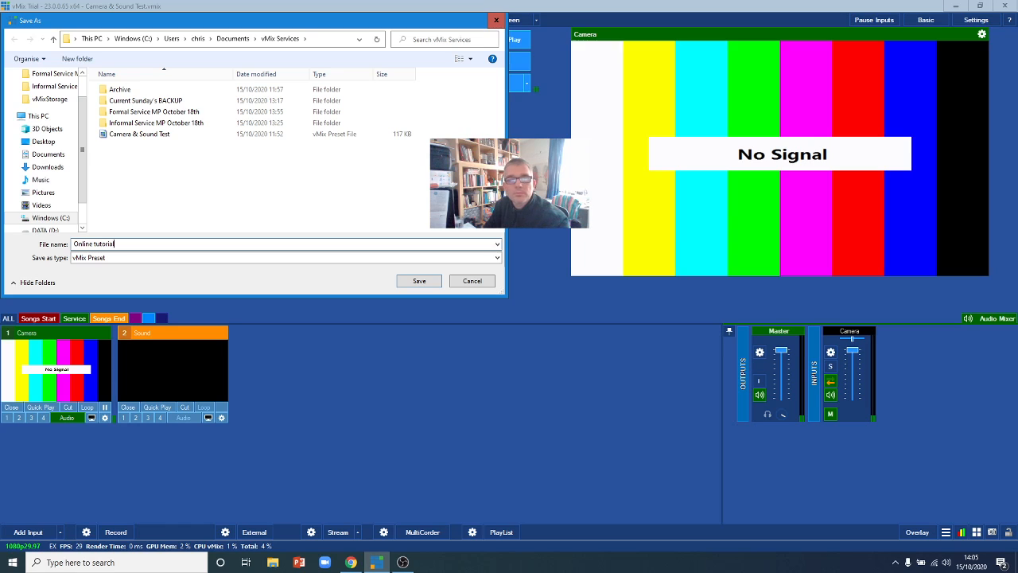
pyautogui.write('orial')
pyautogui.press('Return')
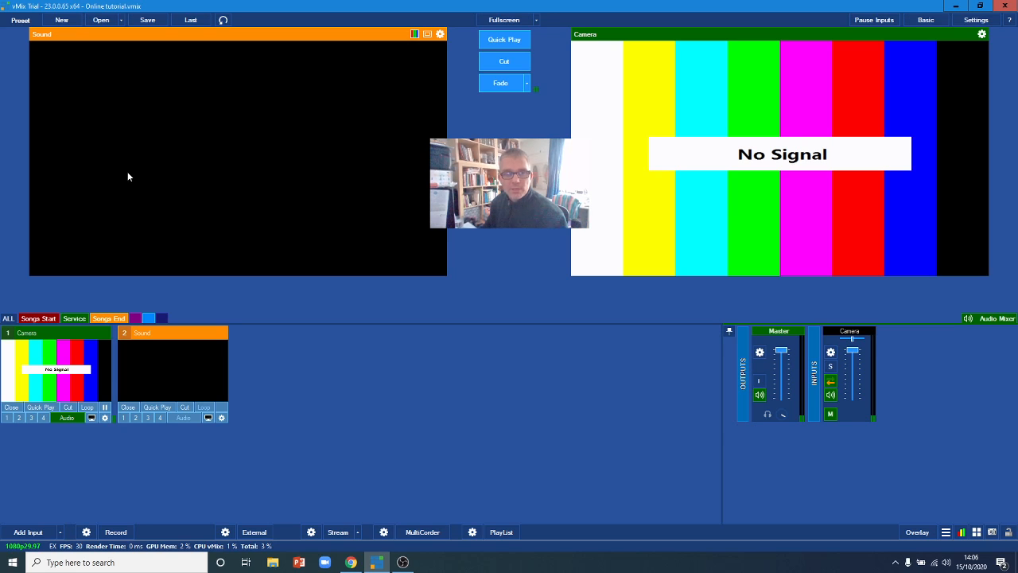
# - Switch to File Explorer and open the Archive folder inside Documents > vMix Services
pyautogui.click(273, 563)
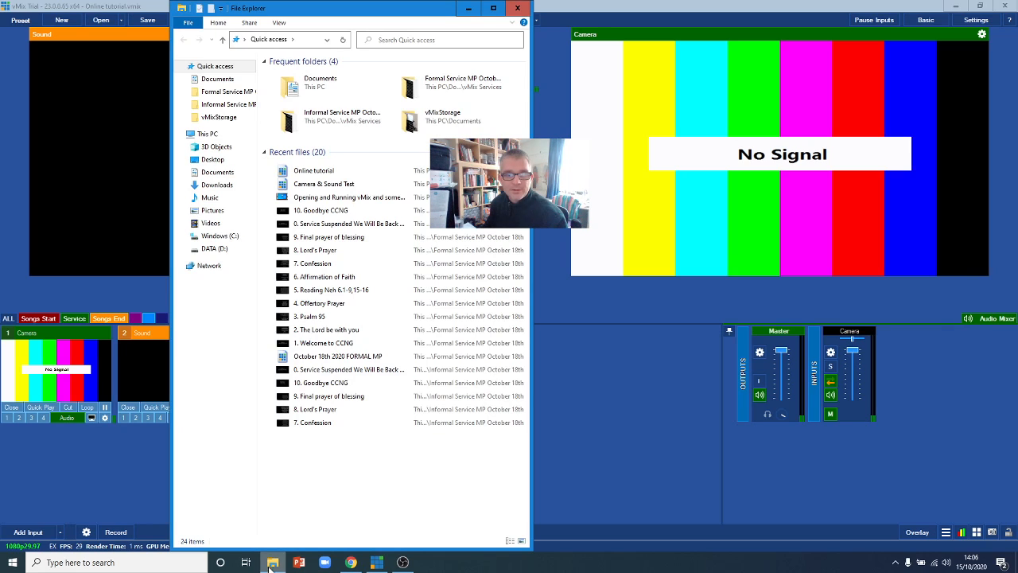
pyautogui.click(219, 172)
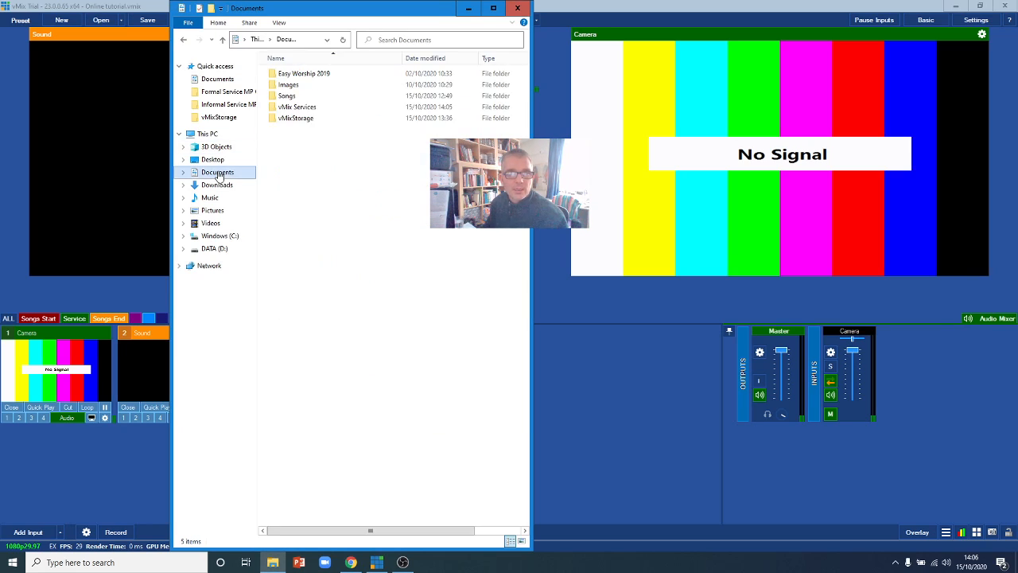
pyautogui.doubleClick(296, 106)
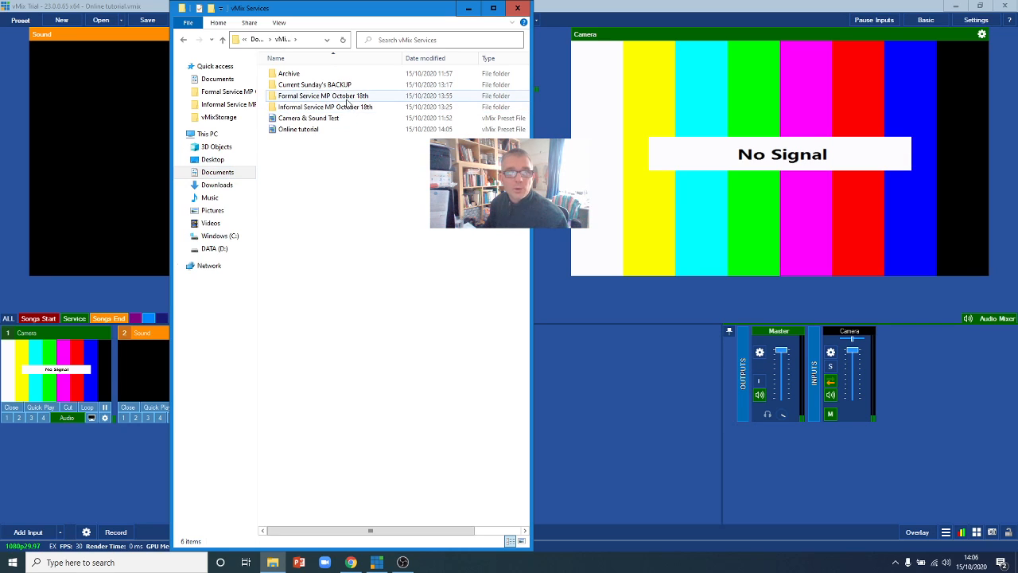
pyautogui.doubleClick(290, 74)
# - Copy the Informal Service HC October 11th folder from Archive into the vMix Services folder
pyautogui.click(322, 86)
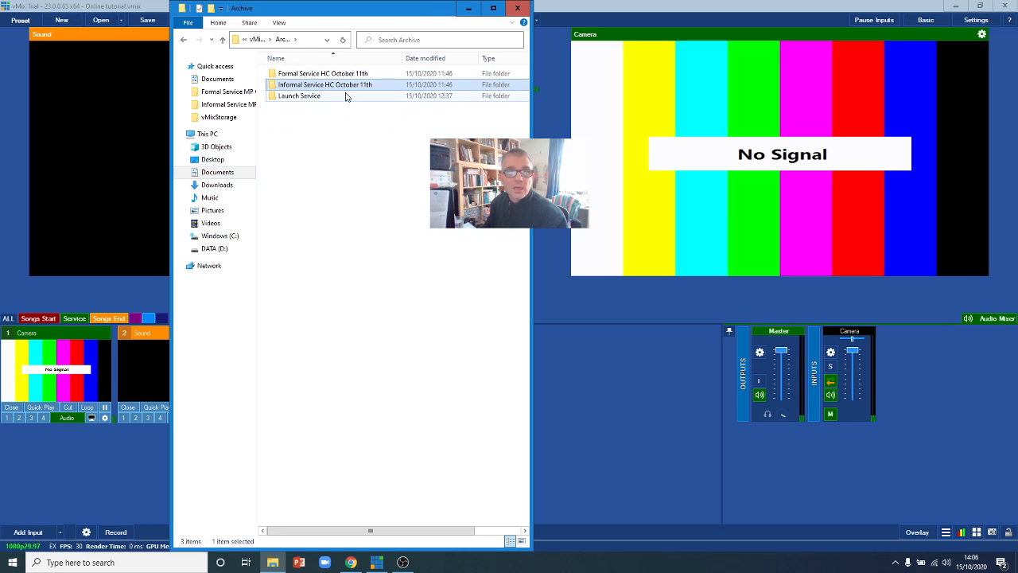
pyautogui.rightClick(341, 87)
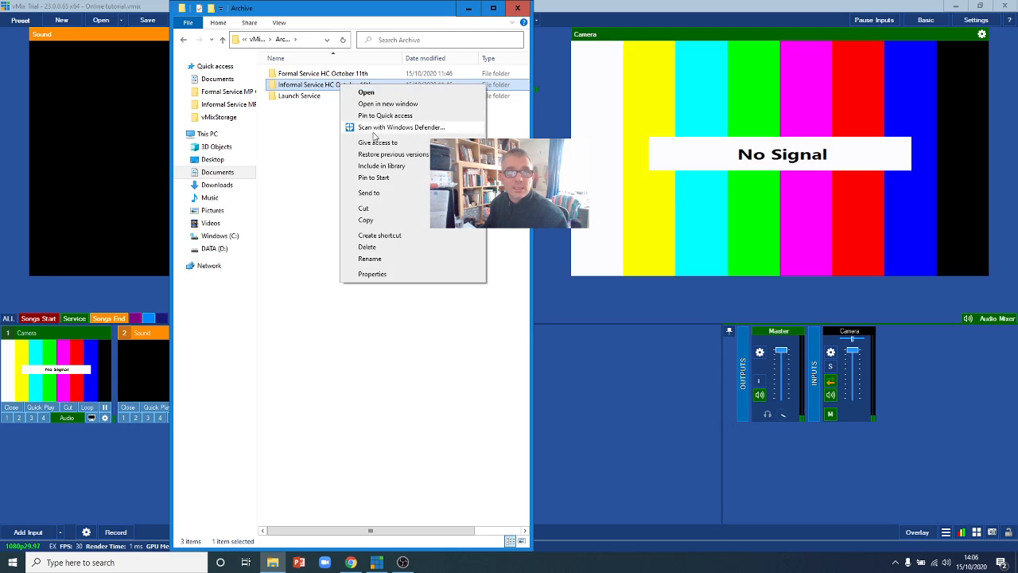
pyautogui.click(366, 209)
pyautogui.click(183, 40)
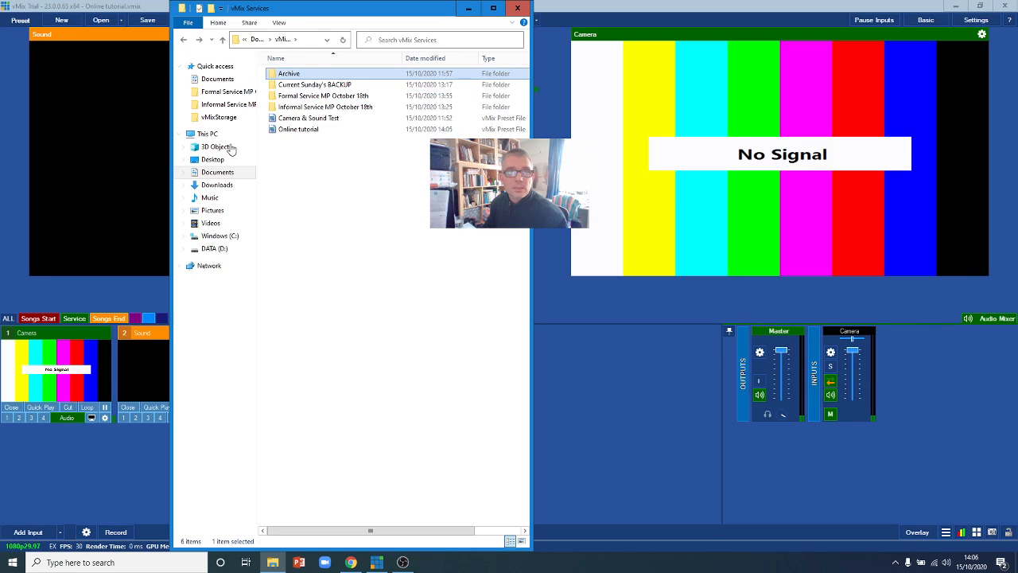
pyautogui.rightClick(297, 184)
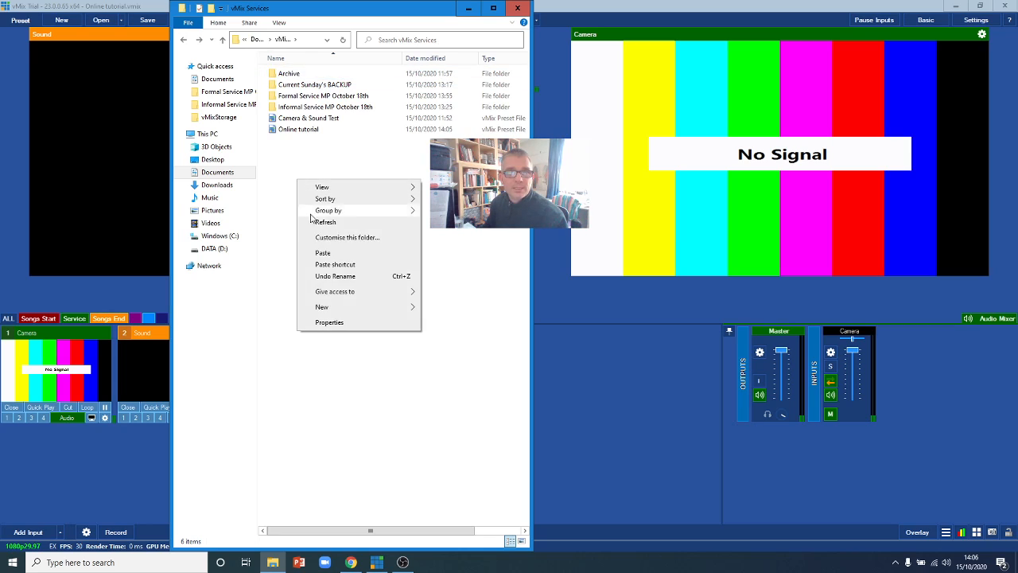
pyautogui.click(318, 253)
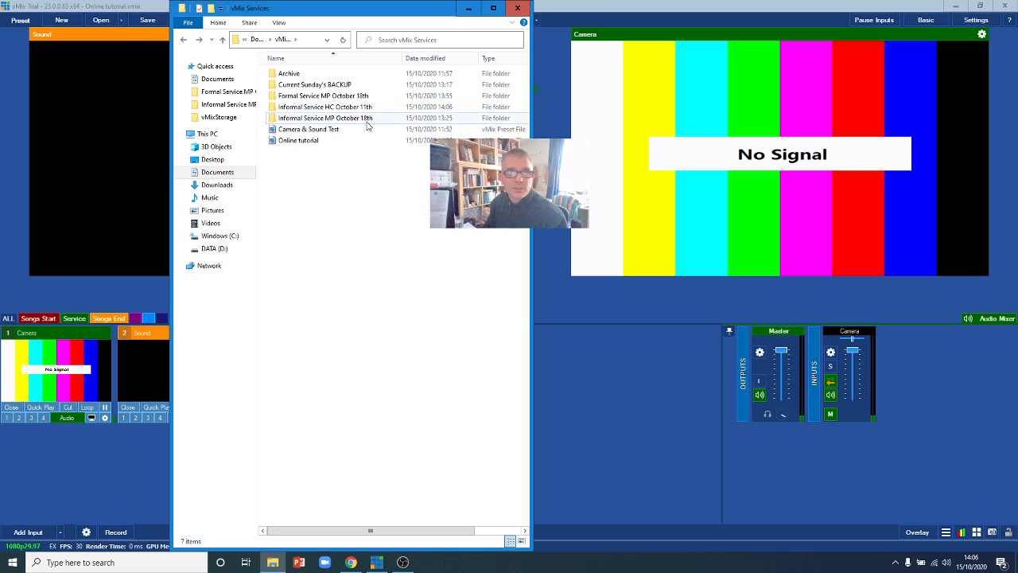
# - Rename the Informal Service HC October 11th folder in vMix Services as Informal Service HC Online tutorial
pyautogui.rightClick(352, 111)
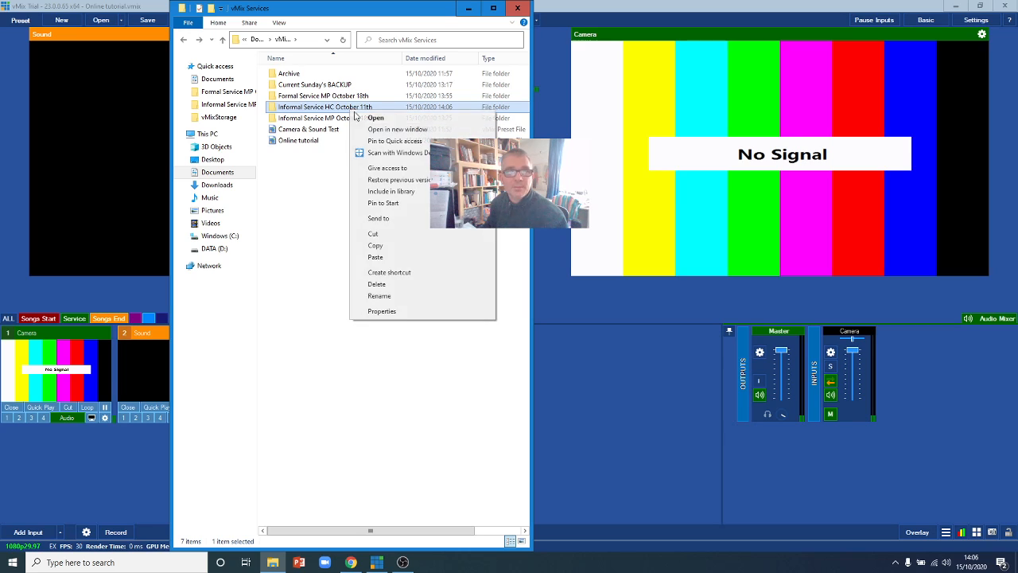
pyautogui.click(378, 295)
pyautogui.click(380, 107)
pyautogui.moveTo(380, 107); pyautogui.dragTo(343, 107)
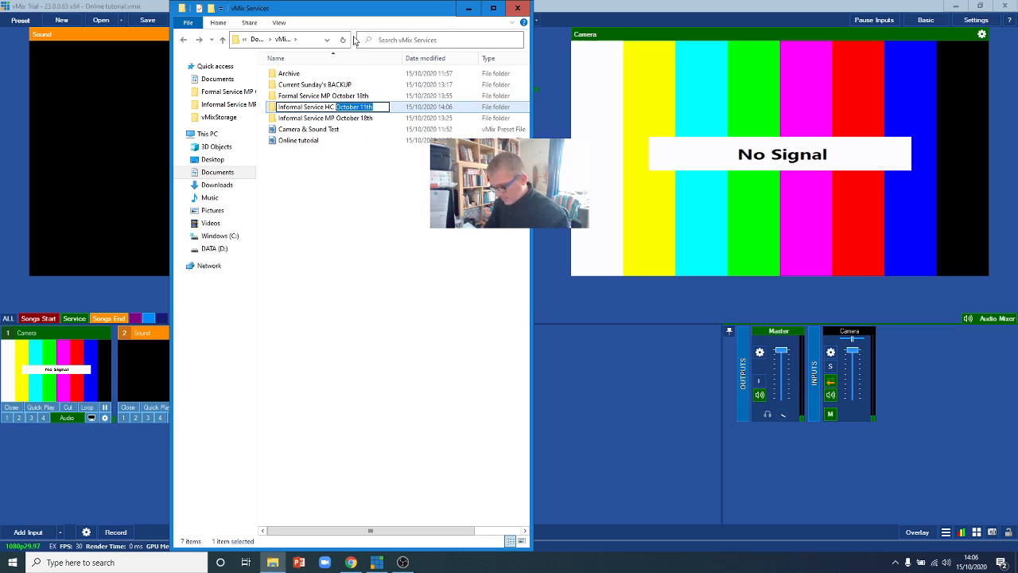
pyautogui.write('On')
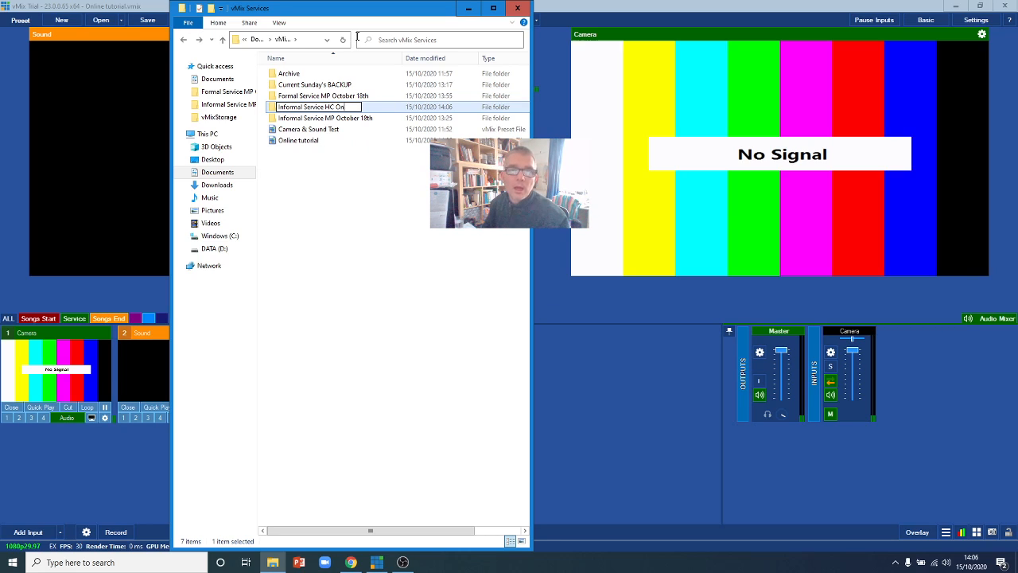
pyautogui.write('cine')
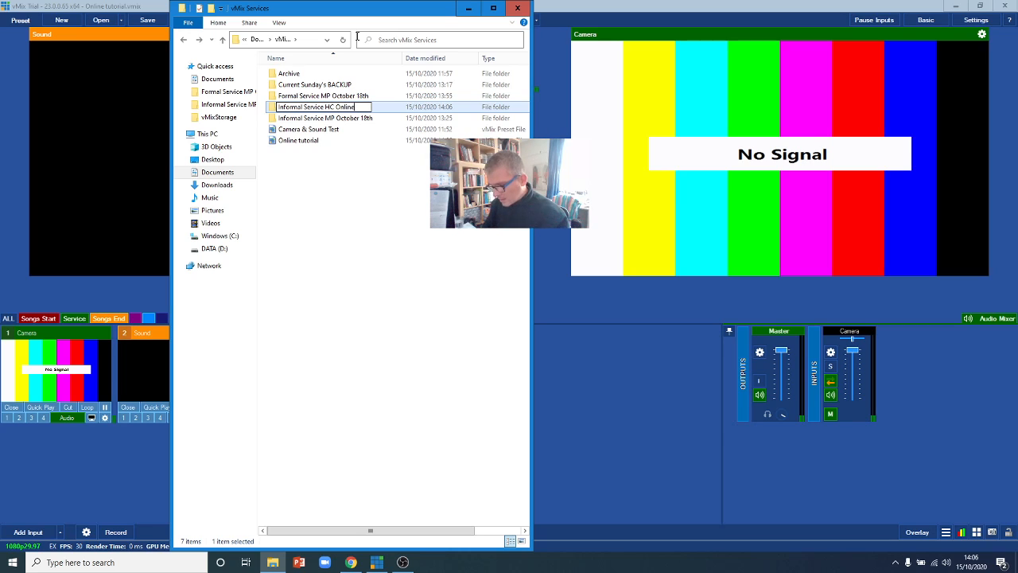
pyautogui.write(' tutorial')
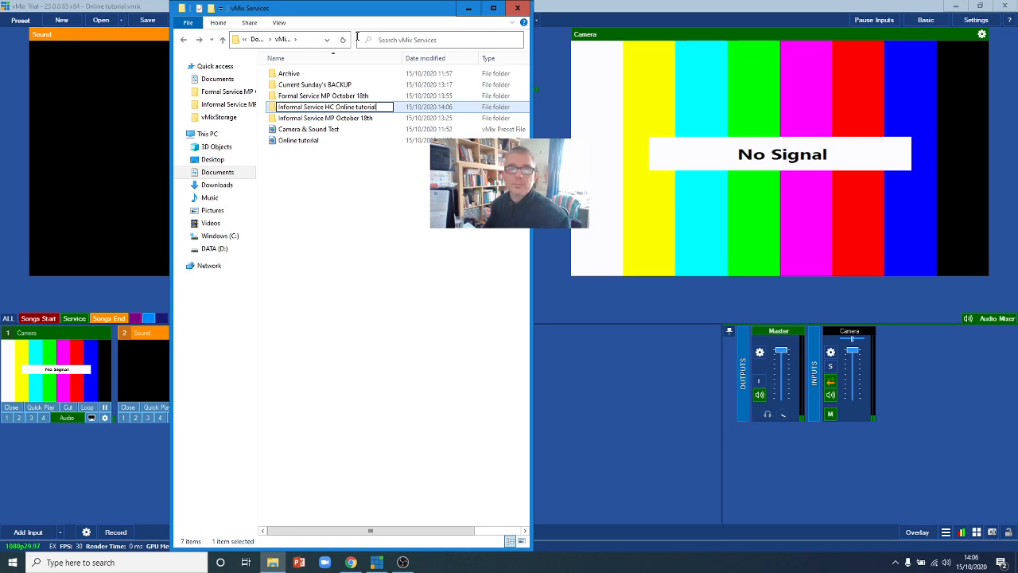
pyautogui.click(361, 220)
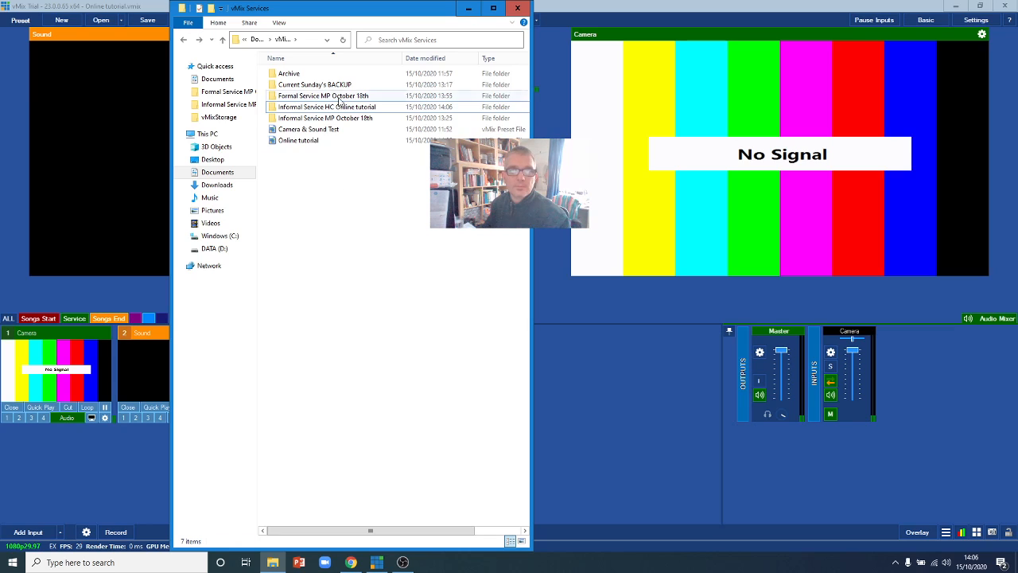
# - Return to vMix and exit it, leaving the vMix Services folder open in File Explorer
pyautogui.click(292, 141)
pyautogui.click(668, 8)
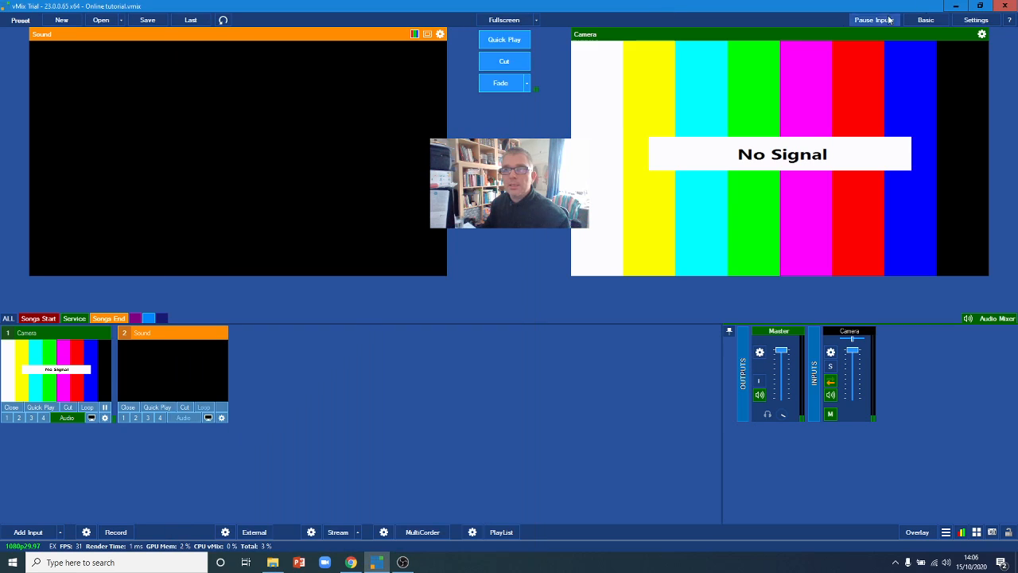
pyautogui.click(1004, 6)
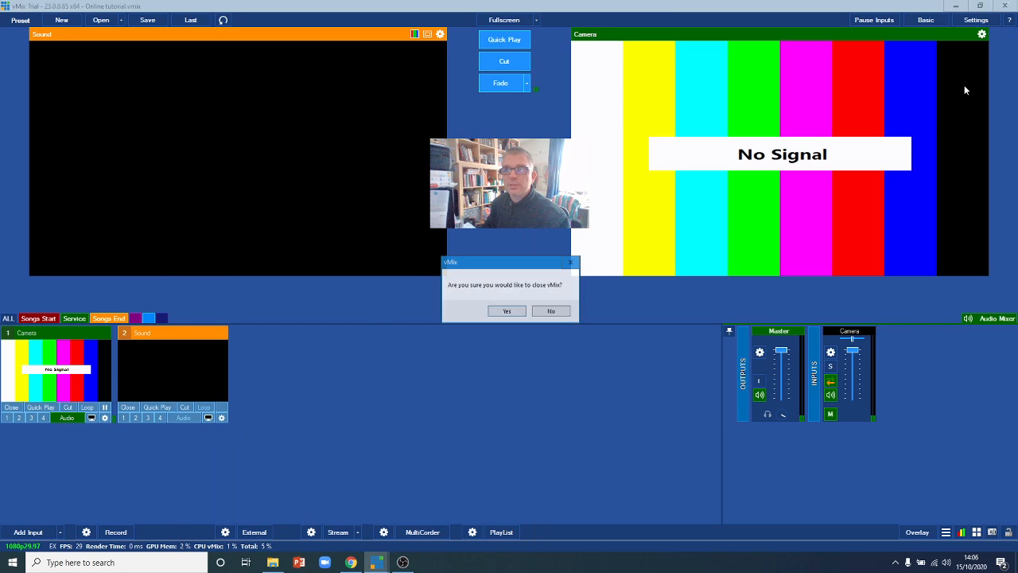
pyautogui.click(508, 312)
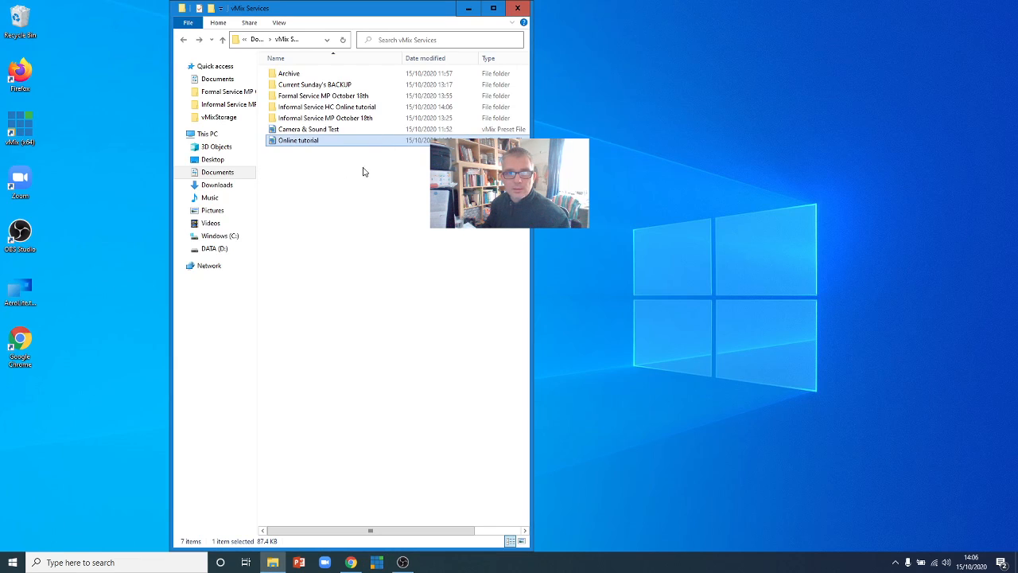
pyautogui.click(363, 171)
pyautogui.click(291, 146)
pyautogui.moveTo(295, 145); pyautogui.dragTo(328, 120)
pyautogui.doubleClick(292, 119)
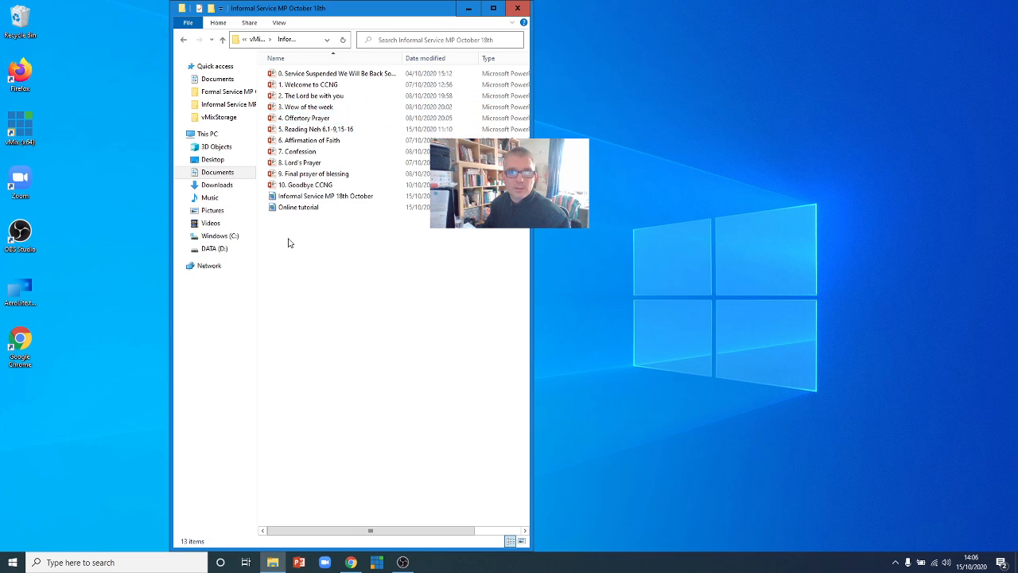
pyautogui.click(314, 196)
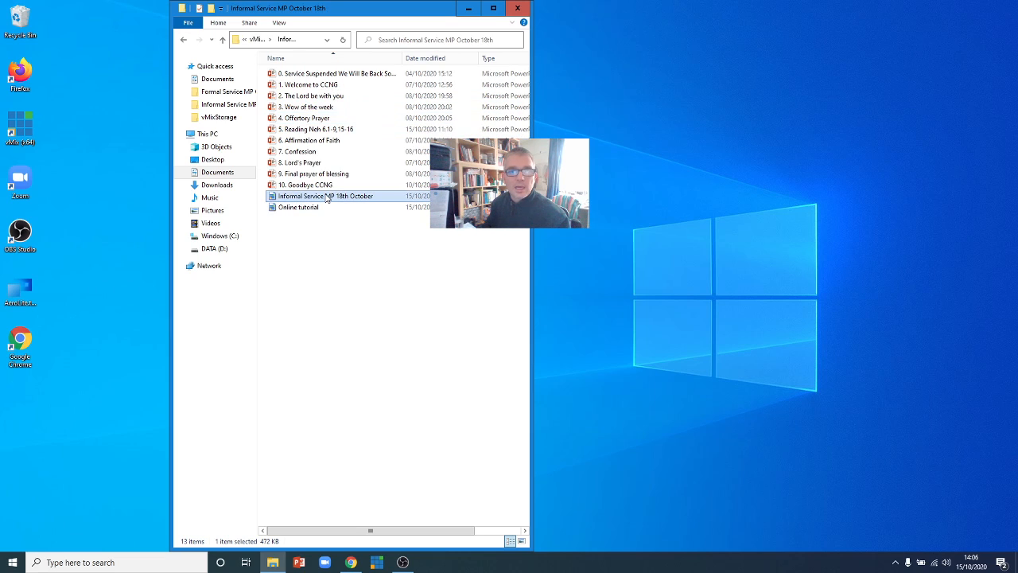
pyautogui.press('Delete')
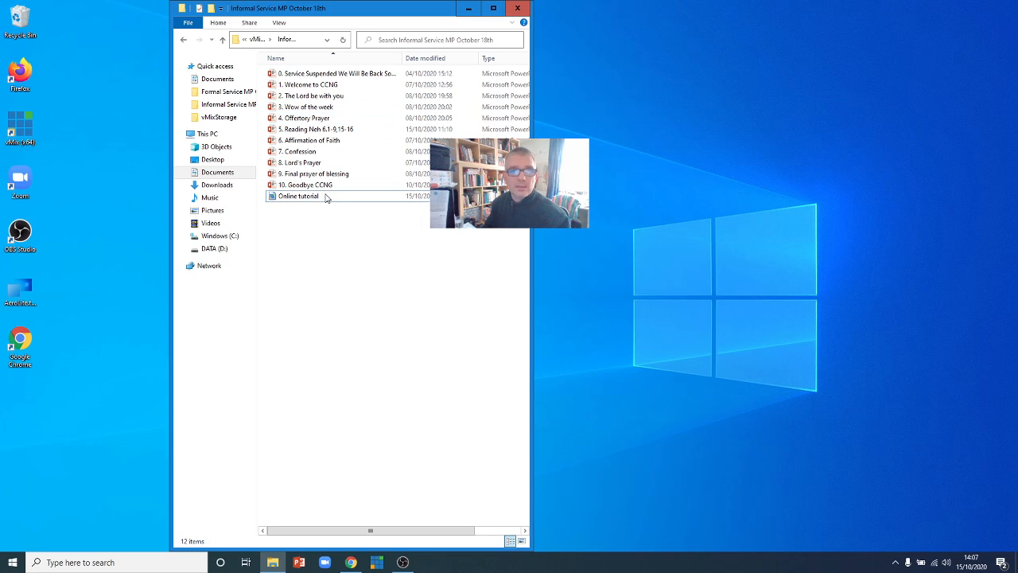
pyautogui.hotkey('ctrl', 'z')
pyautogui.hotkey('ctrl', 'z')
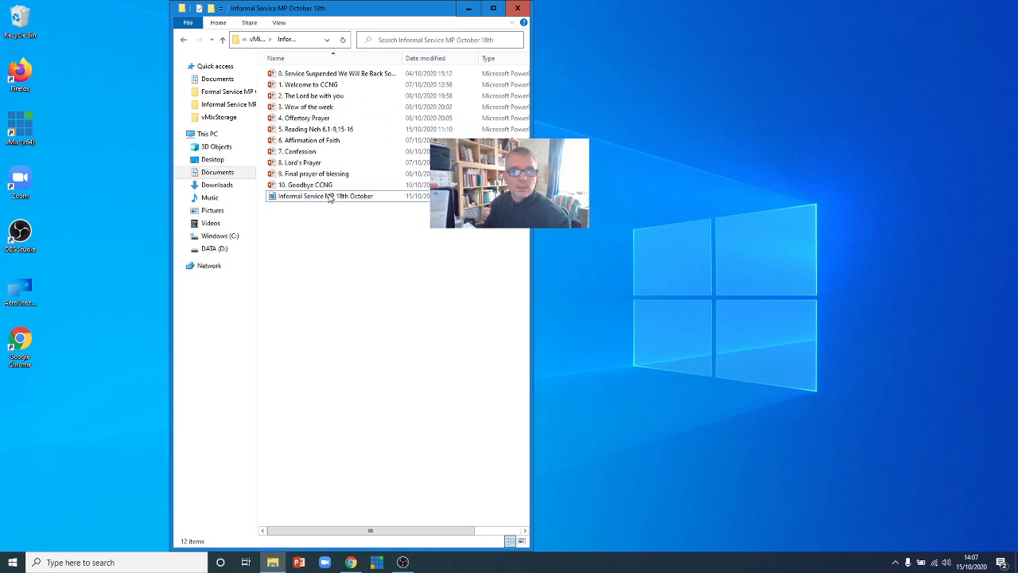
pyautogui.press('BackSpace')
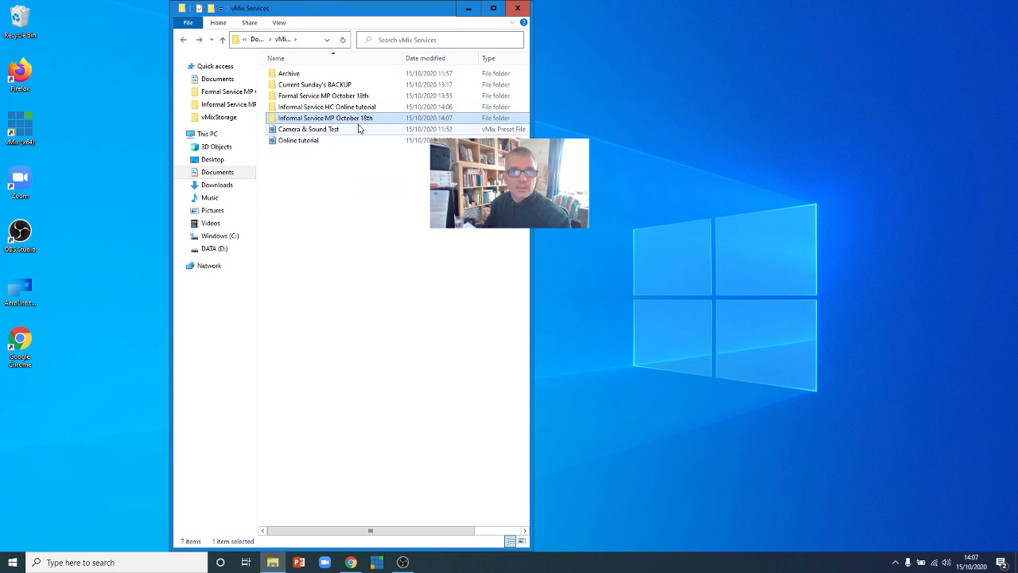
# - Move the Online tutorial preset into the Informal Service HC Online tutorial folder and delete the October 11th 2020 INFORMAL HC preset there
pyautogui.click(356, 110)
pyautogui.moveTo(297, 143); pyautogui.dragTo(367, 112)
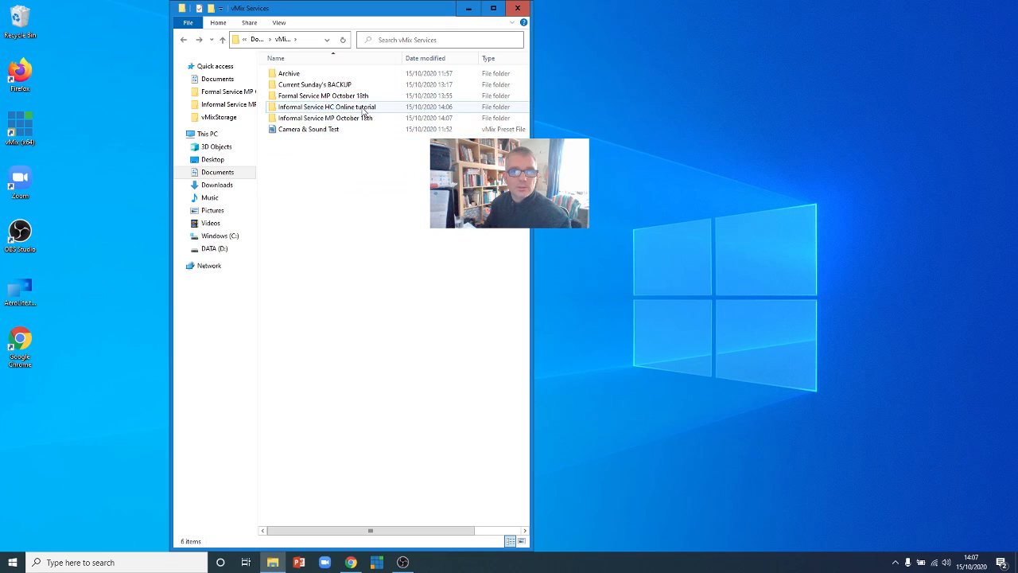
pyautogui.doubleClick(363, 109)
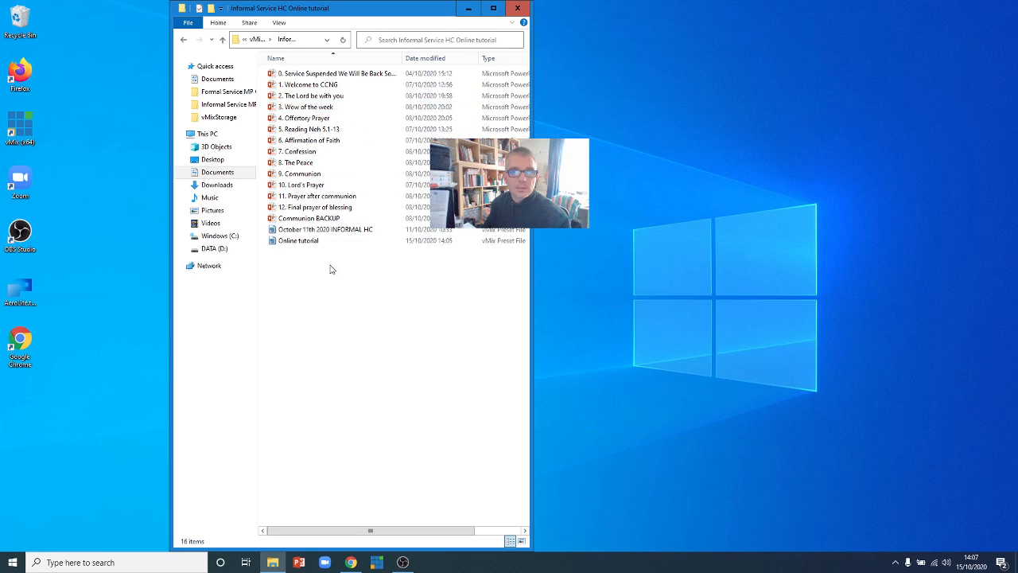
pyautogui.click(304, 230)
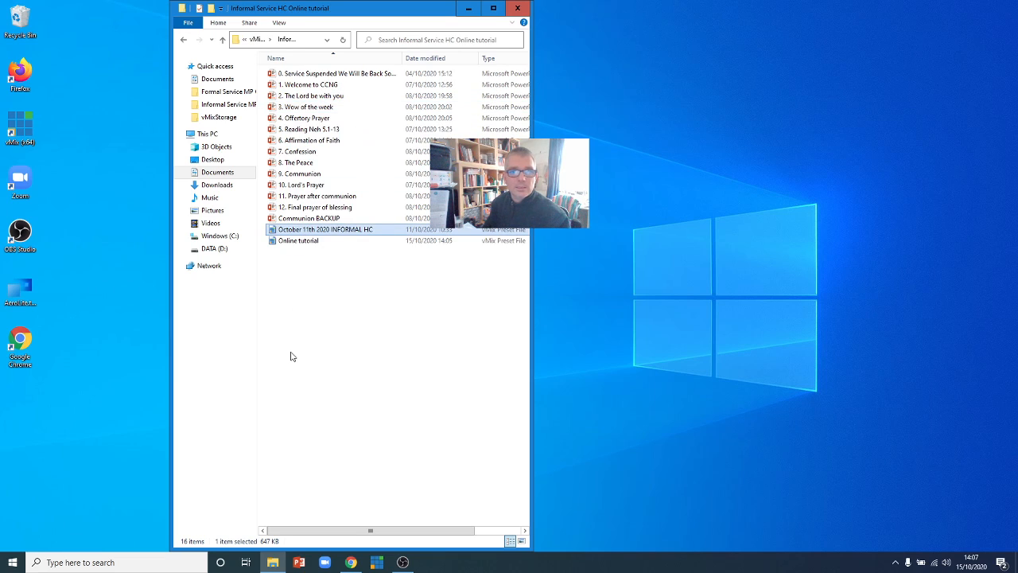
pyautogui.press('Delete')
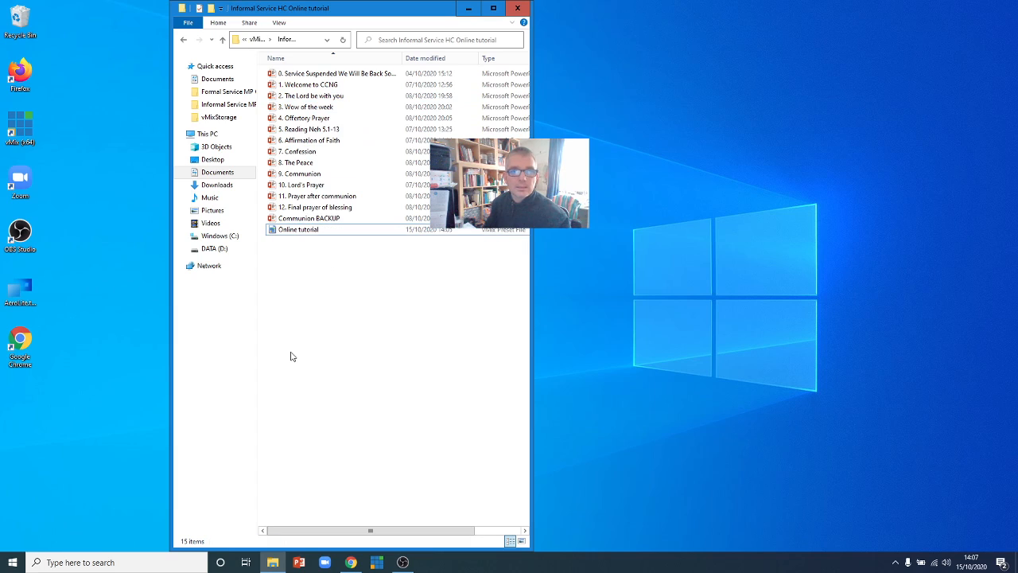
# - Copy the Formal Service MP October 18th, Informal Service HC Online tutorial and Informal Service MP October 18th folders from vMix Services
pyautogui.click(183, 40)
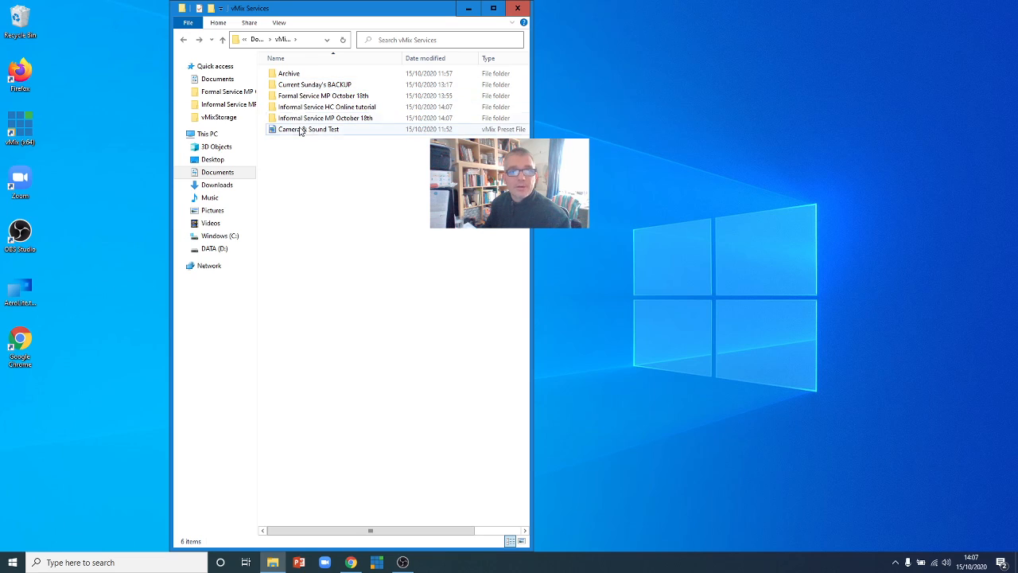
pyautogui.click(324, 118)
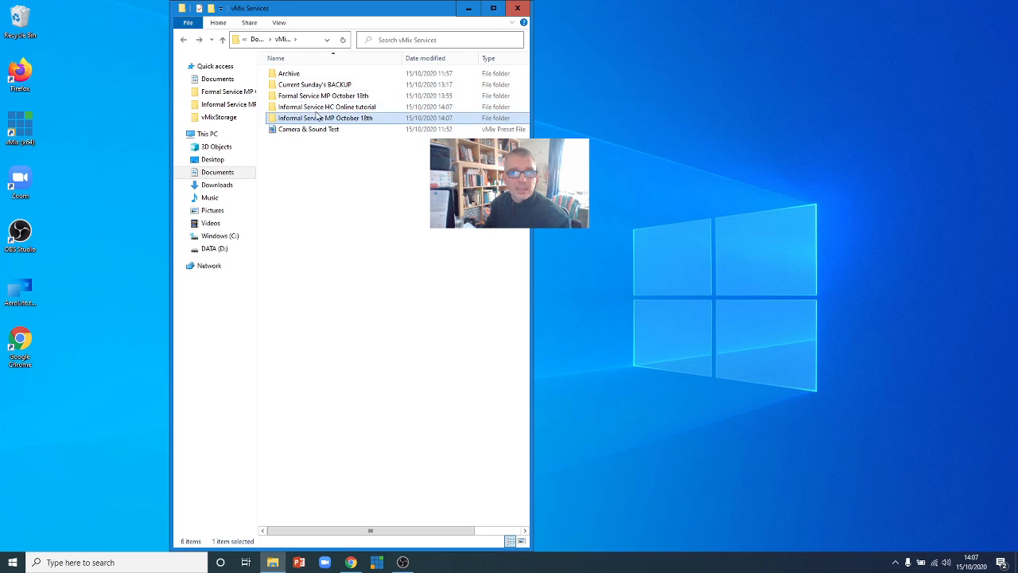
pyautogui.keyDown('shift'); pyautogui.click(318, 96); pyautogui.keyUp('shift')
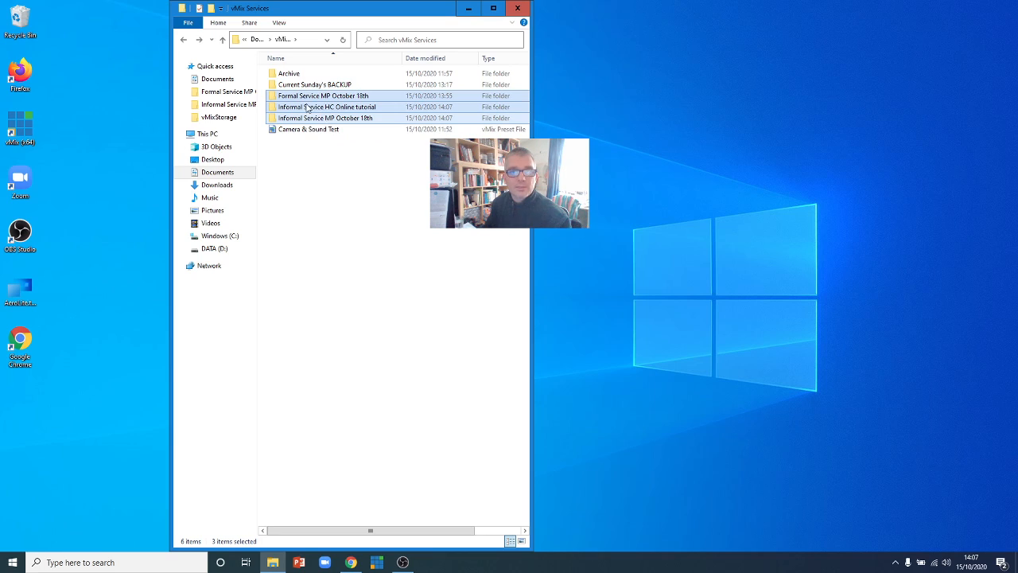
pyautogui.rightClick(306, 104)
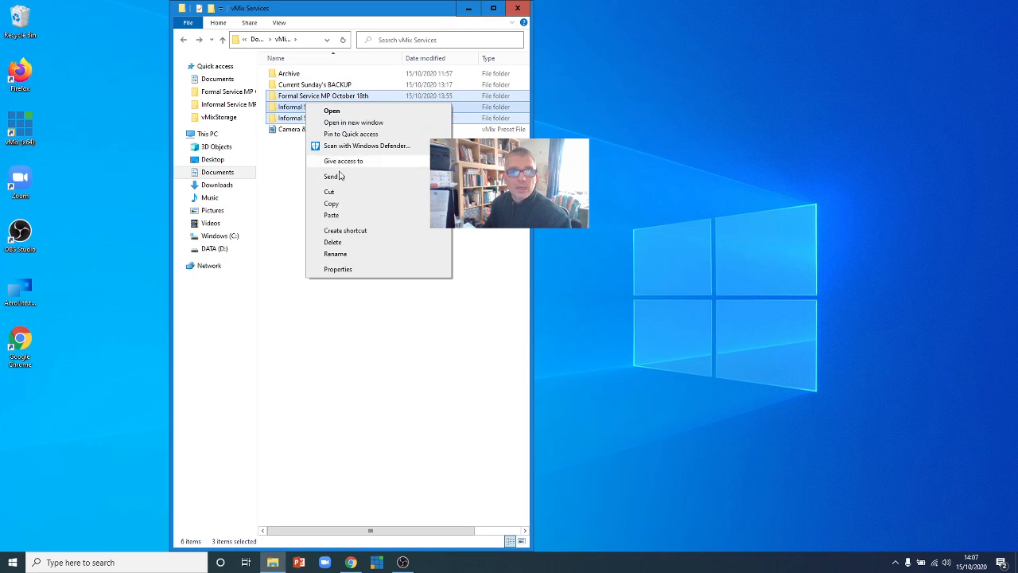
pyautogui.click(333, 203)
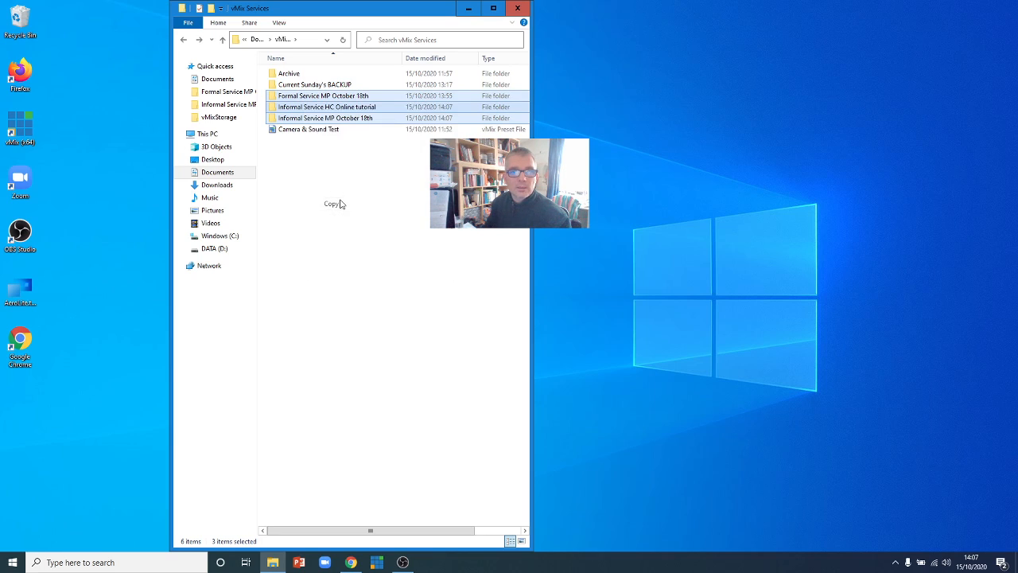
# - Paste the copied service folders into Current Sunday's BACKUP, replacing the files with the same names
pyautogui.doubleClick(295, 85)
pyautogui.rightClick(292, 139)
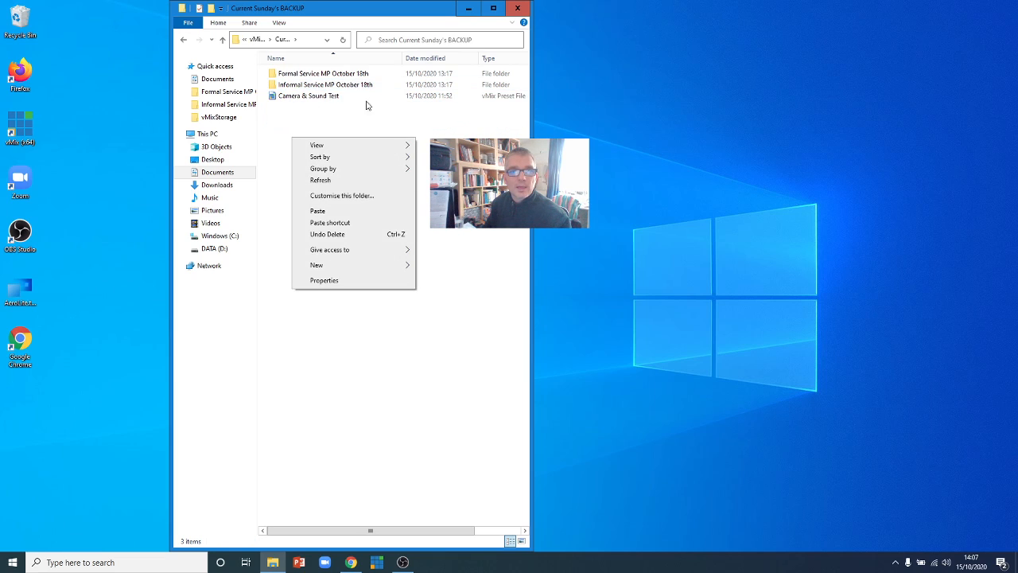
pyautogui.click(309, 86)
pyautogui.keyDown('shift'); pyautogui.click(316, 75); pyautogui.keyUp('shift')
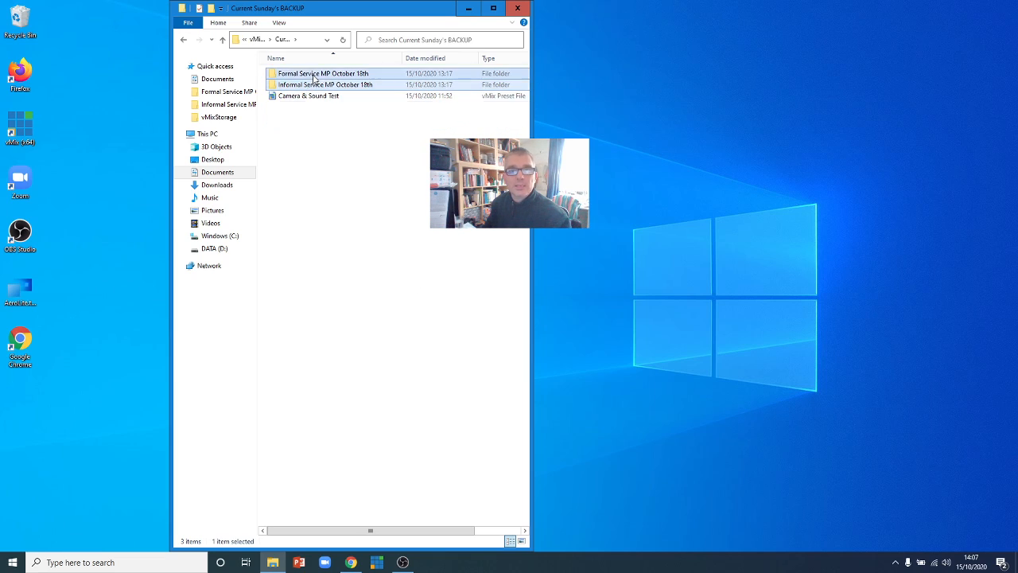
pyautogui.click(307, 125)
pyautogui.rightClick(300, 132)
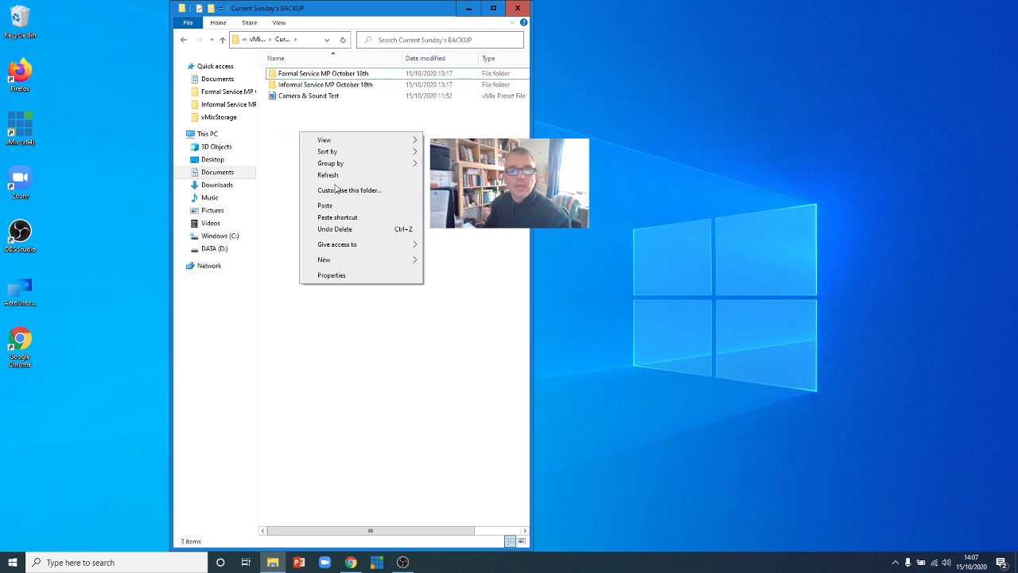
pyautogui.click(330, 208)
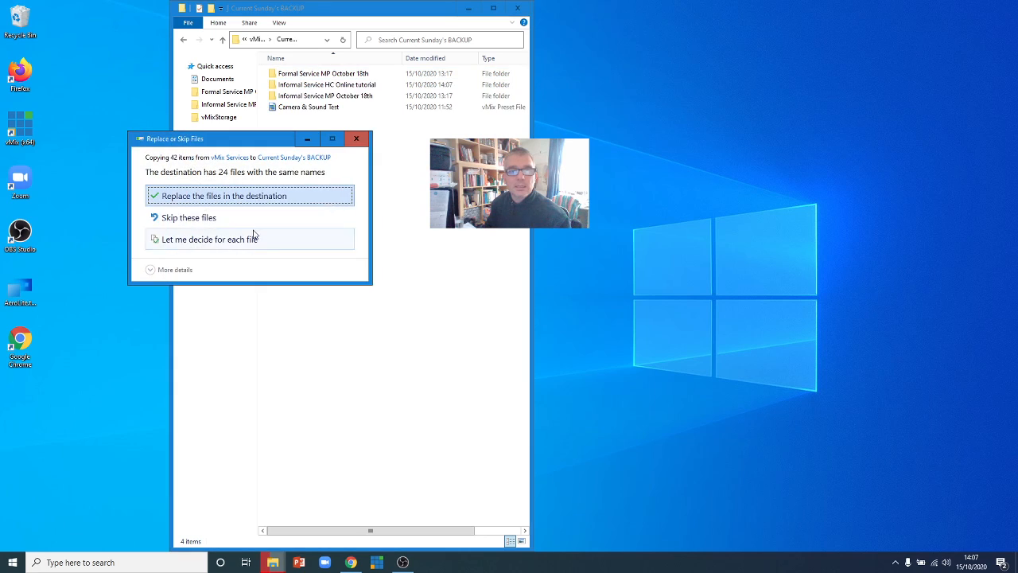
pyautogui.click(262, 196)
pyautogui.click(345, 211)
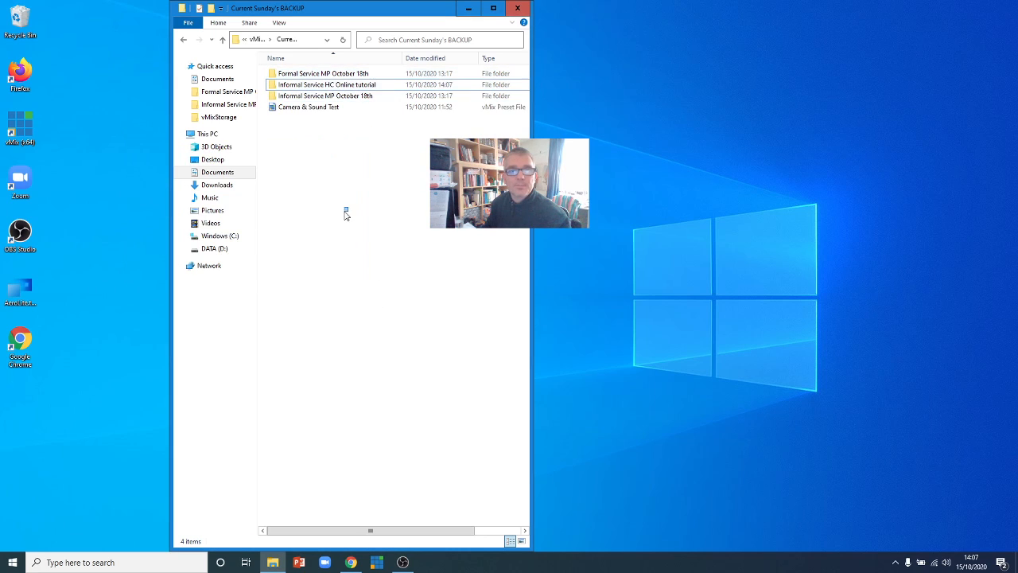
# - Compare the three service folders in vMix Services with the contents of Current Sunday's BACKUP
pyautogui.click(184, 41)
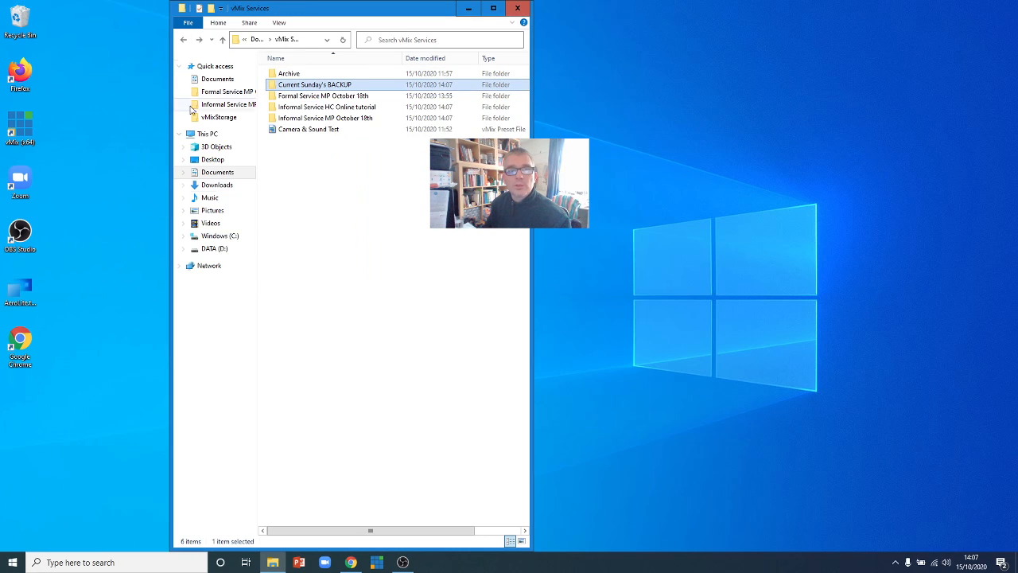
pyautogui.click(302, 96)
pyautogui.keyDown('shift'); pyautogui.click(299, 119); pyautogui.keyUp('shift')
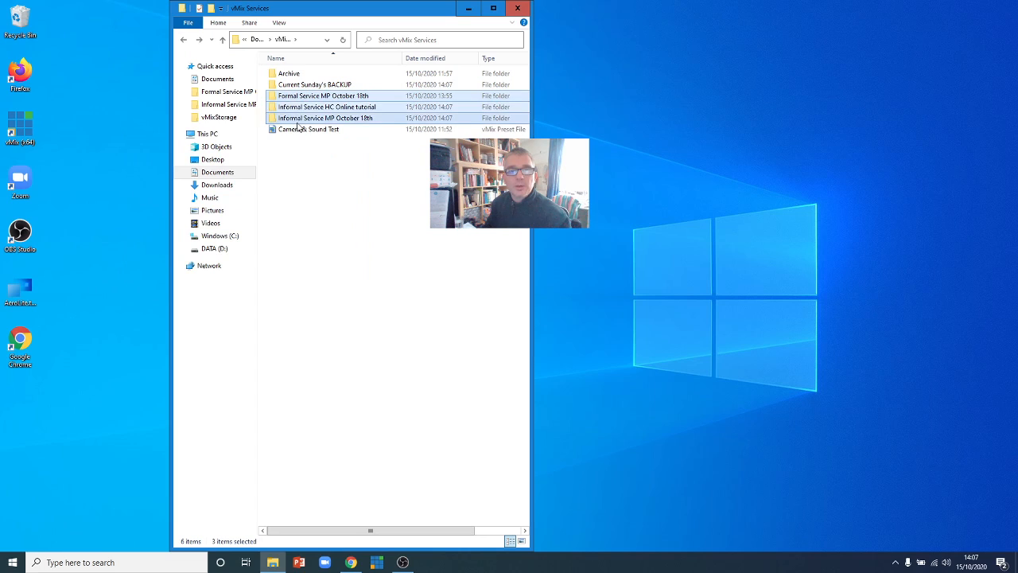
pyautogui.doubleClick(309, 84)
pyautogui.click(184, 40)
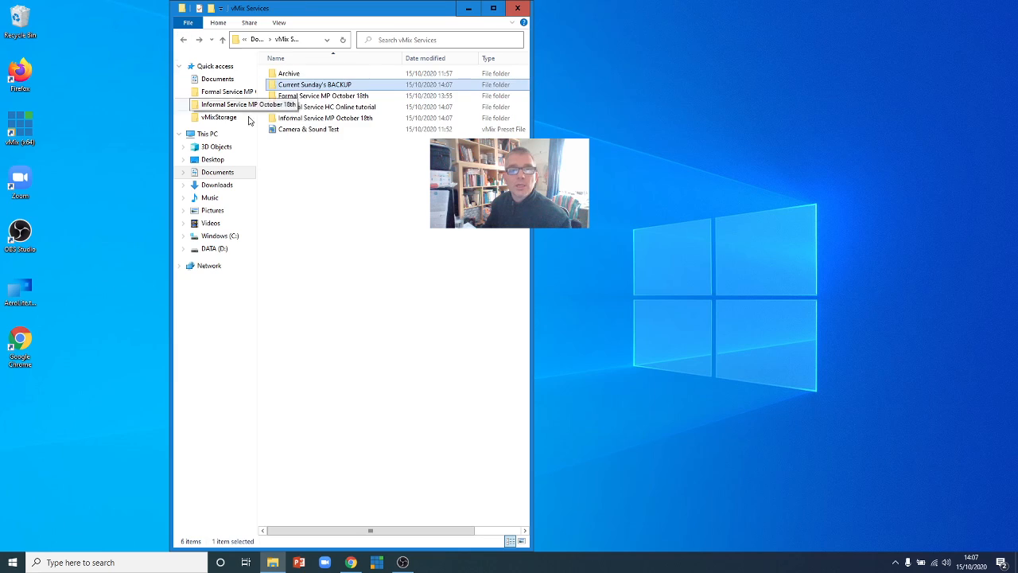
# - Review the 9. Communion presentation from the Informal Service HC Online tutorial folder in PowerPoint and close it
pyautogui.doubleClick(337, 108)
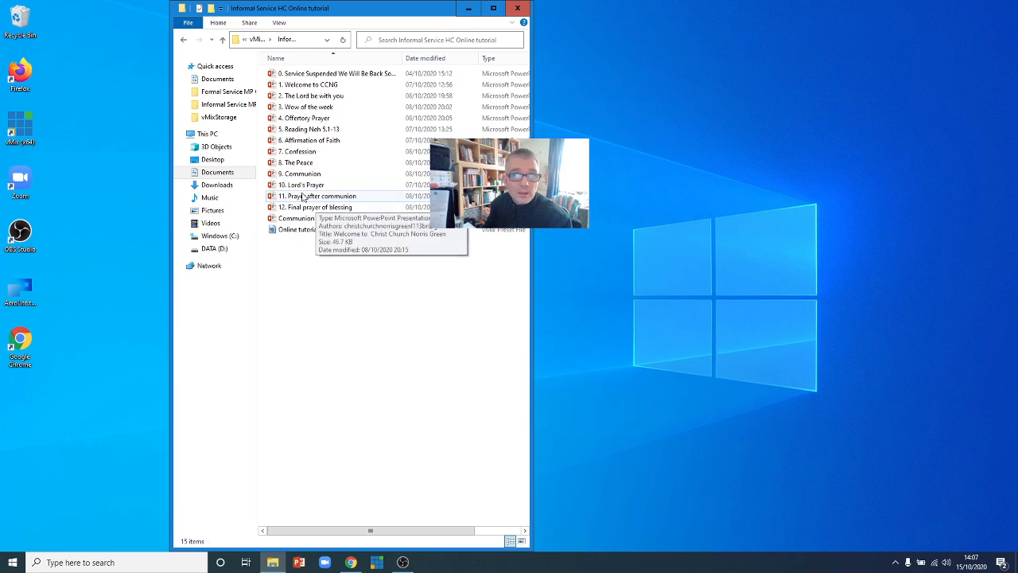
pyautogui.doubleClick(302, 174)
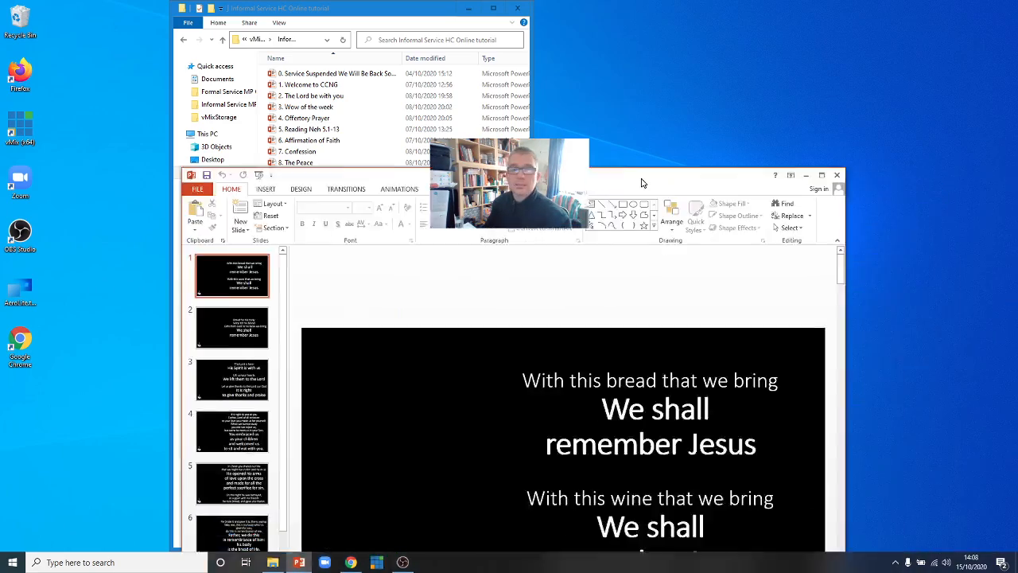
pyautogui.doubleClick(643, 183)
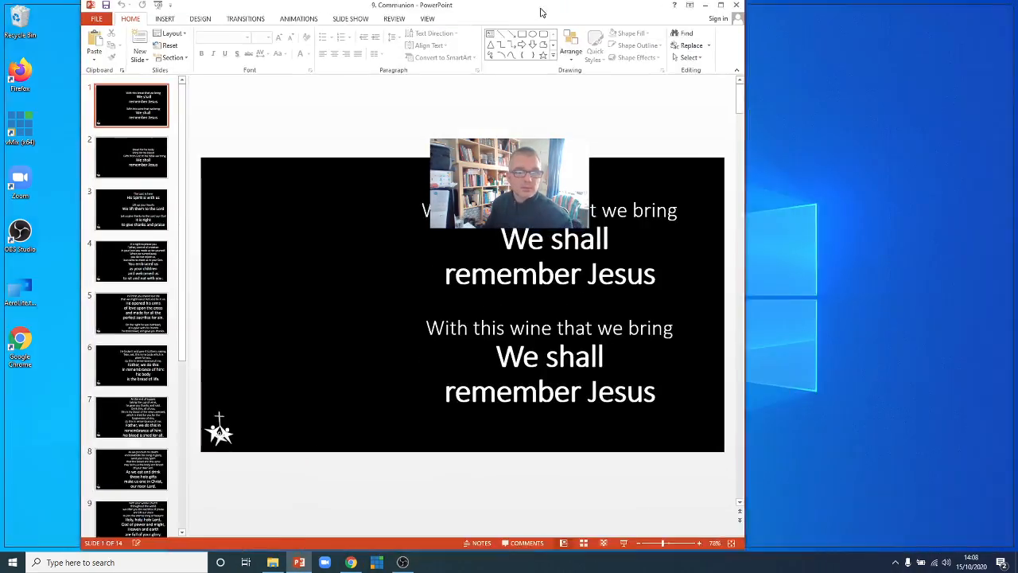
pyautogui.moveTo(157, 198); pyautogui.dragTo(166, 531)
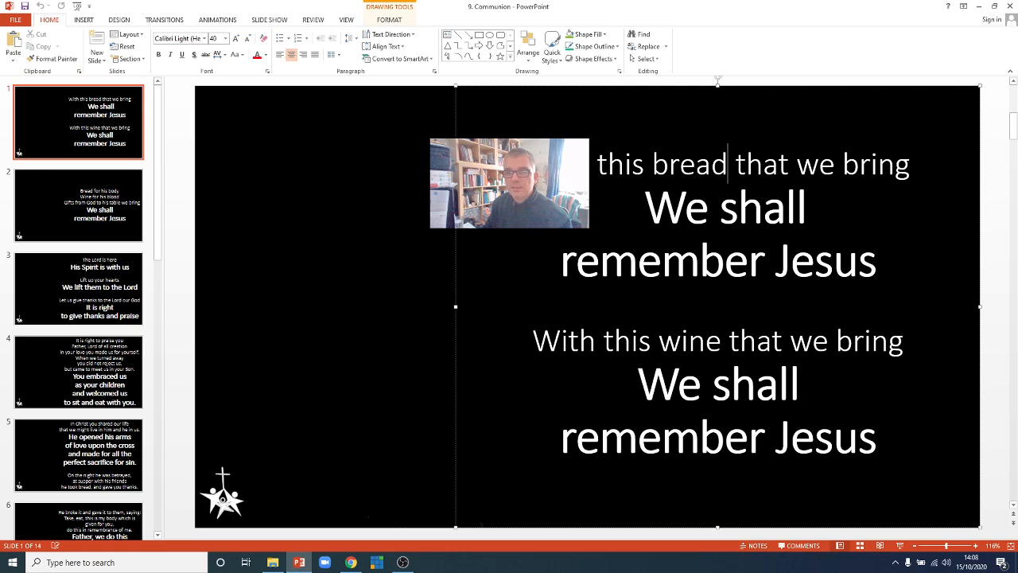
pyautogui.click(1013, 6)
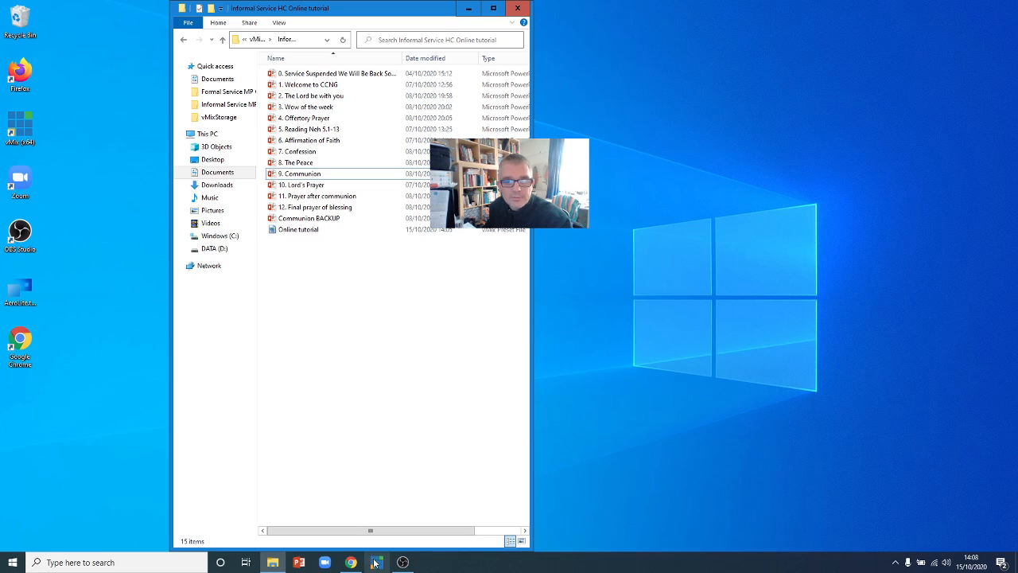
# - Open the Camera & Sound Test preset in vMix and save it over Online tutorial in the Informal Service HC Online tutorial folder
pyautogui.hotkey('alt', 'Up')
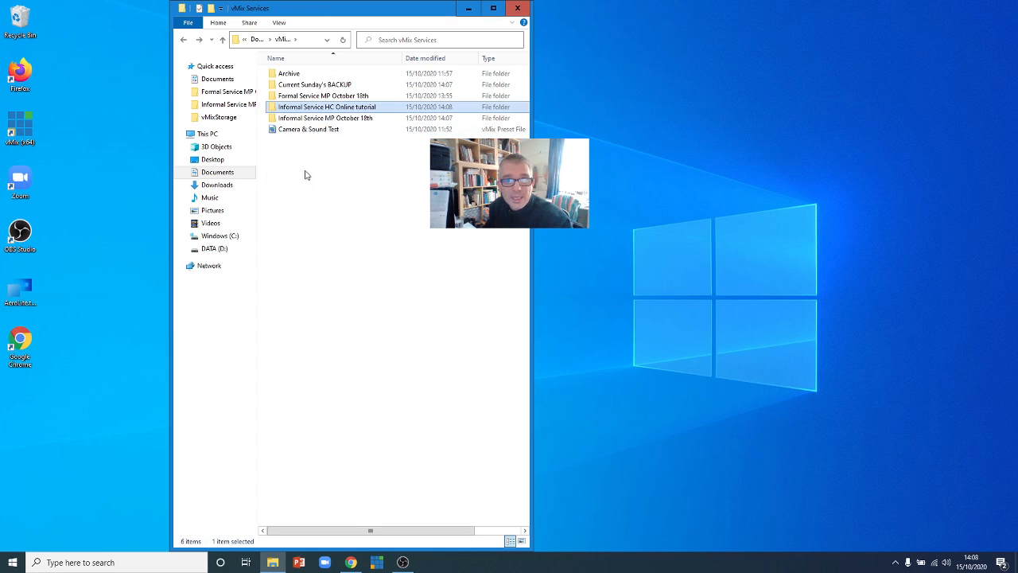
pyautogui.doubleClick(307, 129)
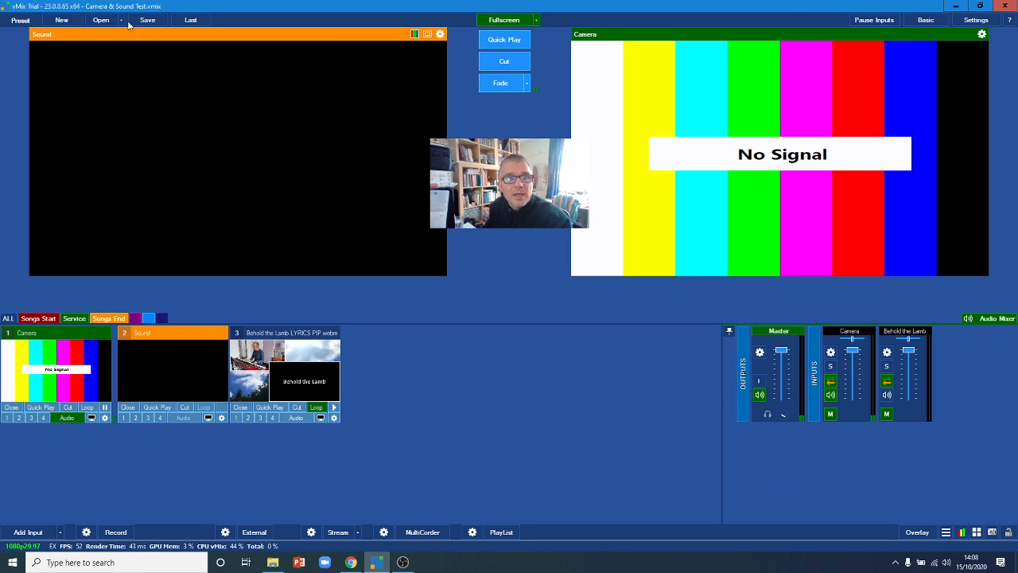
pyautogui.click(147, 20)
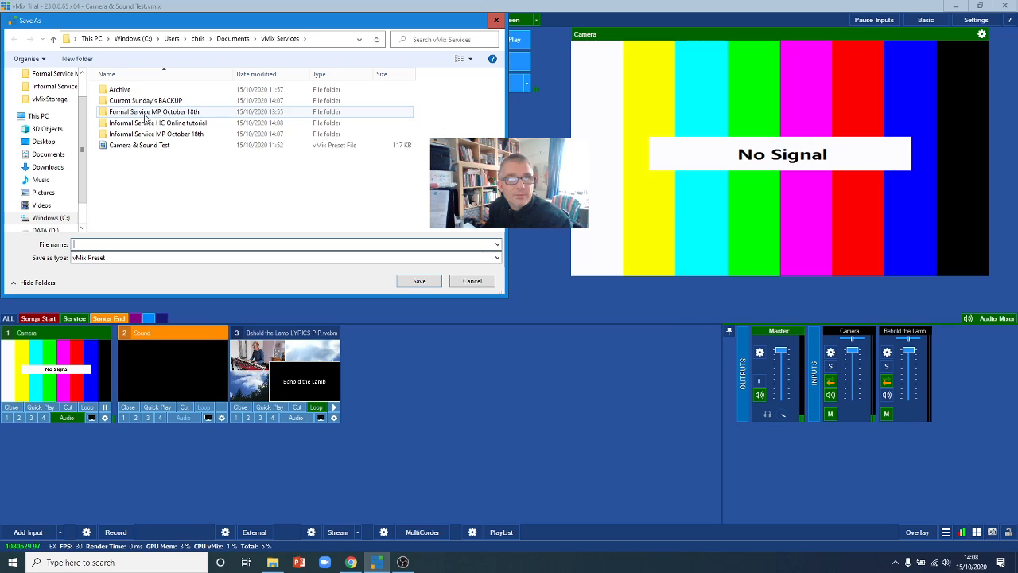
pyautogui.click(178, 126)
pyautogui.doubleClick(178, 126)
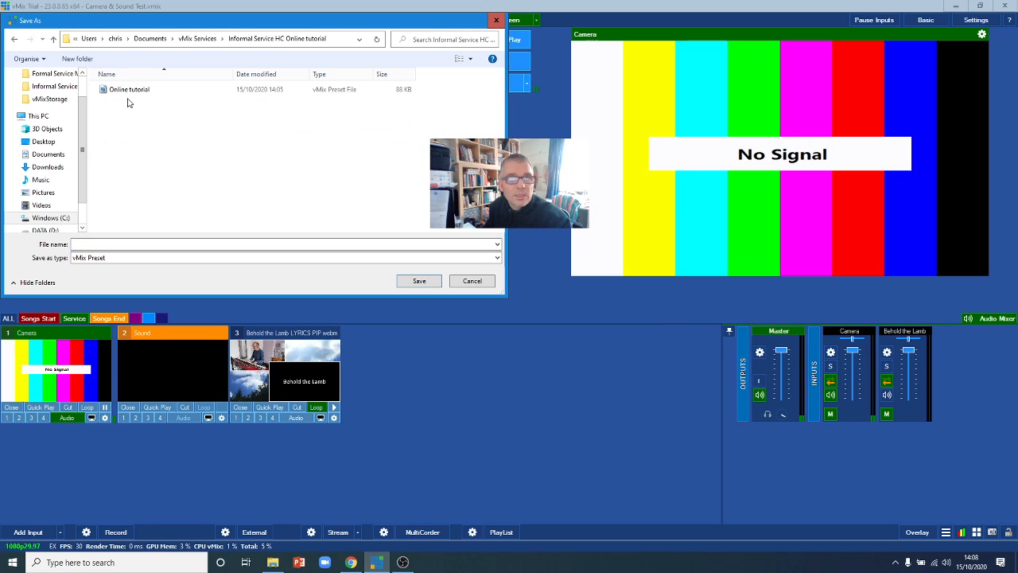
pyautogui.click(132, 244)
pyautogui.click(136, 89)
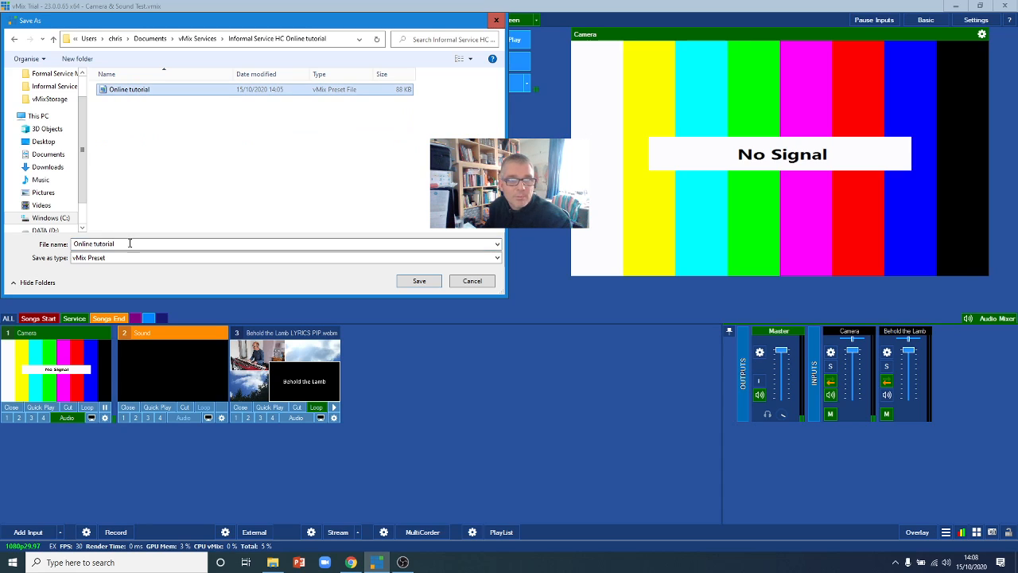
pyautogui.click(419, 280)
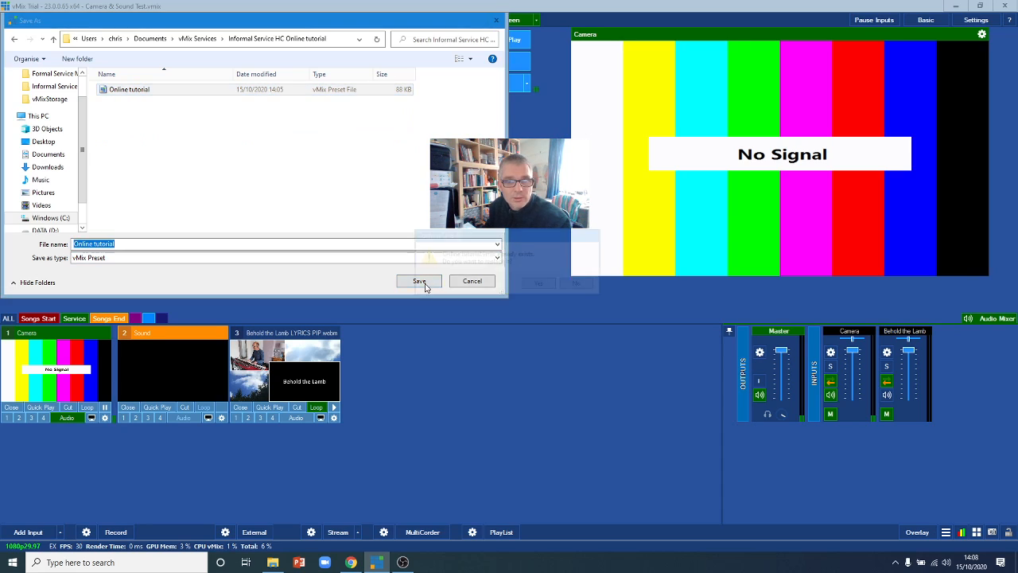
pyautogui.click(540, 285)
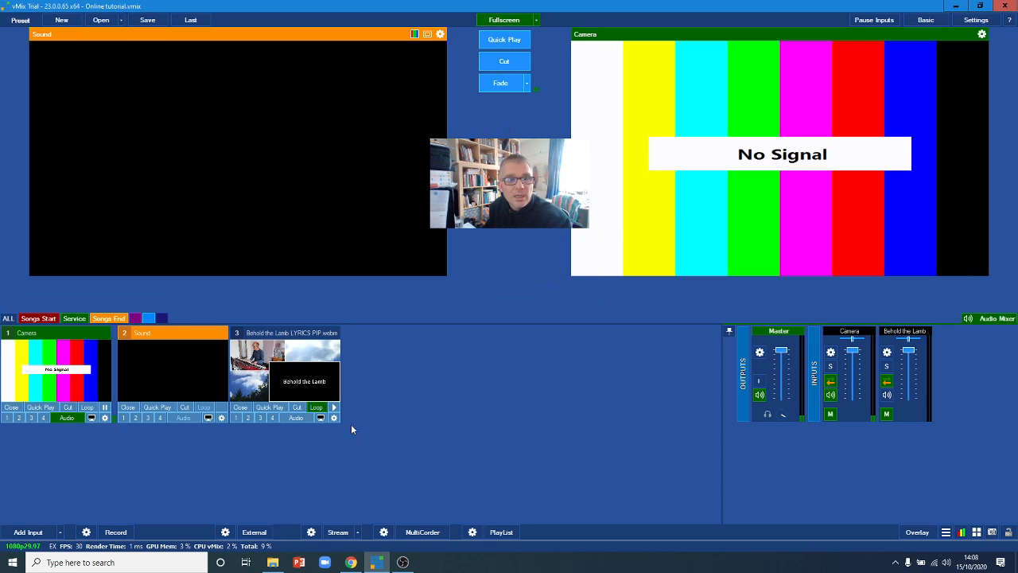
# - Close the Behold the Lamb video input, keeping the Camera and Sound inputs
pyautogui.click(241, 408)
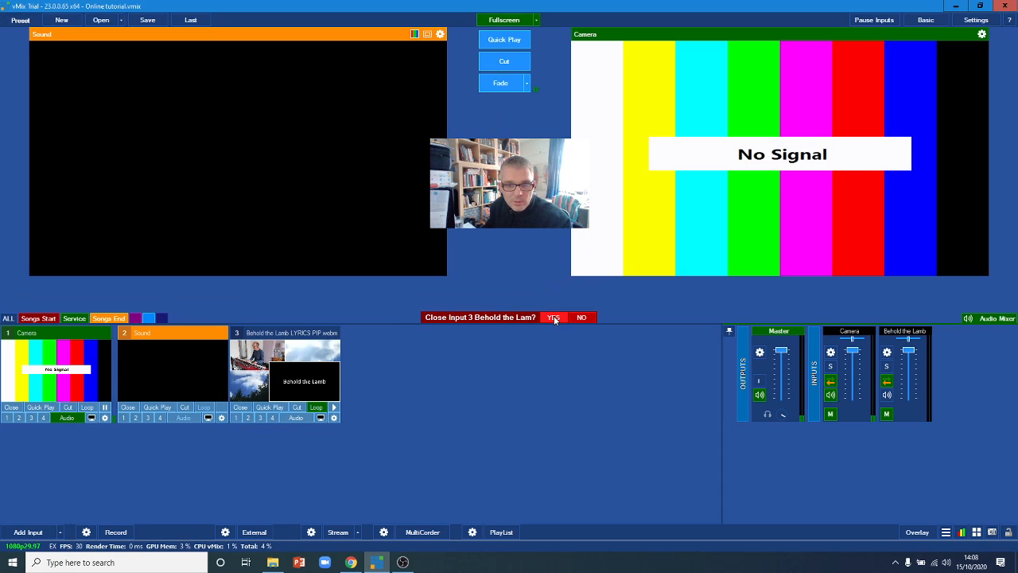
pyautogui.click(554, 317)
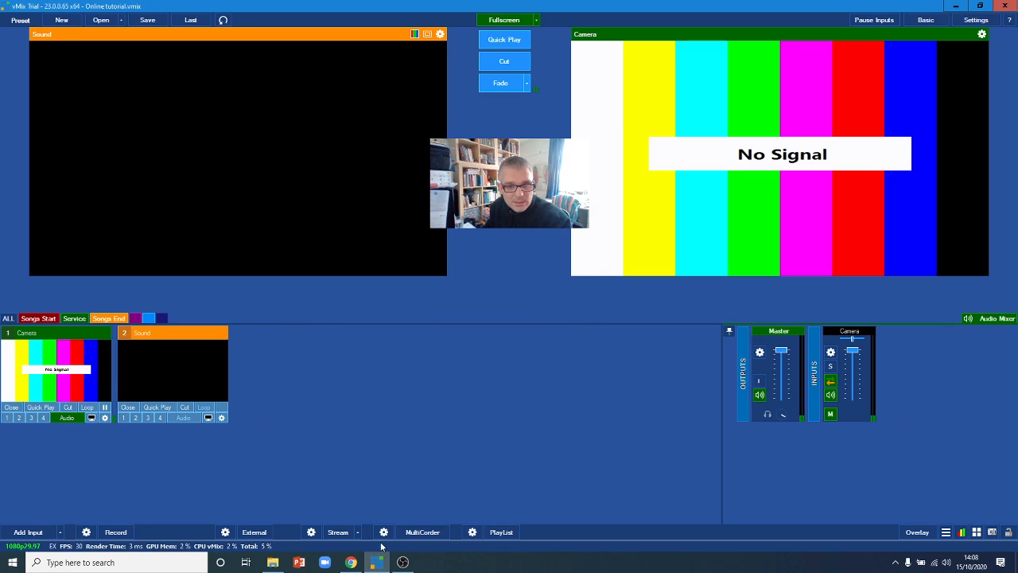
# - Open the Informal Service HC Online tutorial folder in File Explorer and move its window clear of the vMix input thumbnails
pyautogui.click(272, 562)
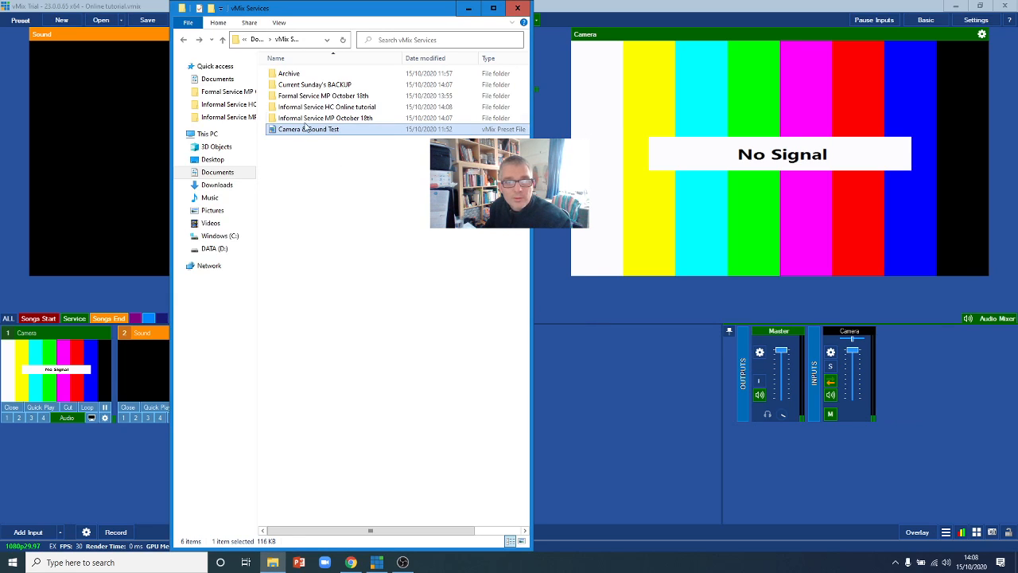
pyautogui.doubleClick(356, 108)
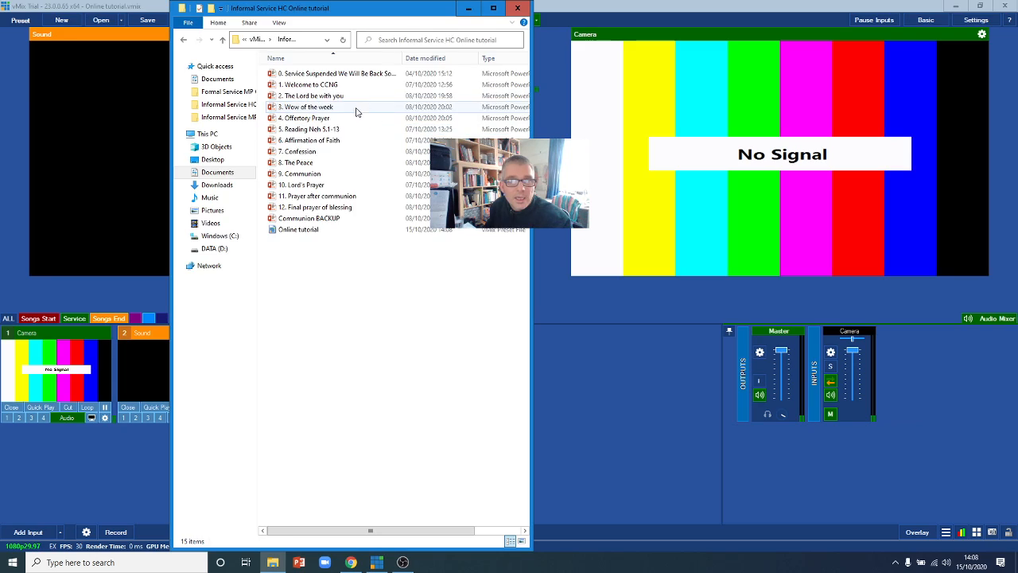
pyautogui.moveTo(403, 12); pyautogui.dragTo(908, 0)
pyautogui.click(981, 6)
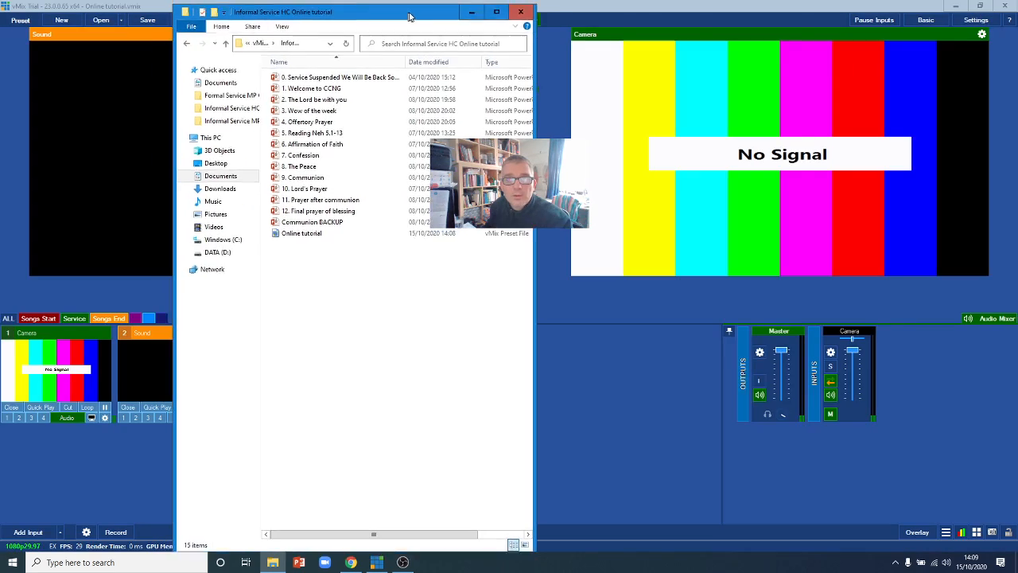
pyautogui.moveTo(409, 16); pyautogui.dragTo(802, 23)
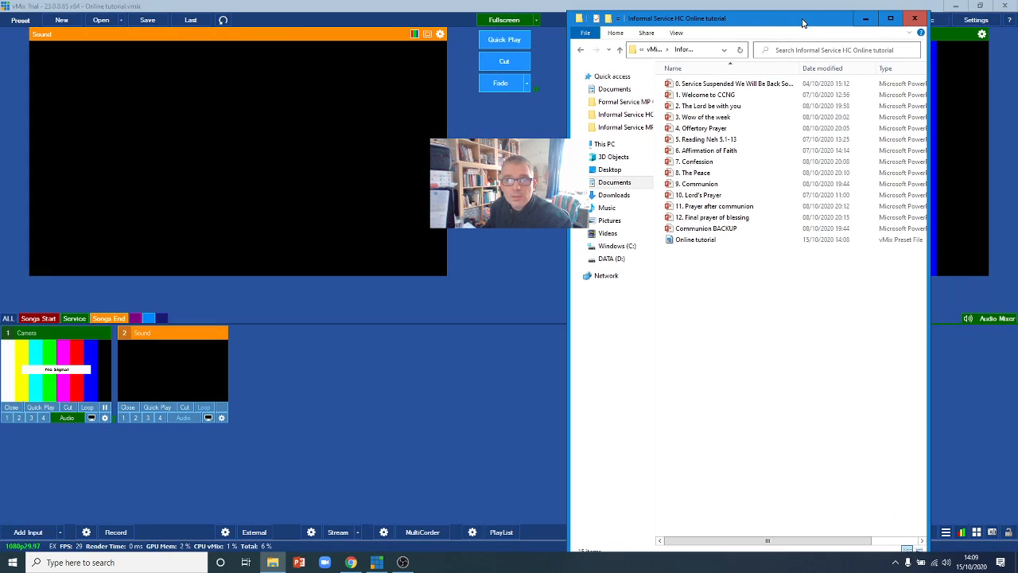
pyautogui.click(712, 84)
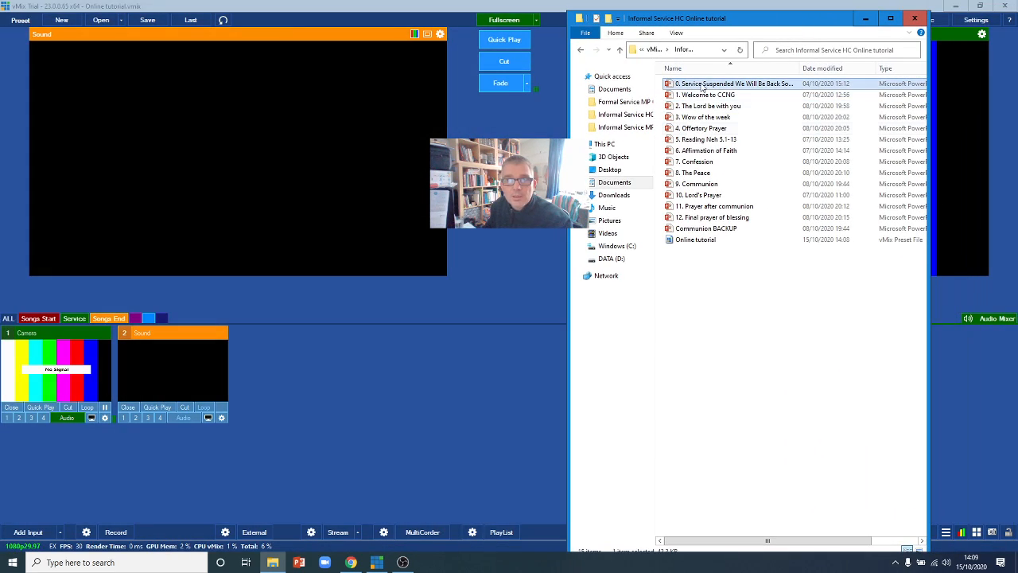
pyautogui.keyDown('shift'); pyautogui.click(699, 229); pyautogui.keyUp('shift')
pyautogui.click(275, 359)
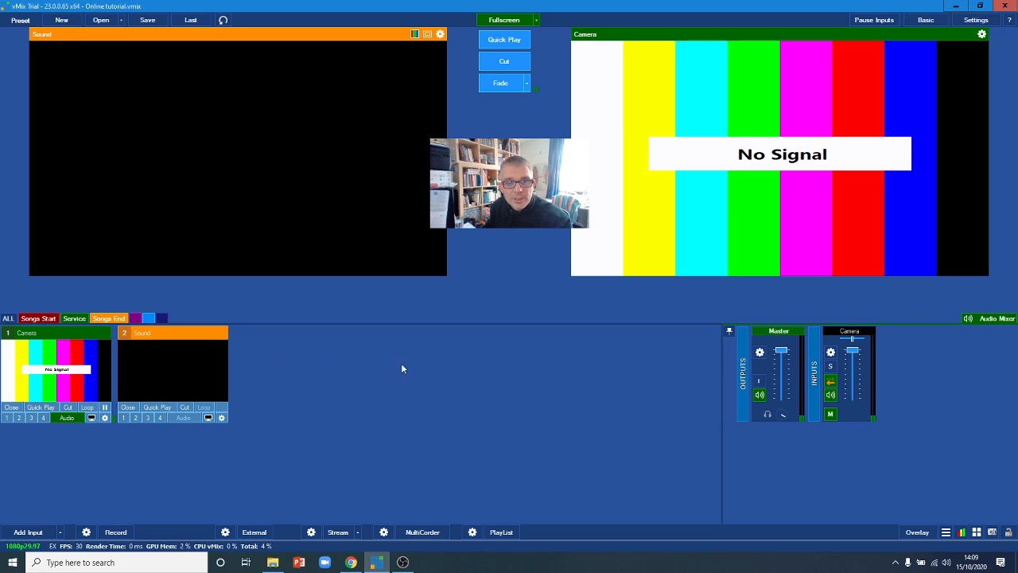
pyautogui.click(26, 532)
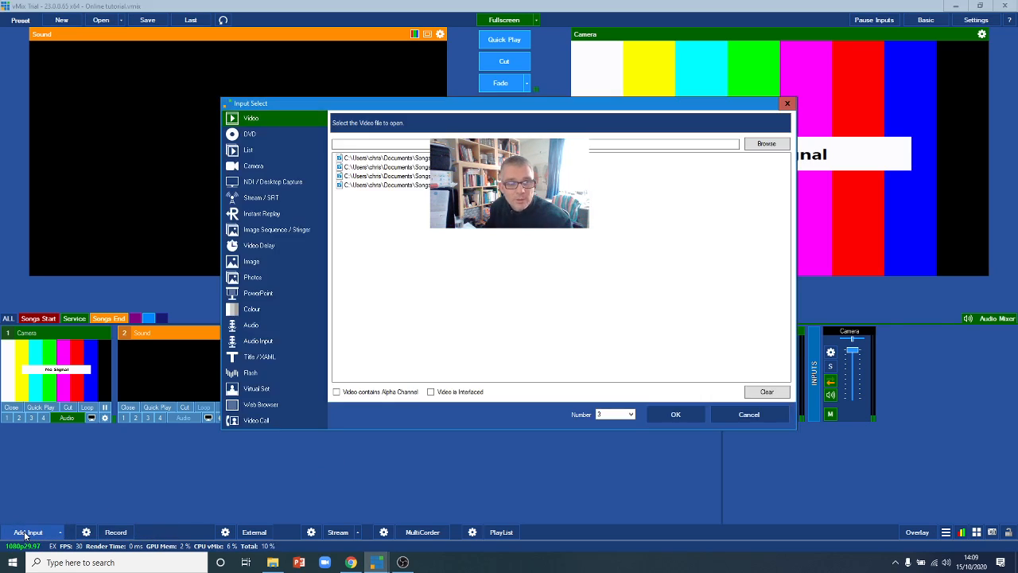
pyautogui.click(263, 294)
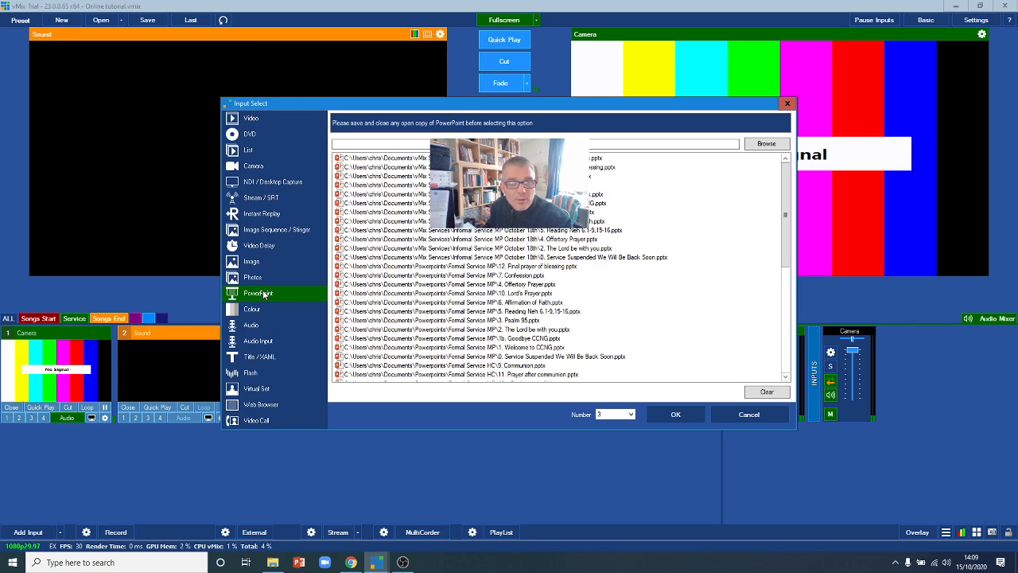
pyautogui.click(768, 144)
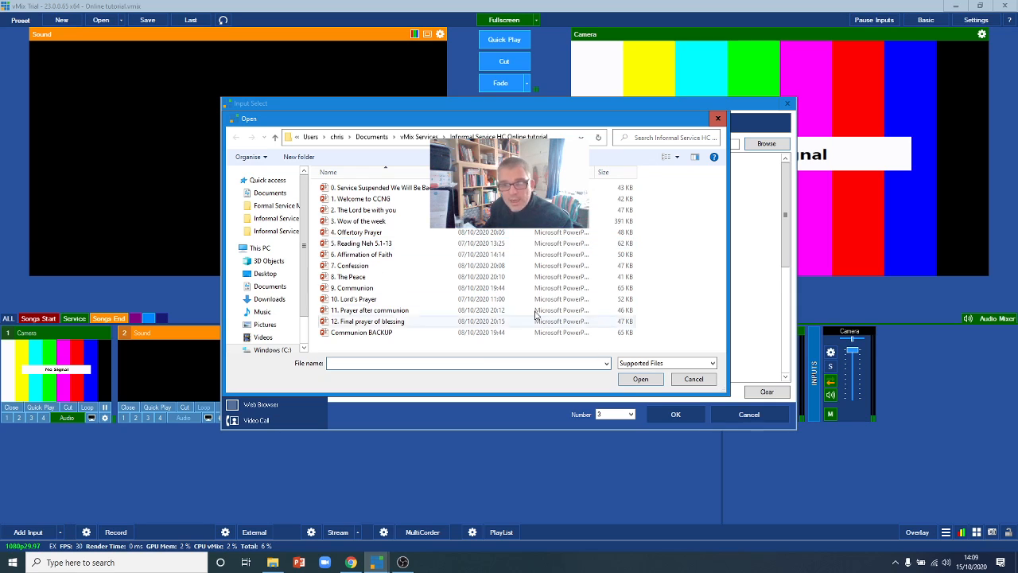
pyautogui.click(694, 380)
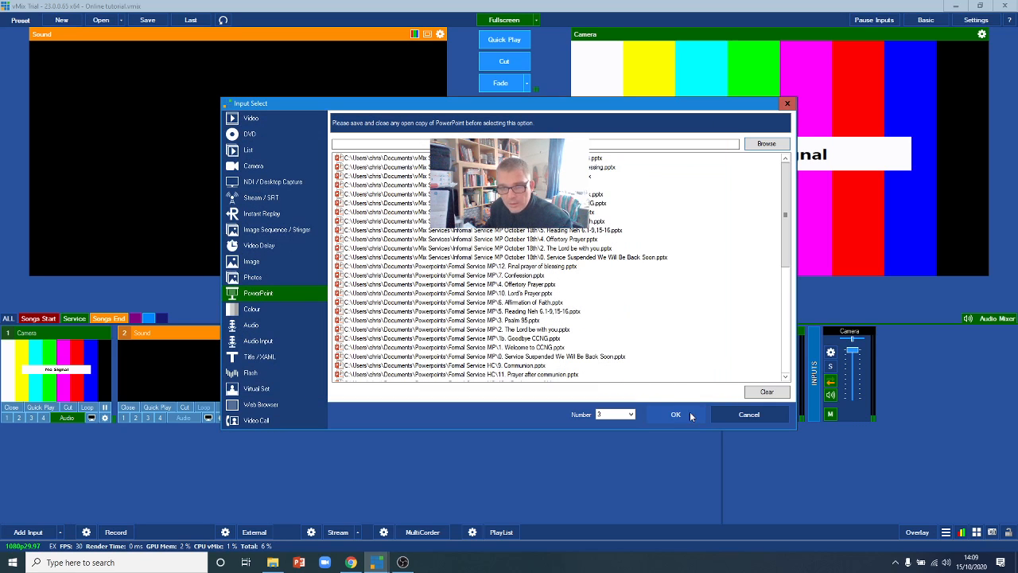
pyautogui.click(752, 413)
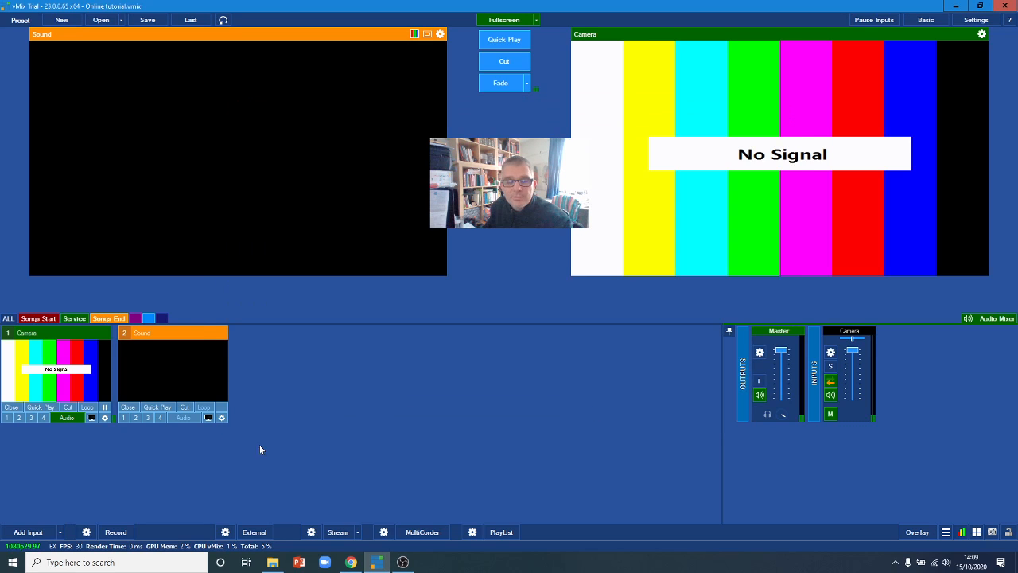
# - Add 0. Service Suspended We Will Be Back Soon from the Informal Service HC Online tutorial folder as a PowerPoint input
pyautogui.click(29, 532)
pyautogui.click(264, 294)
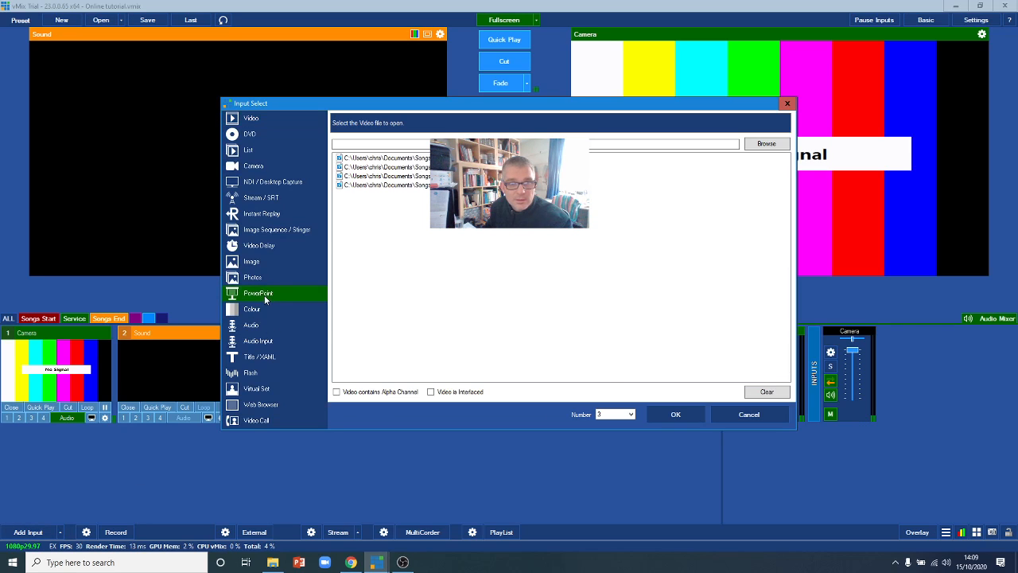
pyautogui.click(766, 145)
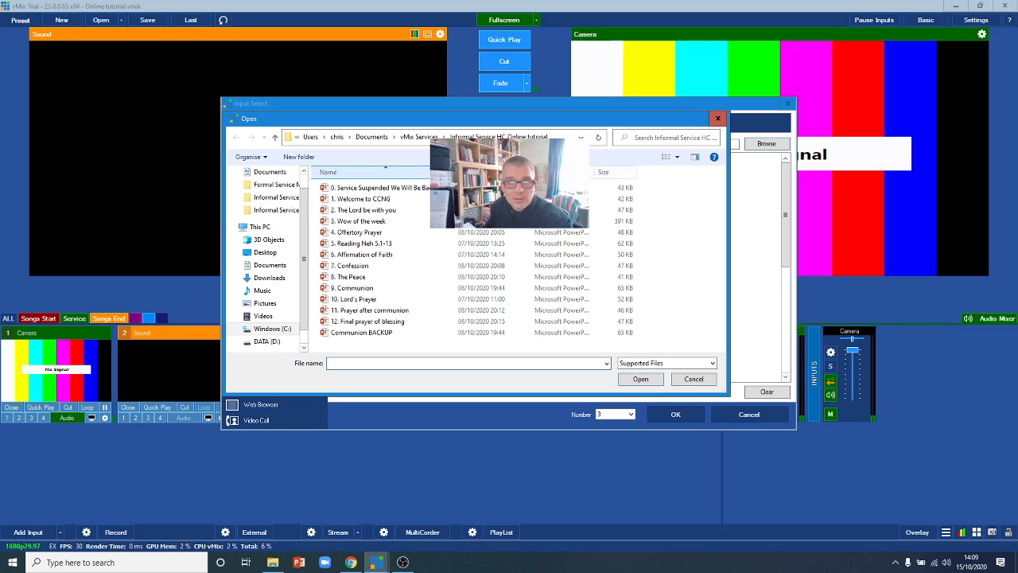
pyautogui.click(421, 138)
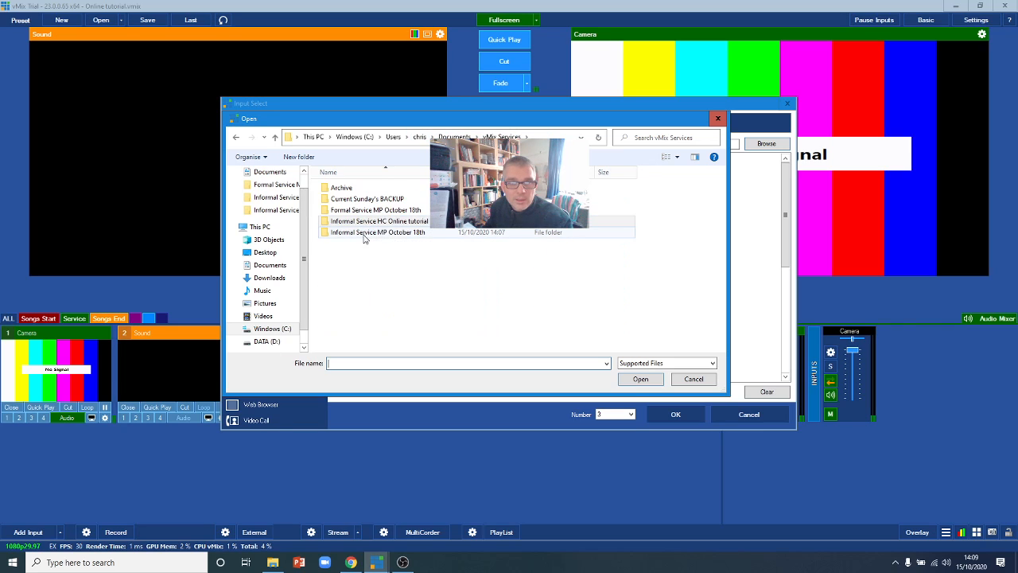
pyautogui.click(403, 223)
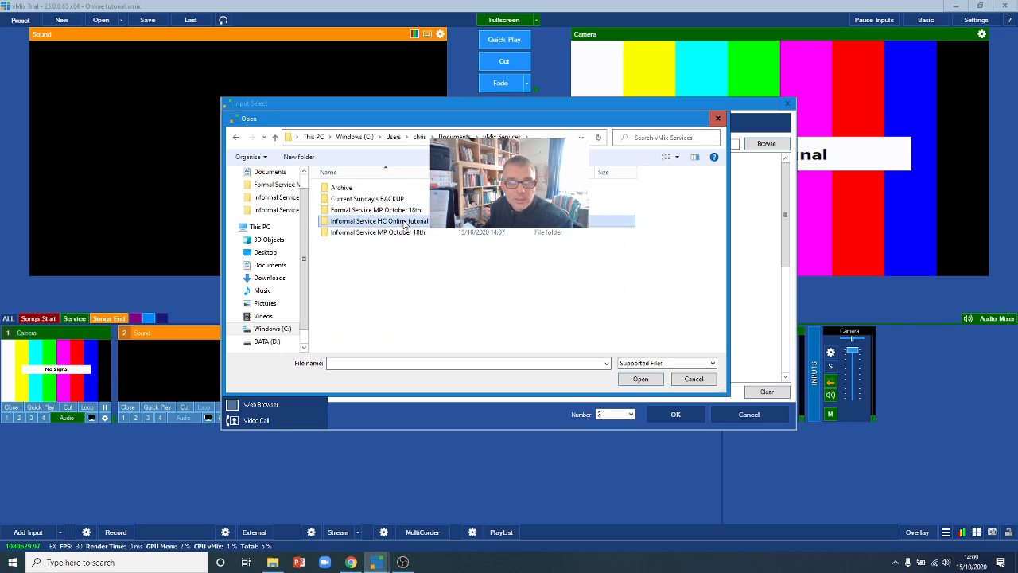
pyautogui.doubleClick(404, 223)
pyautogui.click(374, 187)
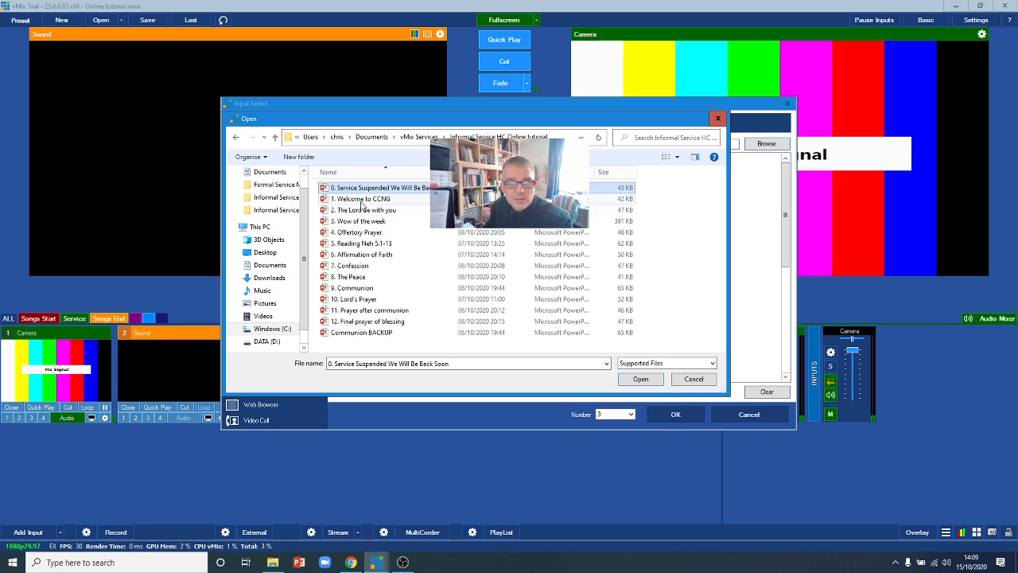
pyautogui.click(641, 380)
pyautogui.click(685, 414)
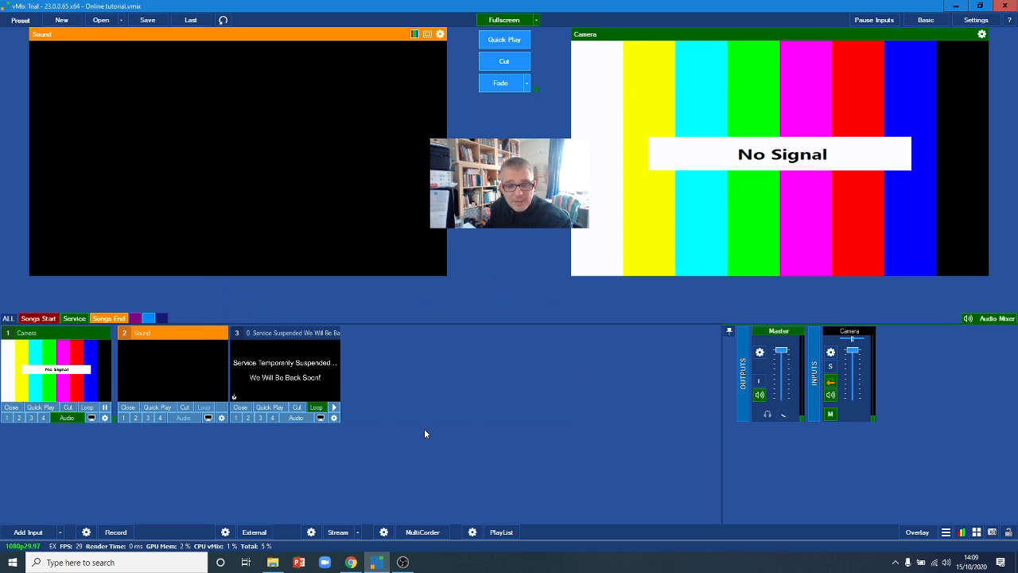
# - Add the PowerPoint files from 1. Welcome to CCNG through Communion BACKUP from File Explorer to the vMix inputs together, dismissing any error dialogs
pyautogui.click(272, 562)
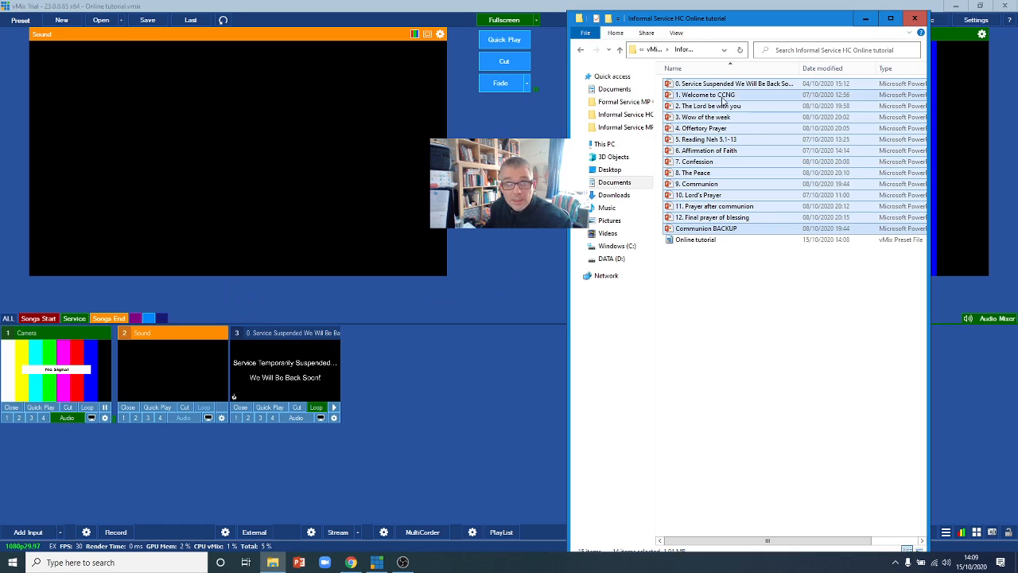
pyautogui.click(721, 300)
pyautogui.click(705, 228)
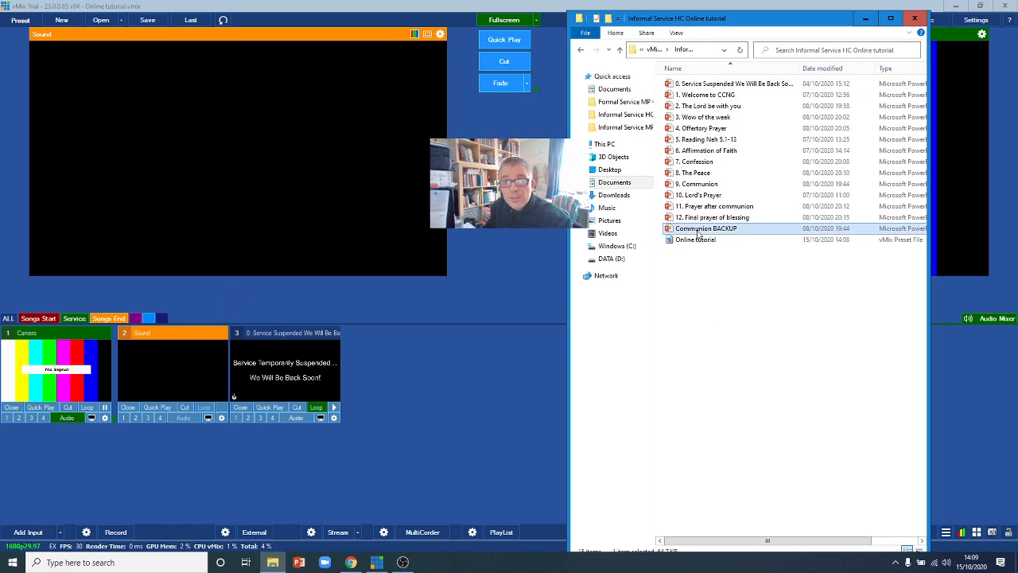
pyautogui.keyDown('shift'); pyautogui.click(701, 99); pyautogui.keyUp('shift')
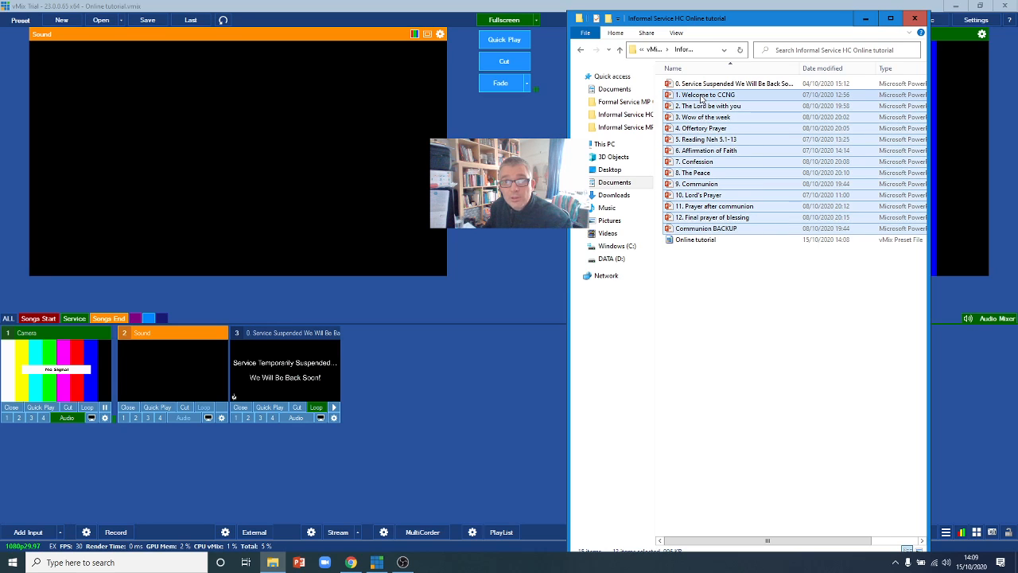
pyautogui.moveTo(702, 99); pyautogui.dragTo(406, 387)
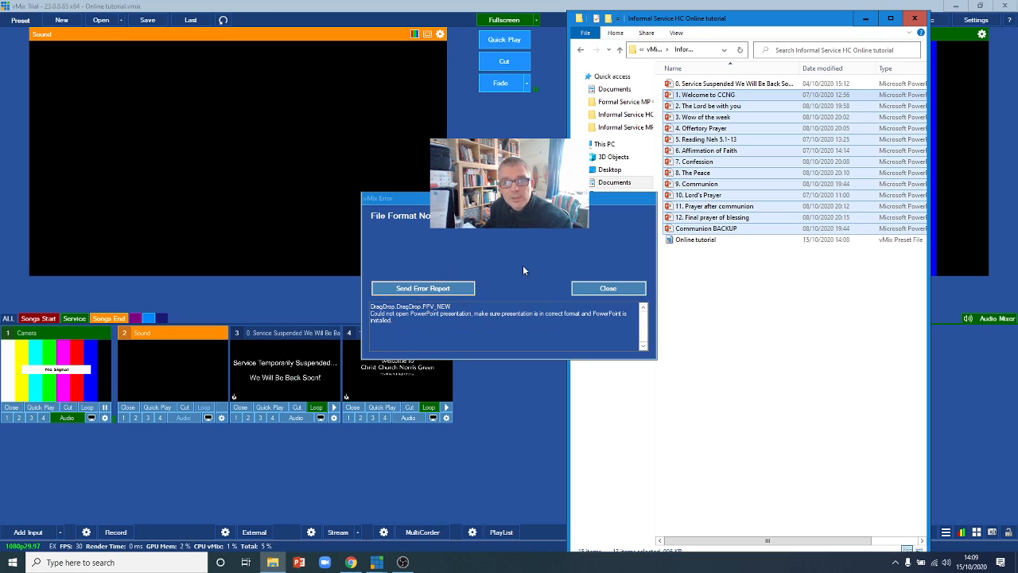
pyautogui.click(618, 291)
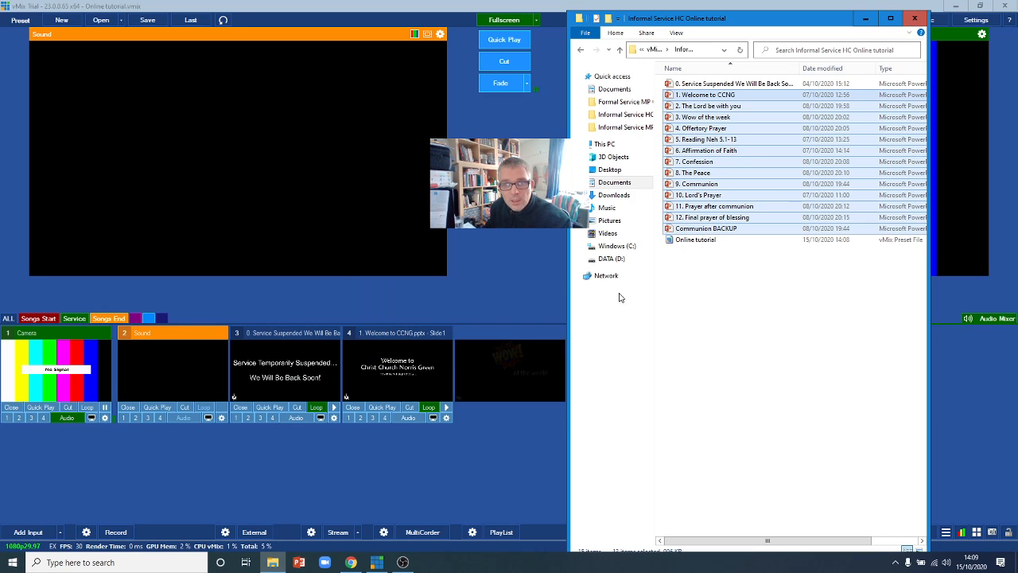
pyautogui.click(618, 294)
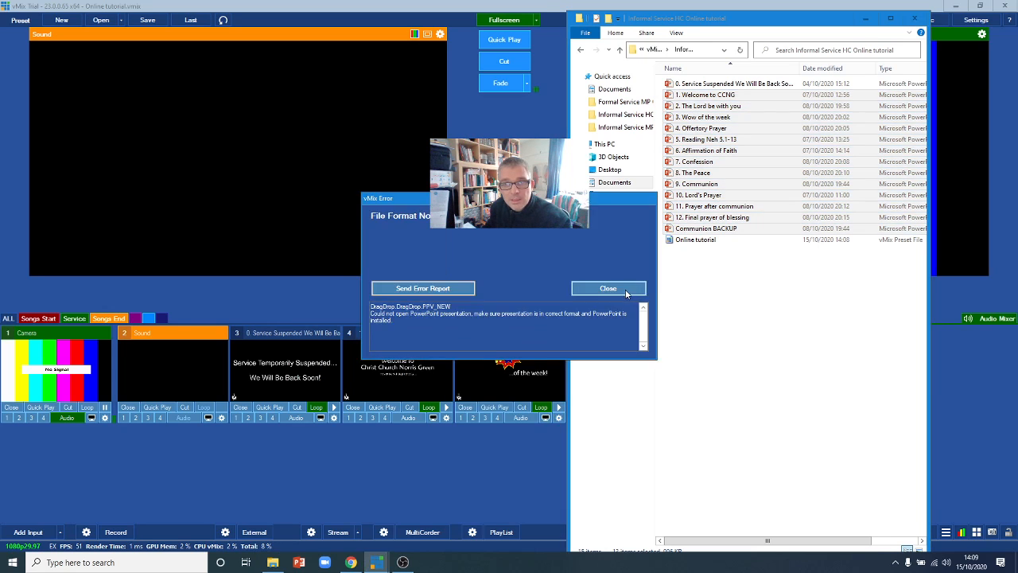
pyautogui.click(612, 291)
pyautogui.click(606, 290)
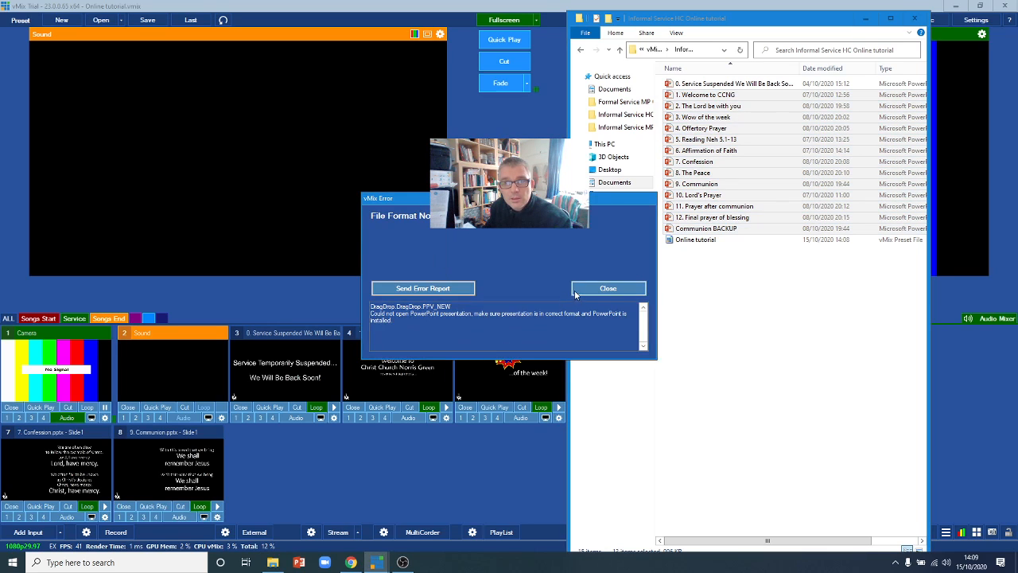
pyautogui.click(602, 289)
pyautogui.click(608, 288)
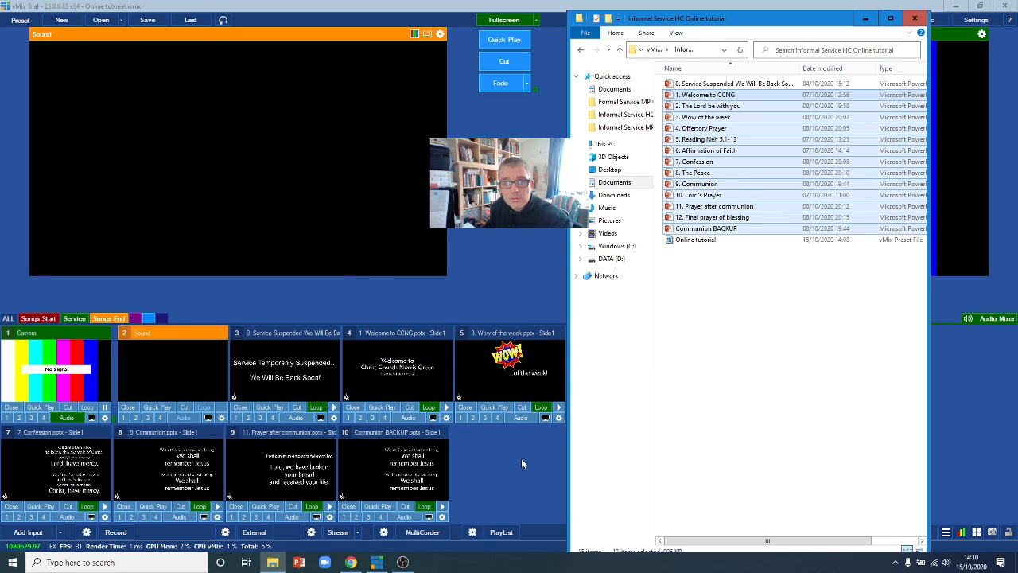
# - Move the File Explorer window clear of the vMix inputs and examine the numbered file order from 0. Service Suspended to Communion BACKUP
pyautogui.moveTo(721, 20); pyautogui.dragTo(803, 11)
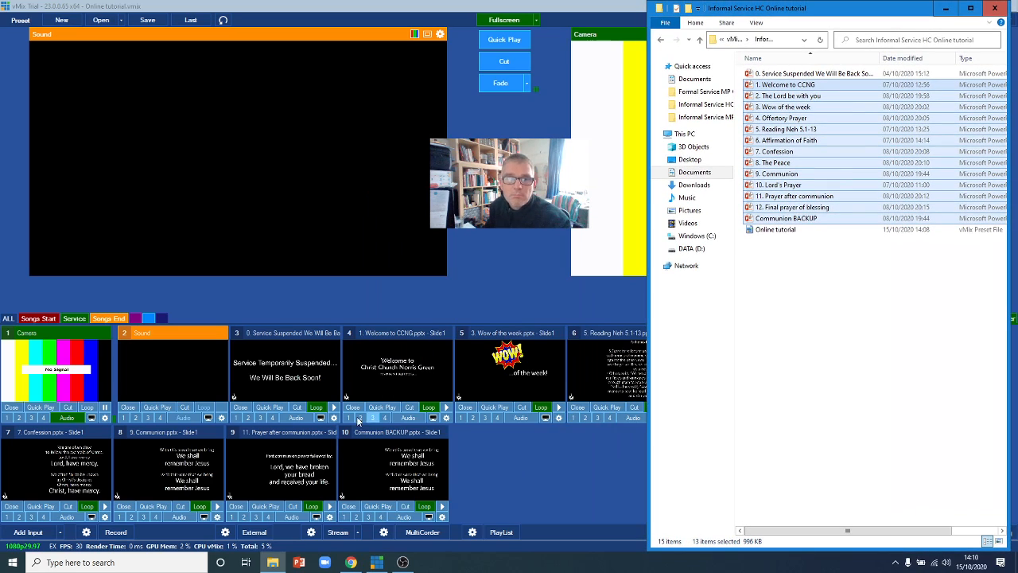
pyautogui.click(811, 343)
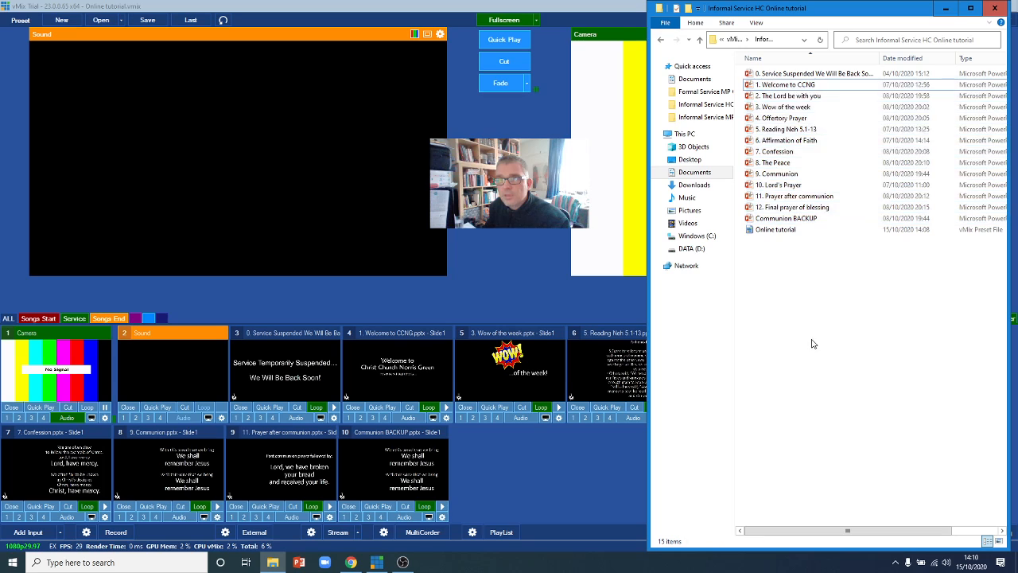
pyautogui.click(762, 74)
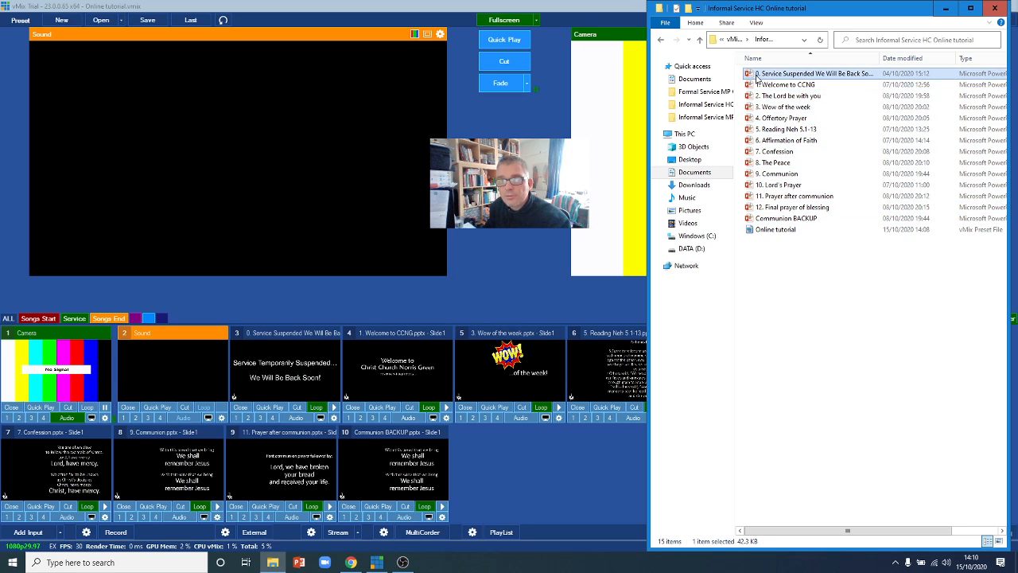
pyautogui.click(790, 76)
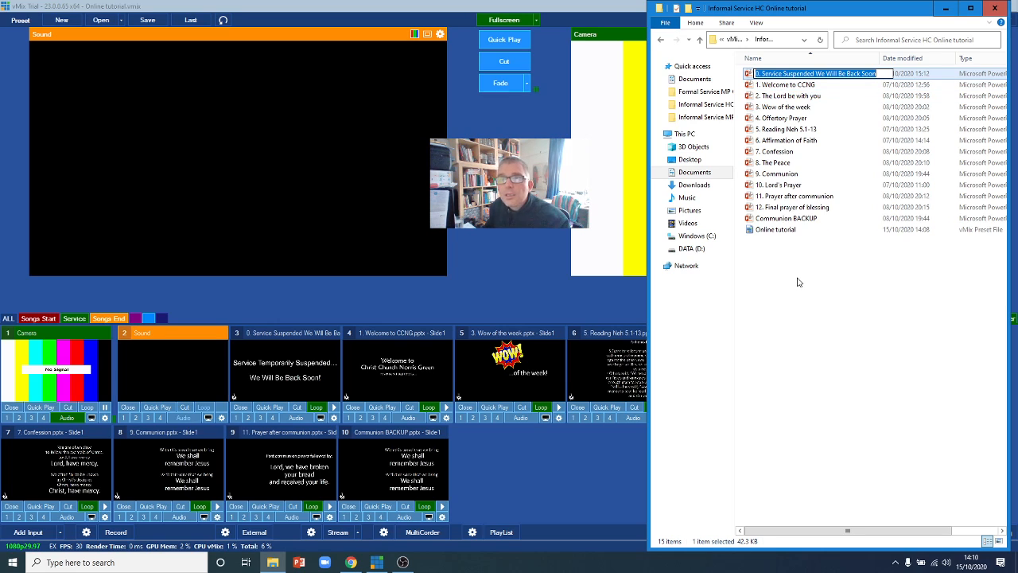
pyautogui.press('Return')
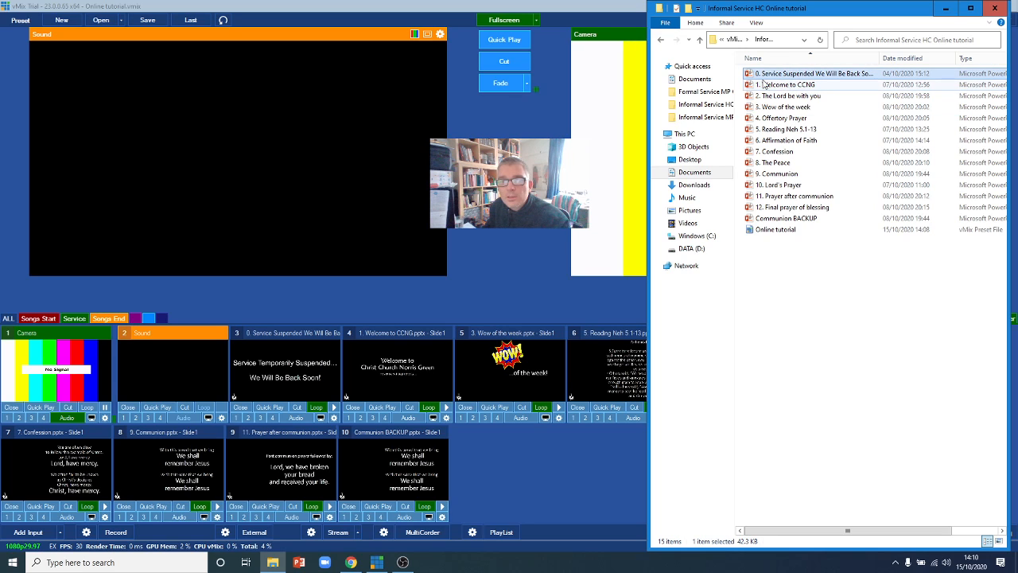
pyautogui.click(765, 85)
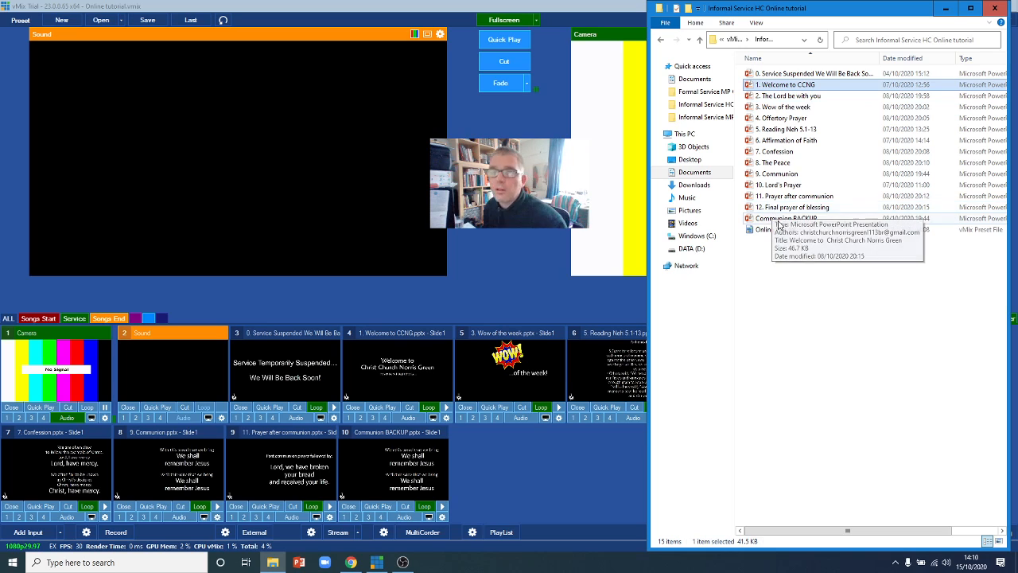
pyautogui.click(788, 219)
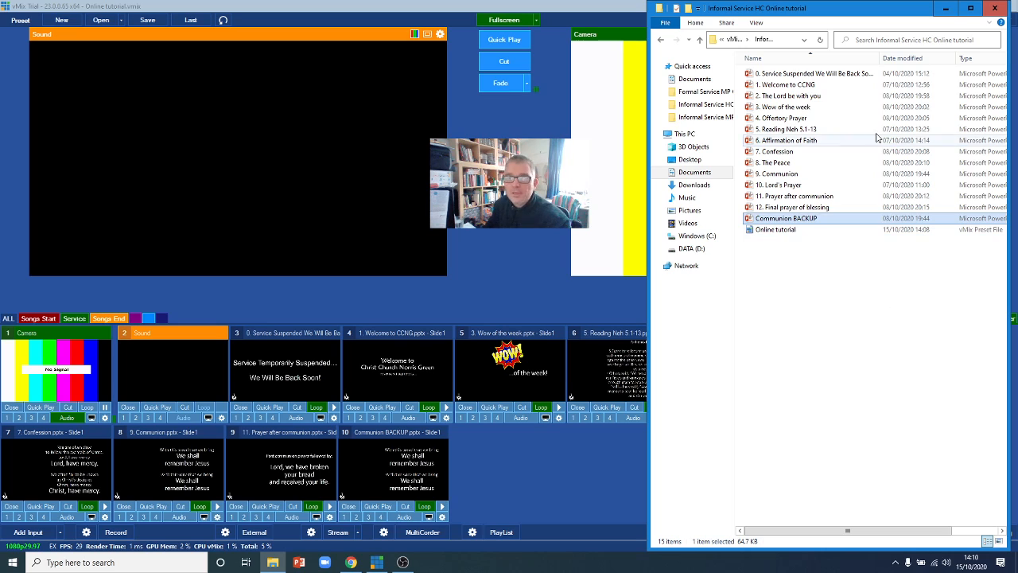
# - Preview the Camera, Sound, Service Suspended and Welcome to CCNG inputs in vMix in turn to check their order
pyautogui.click(70, 368)
pyautogui.click(163, 358)
pyautogui.click(265, 364)
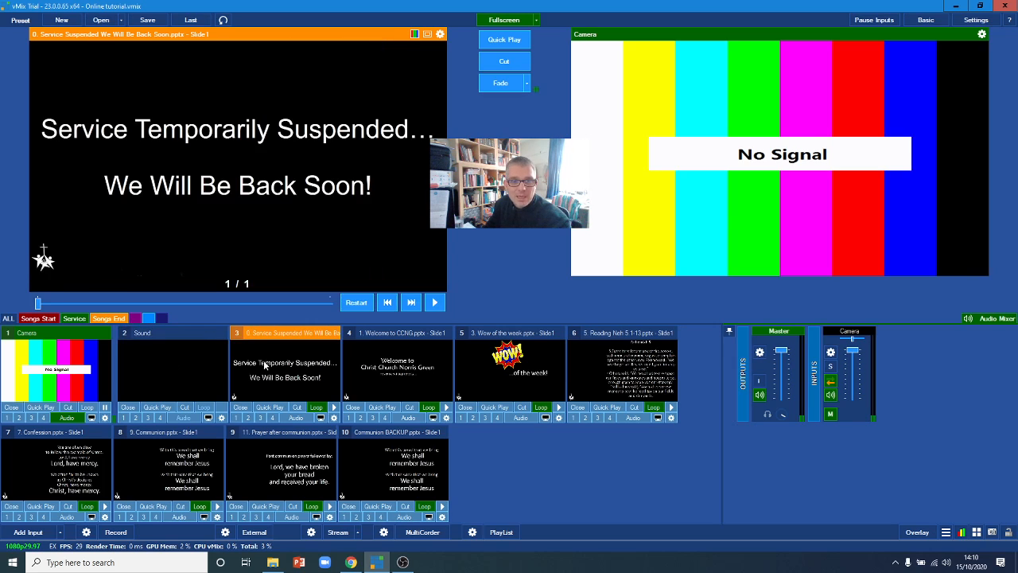
pyautogui.click(395, 361)
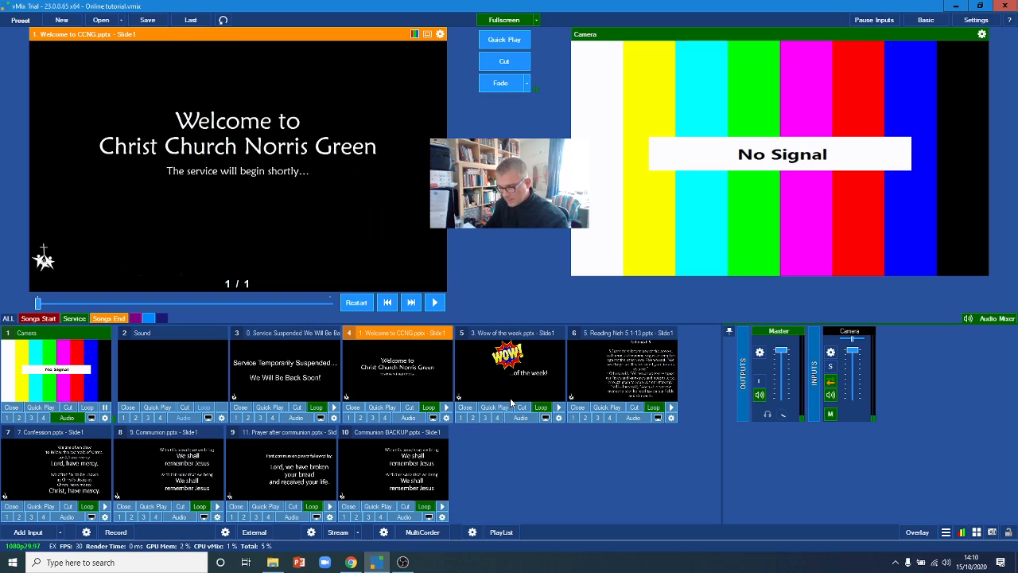
# - Add 2. The Lord be with you from File Explorer as a vMix input and place it directly before 3. Wow of the week
pyautogui.click(272, 563)
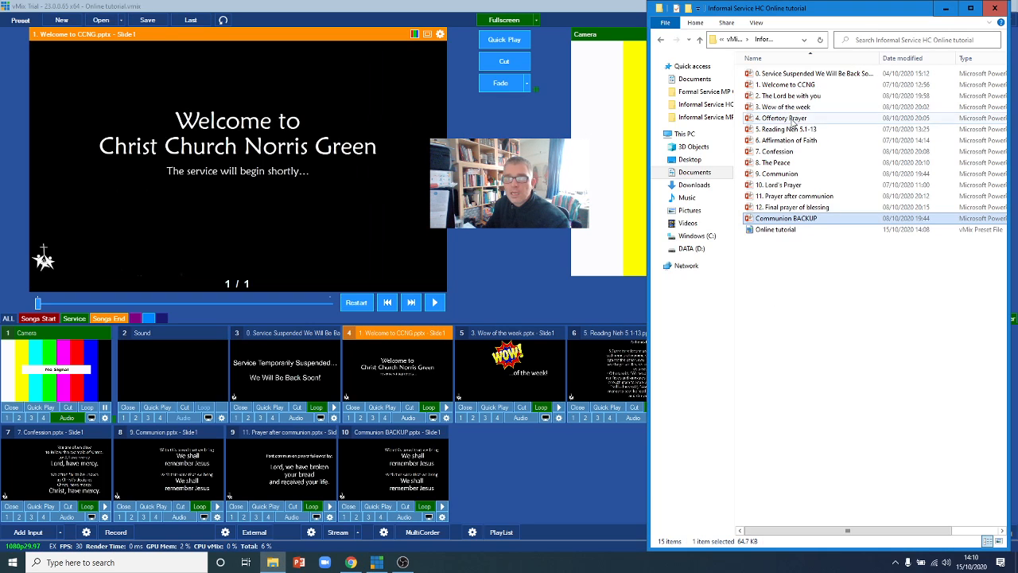
pyautogui.moveTo(776, 106)
pyautogui.mouseDown()
pyautogui.moveTo(676, 237)
pyautogui.moveTo(736, 177)
pyautogui.moveTo(780, 97)
pyautogui.mouseUp()
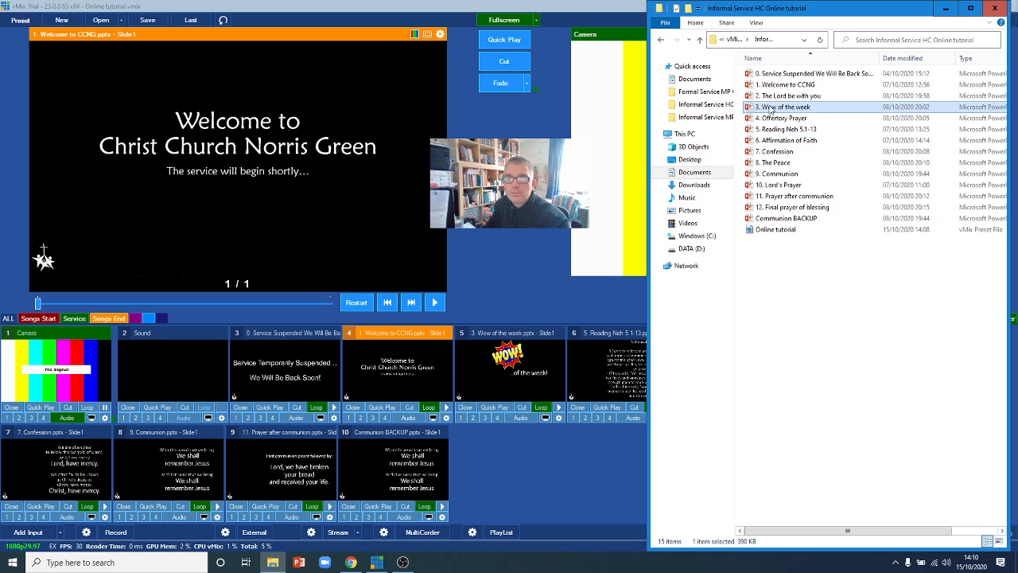
pyautogui.click(781, 95)
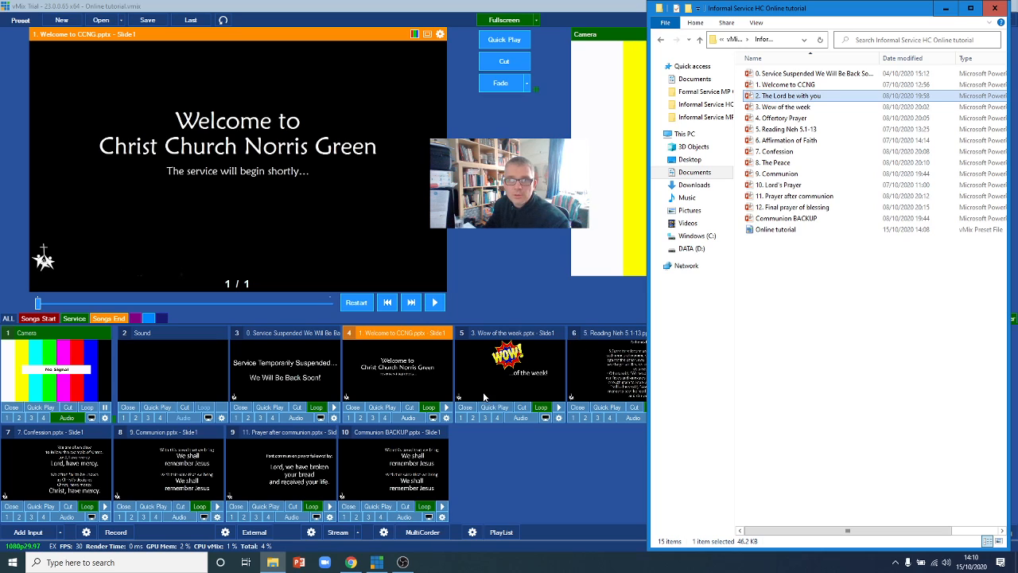
pyautogui.click(524, 464)
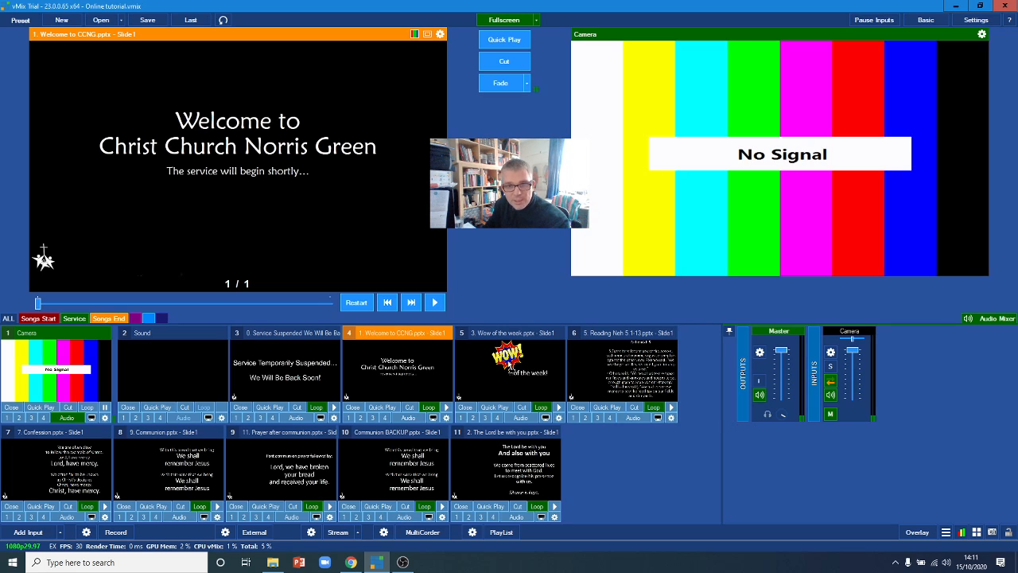
pyautogui.moveTo(496, 368); pyautogui.dragTo(485, 365)
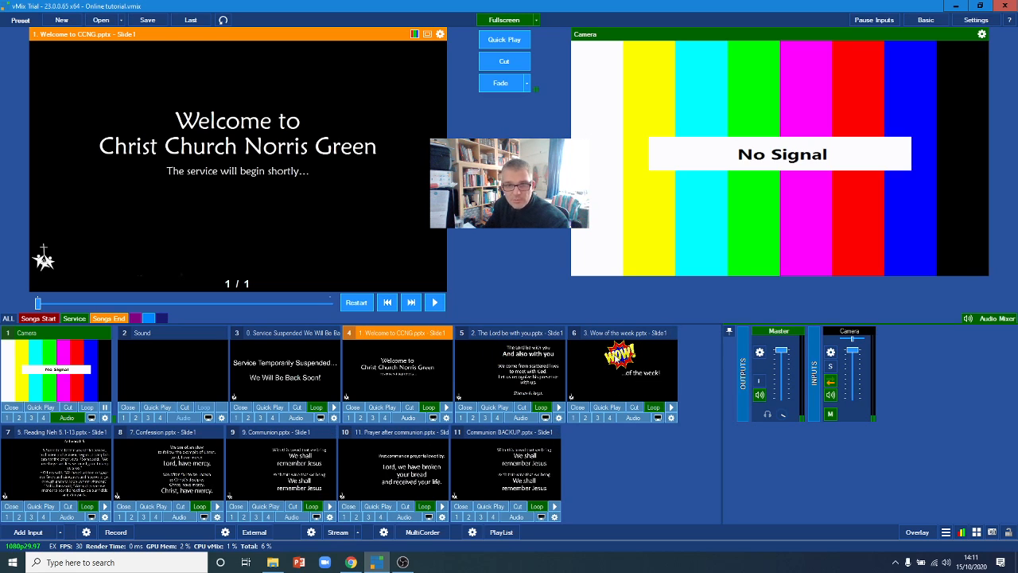
# - Preview the 3. Wow of the week and 5. Reading Neh 5.1-13 inputs to find the missing item between them
pyautogui.click(587, 333)
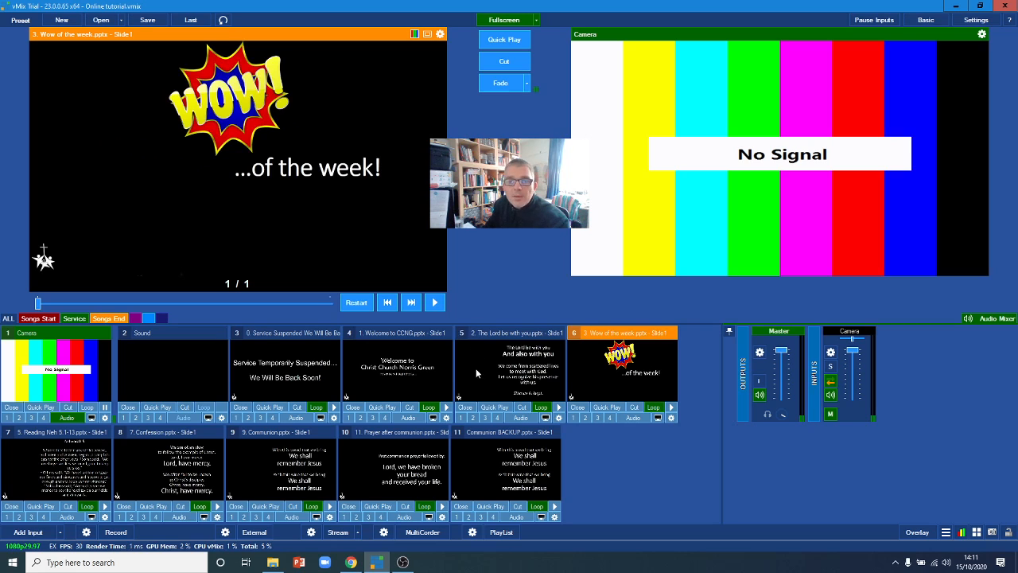
pyautogui.click(497, 349)
pyautogui.click(592, 334)
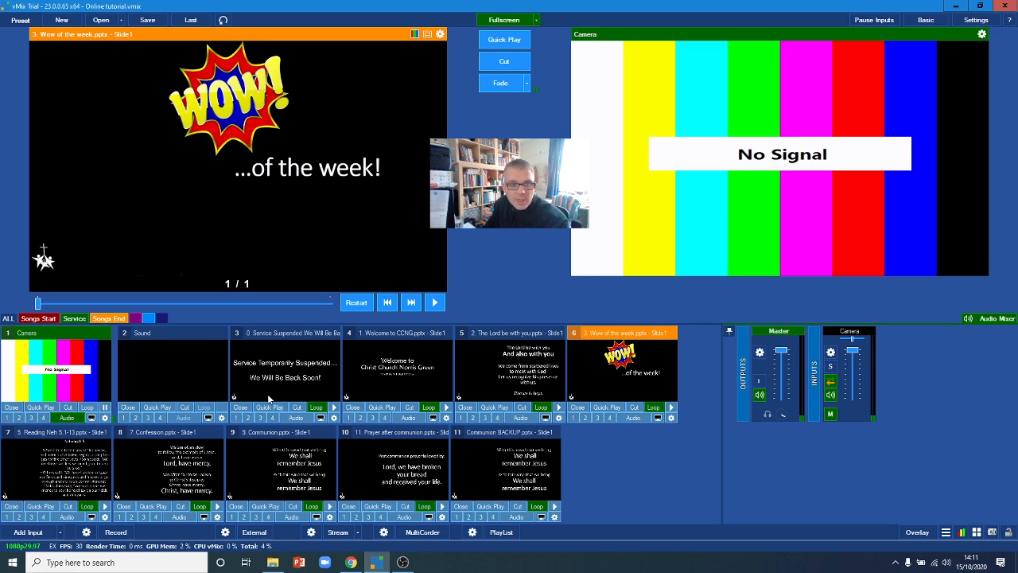
pyautogui.click(32, 437)
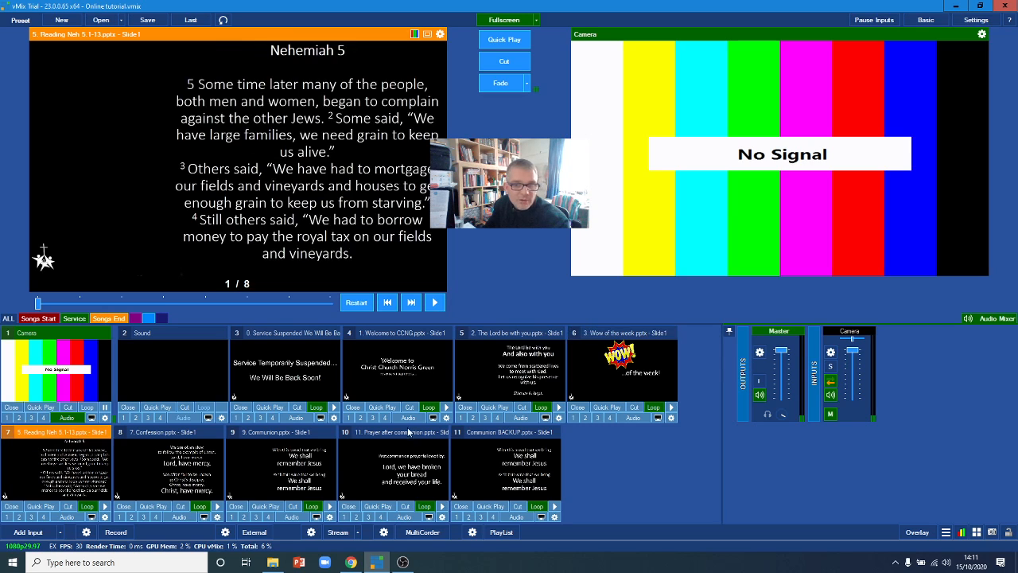
pyautogui.click(623, 364)
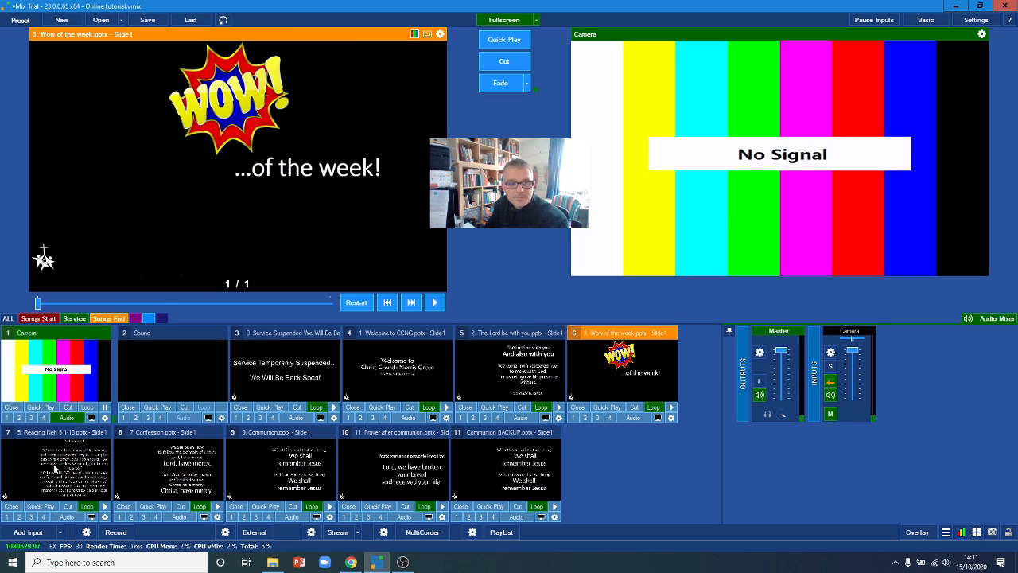
pyautogui.click(45, 461)
# - Add 4. Offertory Prayer from File Explorer as a vMix input and place it directly before 5. Reading Neh 5.1-13
pyautogui.hotkey('alt', 'Tab')
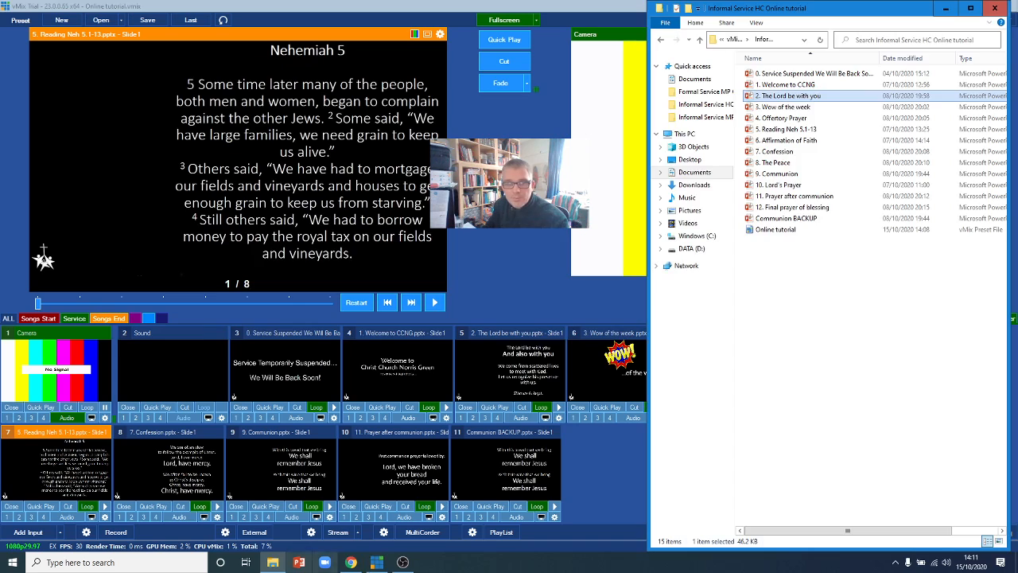
pyautogui.click(273, 562)
pyautogui.click(274, 561)
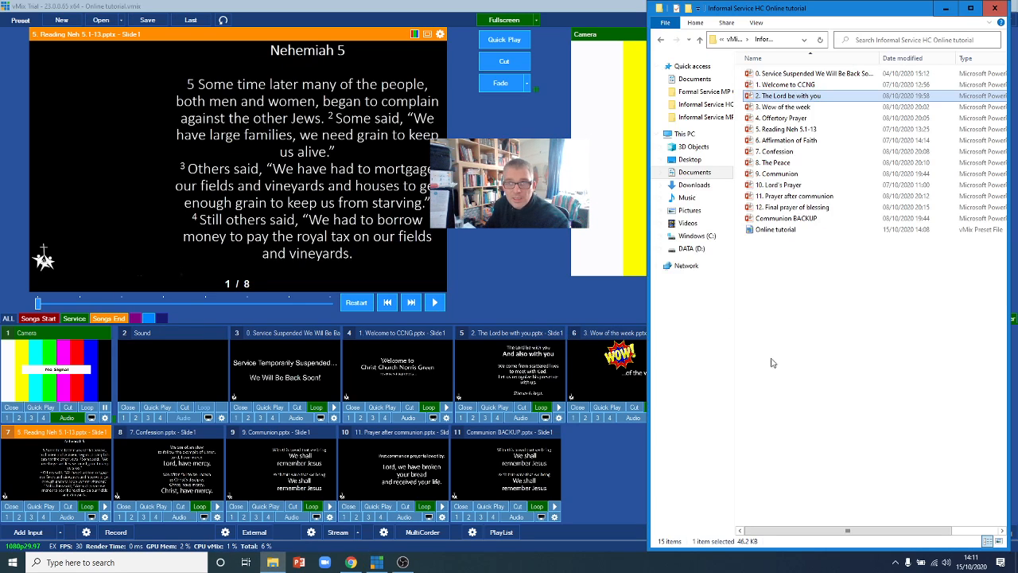
pyautogui.click(776, 120)
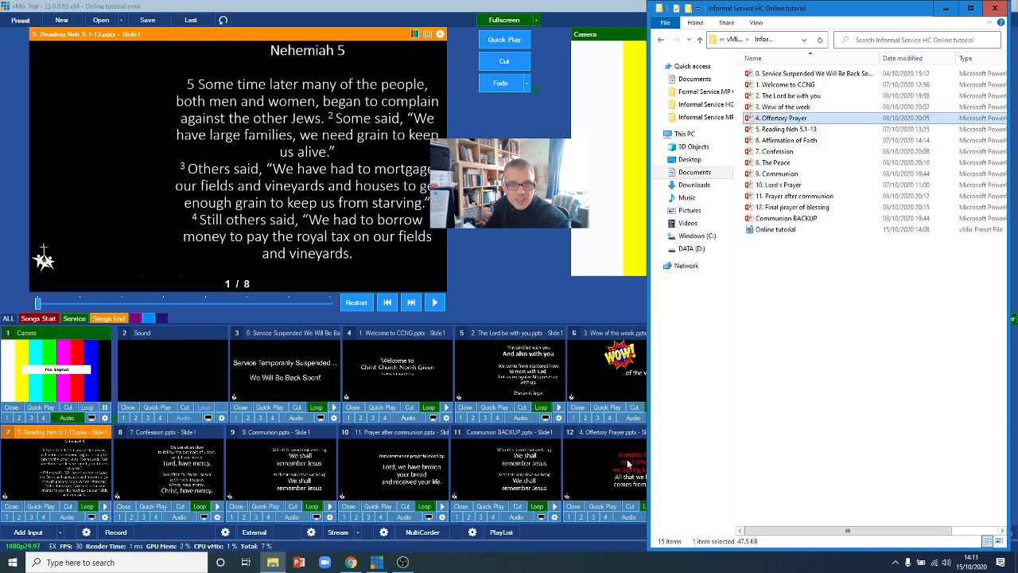
pyautogui.click(628, 464)
pyautogui.moveTo(323, 487); pyautogui.dragTo(52, 483)
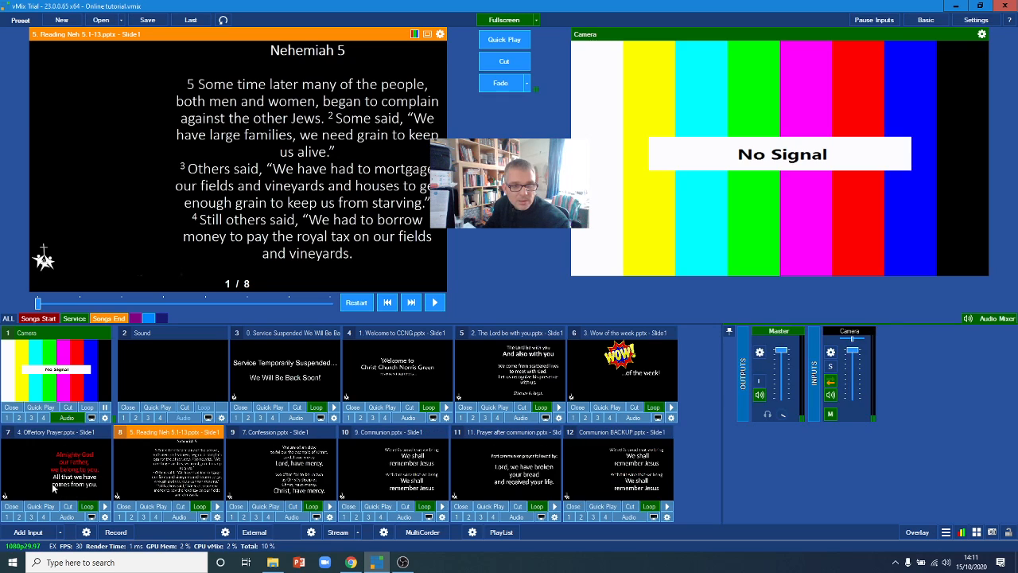
# - Preview the 4. Offertory Prayer and 5. Reading Neh 5.1-13 inputs in turn to check their order
pyautogui.click(45, 447)
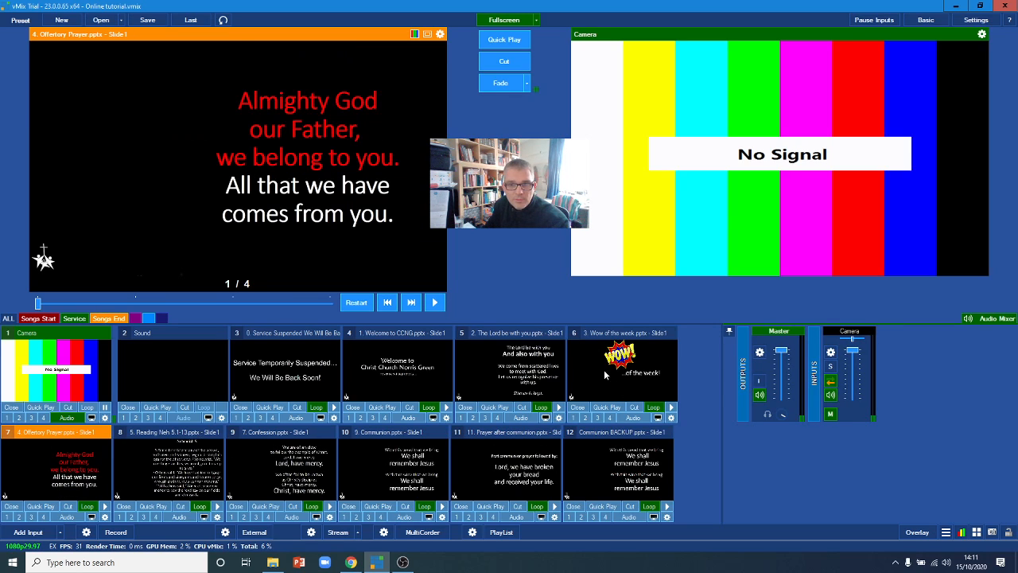
pyautogui.click(604, 374)
pyautogui.click(70, 478)
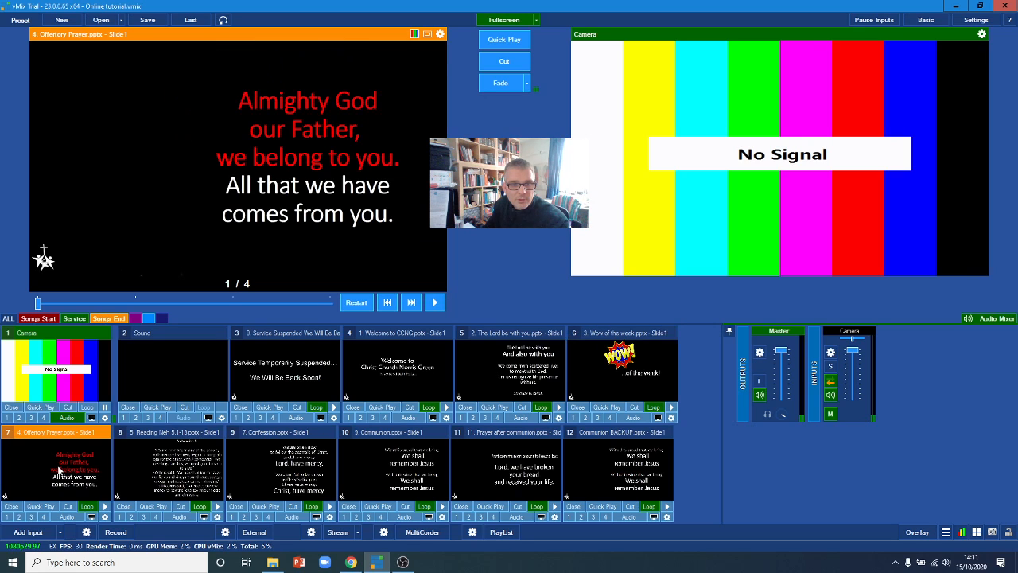
pyautogui.click(160, 465)
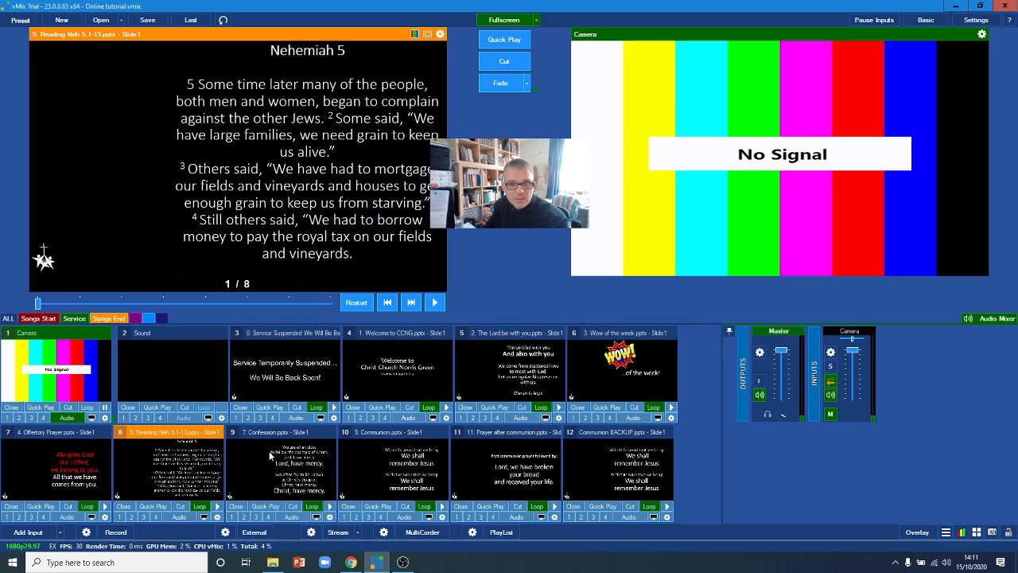
# - Add 6. Affirmation of Faith, 8. The Peace and 10. Lord's Prayer from File Explorer as vMix inputs
pyautogui.click(273, 562)
pyautogui.click(779, 141)
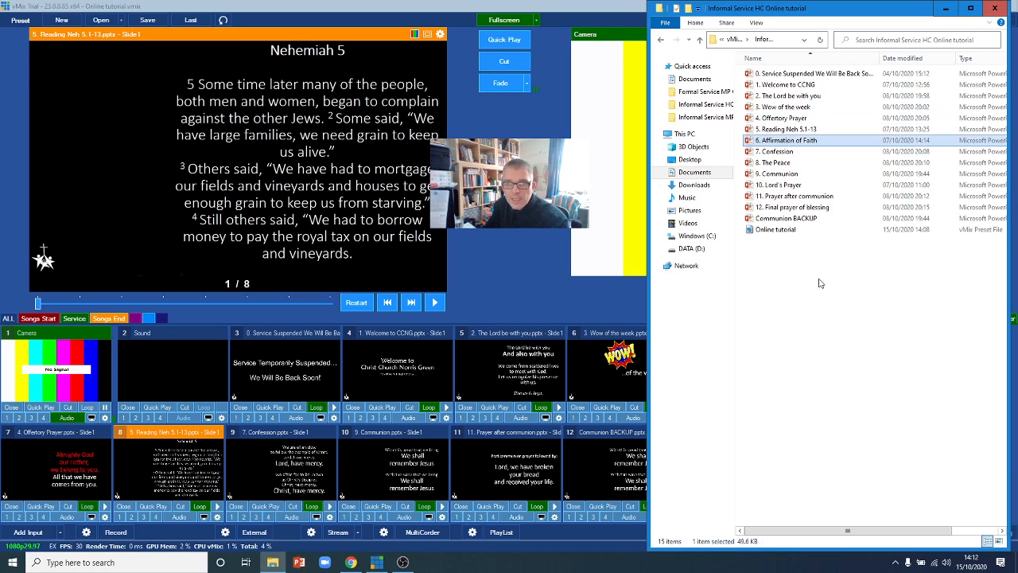
pyautogui.press('Down')
pyautogui.press('Down')
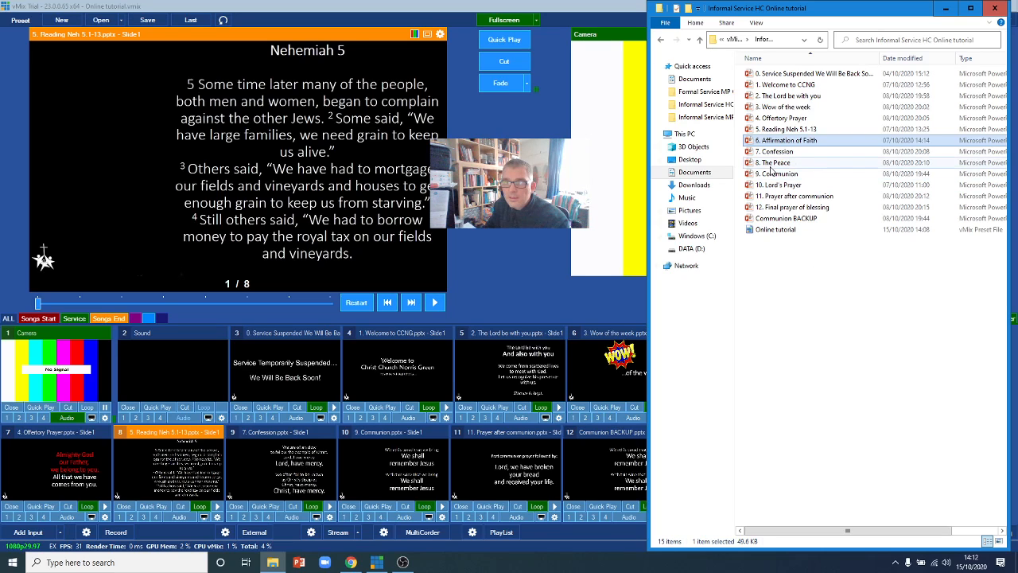
pyautogui.press('Down')
pyautogui.press('Down')
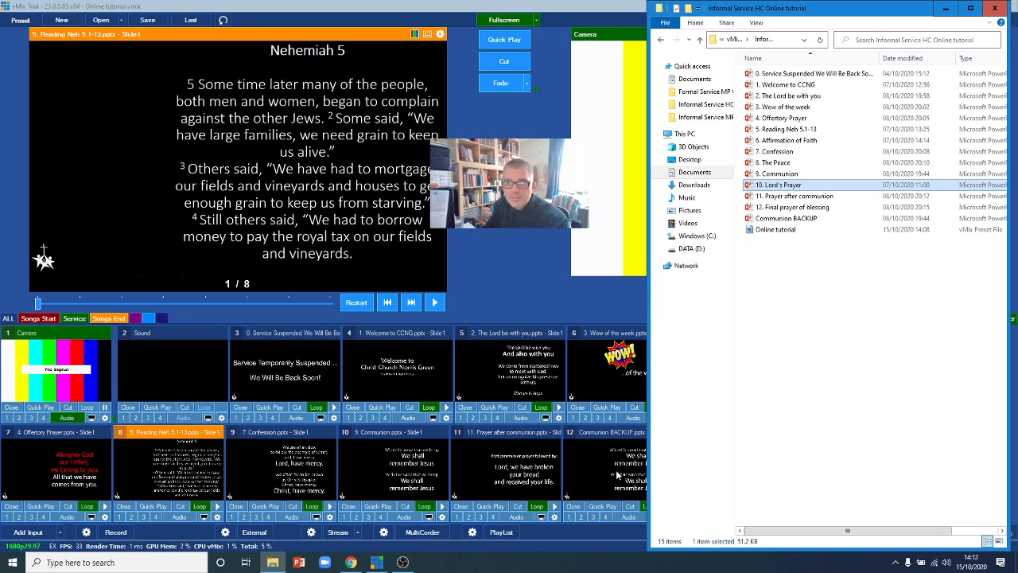
pyautogui.scroll(-1, 592, 478)
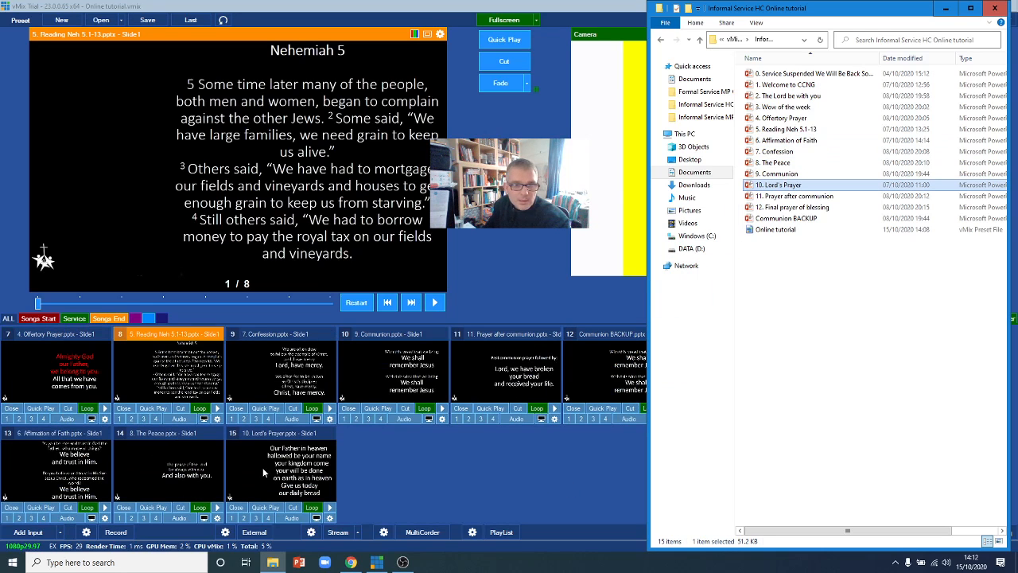
# - Place 6. Affirmation of Faith before 7. Confession, 8. The Peace before 9. Communion, and 10. Lord's Prayer before 11. Prayer after communion
pyautogui.moveTo(30, 463); pyautogui.dragTo(273, 364)
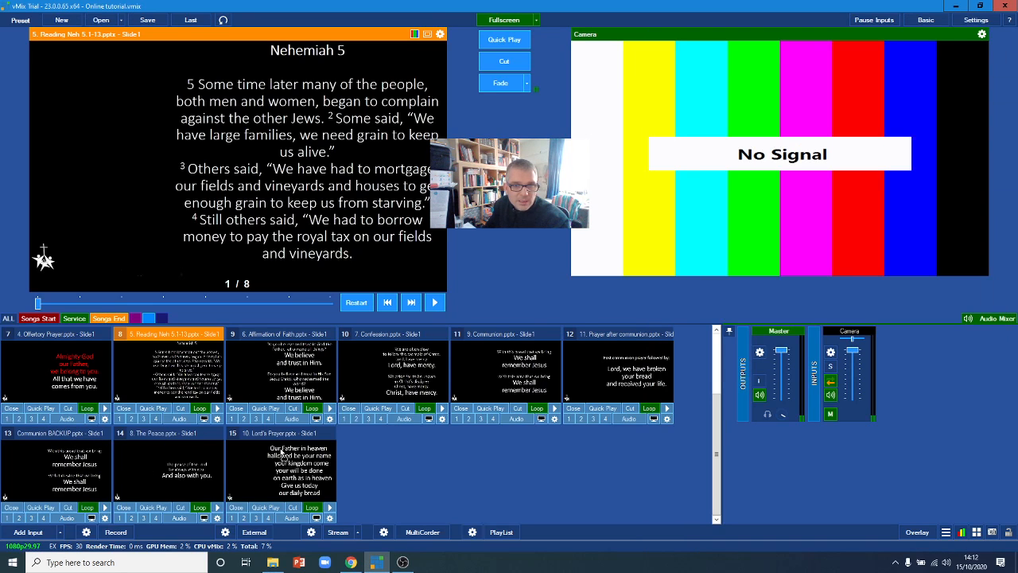
pyautogui.moveTo(486, 360); pyautogui.dragTo(486, 359)
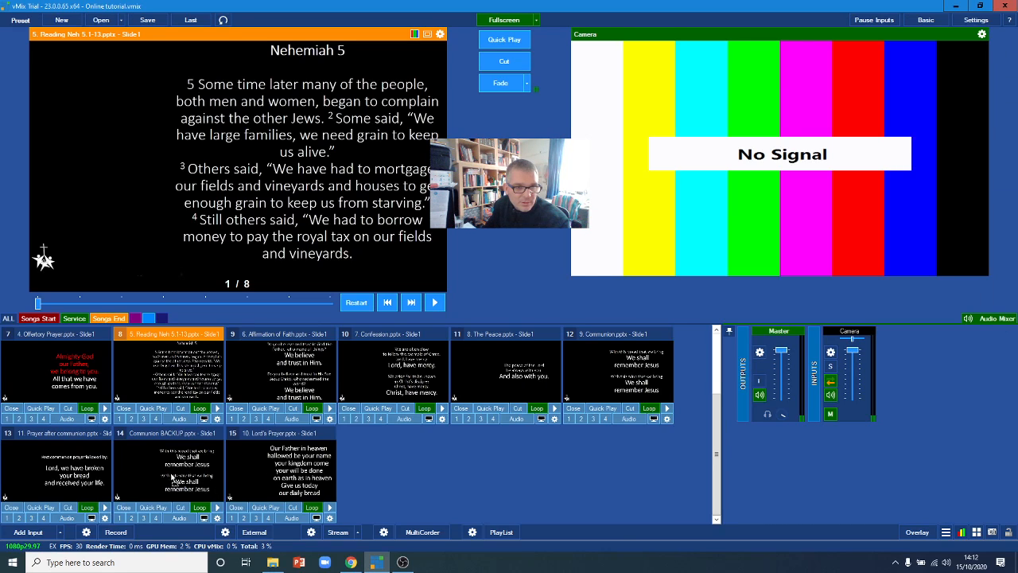
pyautogui.scroll(2, 477, 461)
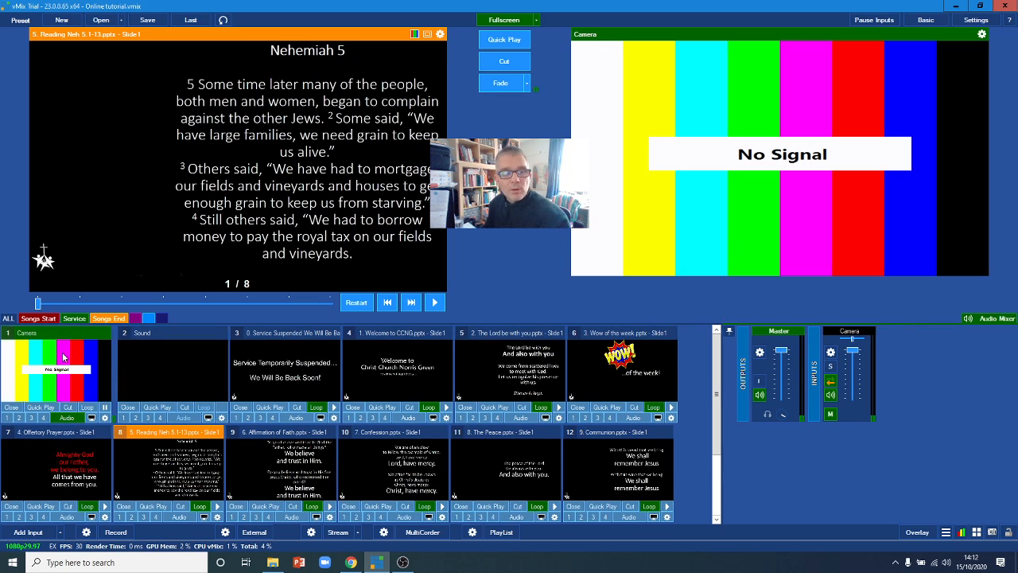
pyautogui.scroll(-2, 102, 370)
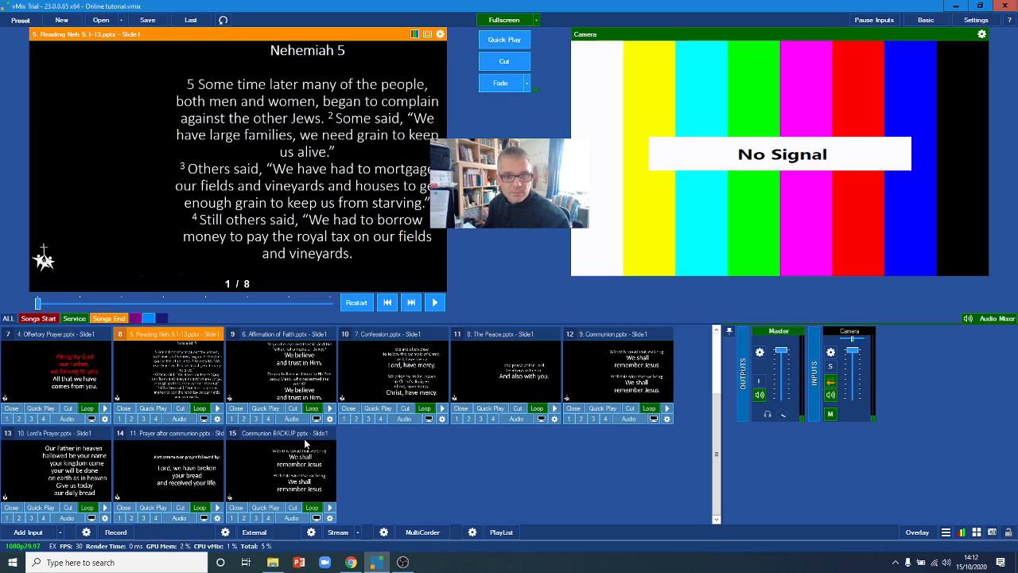
pyautogui.scroll(2, 302, 458)
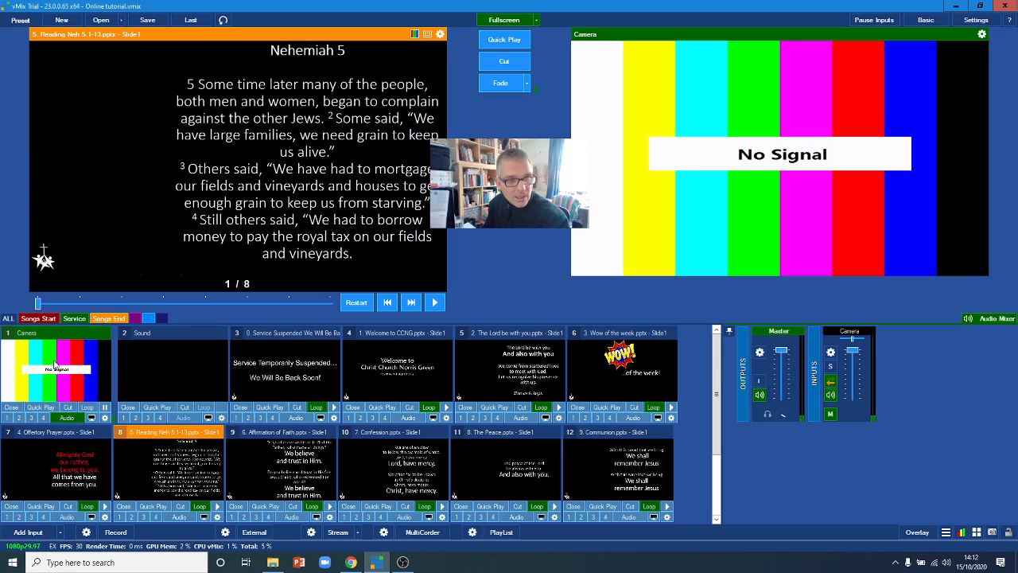
# - Look at the coloured input categories such as Songs Start and return to the full list of service inputs
pyautogui.click(37, 319)
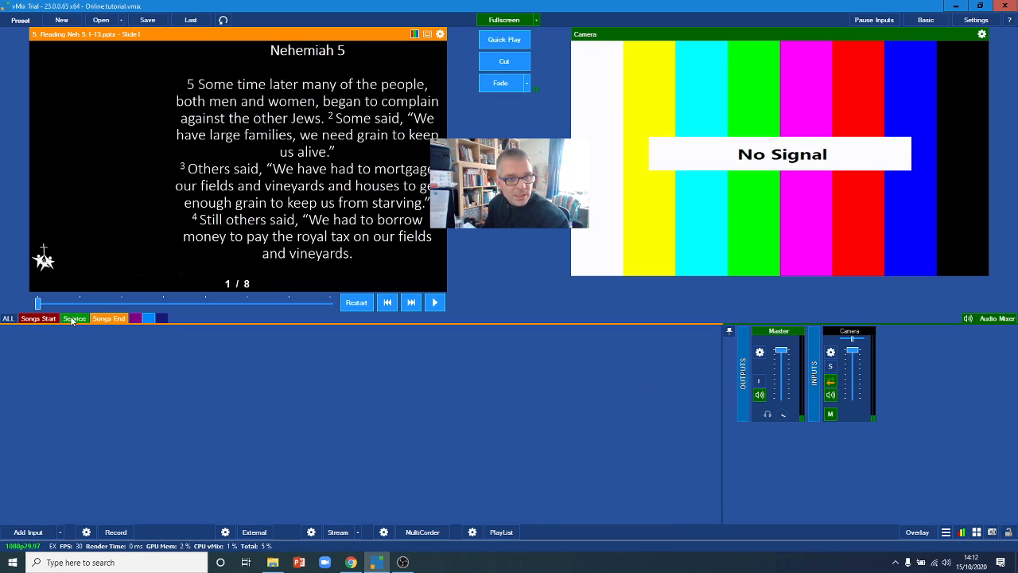
pyautogui.click(31, 319)
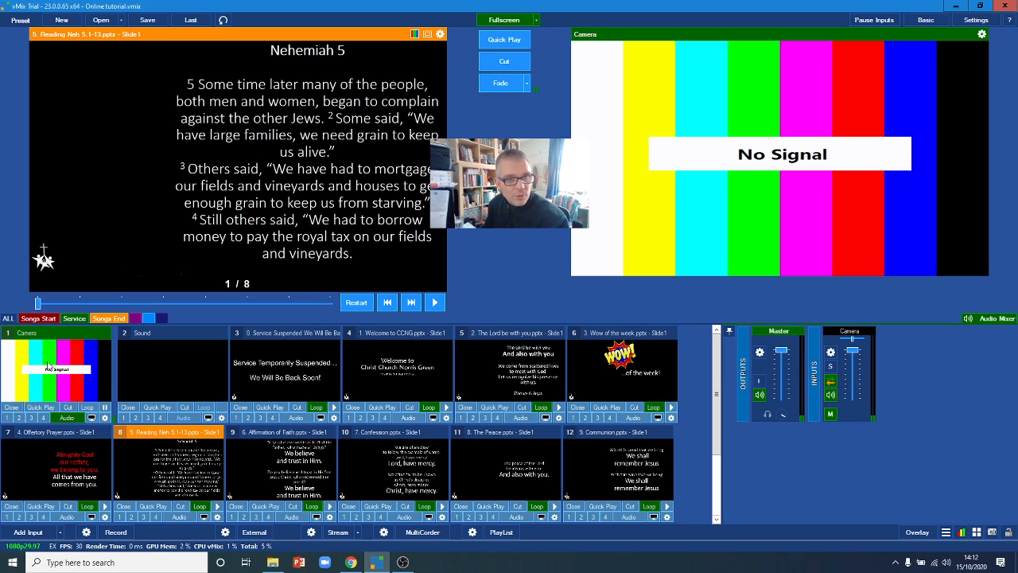
pyautogui.moveTo(715, 433)
pyautogui.mouseDown()
pyautogui.moveTo(716, 514)
pyautogui.moveTo(716, 451)
pyautogui.mouseUp()
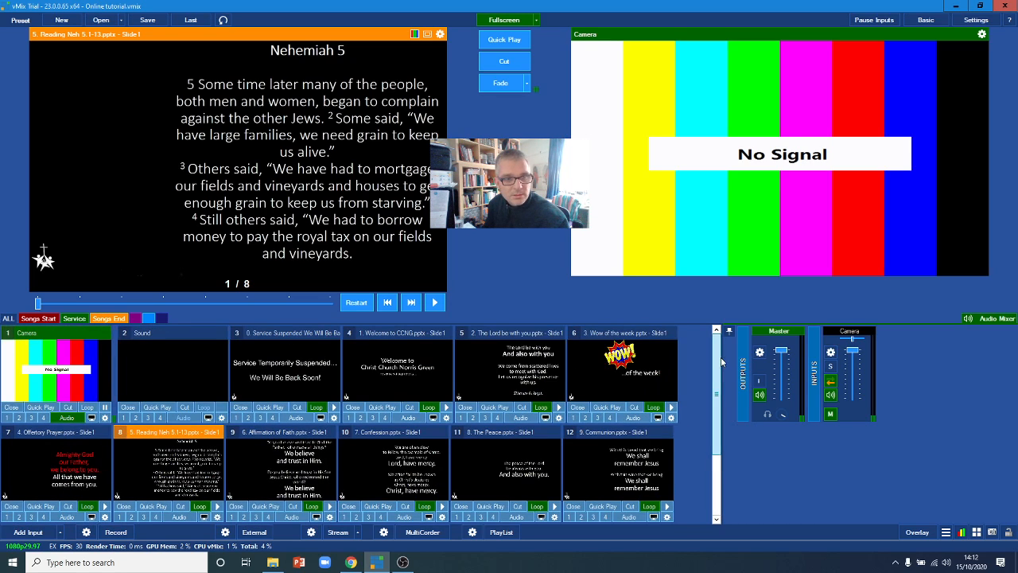
# - Save the preset as Online tutorial in the Informal Service HC Online tutorial folder, replacing the existing file
pyautogui.click(147, 19)
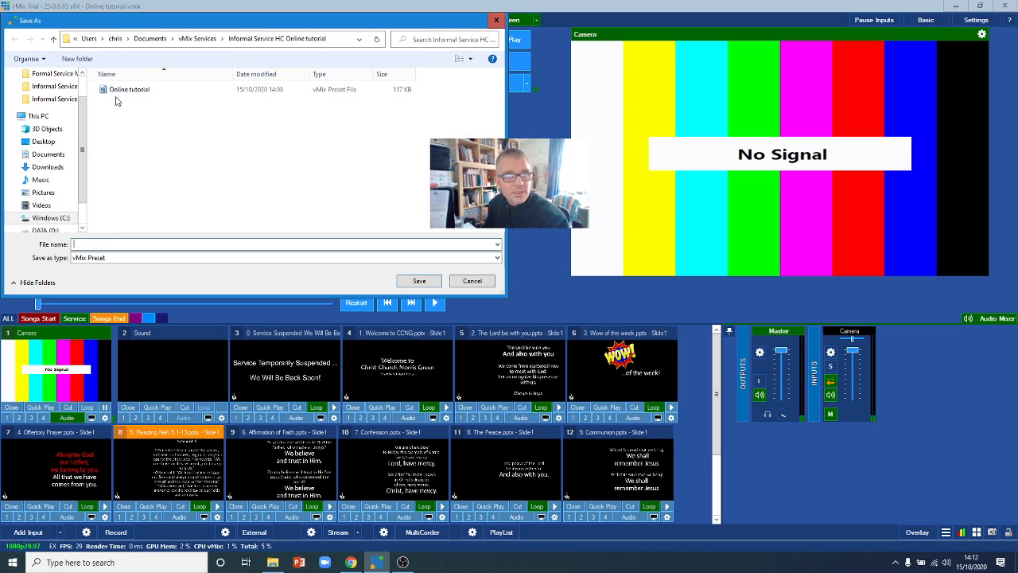
pyautogui.click(419, 281)
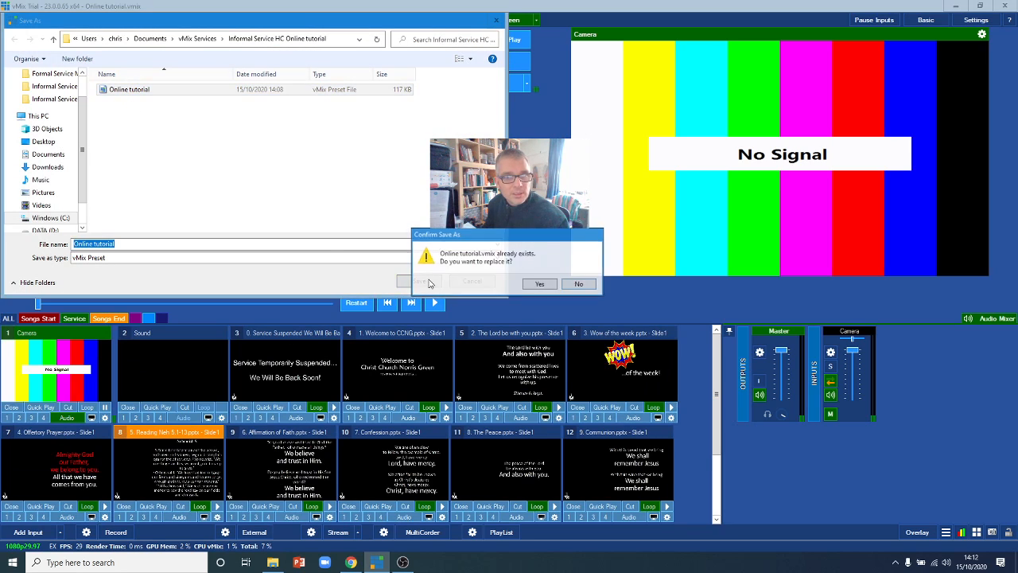
pyautogui.click(541, 281)
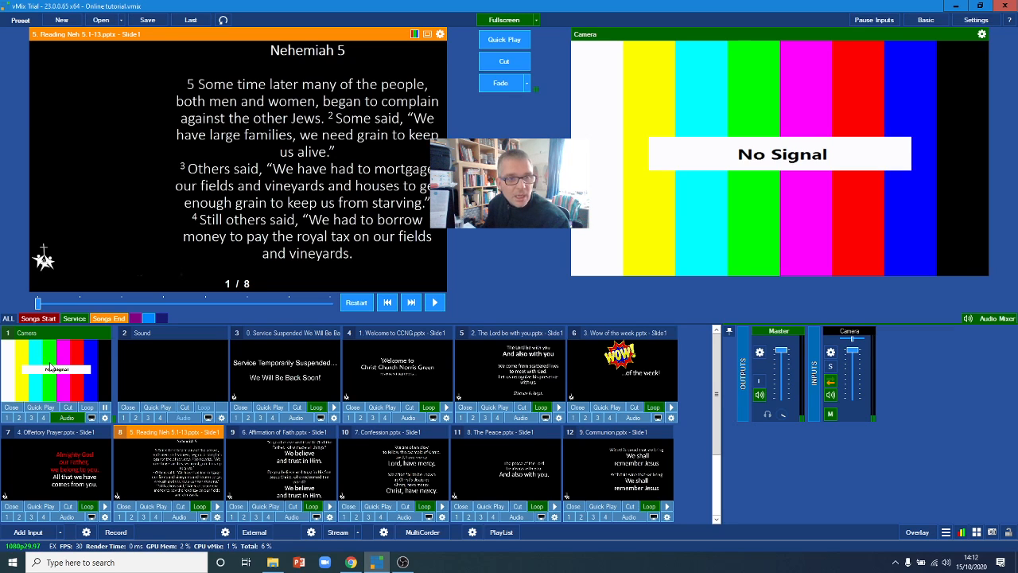
# - Move the Camera and Sound inputs to the end of the input list, after Communion BACKUP
pyautogui.moveTo(49, 365); pyautogui.dragTo(637, 484)
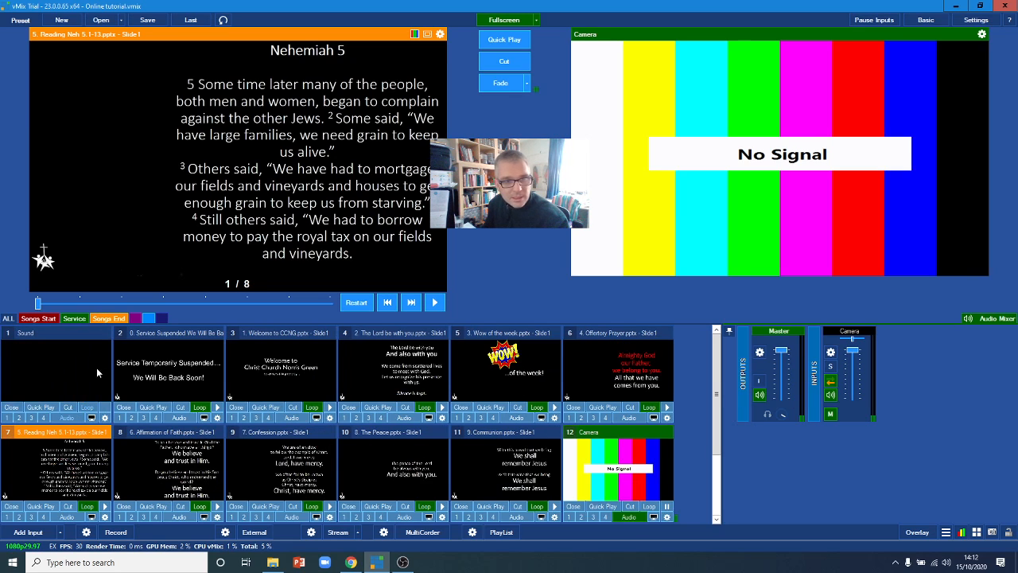
pyautogui.moveTo(435, 454); pyautogui.dragTo(645, 480)
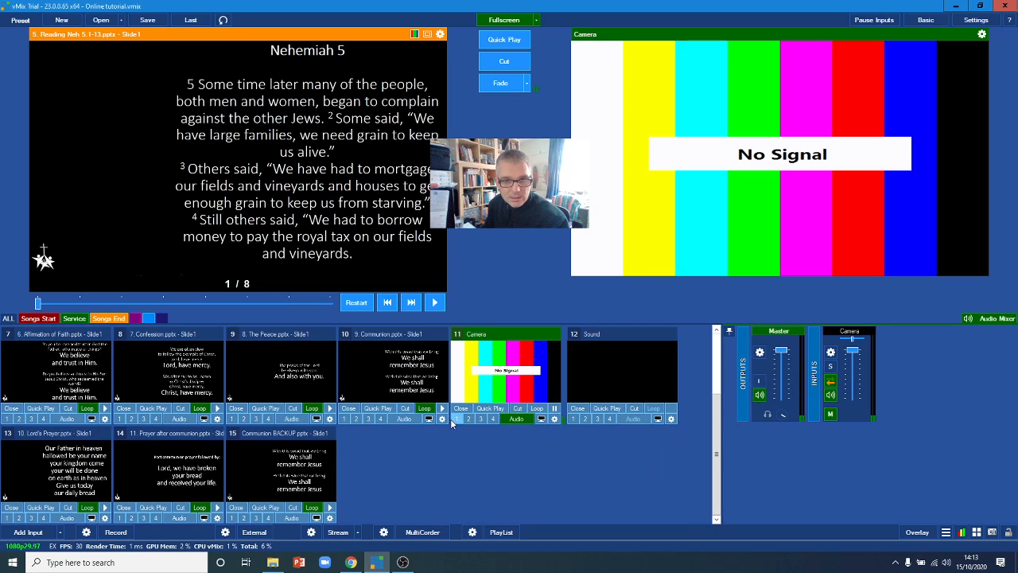
pyautogui.moveTo(382, 450); pyautogui.dragTo(309, 470)
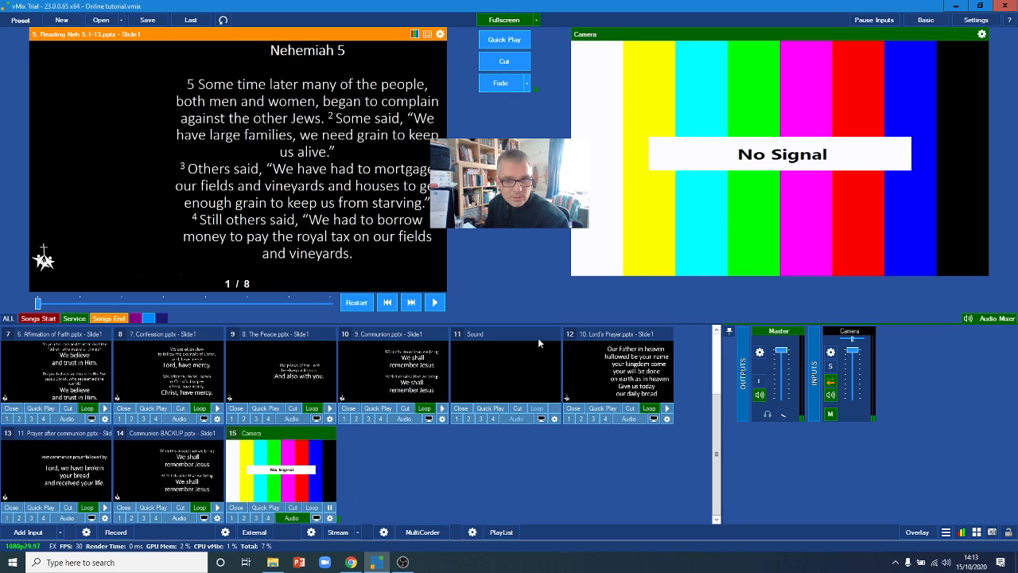
pyautogui.moveTo(342, 448); pyautogui.dragTo(311, 469)
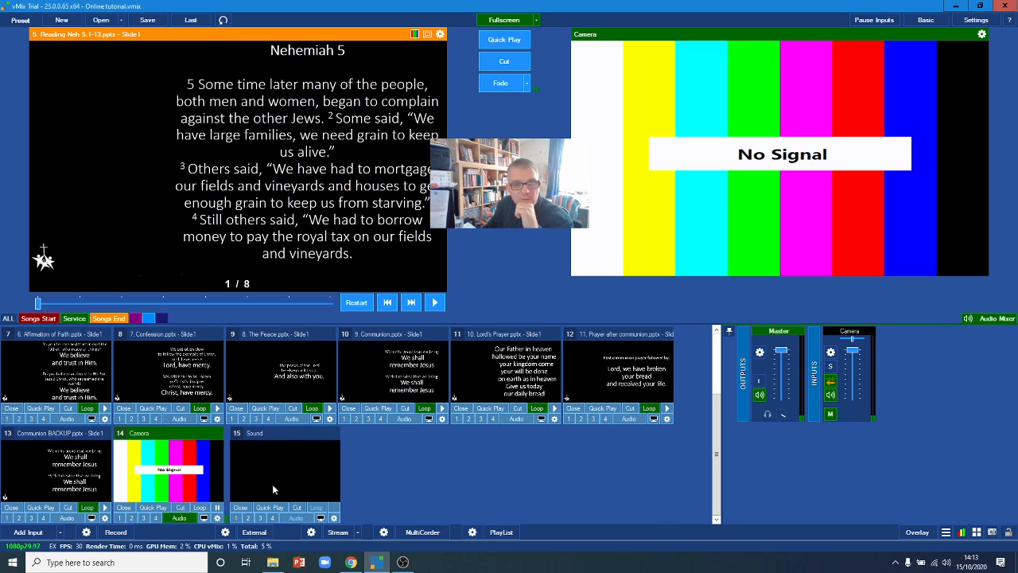
pyautogui.scroll(2, 272, 484)
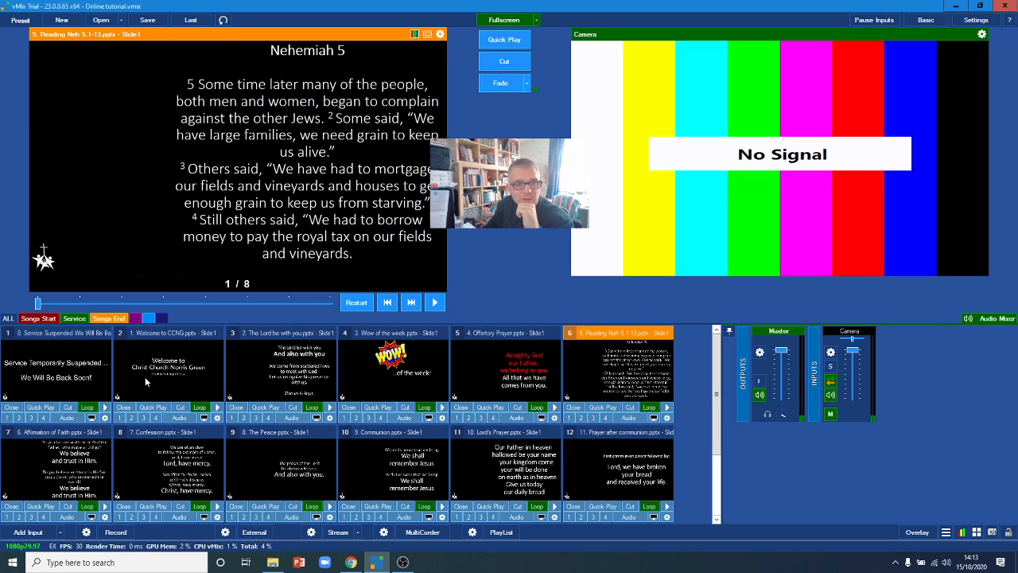
# - Move the 0. Service Suspended We Will Be Back Soon input to the end of the input list, after Sound
pyautogui.click(37, 370)
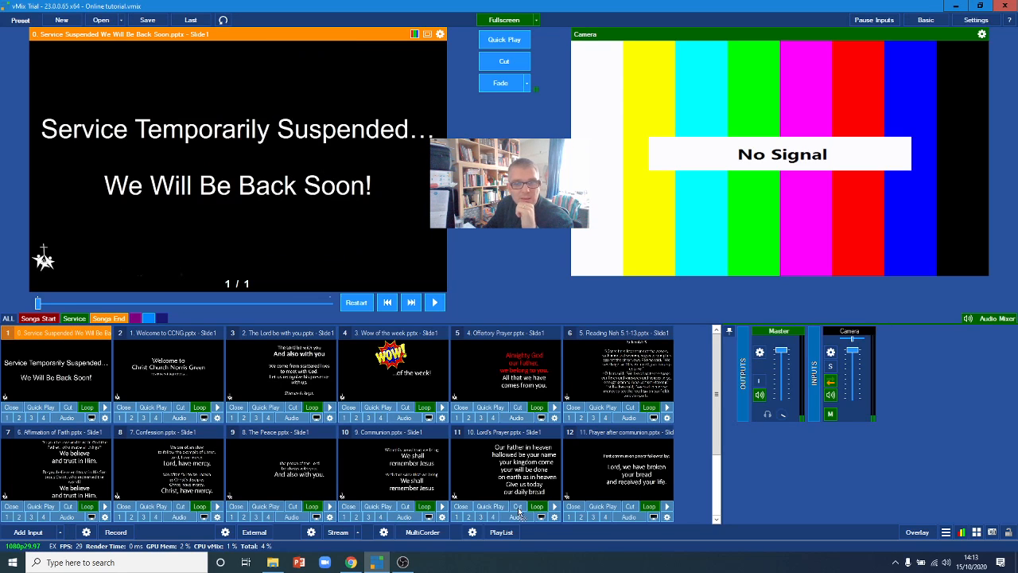
pyautogui.moveTo(518, 512); pyautogui.dragTo(608, 487)
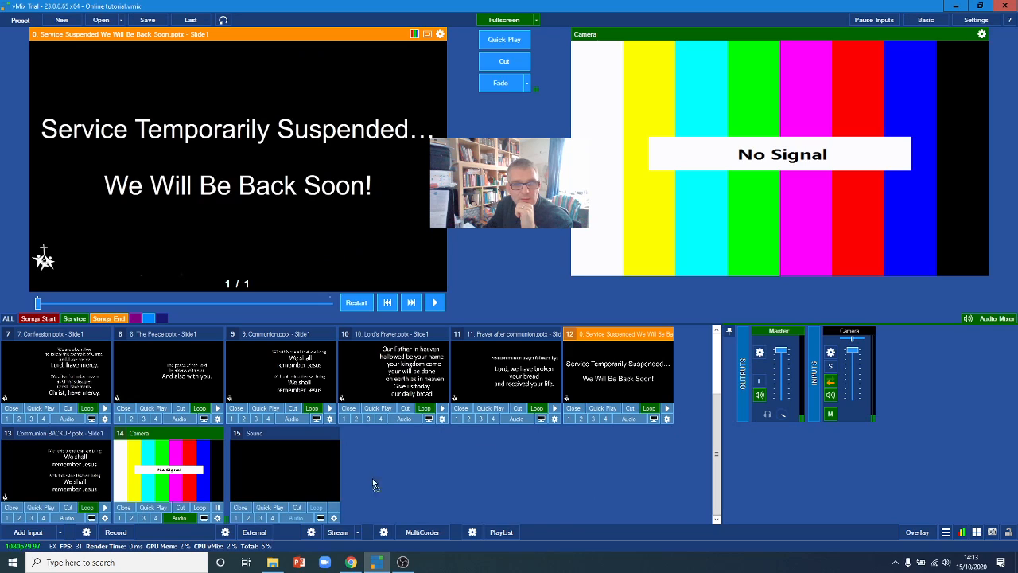
pyautogui.moveTo(591, 372); pyautogui.dragTo(312, 471)
pyautogui.scroll(2, 466, 483)
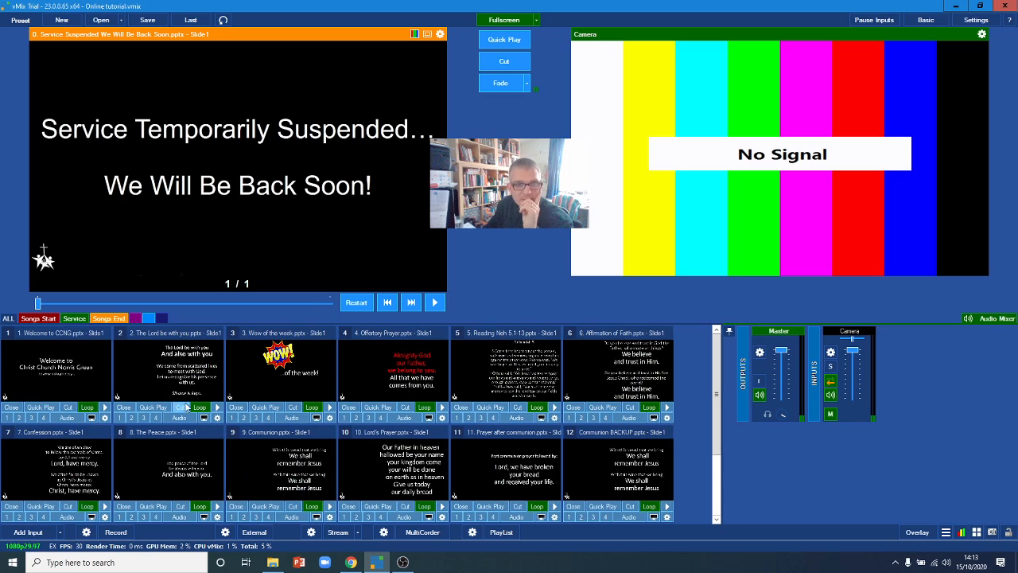
# - Preview the service inputs one after another, from 1. Welcome to CCNG through 9. Communion
pyautogui.click(66, 359)
pyautogui.click(177, 366)
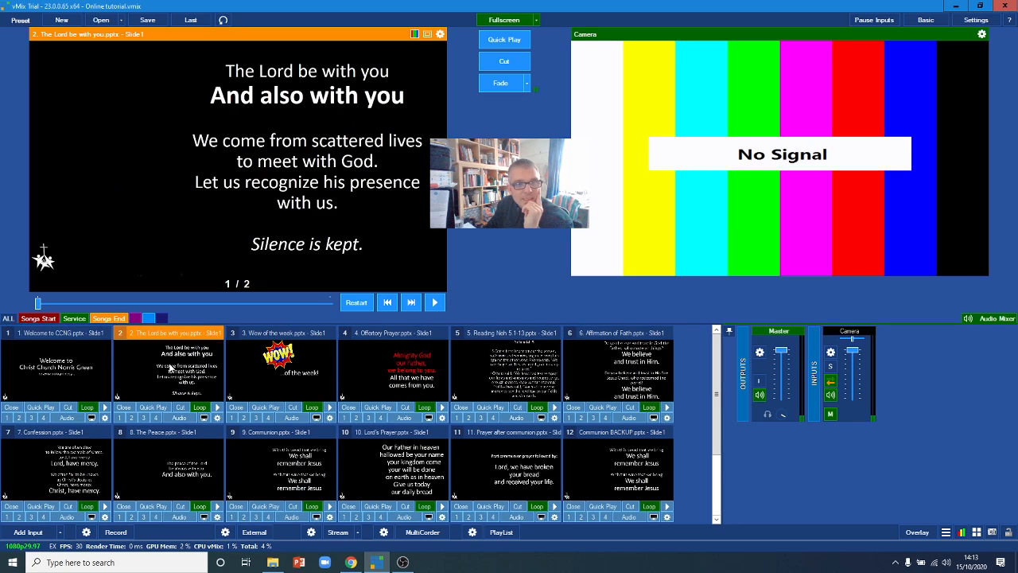
pyautogui.click(238, 361)
pyautogui.click(380, 350)
pyautogui.click(497, 366)
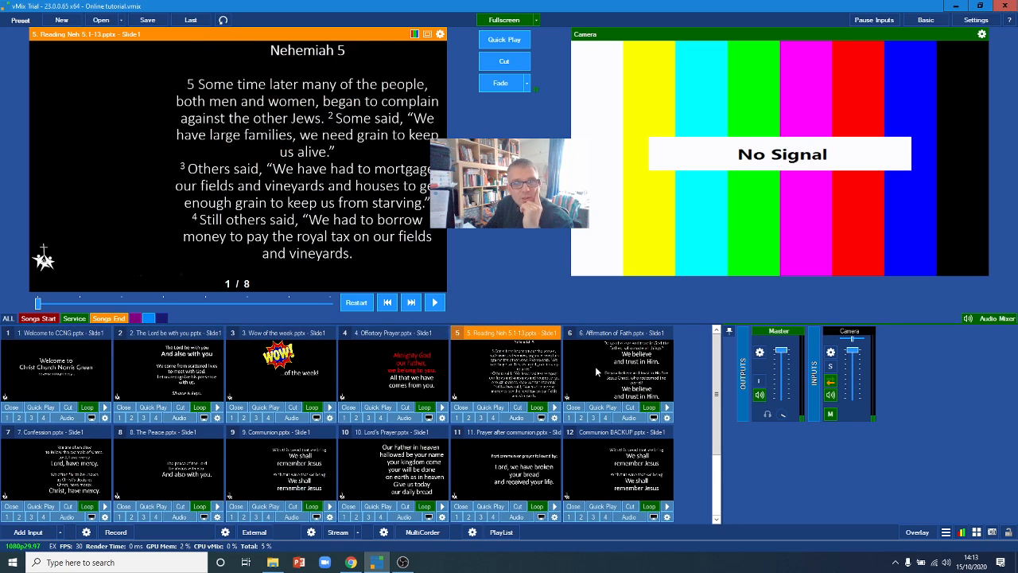
pyautogui.click(595, 366)
pyautogui.click(62, 445)
pyautogui.click(171, 466)
pyautogui.click(286, 467)
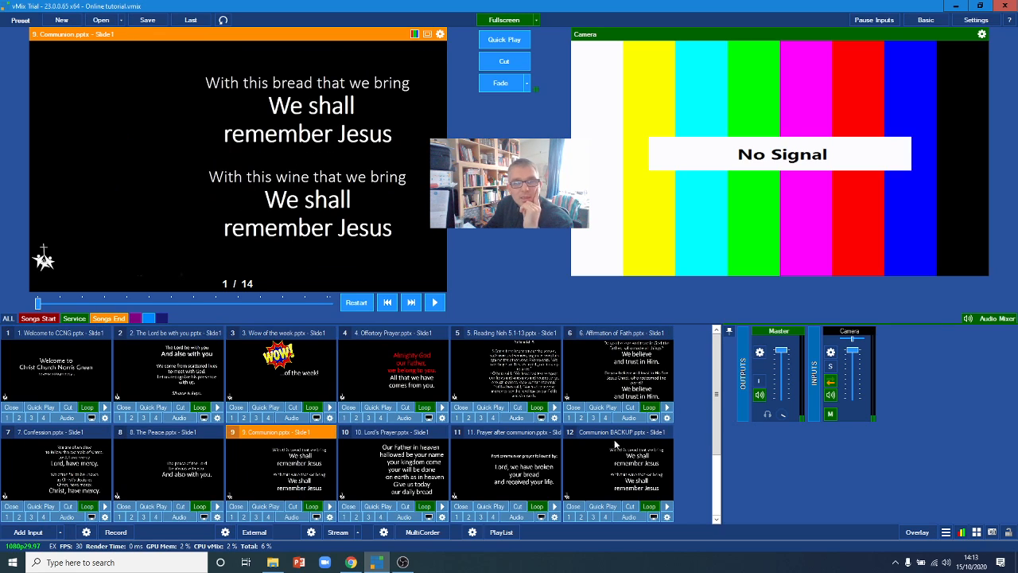
# - Set the slideshow transition time of the 1. Welcome to CCNG input to 0 seconds and close its settings
pyautogui.click(59, 368)
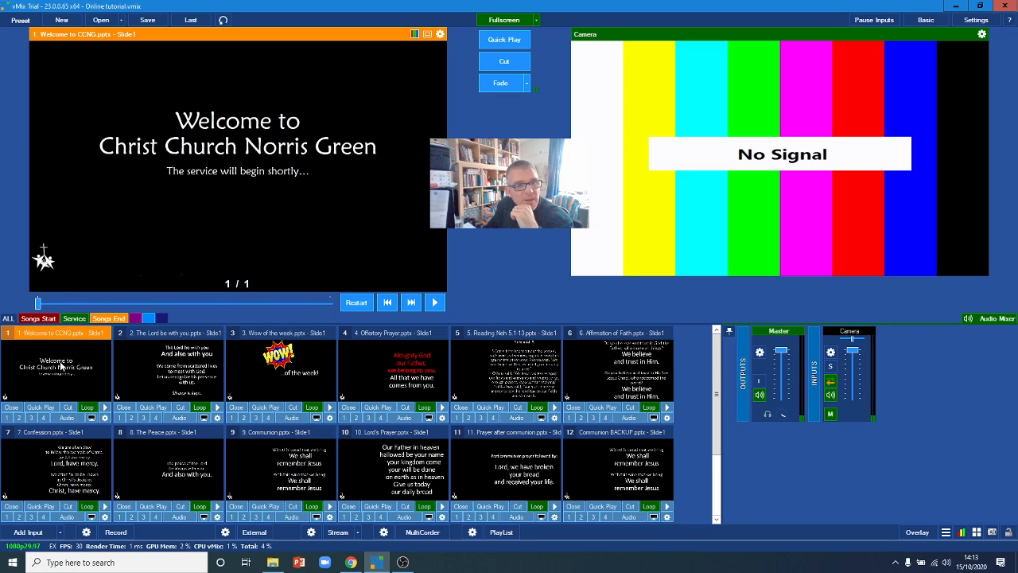
pyautogui.doubleClick(94, 369)
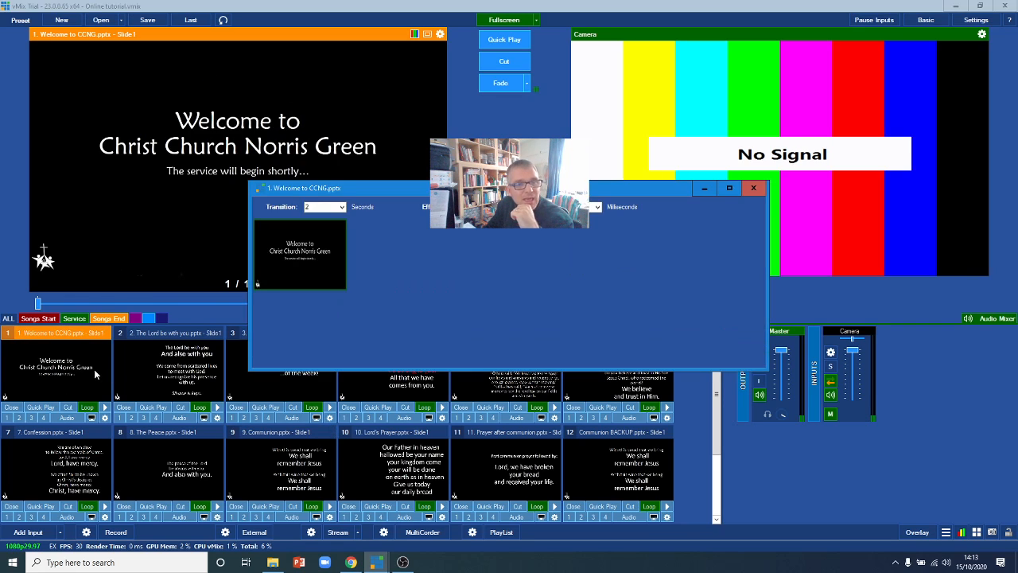
pyautogui.click(335, 207)
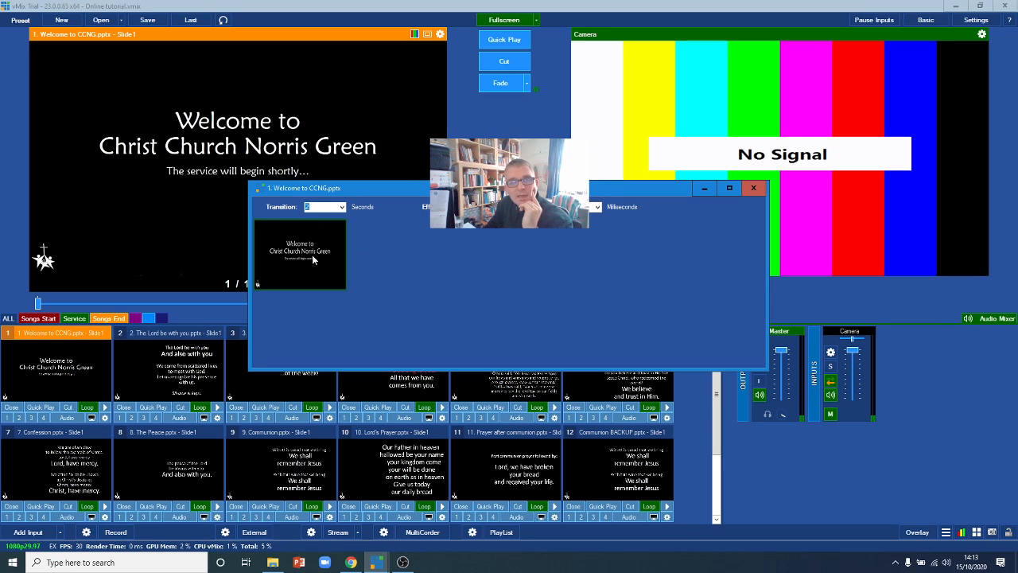
pyautogui.click(341, 207)
pyautogui.click(328, 219)
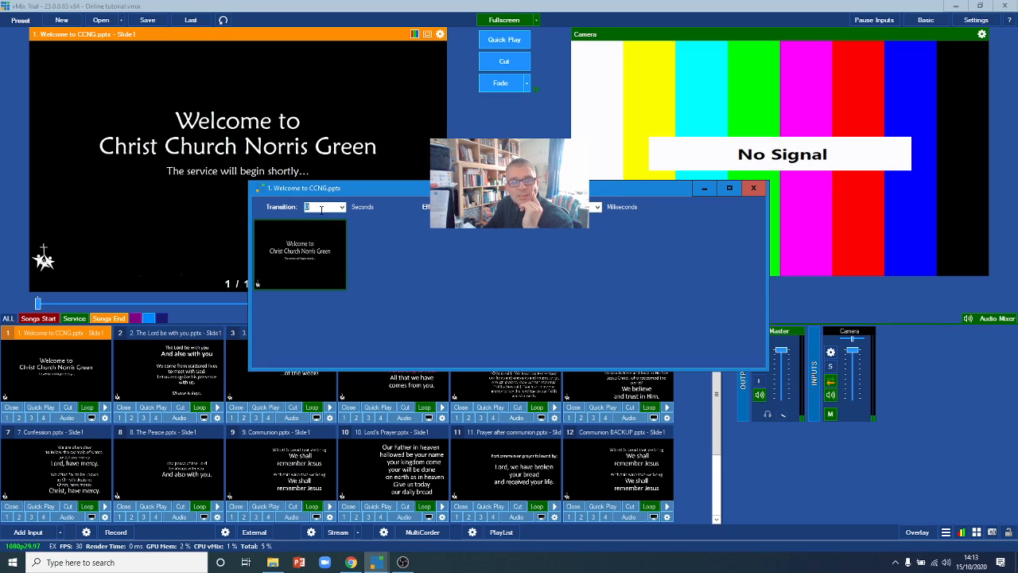
pyautogui.click(754, 187)
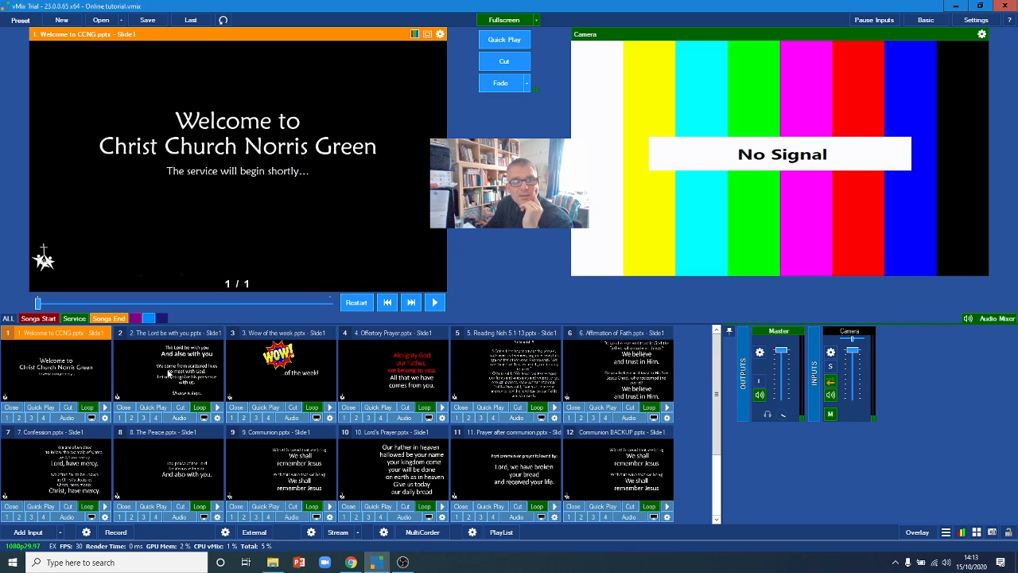
# - Set the slideshow transition time of the 2. The Lord be with you input to 0 seconds and close its settings
pyautogui.click(160, 379)
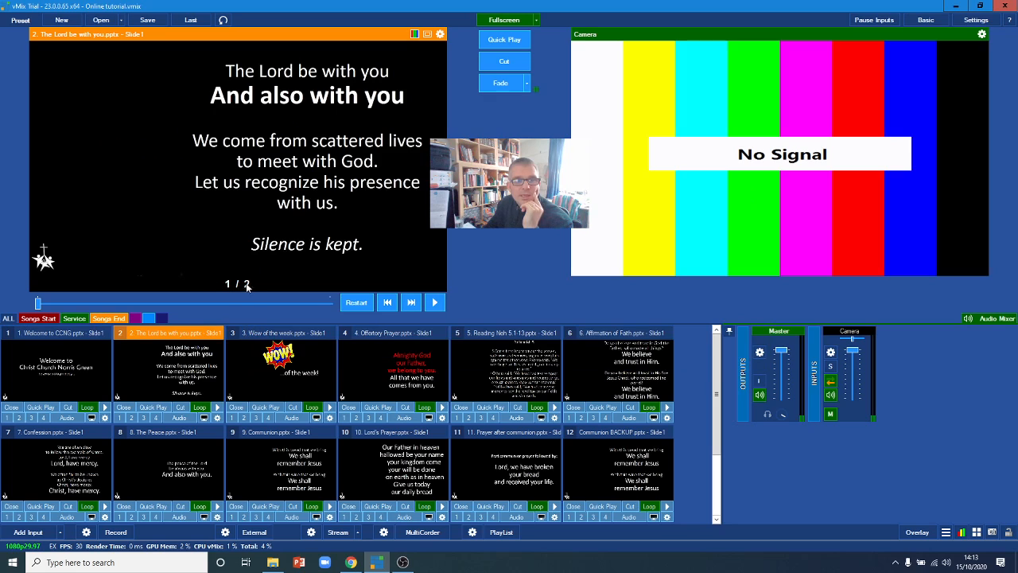
pyautogui.doubleClick(153, 384)
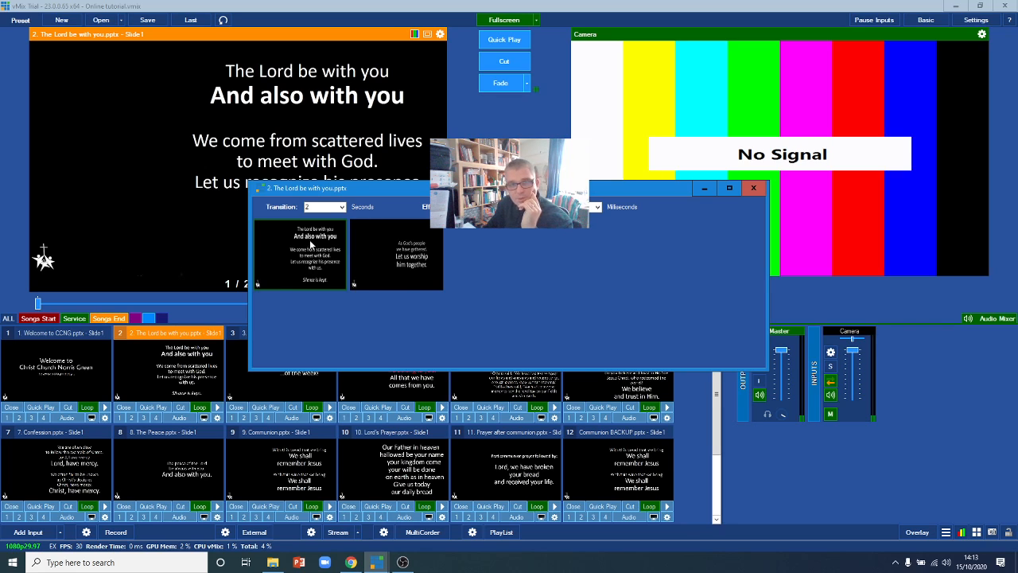
pyautogui.click(324, 208)
pyautogui.click(325, 219)
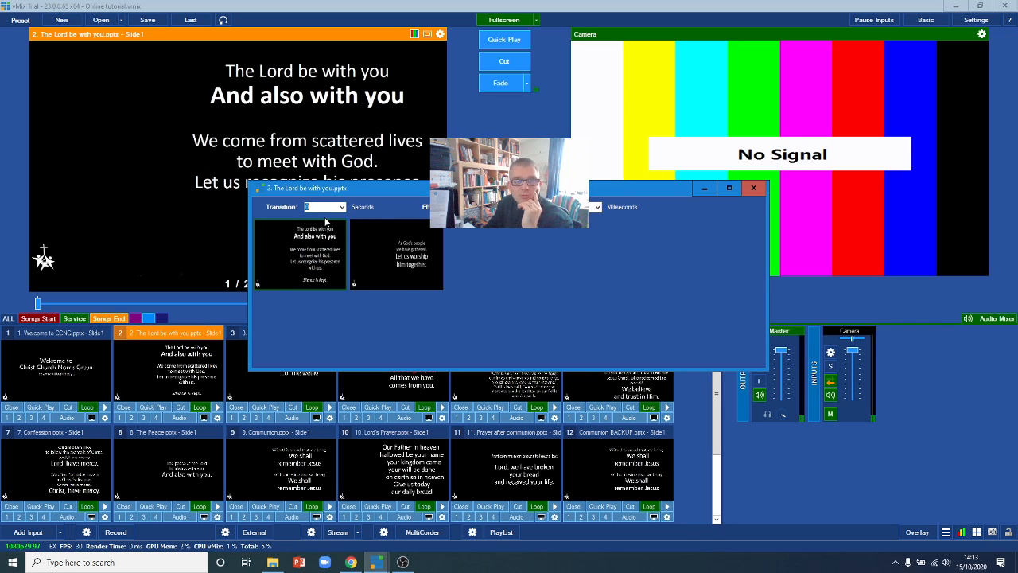
pyautogui.click(753, 188)
# - Set the slideshow transition time of the 3. Wow of the week input to 0 seconds and close its settings
pyautogui.click(297, 385)
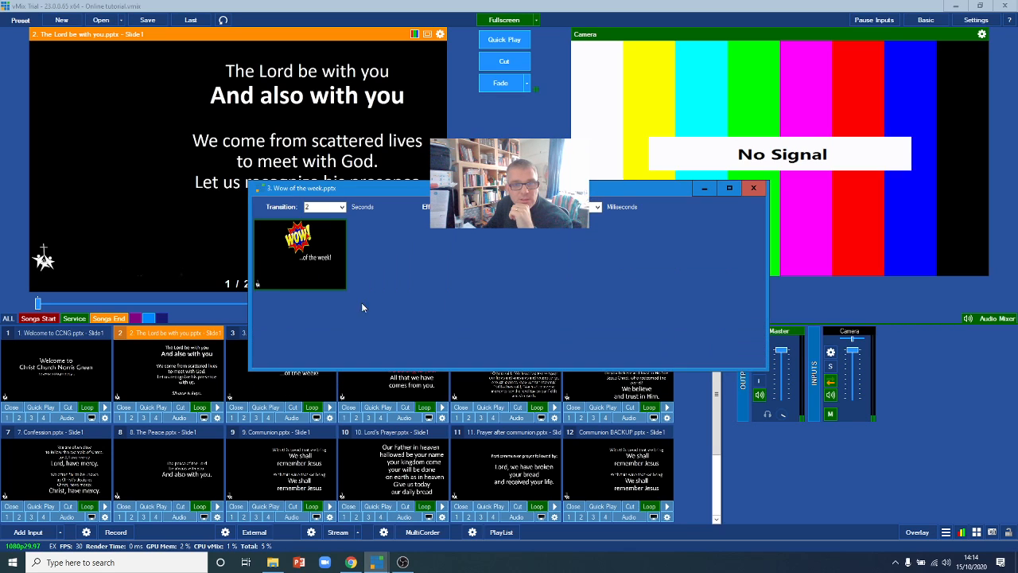
pyautogui.click(342, 208)
pyautogui.click(340, 218)
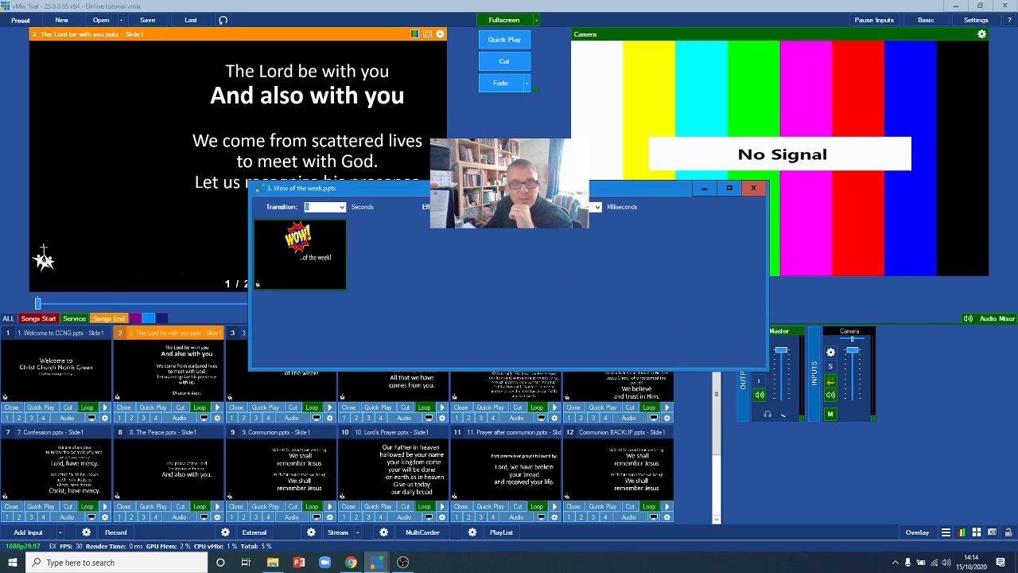
pyautogui.click(754, 188)
# - Set the slideshow transition time of the 4. Offertory Prayer input to 0 seconds and close its settings
pyautogui.click(415, 381)
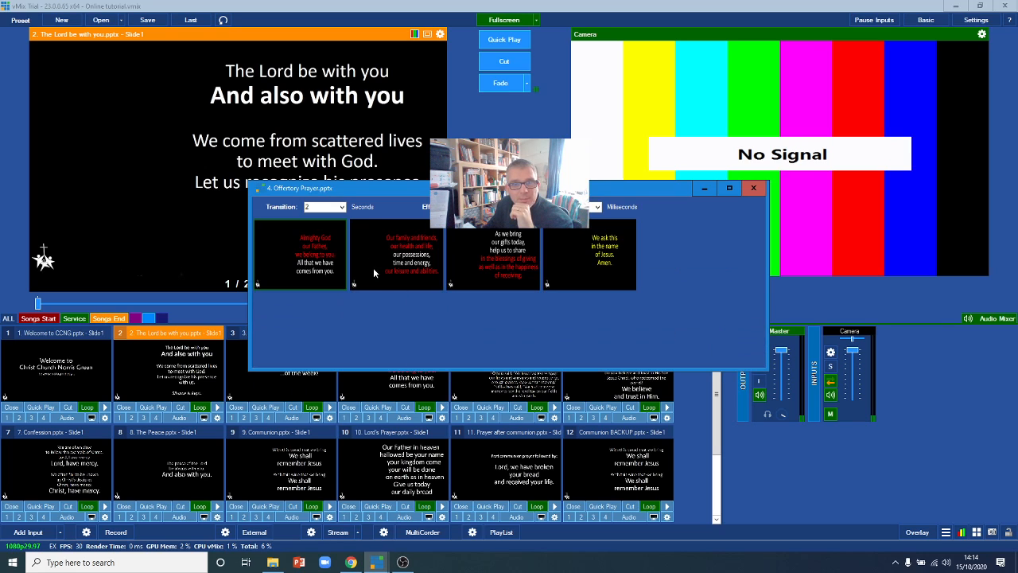
pyautogui.click(342, 208)
pyautogui.click(340, 219)
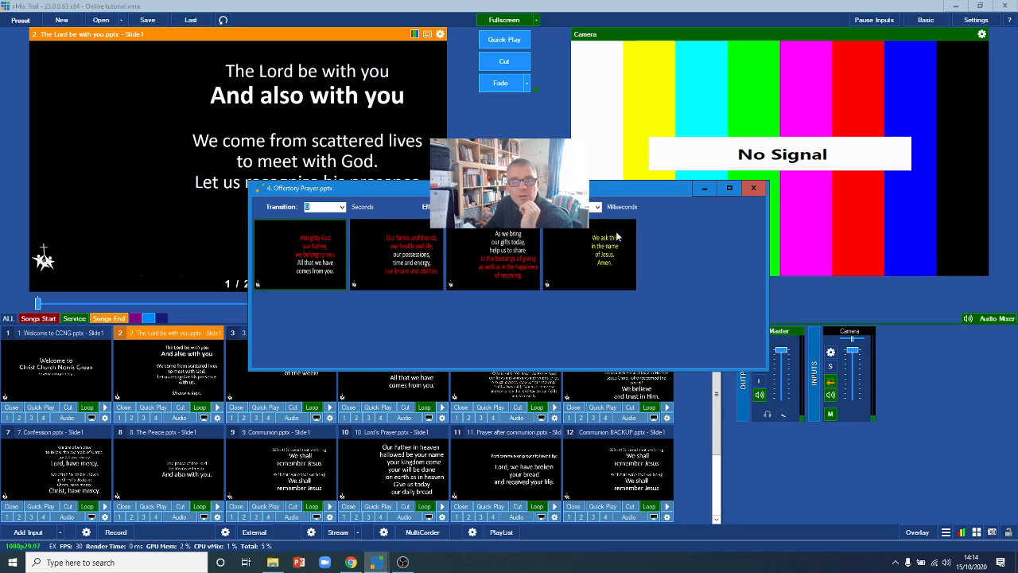
pyautogui.click(753, 189)
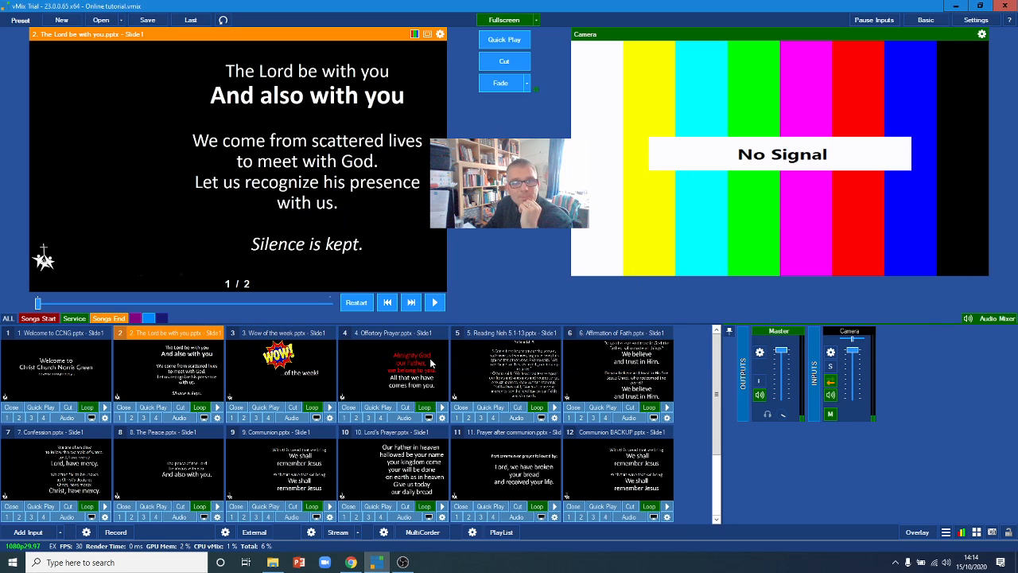
# - Set the slideshow transition time of the 5. Reading Neh 5.1-13 input to 0 seconds and close its settings
pyautogui.click(506, 361)
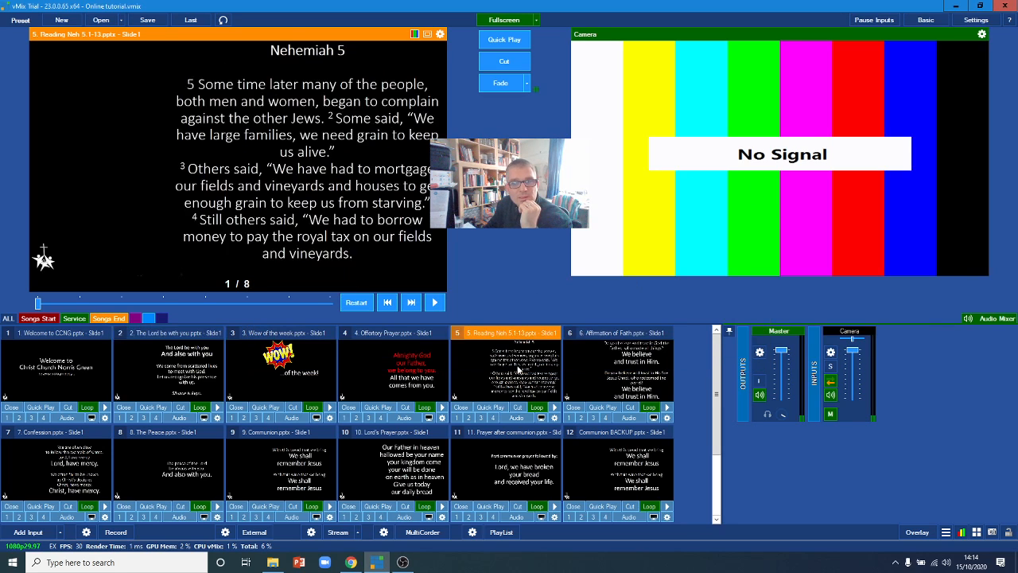
pyautogui.click(520, 367)
pyautogui.click(341, 207)
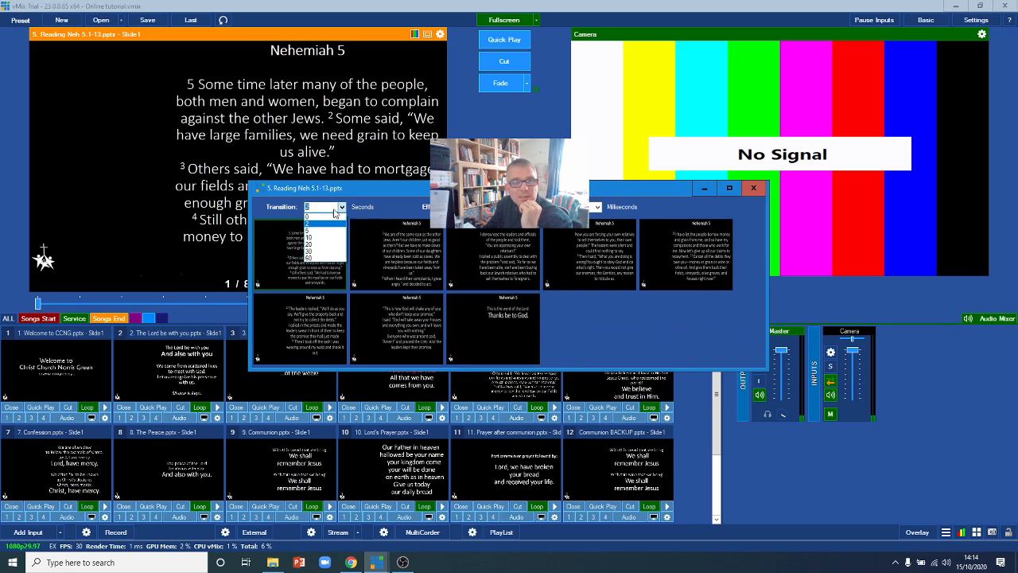
pyautogui.click(340, 219)
pyautogui.click(754, 189)
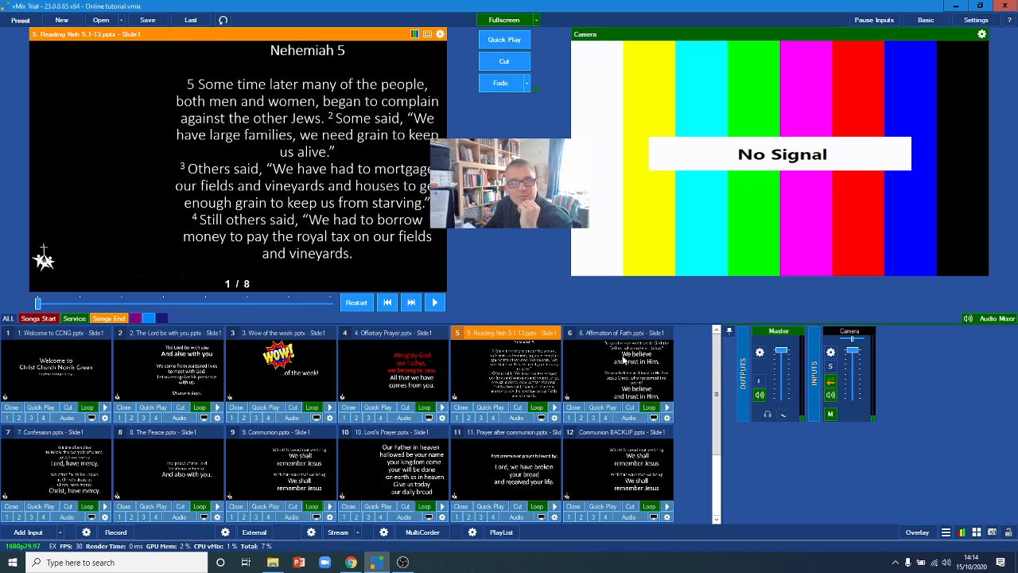
# - Set the slideshow transition time of the 6. Affirmation of Faith input to 0 seconds and close its settings
pyautogui.click(625, 362)
pyautogui.click(648, 366)
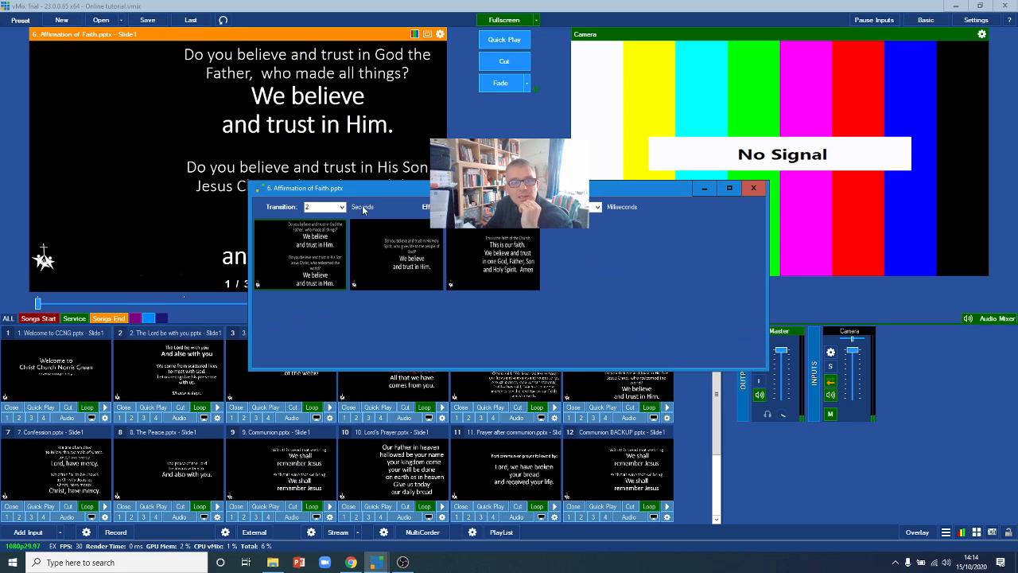
pyautogui.click(342, 206)
pyautogui.click(326, 220)
pyautogui.click(753, 189)
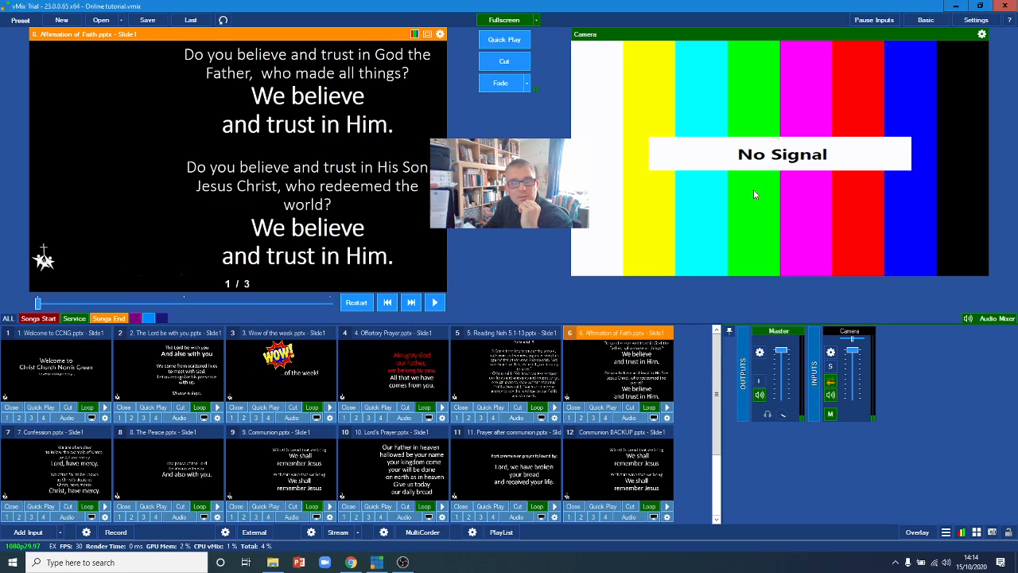
# - Set the slideshow transition time of the 7. Confession input to 0 seconds and close its settings
pyautogui.scroll(-2, 203, 413)
pyautogui.scroll(2, 203, 413)
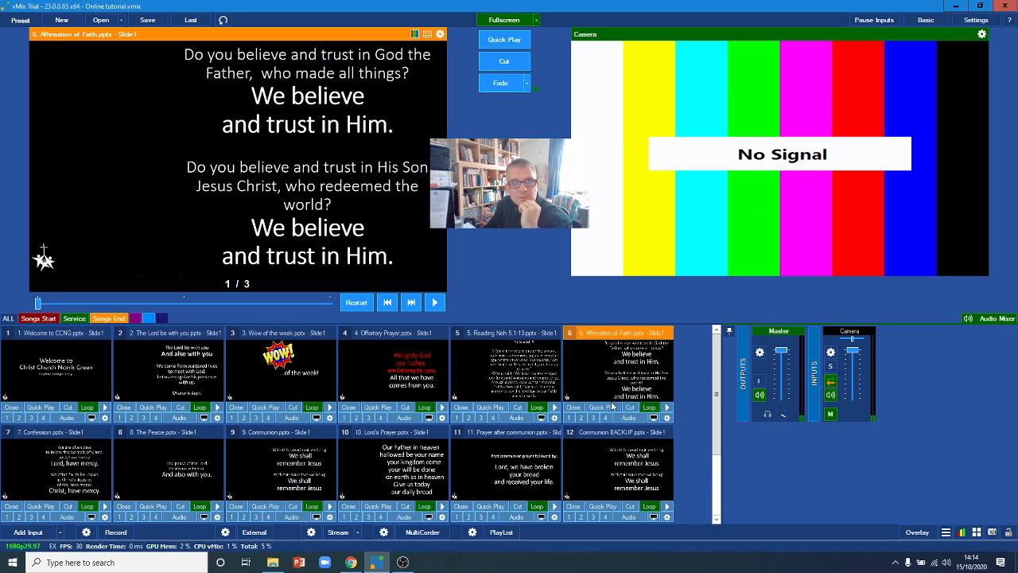
pyautogui.click(72, 465)
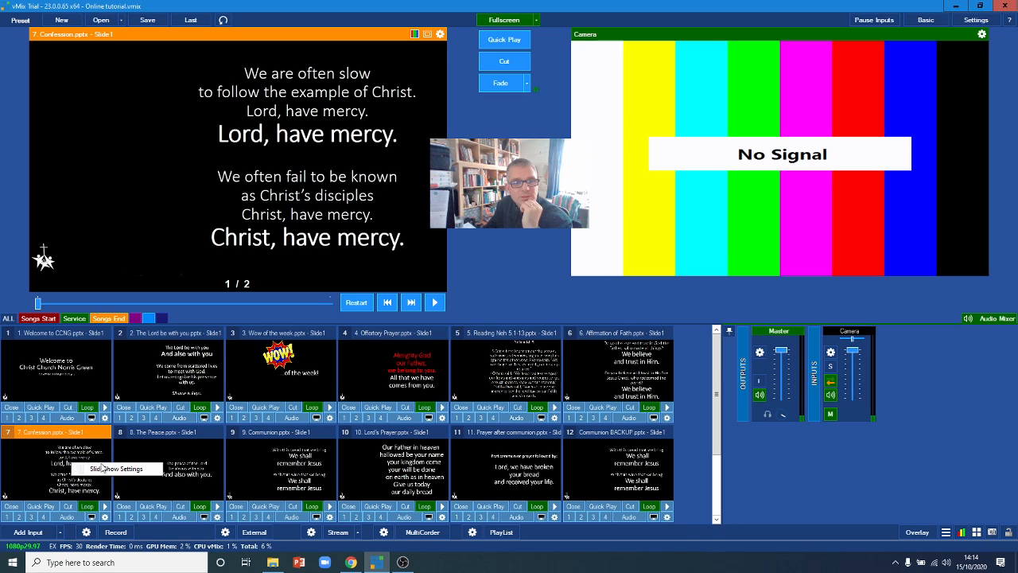
pyautogui.doubleClick(103, 473)
pyautogui.click(342, 206)
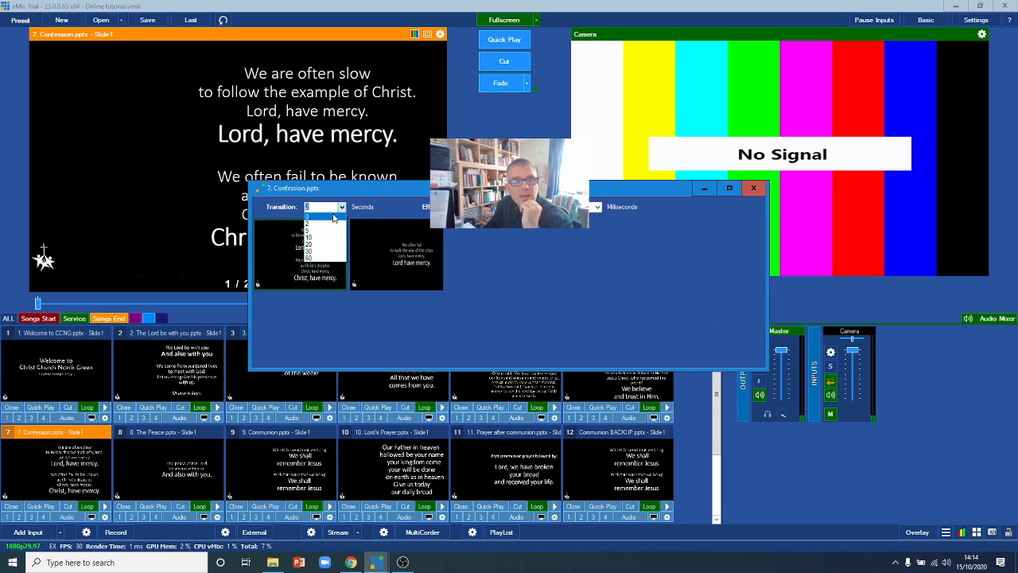
pyautogui.click(326, 216)
pyautogui.click(754, 187)
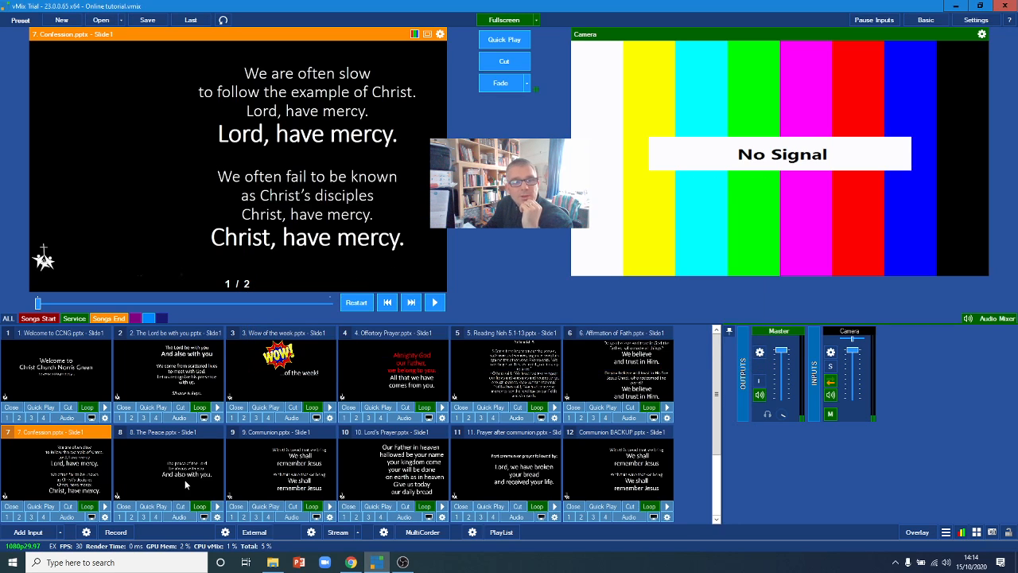
# - Set the slideshow transition time of the 8. The Peace input to 0 seconds and close its settings
pyautogui.click(183, 476)
pyautogui.click(200, 480)
pyautogui.click(342, 206)
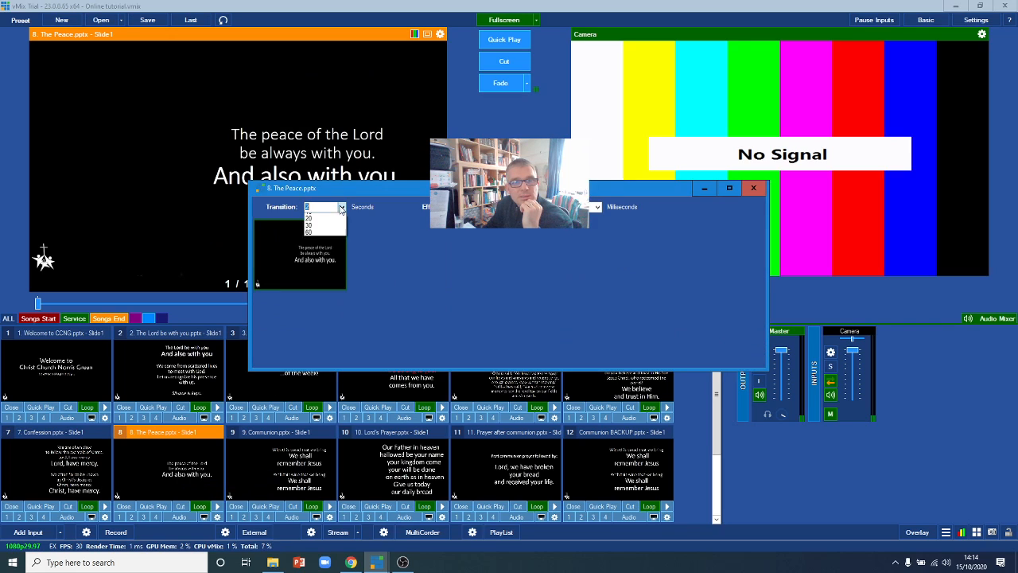
pyautogui.click(326, 217)
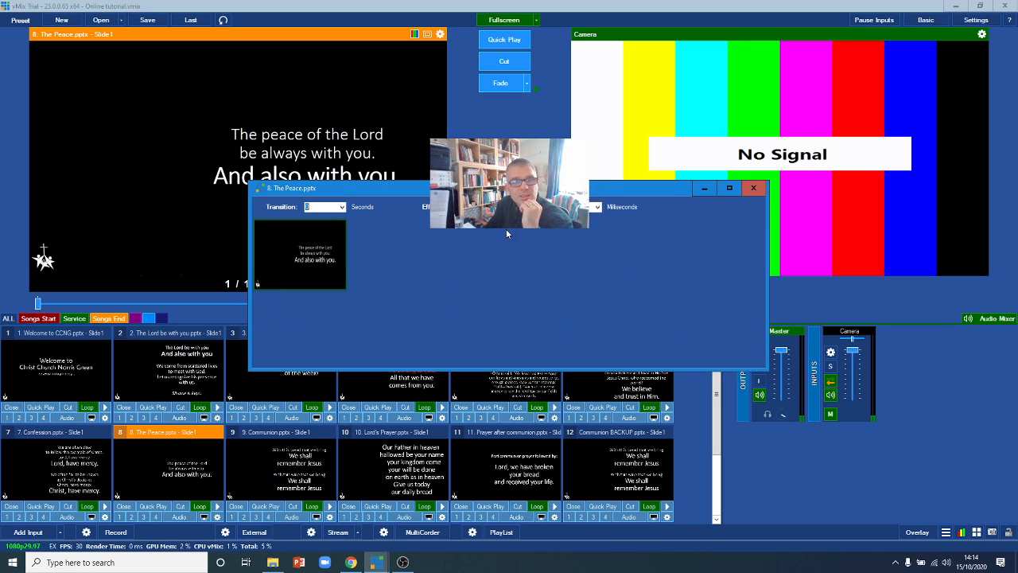
pyautogui.click(753, 189)
# - Set the slideshow transition time of the 9. Communion input to 0 seconds and close its settings
pyautogui.click(281, 465)
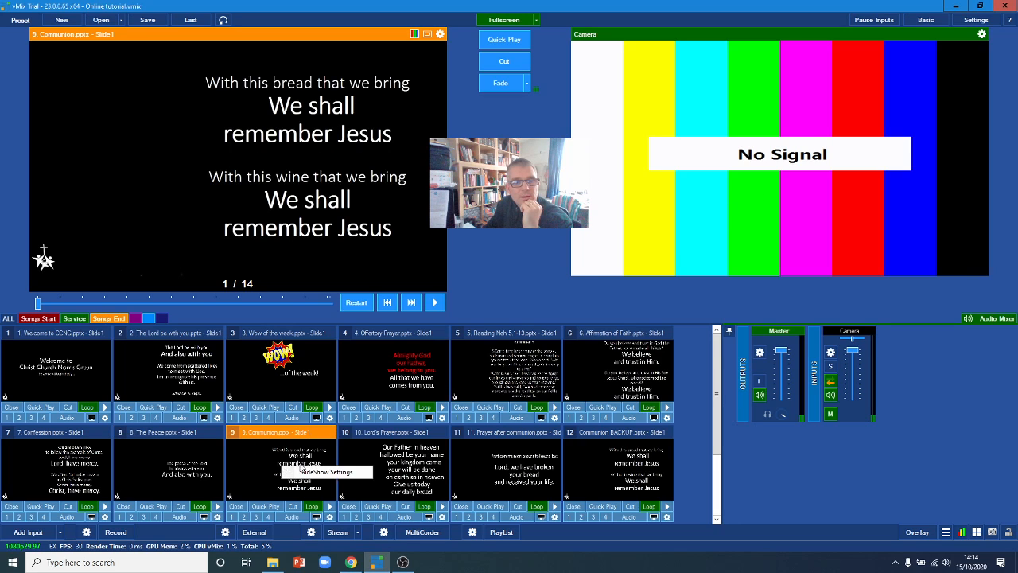
pyautogui.click(300, 470)
pyautogui.click(326, 207)
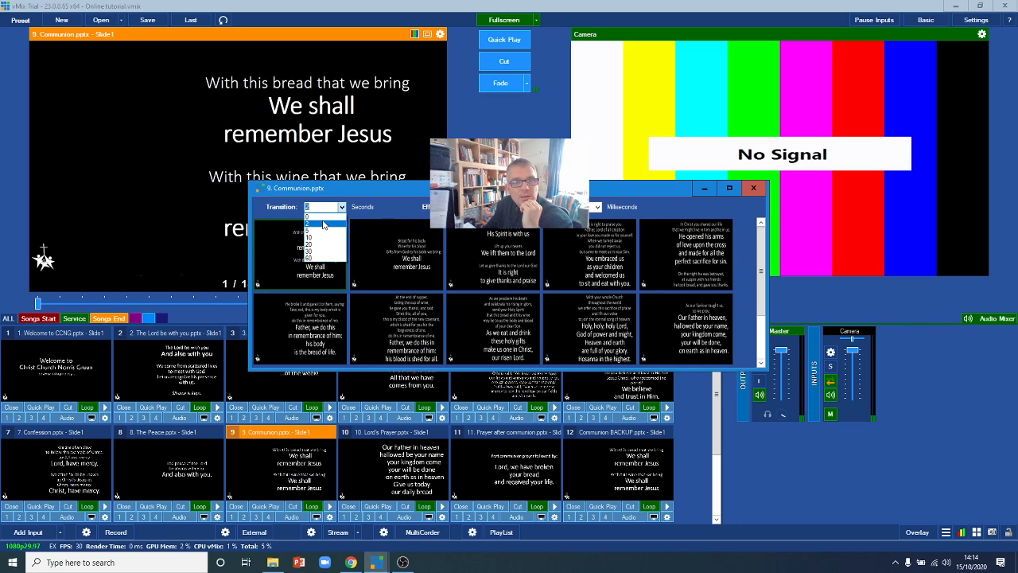
pyautogui.click(323, 225)
pyautogui.click(333, 208)
pyautogui.click(316, 217)
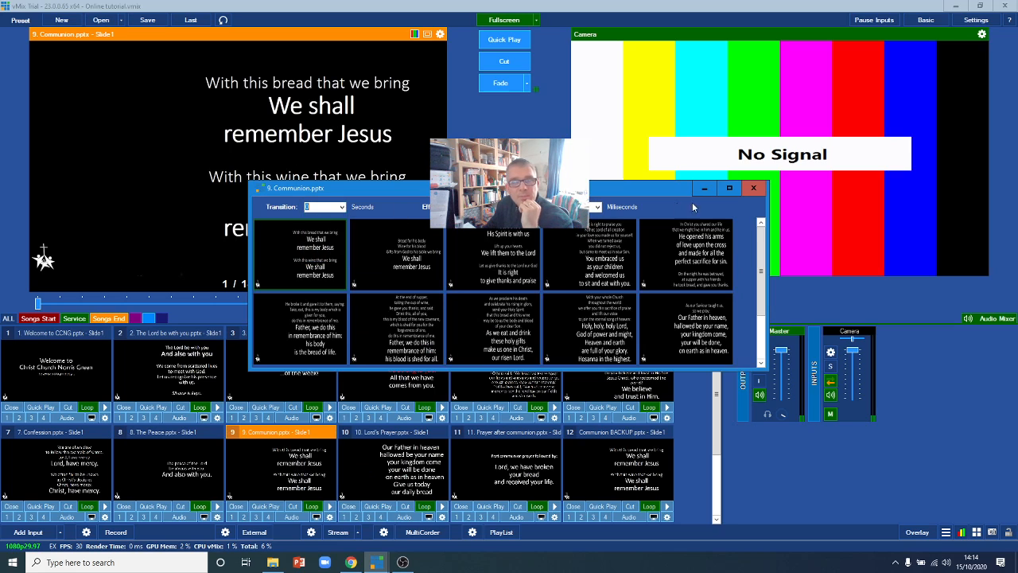
pyautogui.click(753, 188)
# - Set the slideshow transition time of the 10. Lord's Prayer input to 0 seconds and close its settings
pyautogui.click(390, 471)
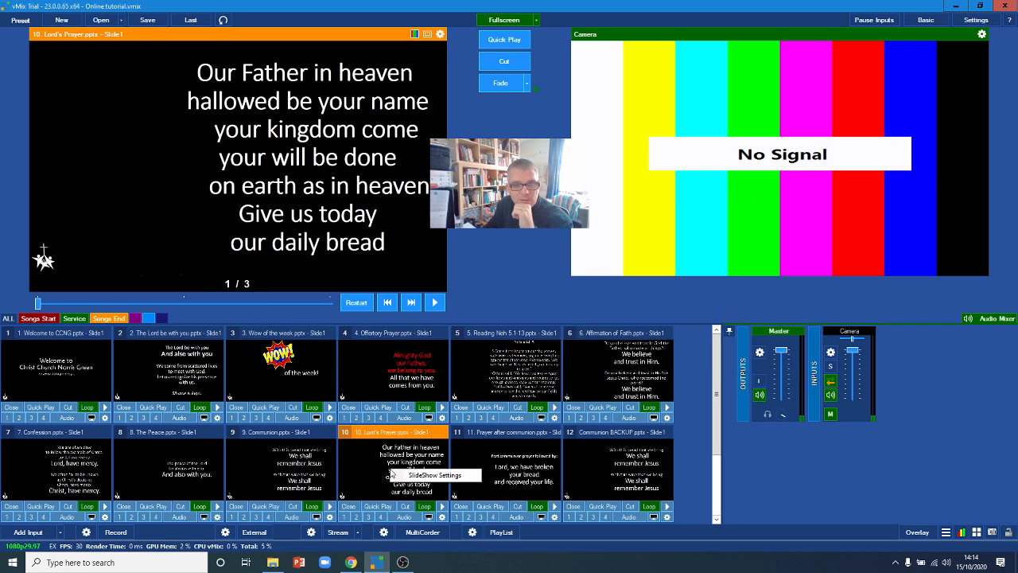
pyautogui.click(389, 471)
pyautogui.click(341, 208)
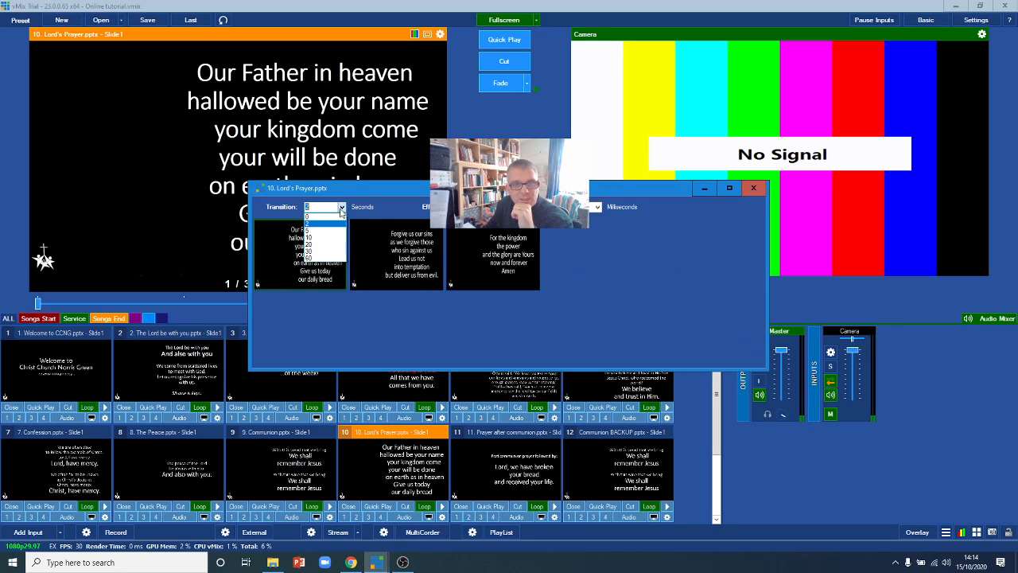
pyautogui.click(318, 216)
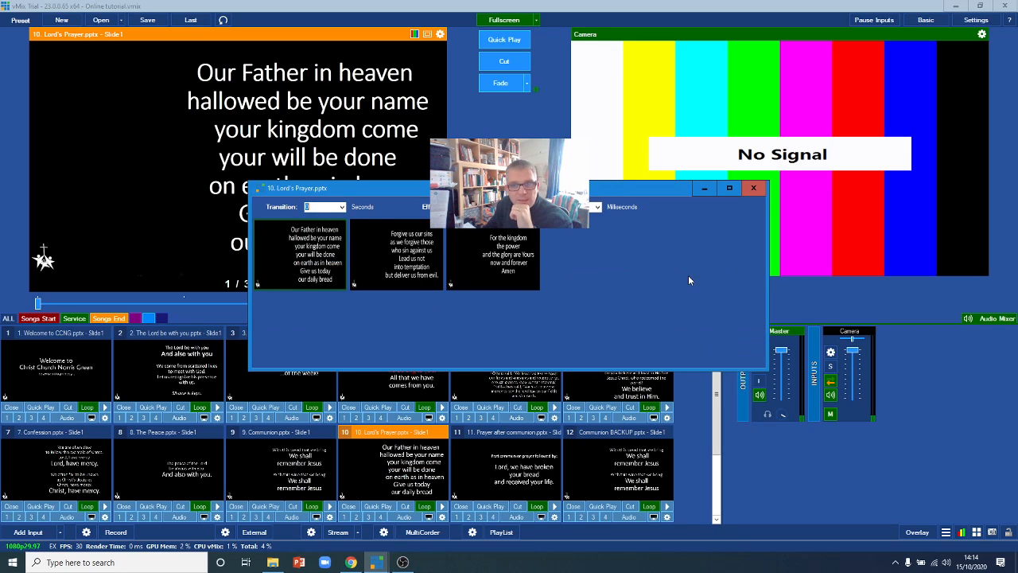
pyautogui.click(754, 188)
# - Set the slideshow transition time of the 11. Prayer after communion input to 0 seconds and close its settings
pyautogui.doubleClick(518, 472)
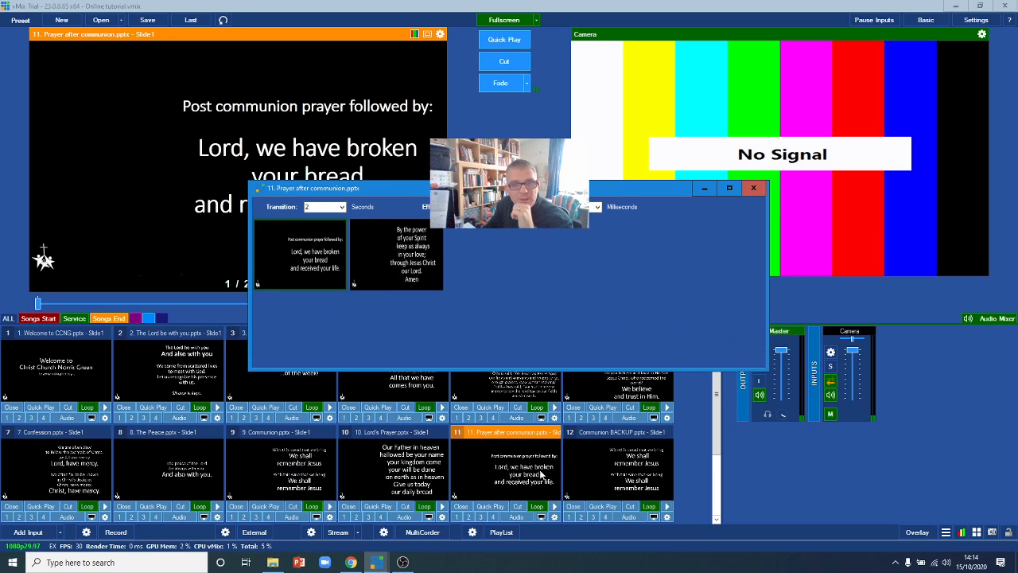
pyautogui.click(341, 207)
pyautogui.click(324, 221)
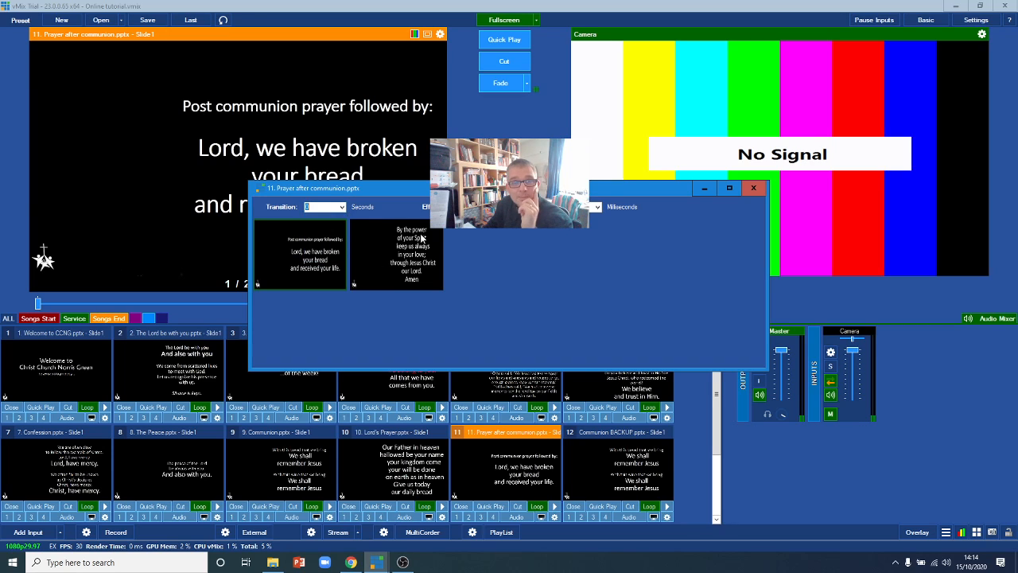
pyautogui.click(753, 188)
# - Set the slideshow transition time of the Communion BACKUP input to 0 seconds and close its settings
pyautogui.click(622, 469)
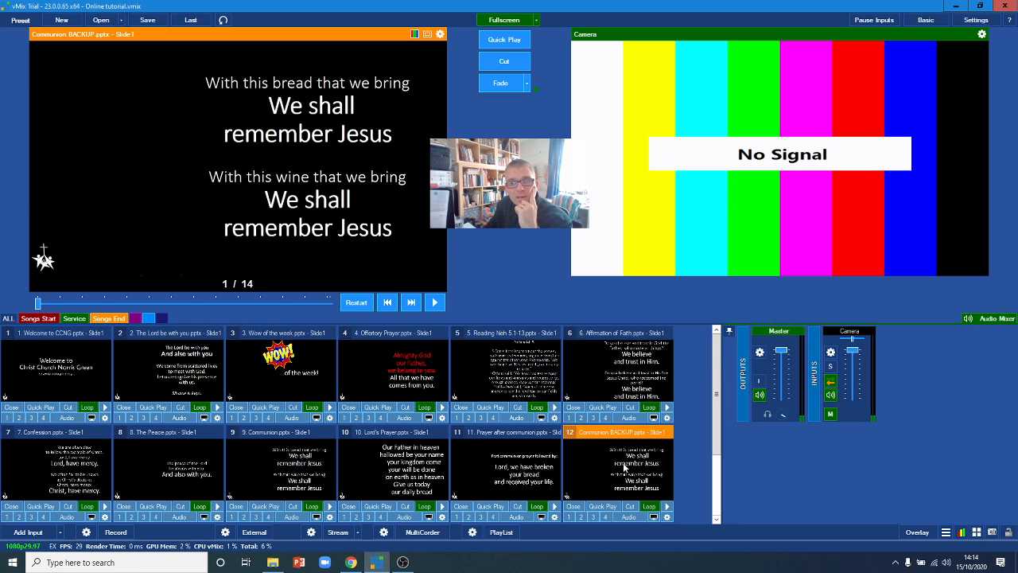
pyautogui.click(643, 468)
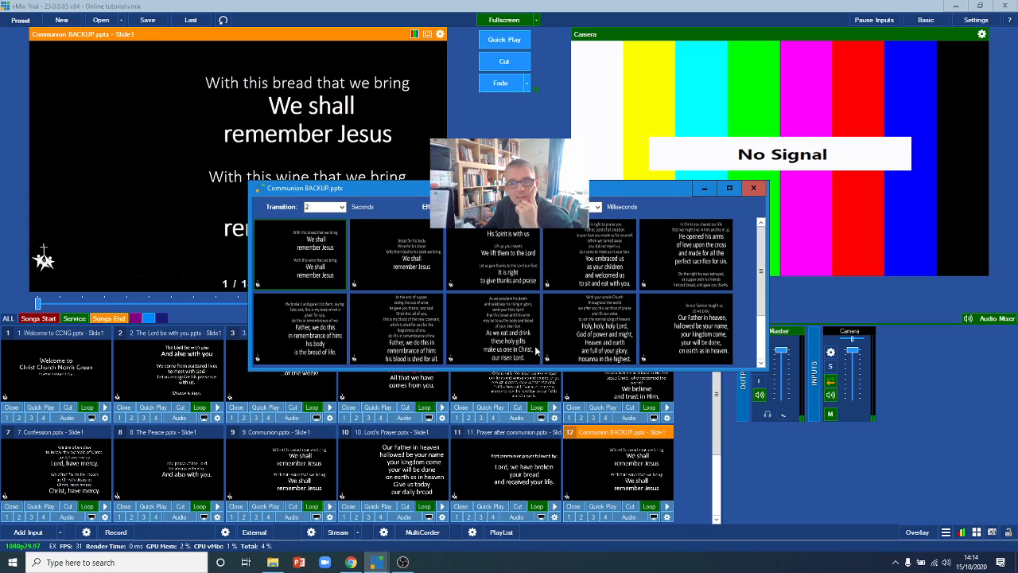
pyautogui.click(342, 207)
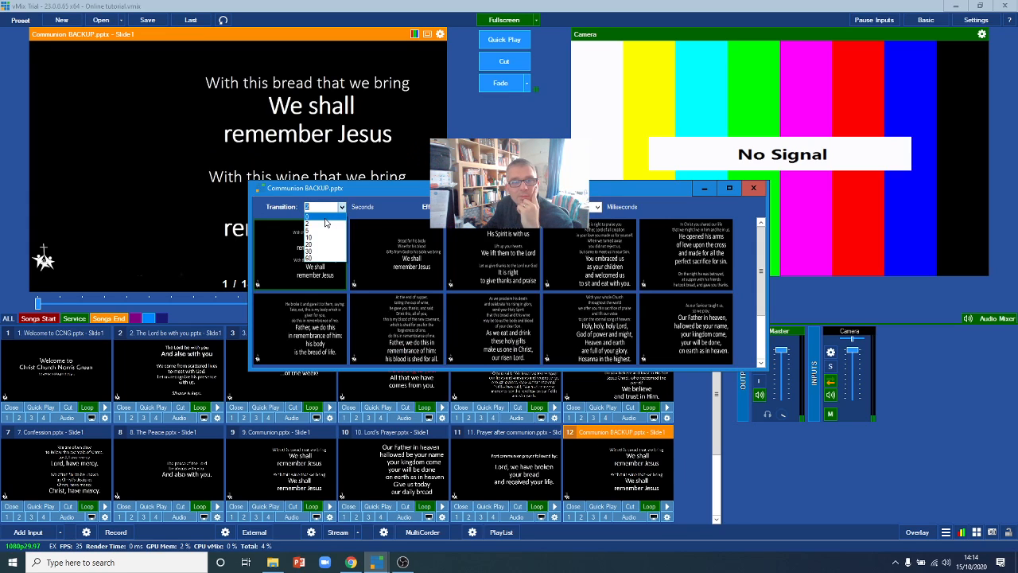
pyautogui.click(330, 222)
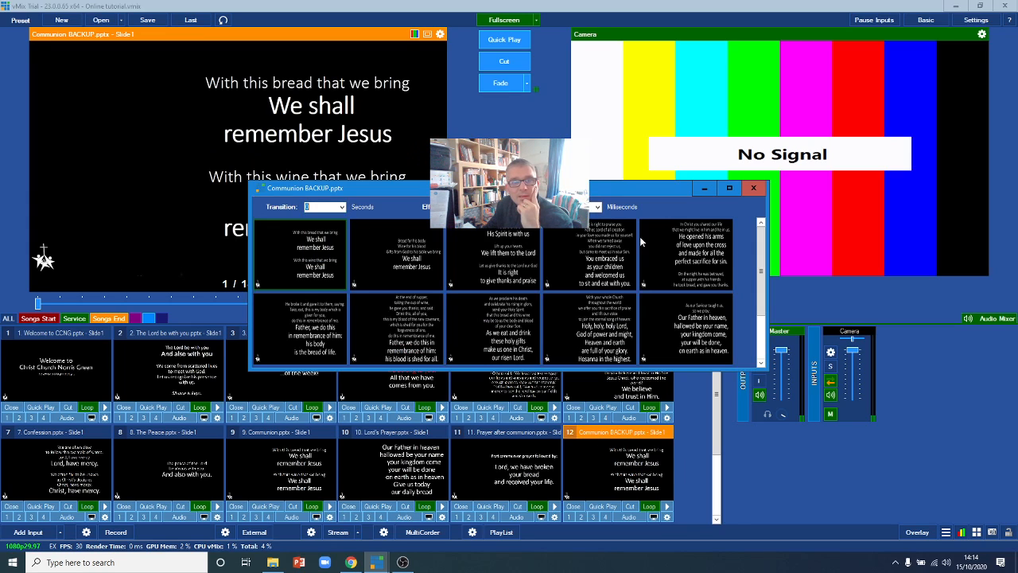
pyautogui.click(754, 188)
# - View the slideshow settings of the 0. Service Suspended We Will Be Back Soon input and close them
pyautogui.scroll(-2, 586, 381)
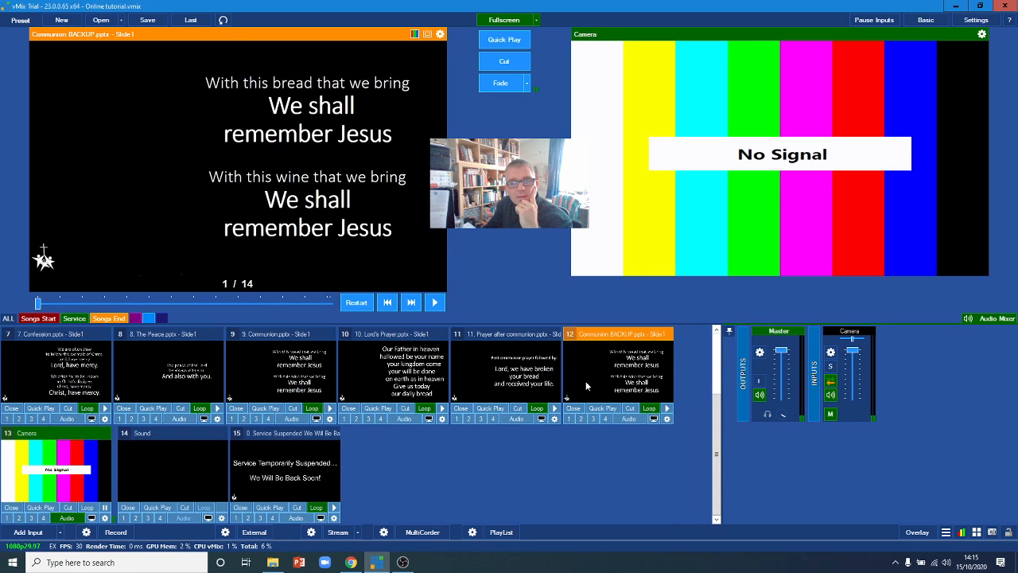
pyautogui.click(277, 461)
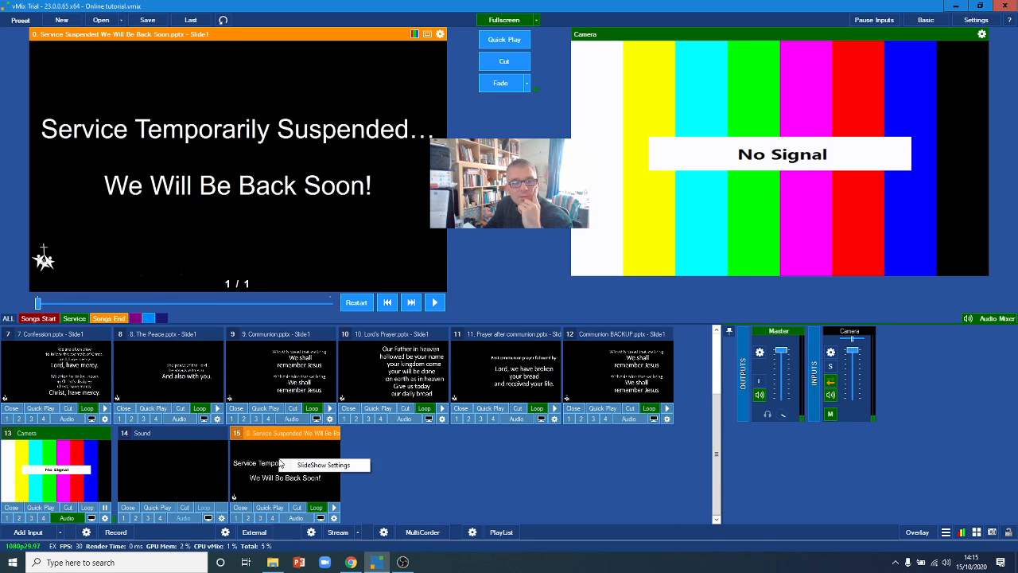
pyautogui.click(312, 457)
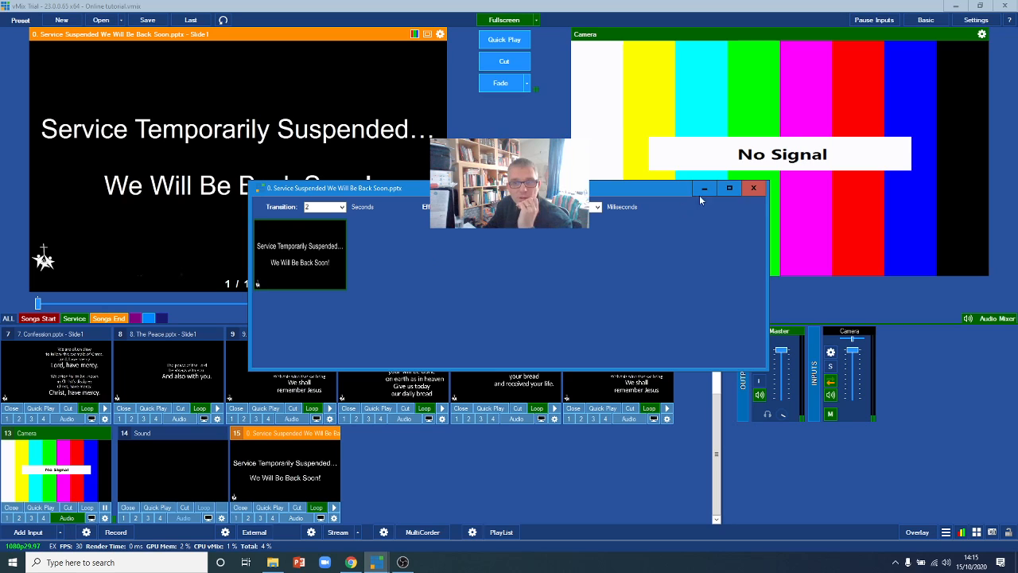
pyautogui.click(753, 188)
# - Turn off the fullscreen output
pyautogui.scroll(2, 695, 347)
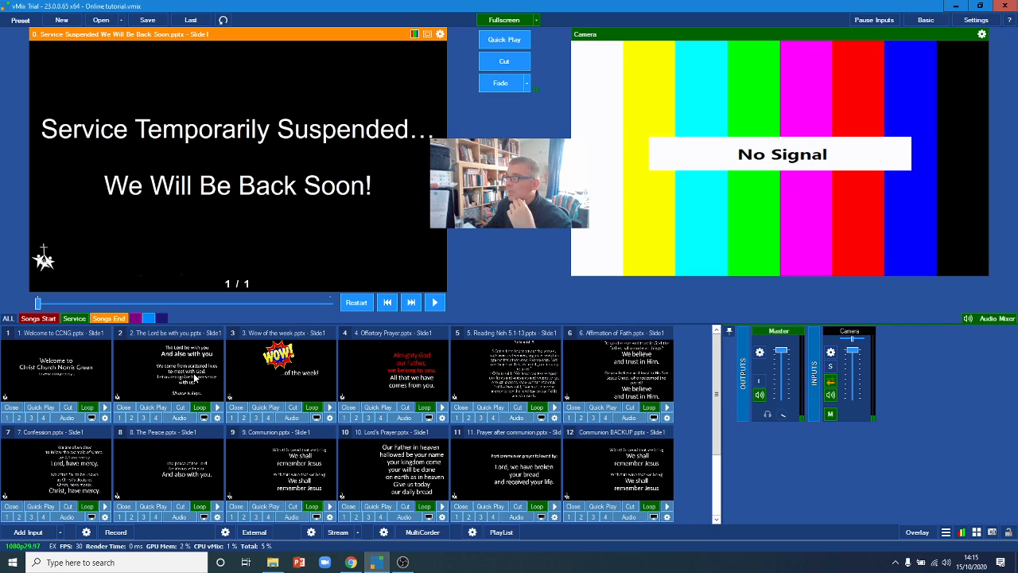
pyautogui.click(512, 22)
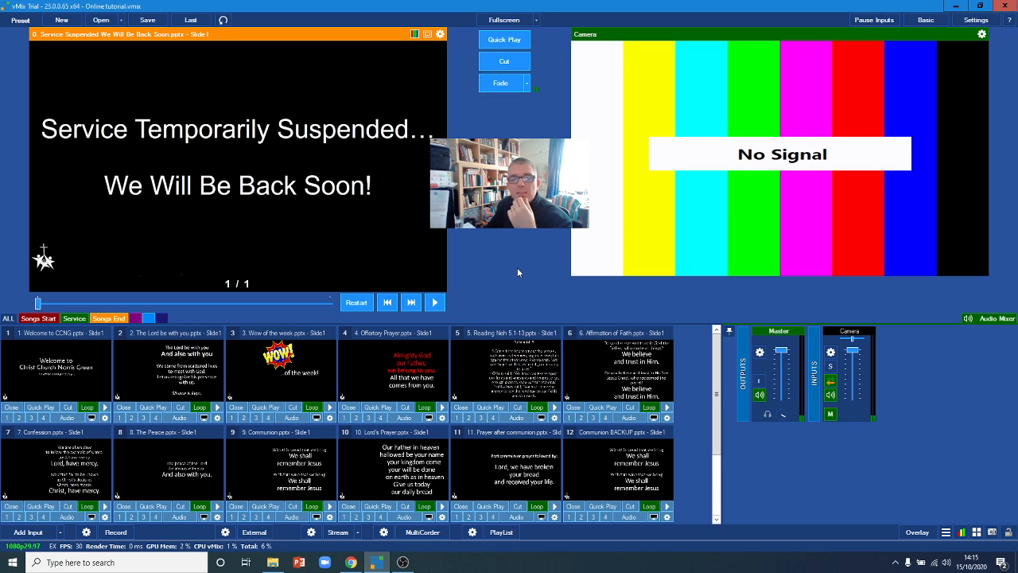
pyautogui.scroll(-2, 698, 389)
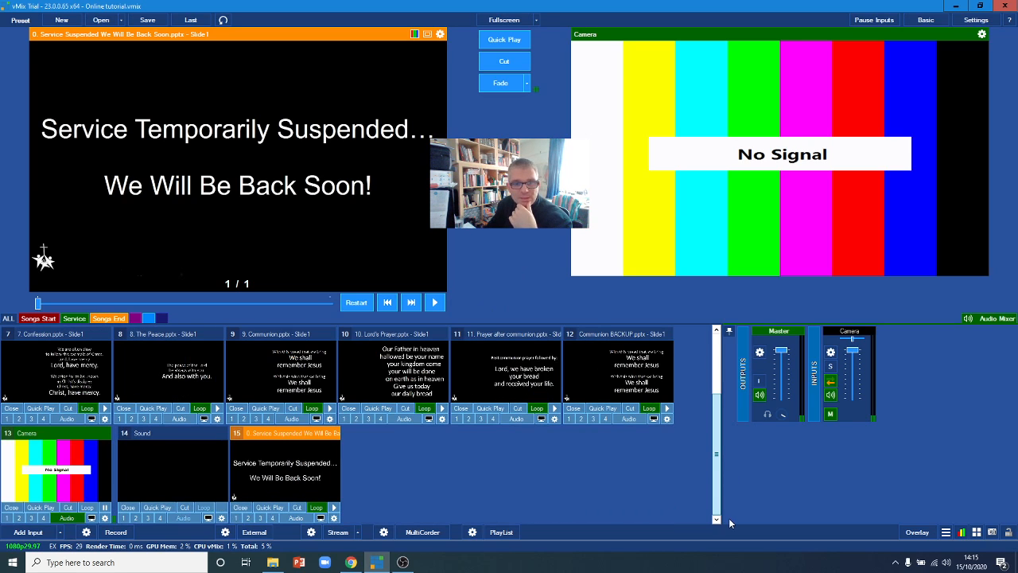
pyautogui.scroll(2, 729, 453)
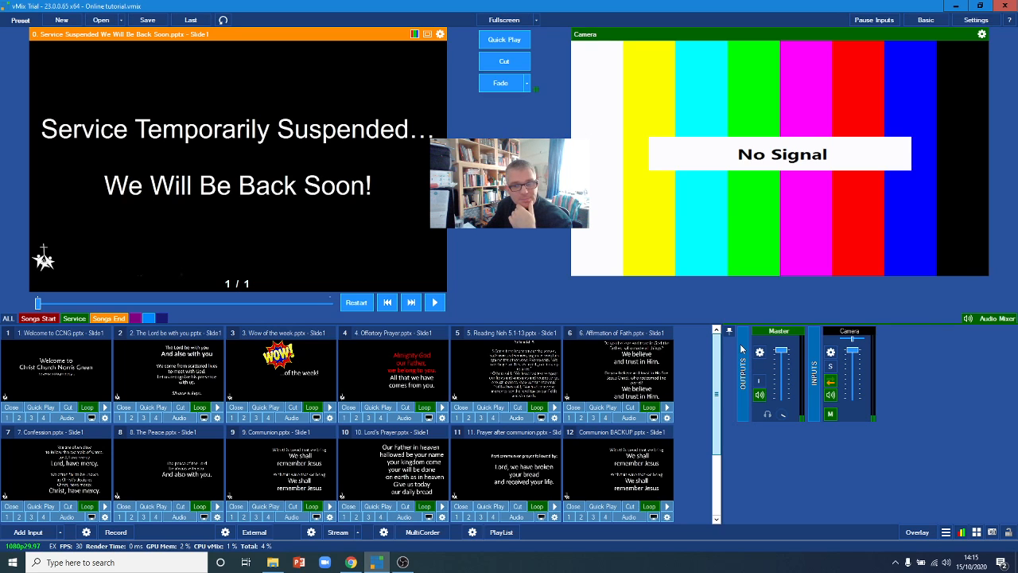
pyautogui.scroll(-2, 732, 429)
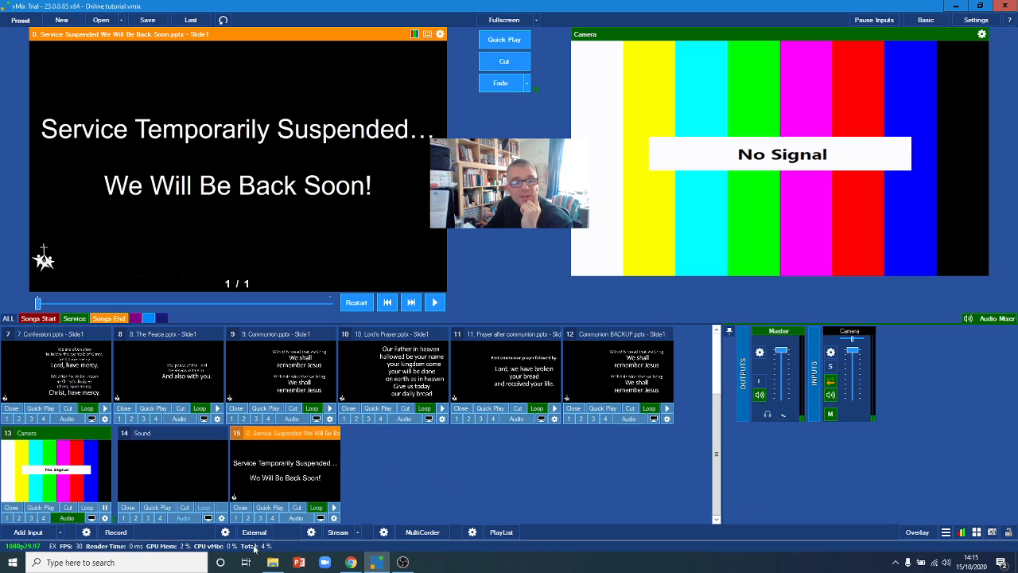
# - Switch to File Explorer and open the Songs folder in Documents
pyautogui.click(275, 563)
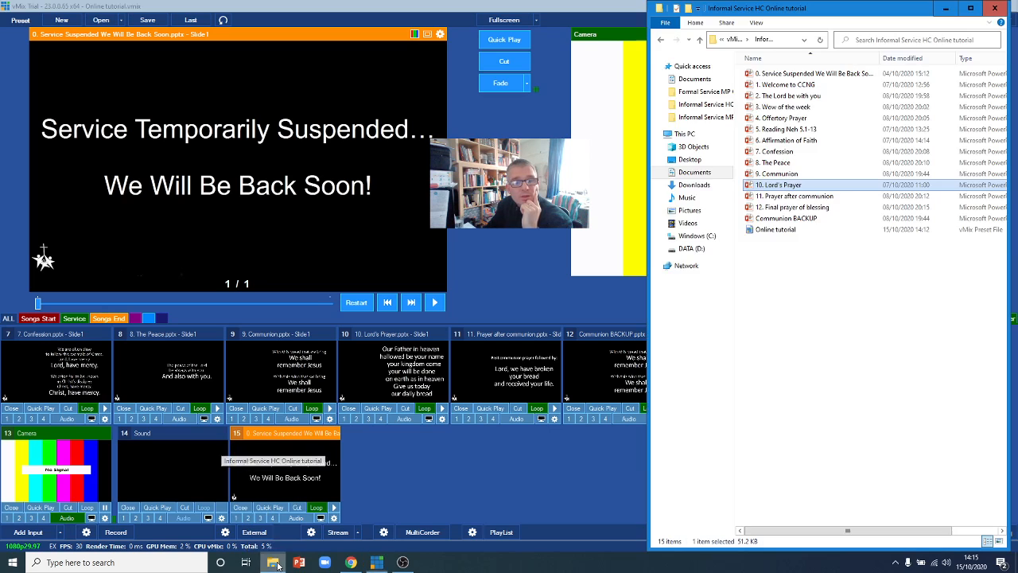
pyautogui.click(694, 80)
pyautogui.doubleClick(773, 104)
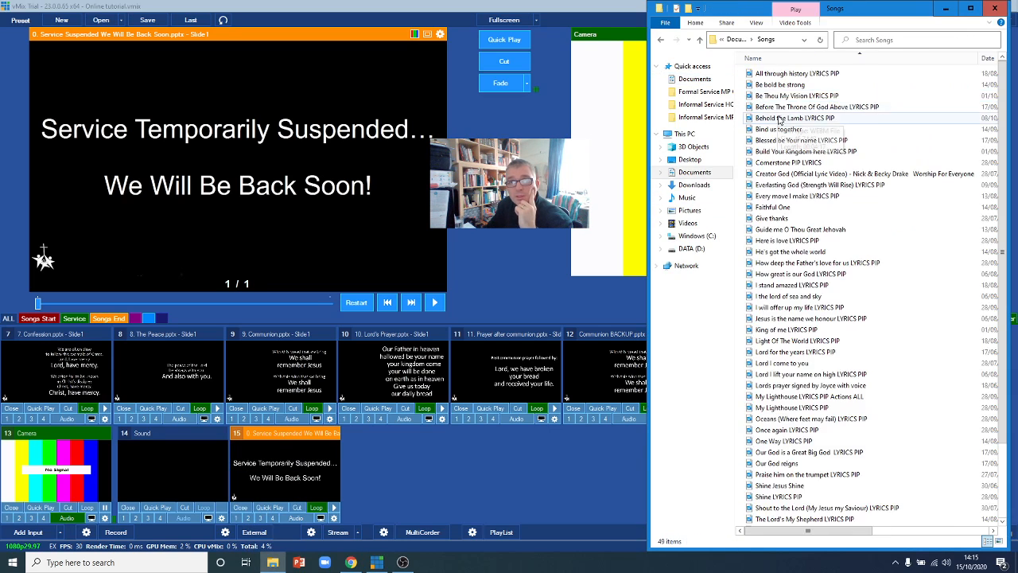
# - Try to add the song Be Thou My Vision LYRICS PIP from the Songs folder directly to the vMix inputs
pyautogui.click(781, 96)
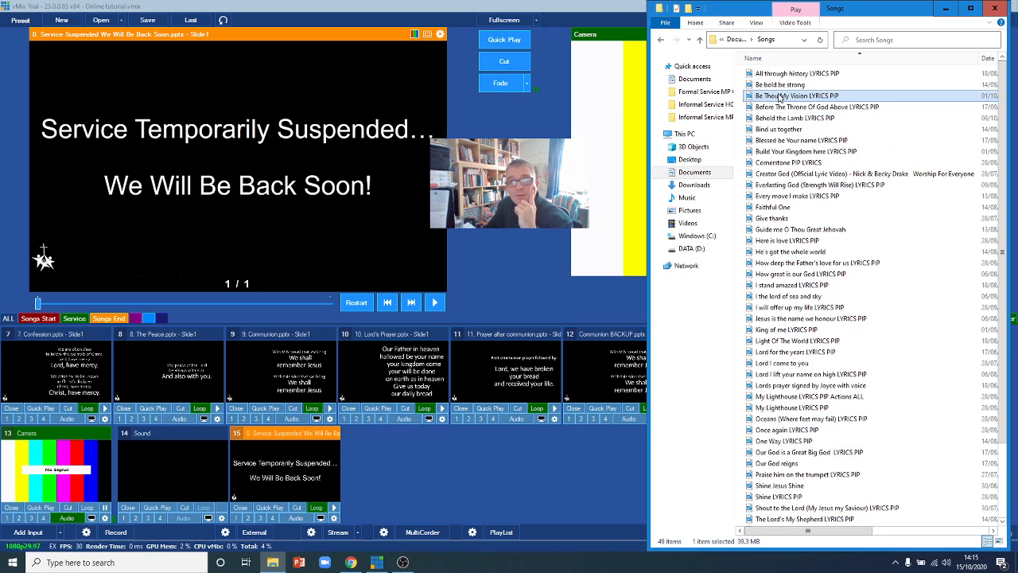
pyautogui.moveTo(781, 96); pyautogui.dragTo(406, 465)
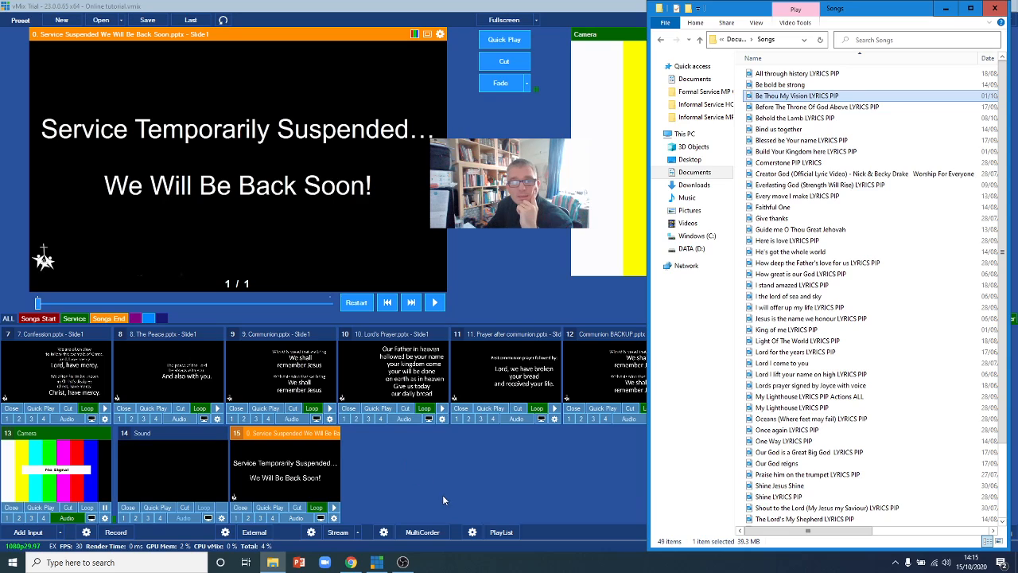
pyautogui.click(363, 461)
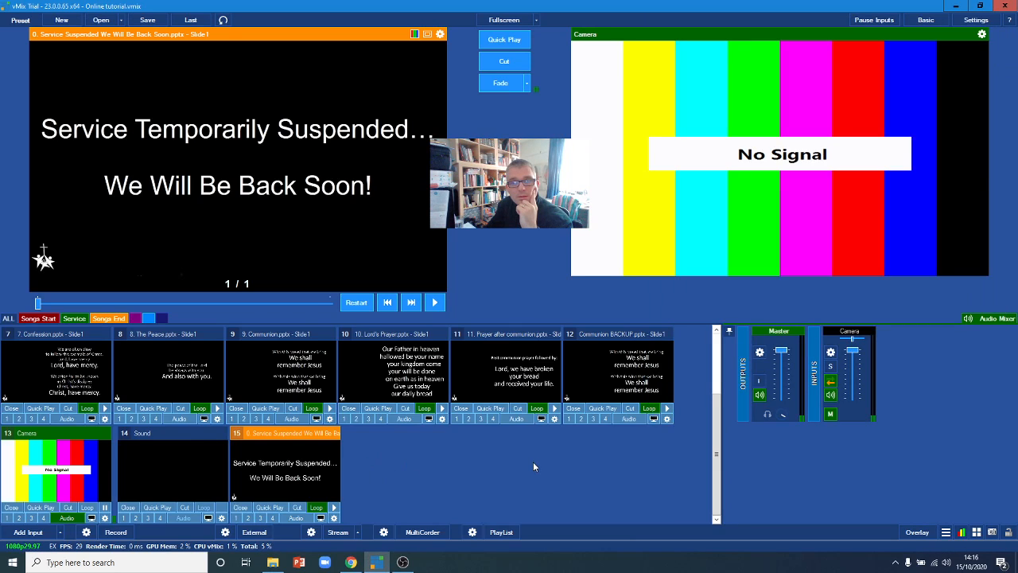
pyautogui.scroll(2, 503, 477)
pyautogui.scroll(-2, 503, 483)
# - Add the song Be bold be strong from the Songs folder as a vMix input and load it in the preview
pyautogui.click(273, 563)
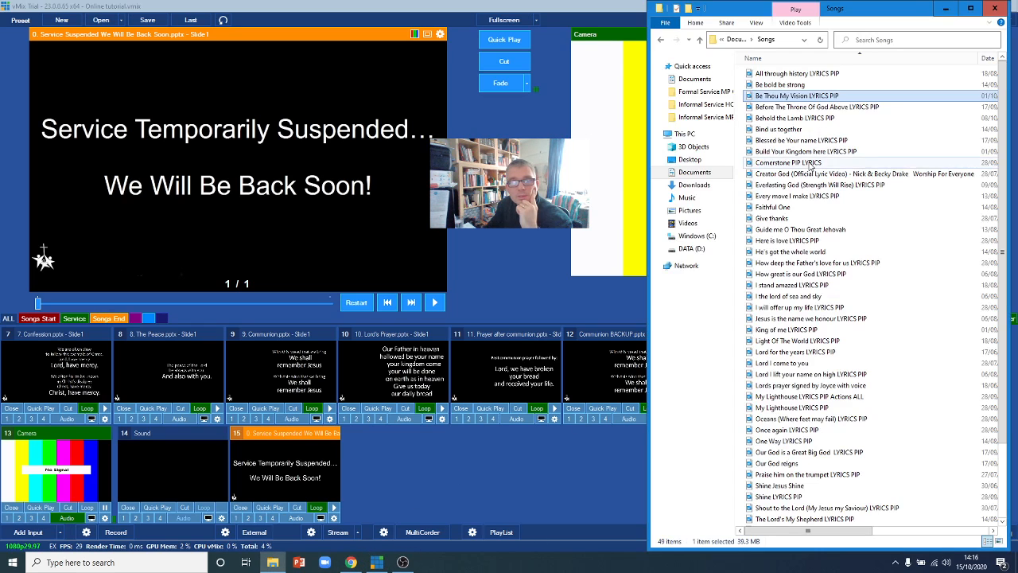
pyautogui.click(779, 75)
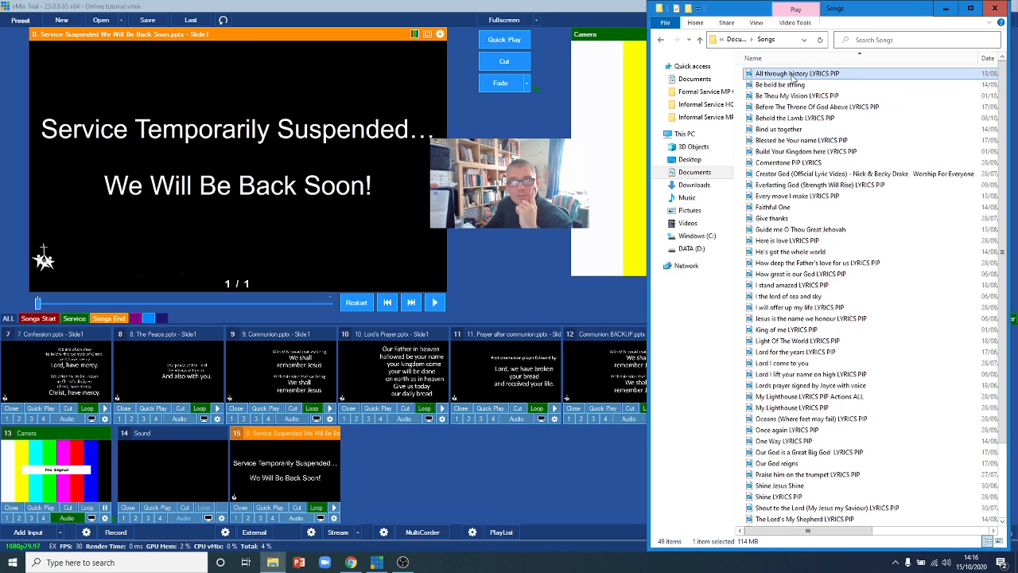
pyautogui.click(787, 86)
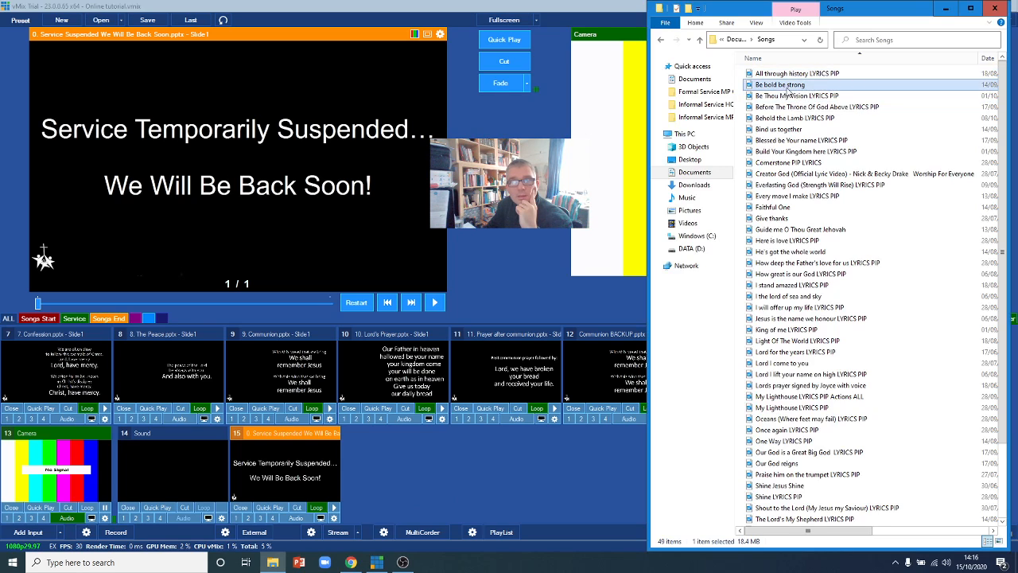
pyautogui.moveTo(789, 91); pyautogui.dragTo(379, 470)
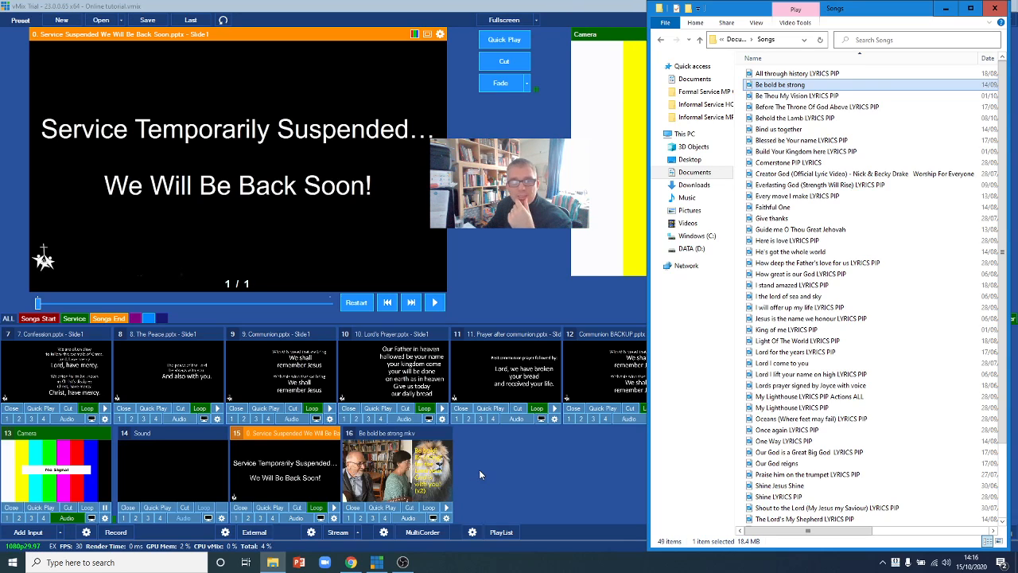
pyautogui.click(404, 436)
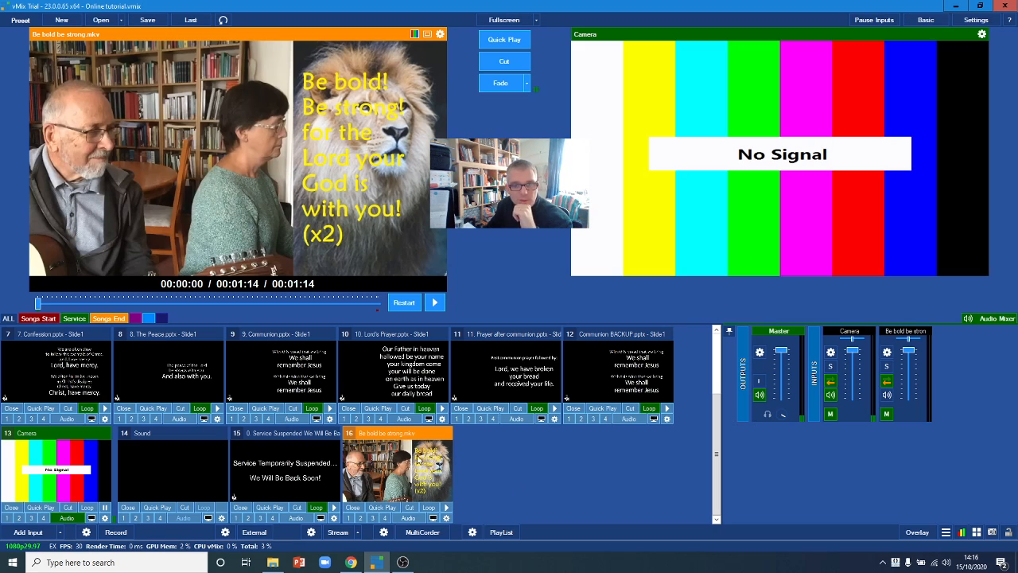
# - Start a new Video input and browse to the Songs folder in Documents with the file filter set to All Files
pyautogui.click(23, 539)
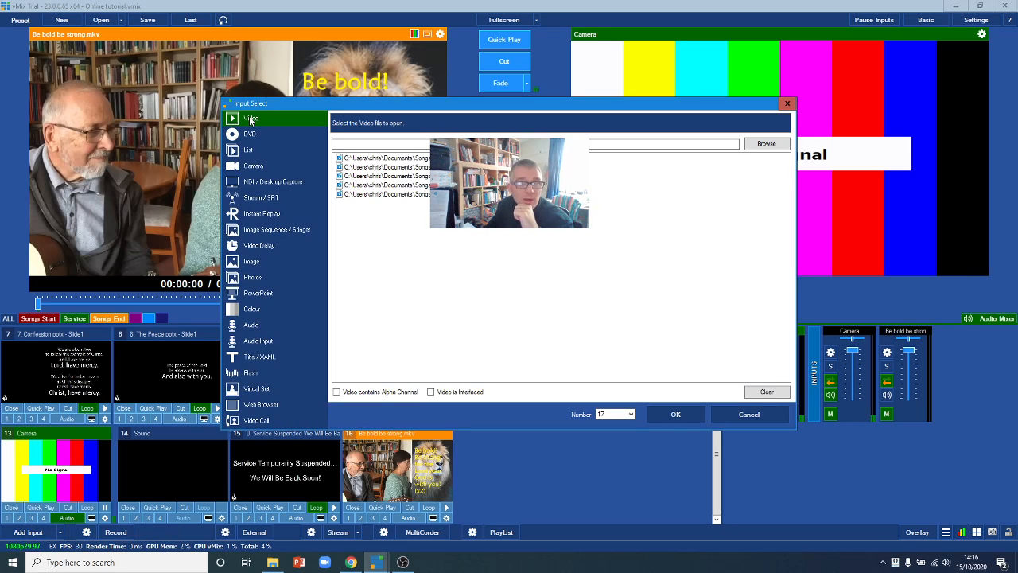
pyautogui.click(768, 144)
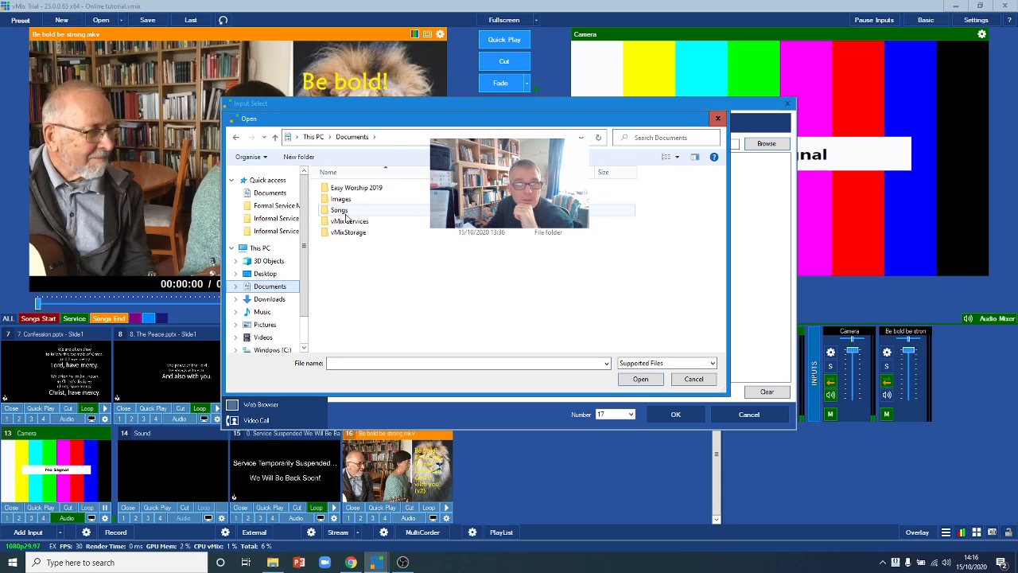
pyautogui.doubleClick(356, 209)
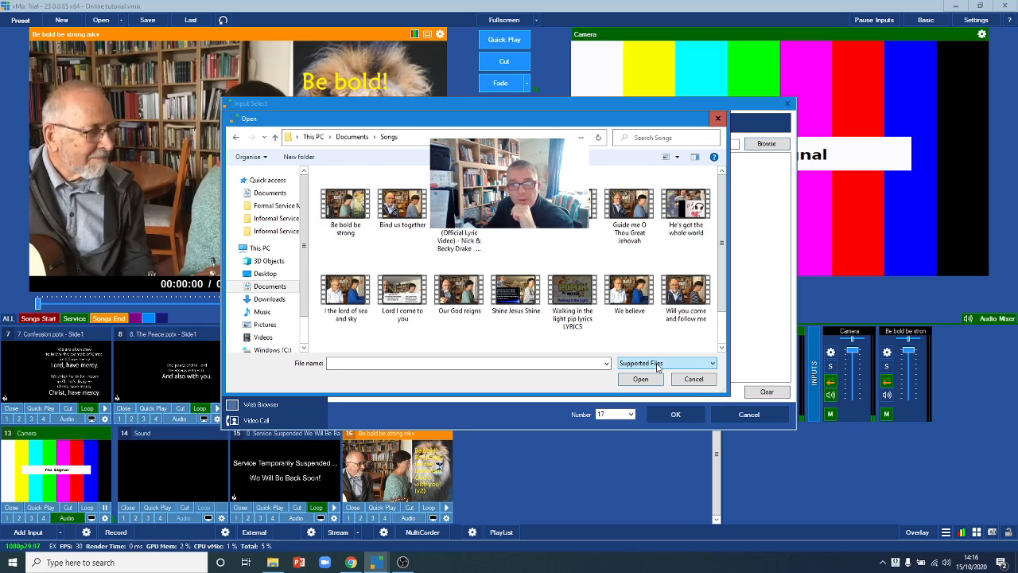
pyautogui.scroll(-2, 722, 277)
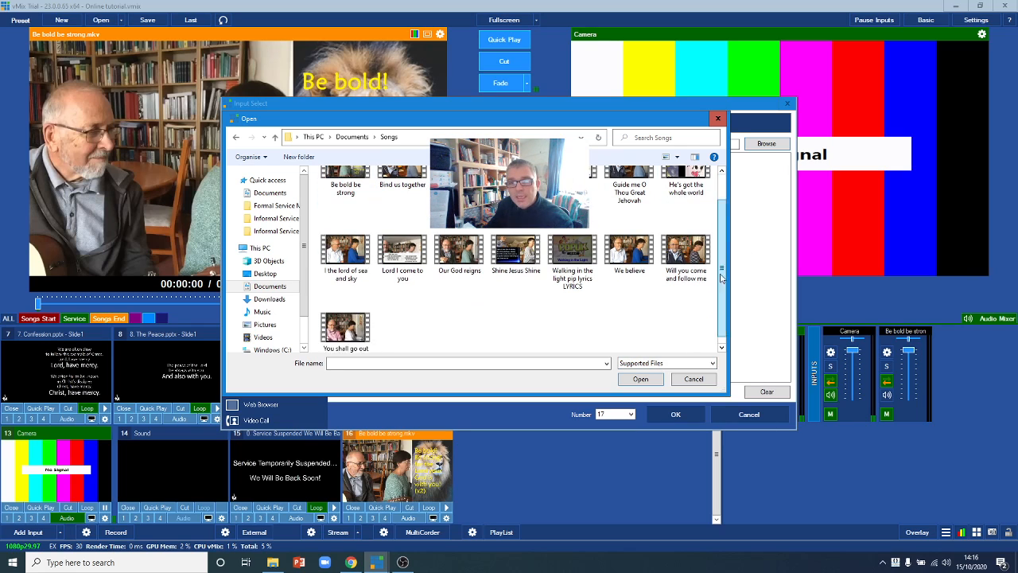
pyautogui.click(696, 364)
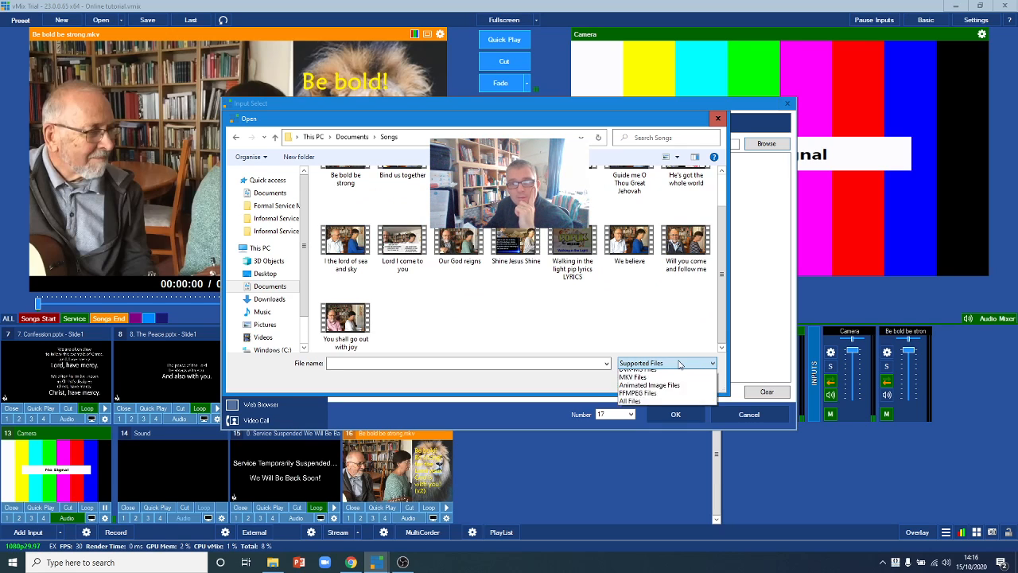
pyautogui.click(641, 460)
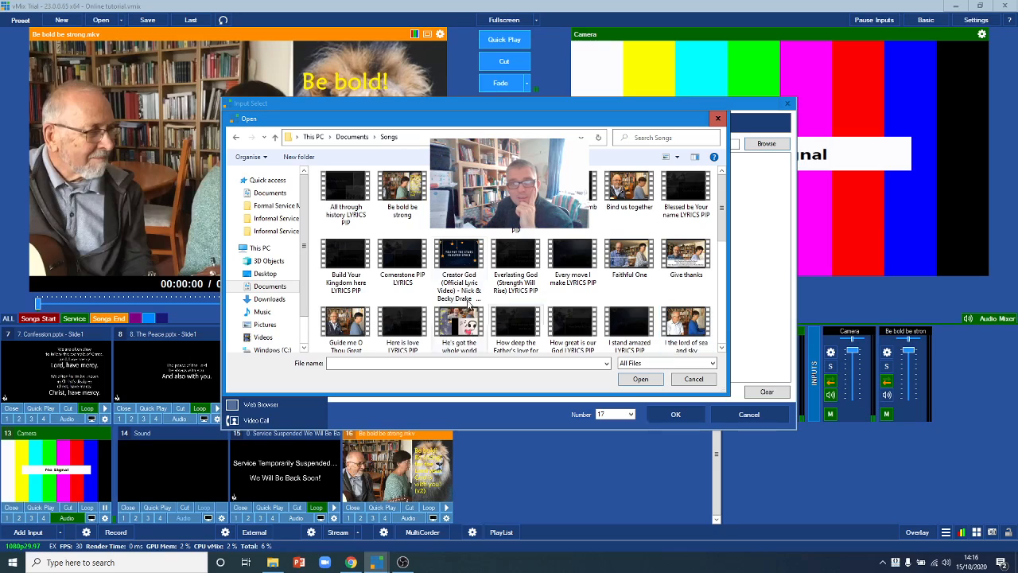
# - Choose Be Thou My Vision LYRICS PIP and add it as video input number 17
pyautogui.click(515, 187)
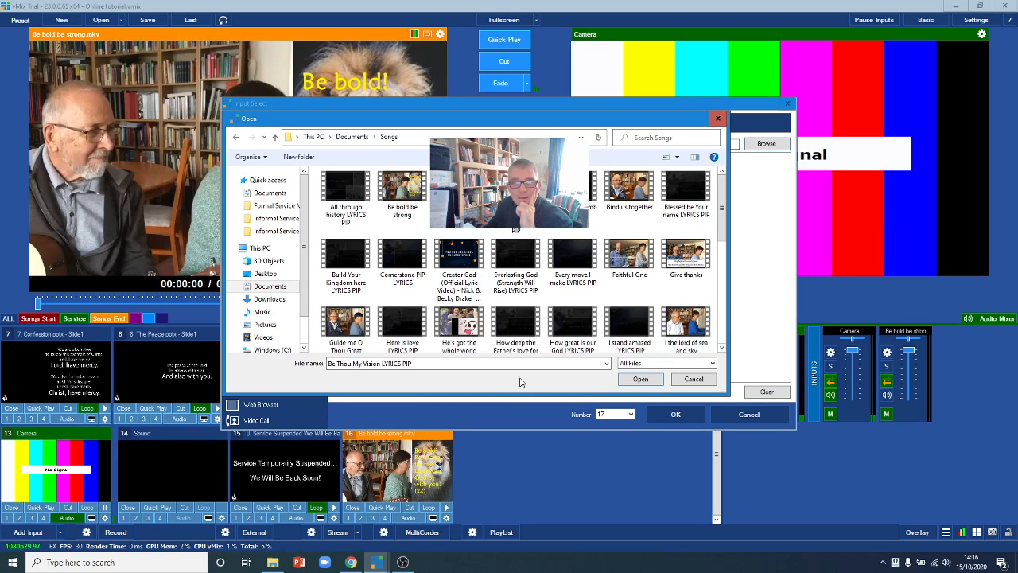
pyautogui.click(641, 379)
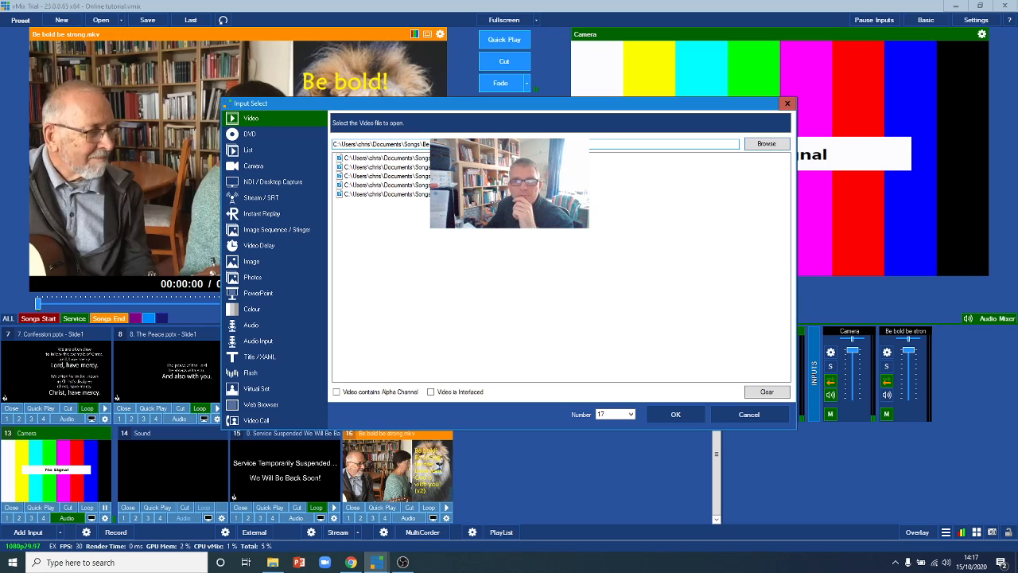
pyautogui.click(678, 415)
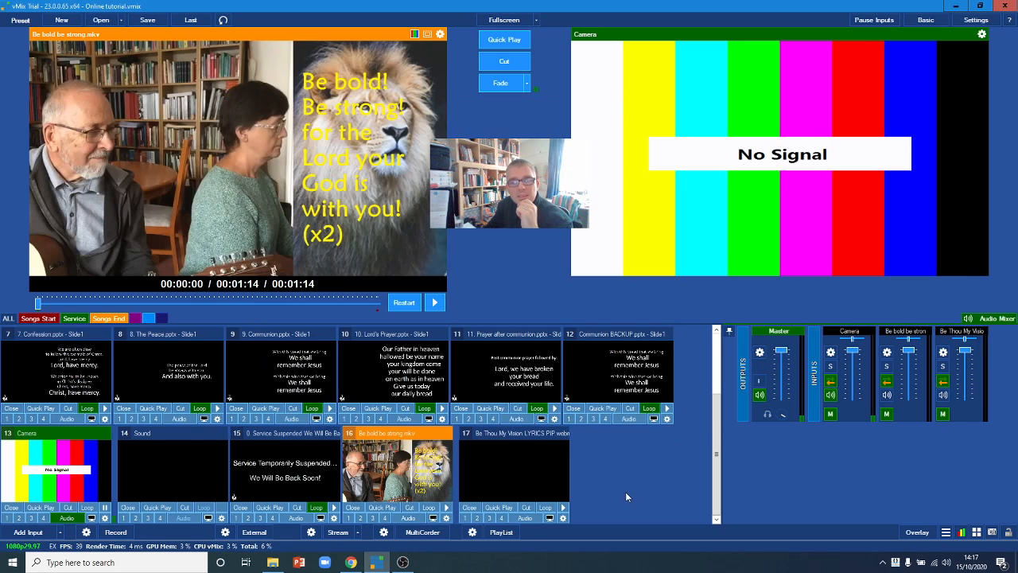
# - Load the Be Thou My Vision input in the preview and quick-play it to the live output
pyautogui.click(525, 459)
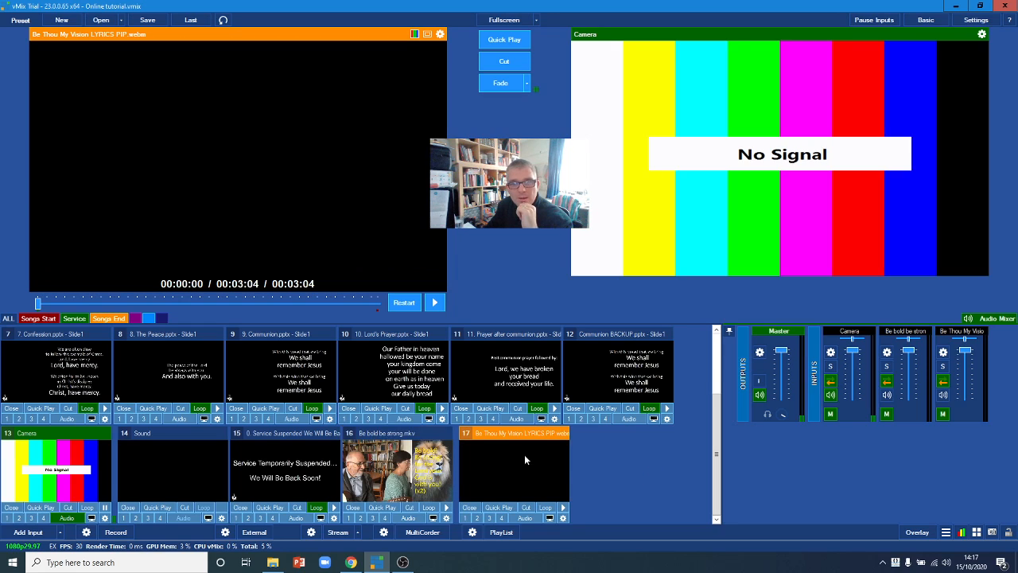
pyautogui.click(504, 509)
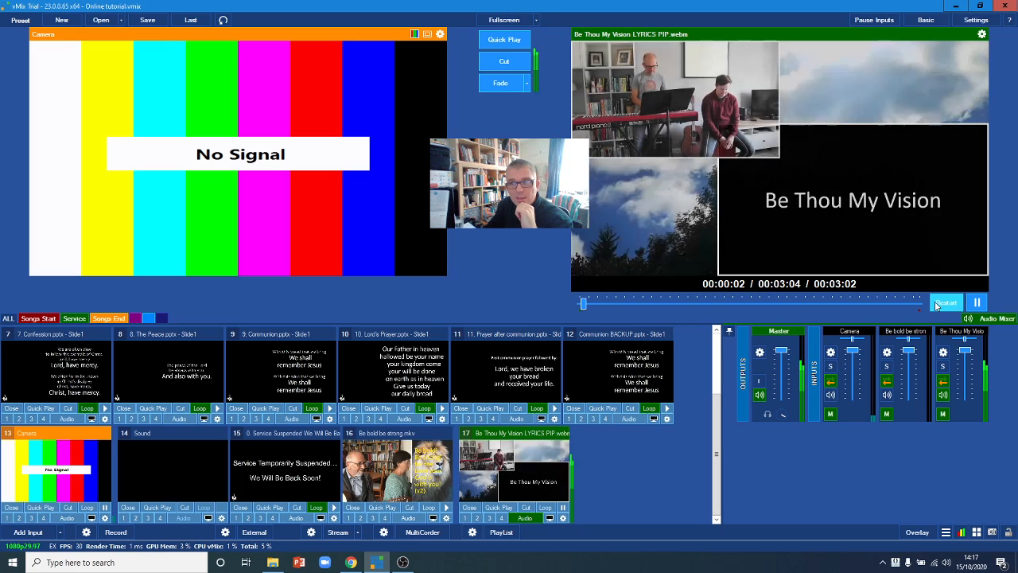
# - Pause Be Thou My Vision, move the Be bold be strong input between the Neh 5.1-13 reading and Affirmation of Faith, and preview it
pyautogui.click(562, 507)
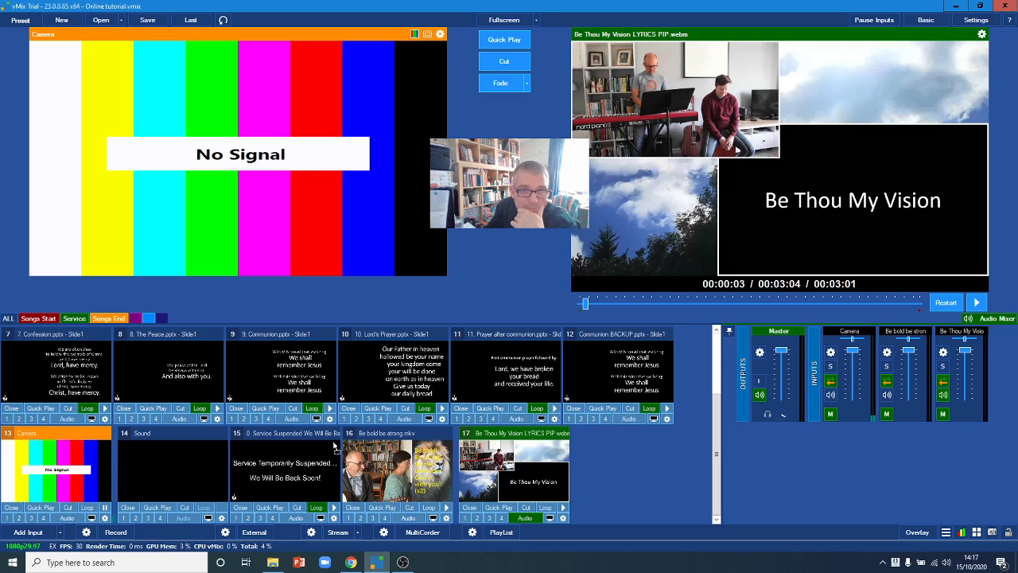
pyautogui.moveTo(363, 437); pyautogui.dragTo(64, 381)
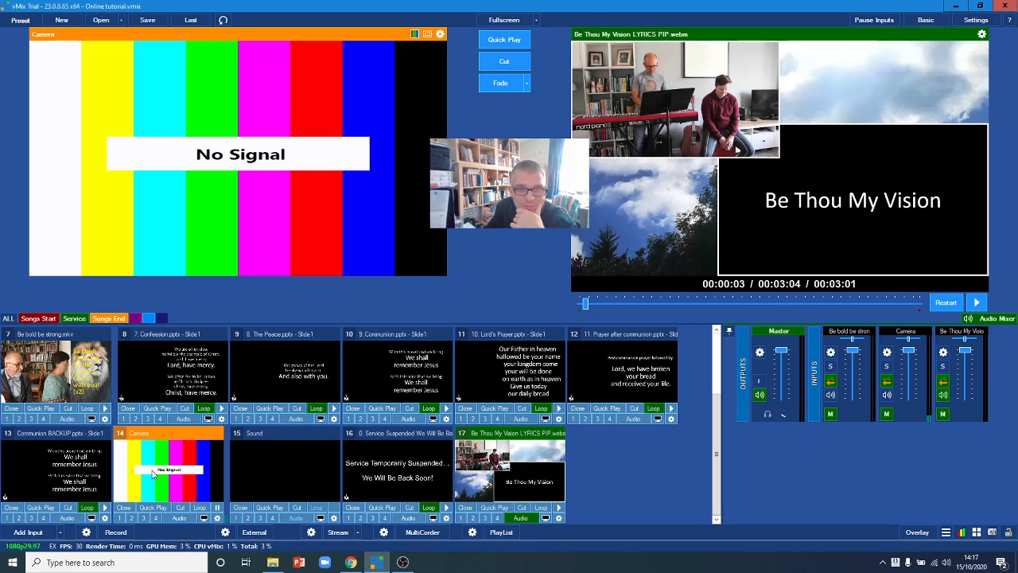
pyautogui.scroll(2, 89, 467)
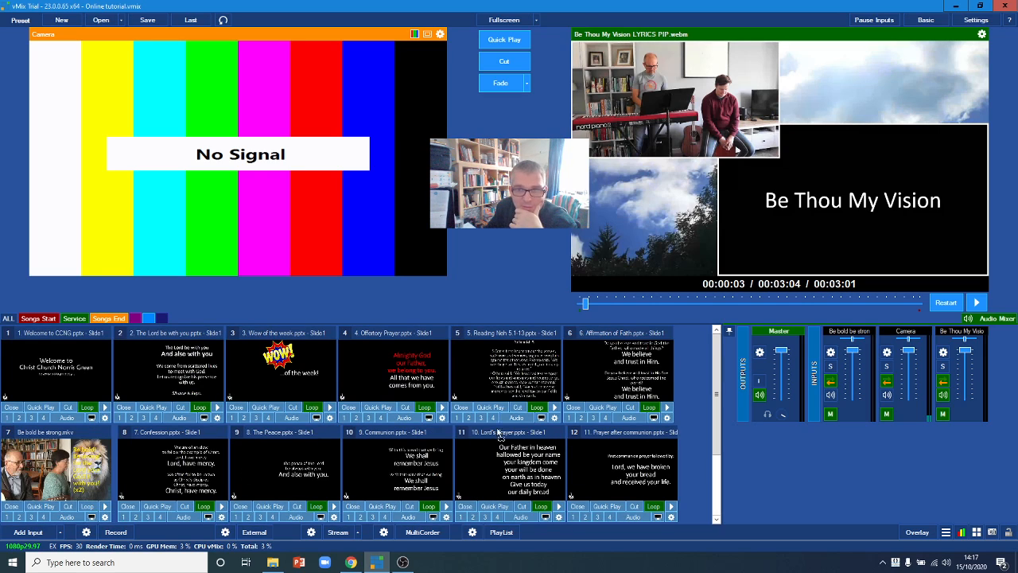
pyautogui.moveTo(598, 376); pyautogui.dragTo(600, 377)
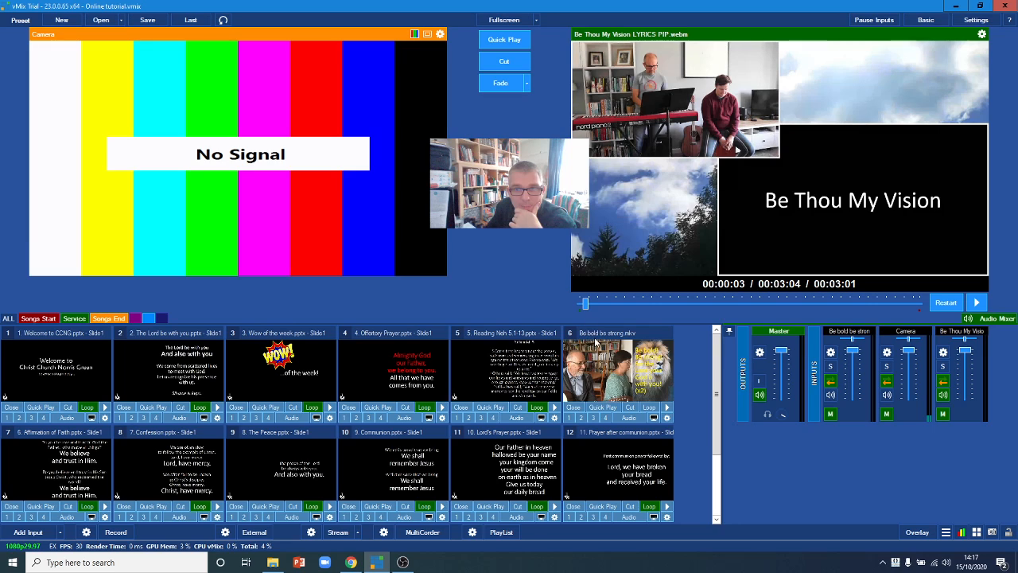
pyautogui.click(609, 366)
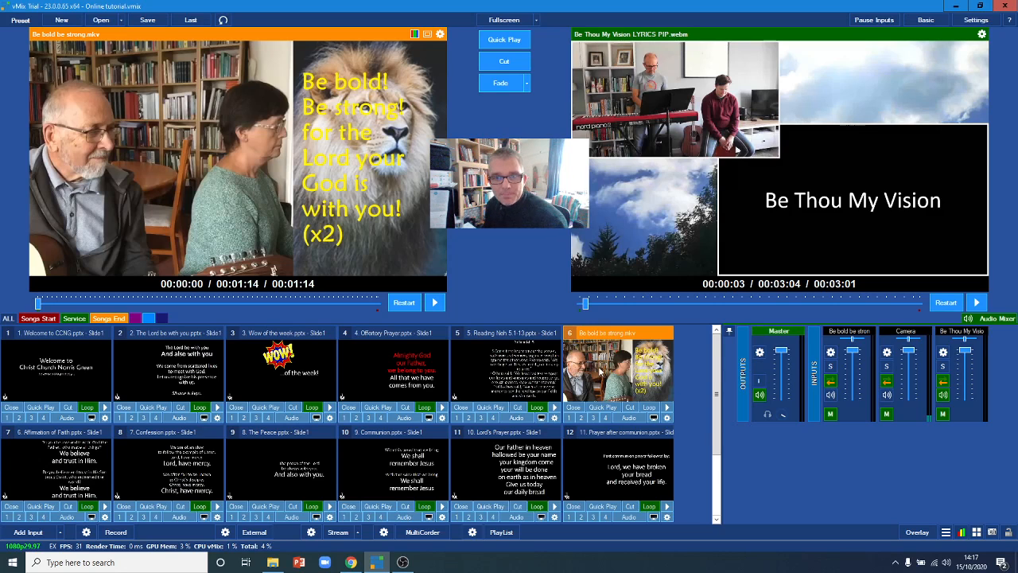
# - Move the Be Thou My Vision input between 9. Communion and 10. Lord's Prayer, and load Communion in the preview
pyautogui.scroll(-1, 628, 478)
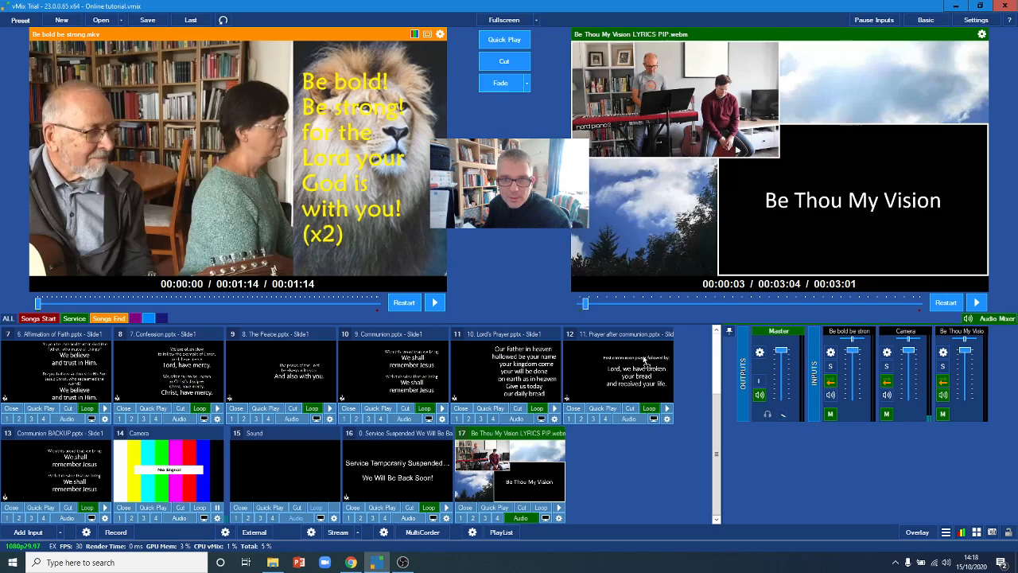
pyautogui.moveTo(495, 377)
pyautogui.mouseDown()
pyautogui.moveTo(394, 376)
pyautogui.moveTo(492, 366)
pyautogui.mouseUp()
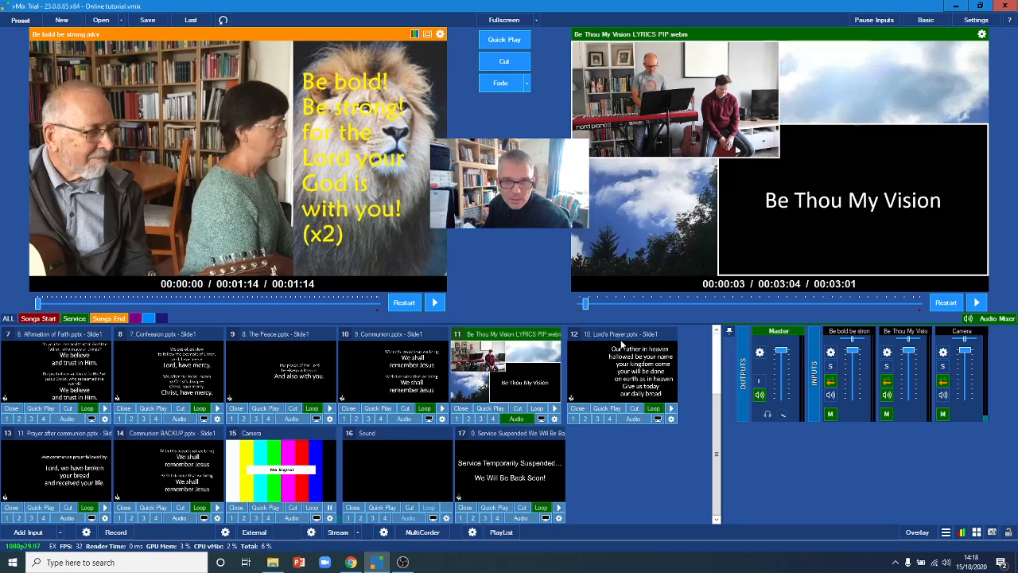
pyautogui.click(628, 366)
pyautogui.click(493, 369)
pyautogui.click(361, 339)
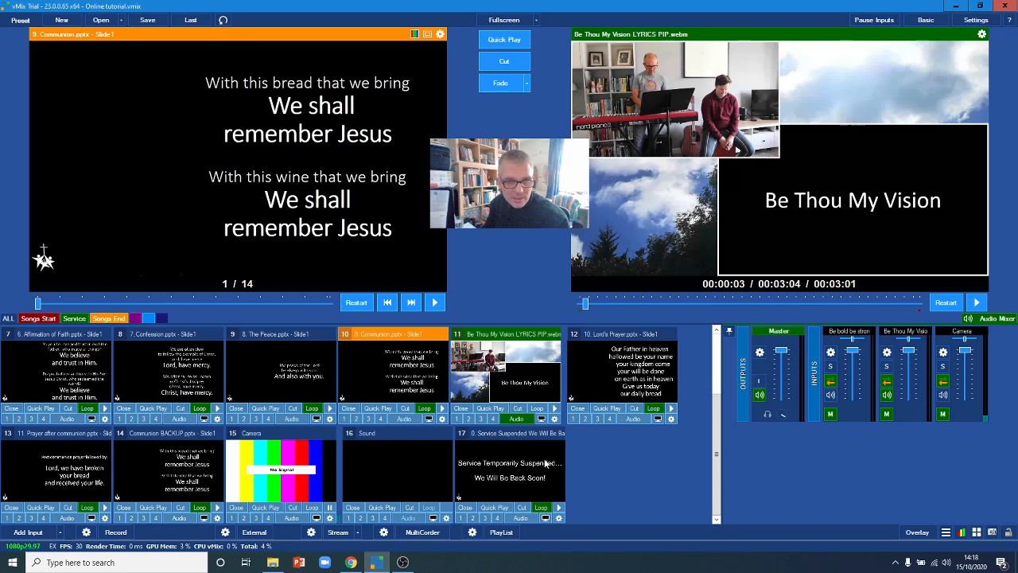
# - Remove the Communion BACKUP input from the preset and review the order of the remaining inputs
pyautogui.click(167, 445)
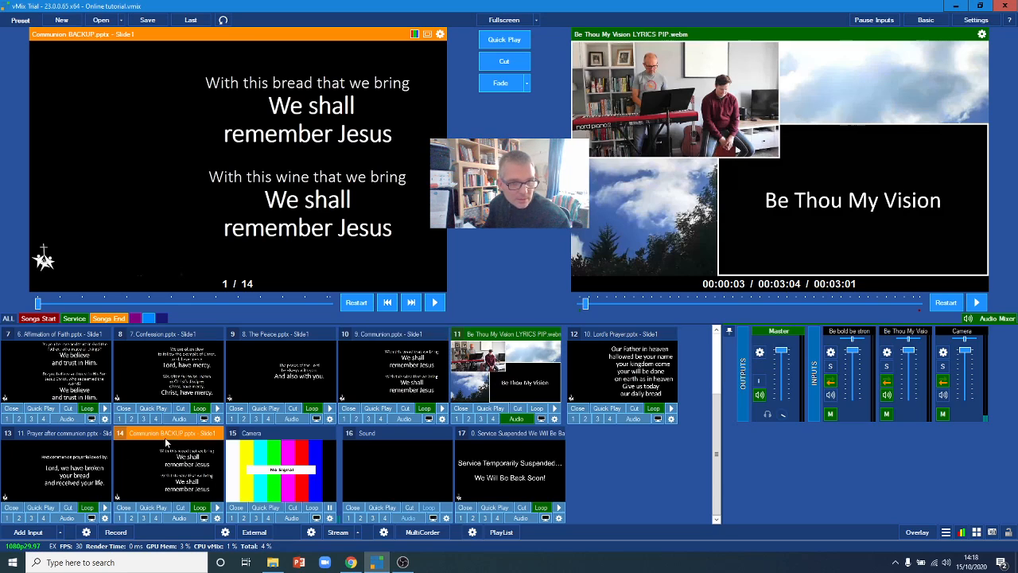
pyautogui.click(124, 507)
pyautogui.click(553, 317)
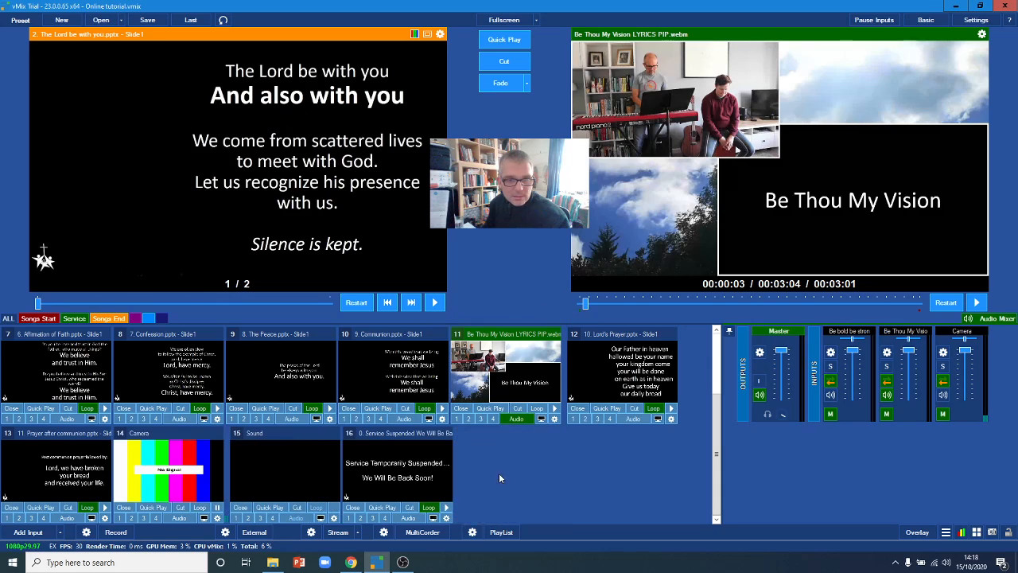
pyautogui.scroll(2, 583, 450)
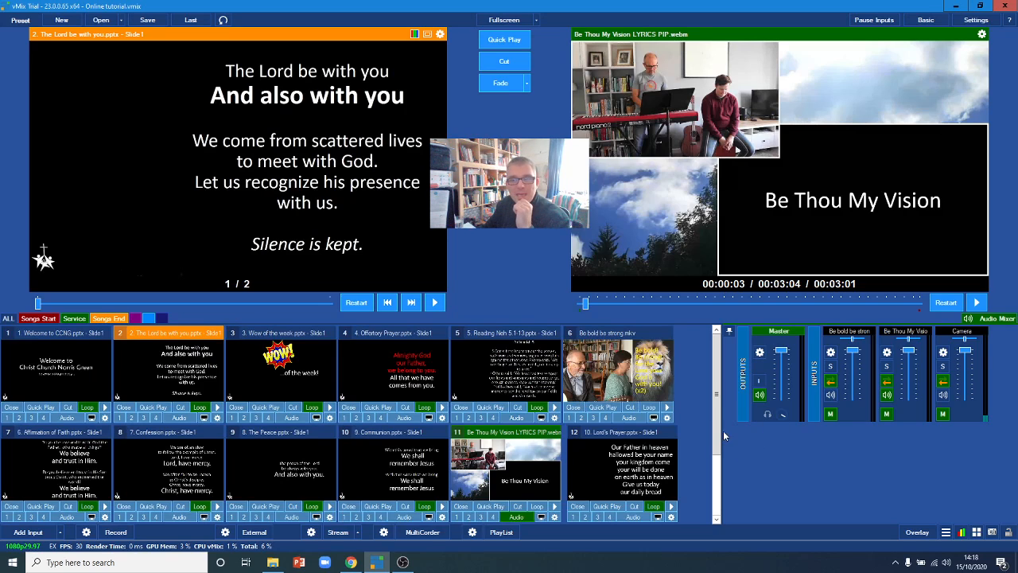
pyautogui.scroll(-2, 716, 430)
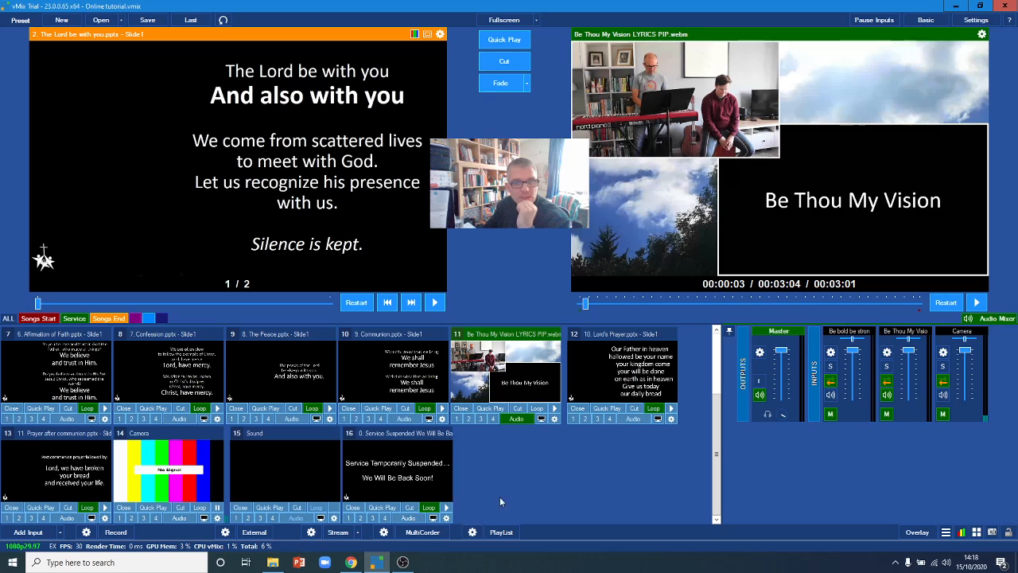
# - Start a new List input and add All through history LYRICS PIP from the Songs folder to it
pyautogui.click(28, 534)
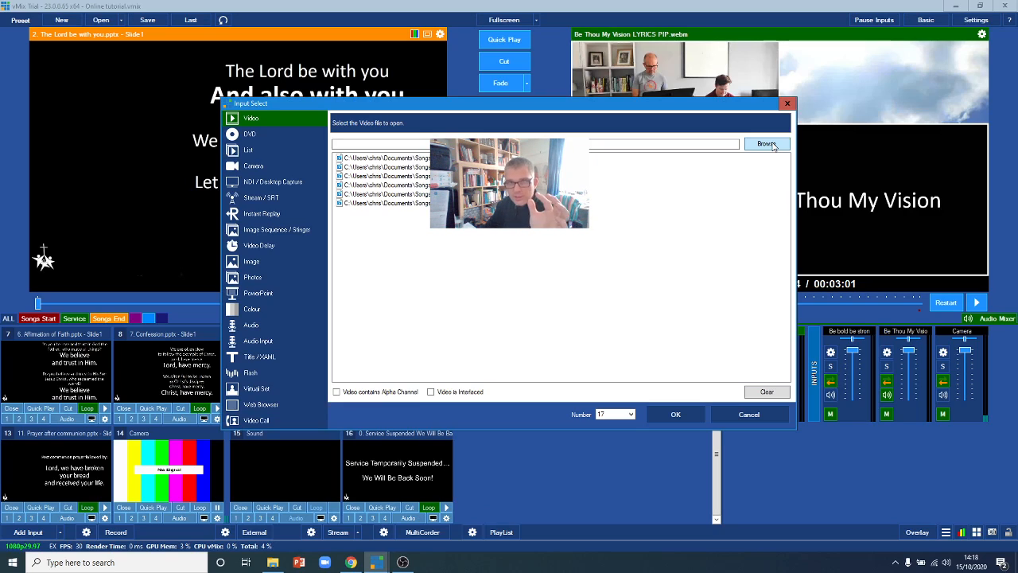
pyautogui.click(247, 151)
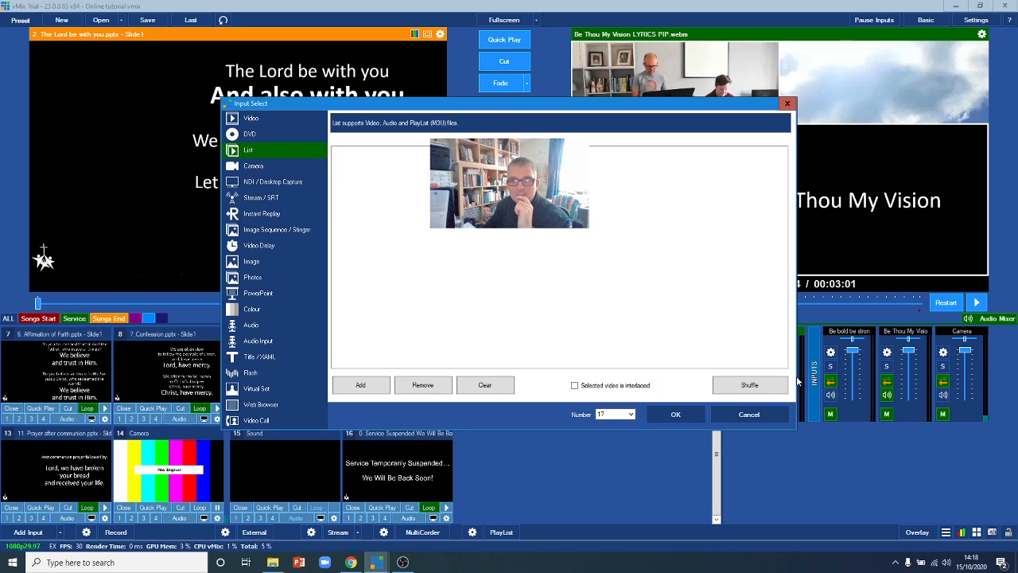
pyautogui.click(362, 387)
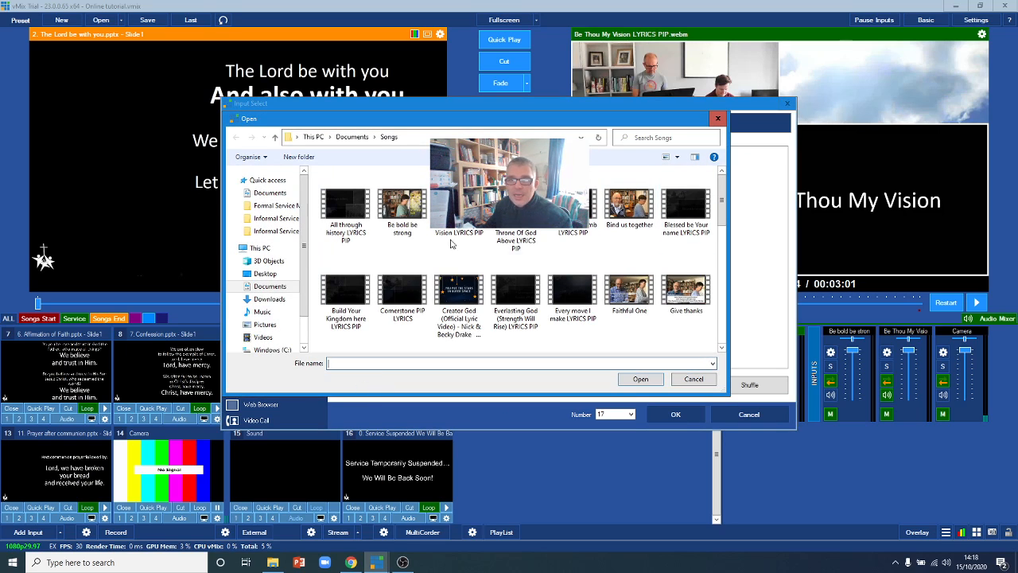
pyautogui.click(350, 203)
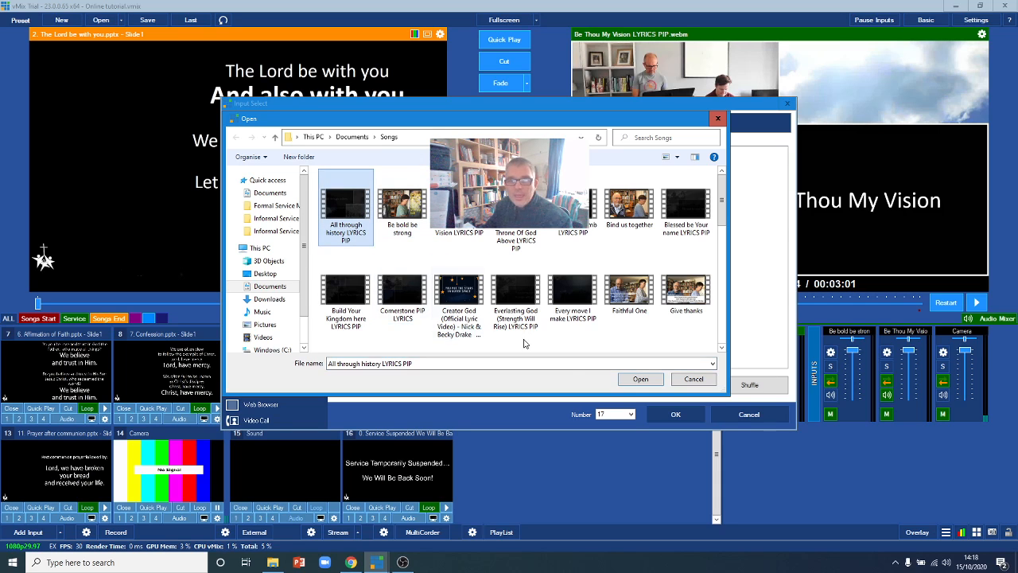
pyautogui.click(646, 380)
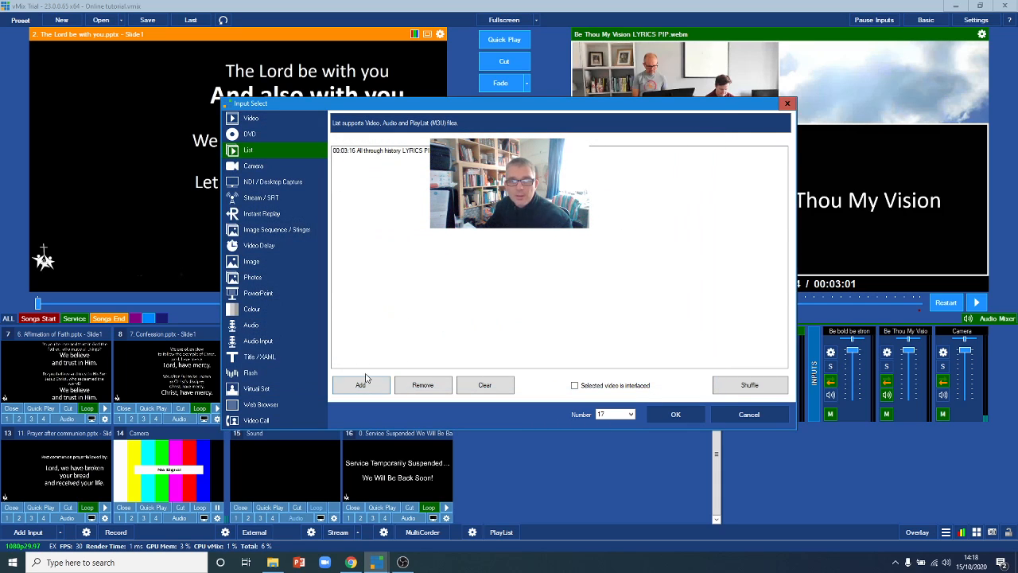
# - Browse for more list items and select Be Thou My Vision, Before The Throne Of God Above, Behold the Lamb and Faithful One
pyautogui.click(361, 385)
pyautogui.click(458, 208)
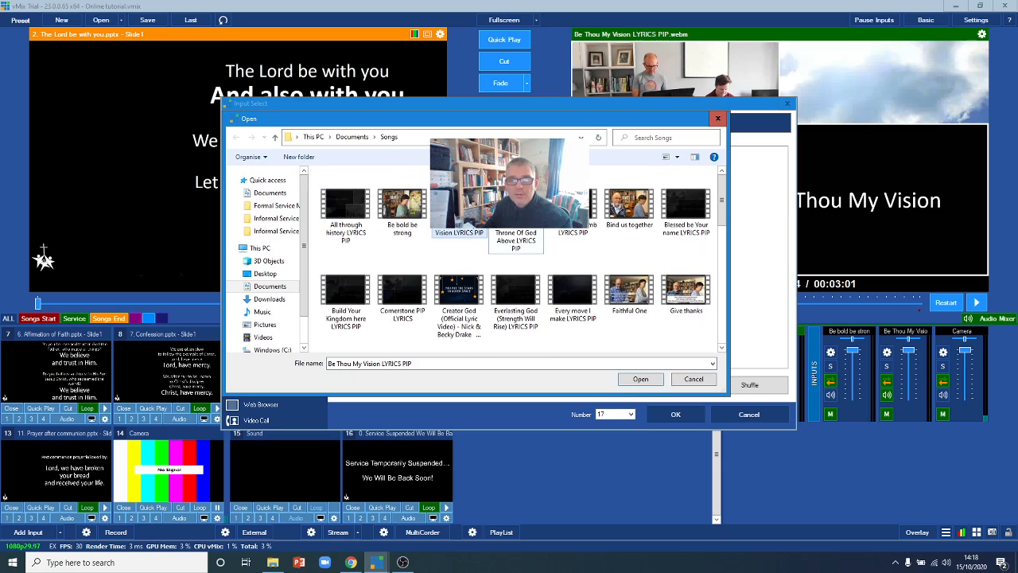
pyautogui.keyDown('ctrl'); pyautogui.click(516, 209); pyautogui.keyUp('ctrl')
pyautogui.keyDown('ctrl'); pyautogui.click(573, 209); pyautogui.keyUp('ctrl')
pyautogui.keyDown('ctrl'); pyautogui.click(628, 290); pyautogui.keyUp('ctrl')
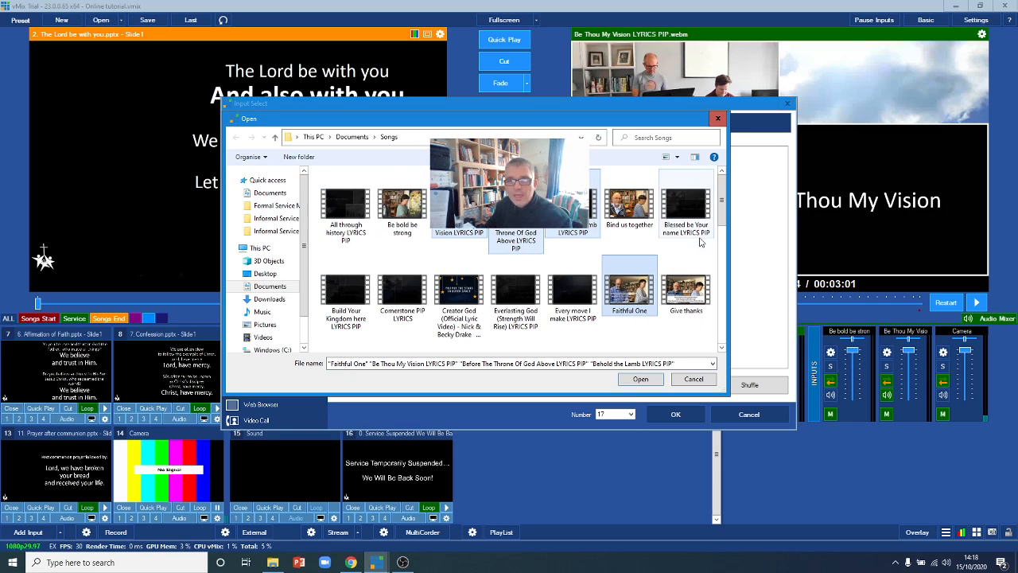
# - Extend the song selection with Lord I come to you, Lord I lift your name on high LYRICS PIP and Way maker LYRICS PIP
pyautogui.scroll(-2, 719, 243)
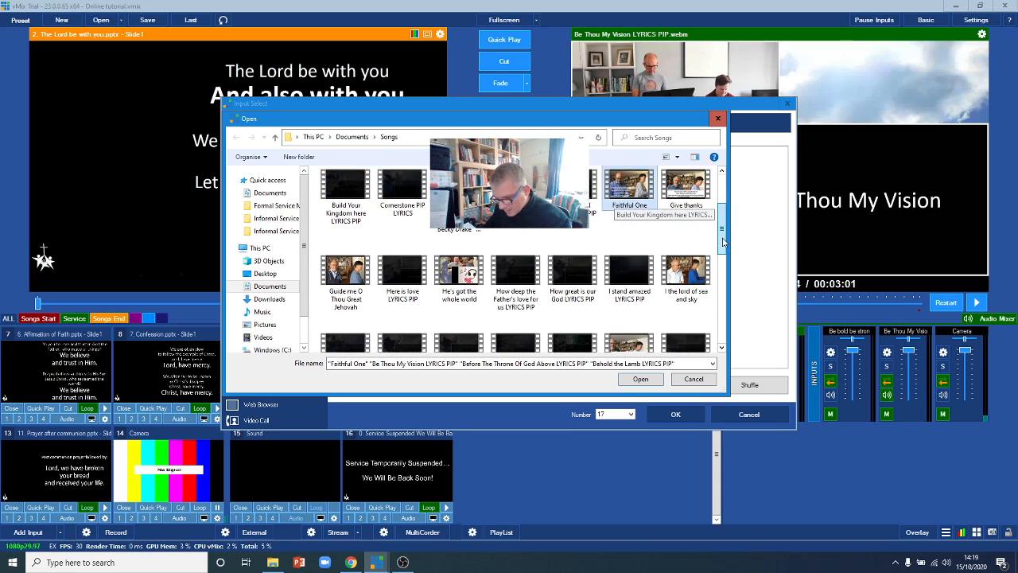
pyautogui.scroll(-2, 722, 242)
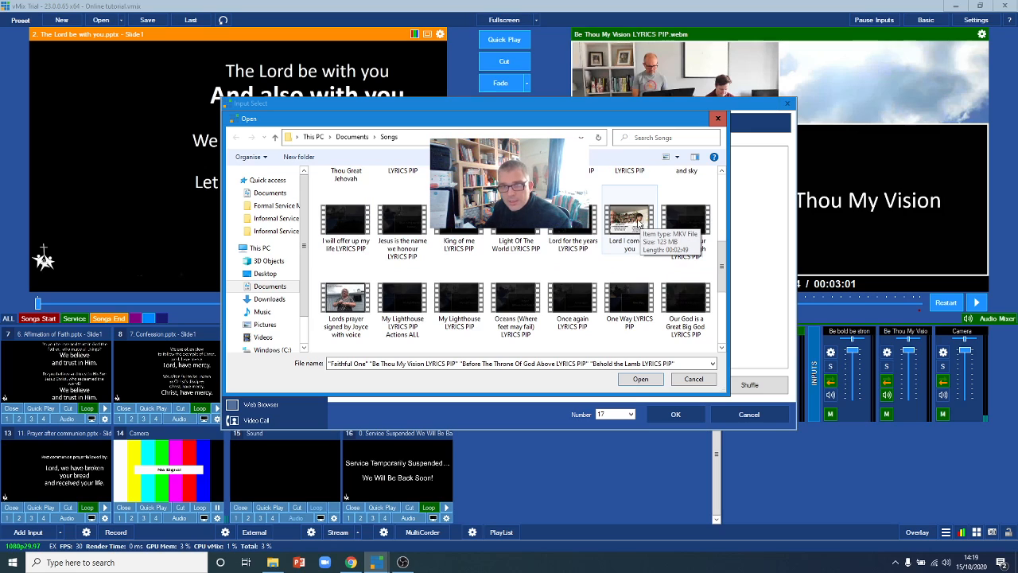
pyautogui.keyDown('ctrl'); pyautogui.click(630, 228); pyautogui.keyUp('ctrl')
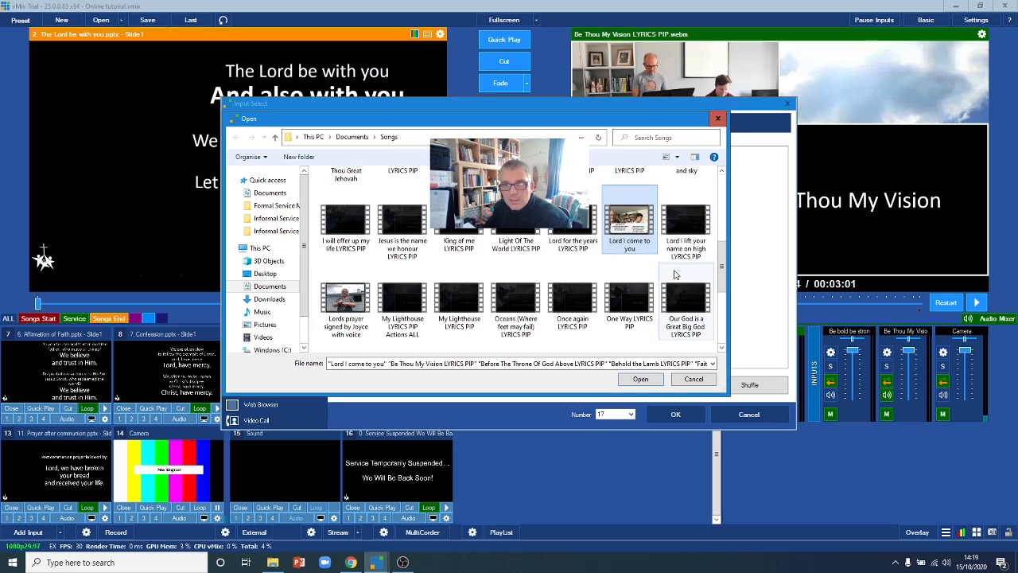
pyautogui.keyDown('ctrl'); pyautogui.click(681, 229); pyautogui.keyUp('ctrl')
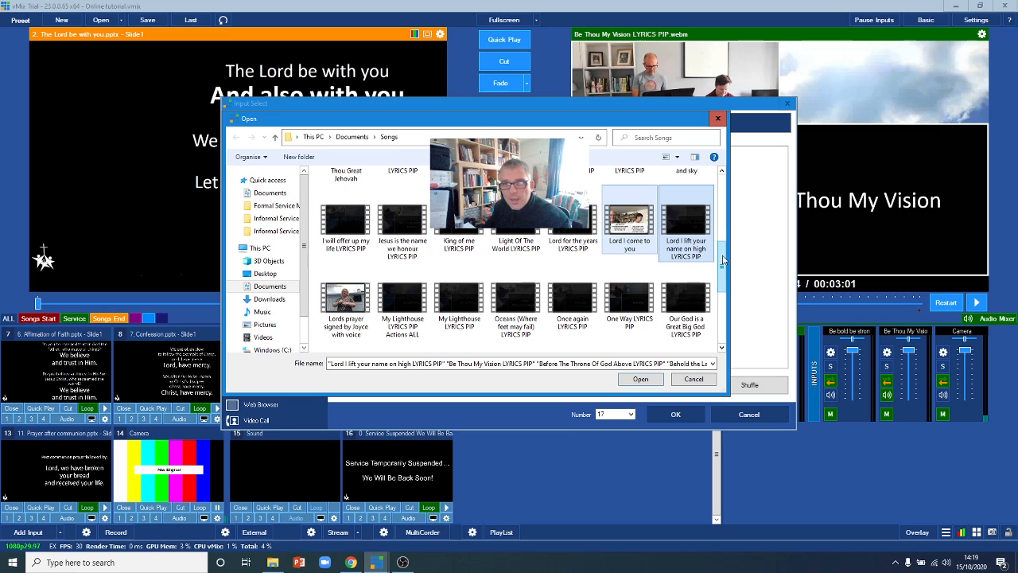
pyautogui.moveTo(723, 260); pyautogui.dragTo(721, 308)
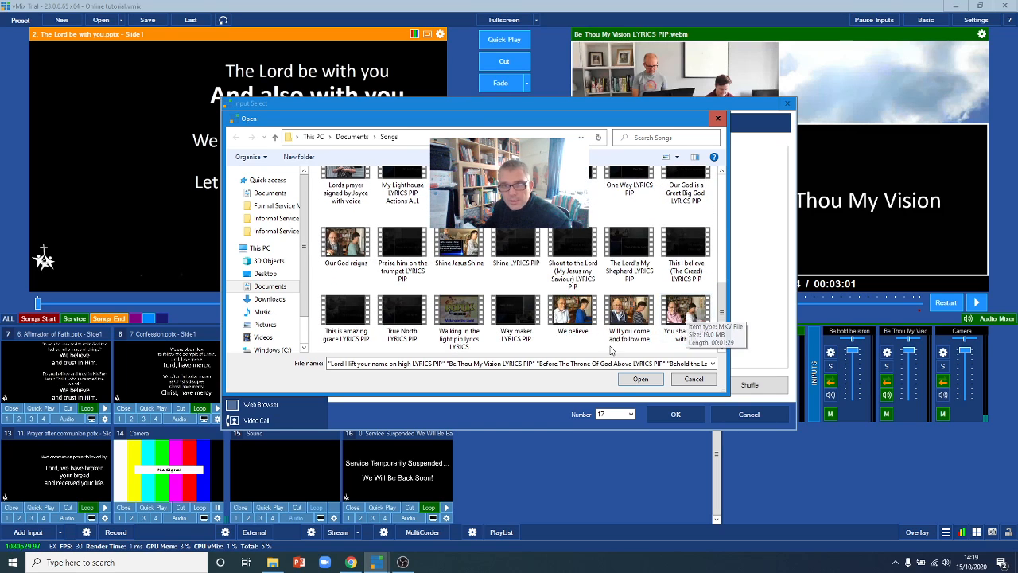
pyautogui.keyDown('ctrl'); pyautogui.click(515, 315); pyautogui.keyUp('ctrl')
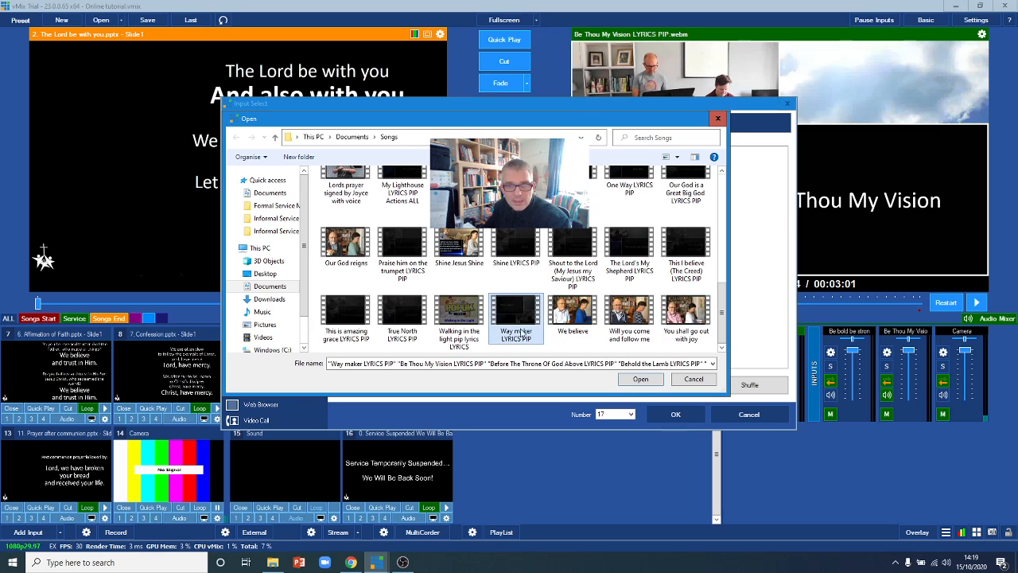
# - Add Walking in the light to the selected song videos and create the List input as number 17
pyautogui.keyDown('ctrl'); pyautogui.click(463, 322); pyautogui.keyUp('ctrl')
pyautogui.click(639, 379)
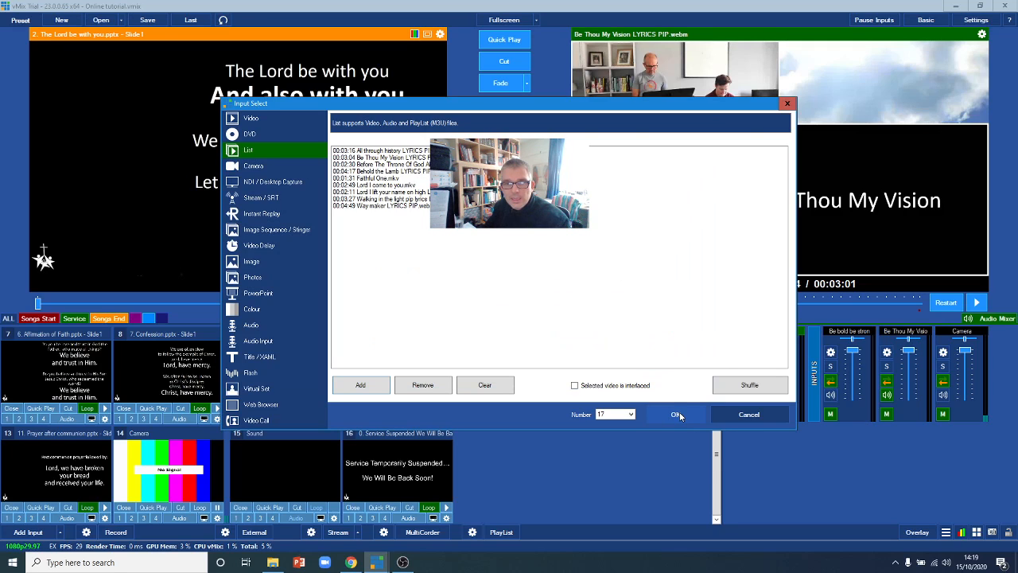
pyautogui.click(676, 414)
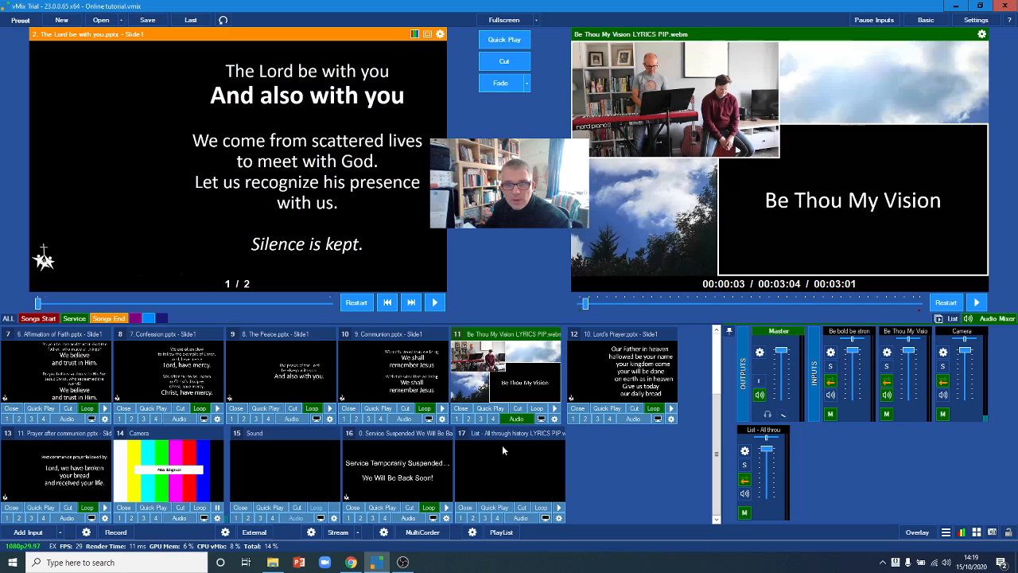
# - Rename the new list input 17 as "Songs Start"
pyautogui.click(560, 518)
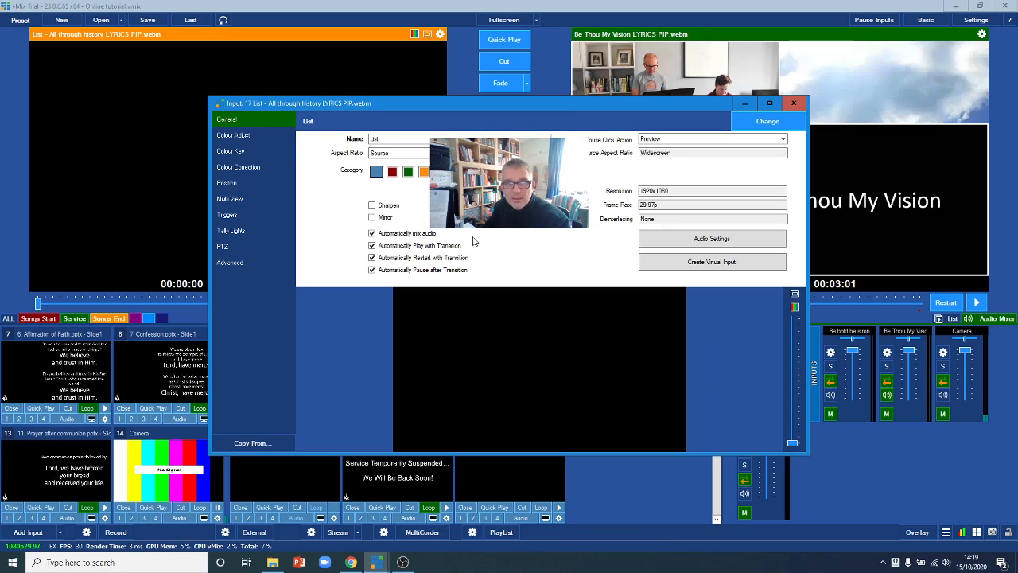
pyautogui.doubleClick(390, 139)
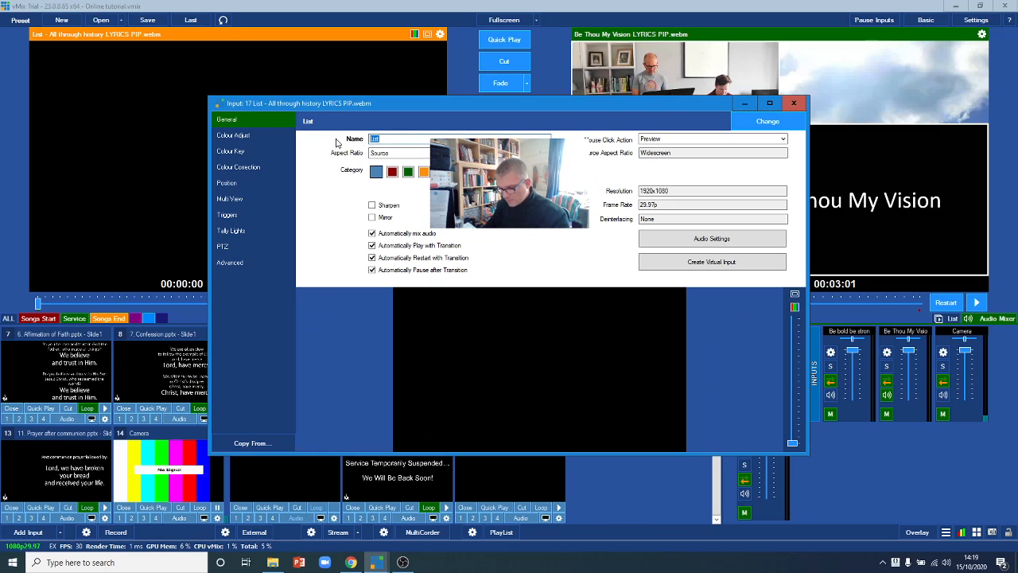
pyautogui.write('Songs S')
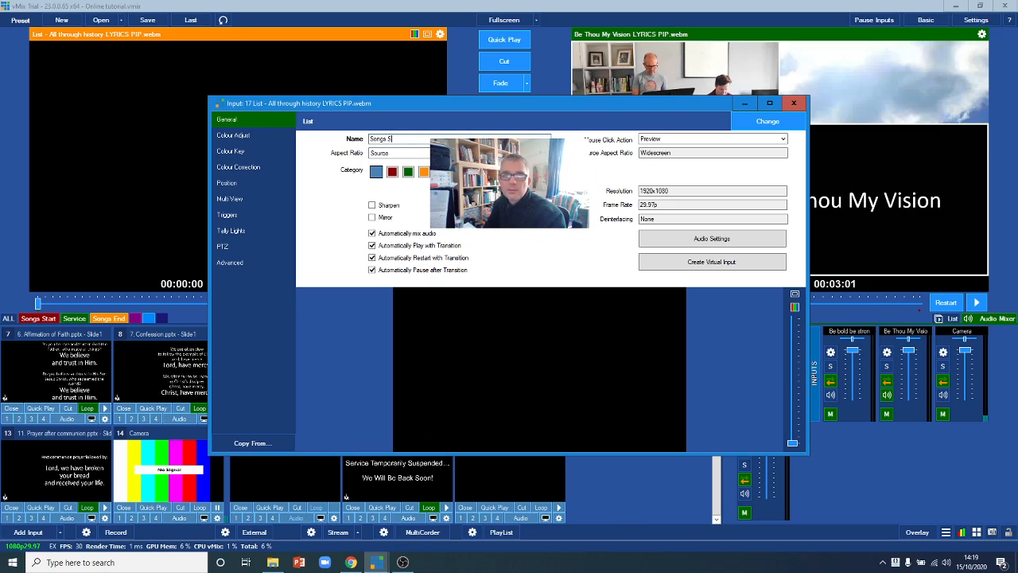
pyautogui.write('tart')
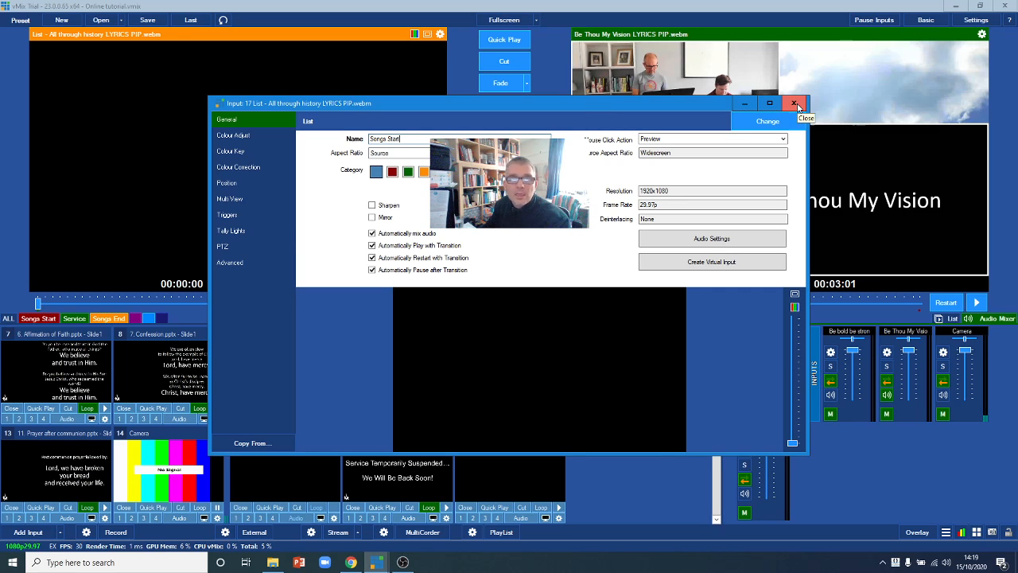
pyautogui.click(795, 105)
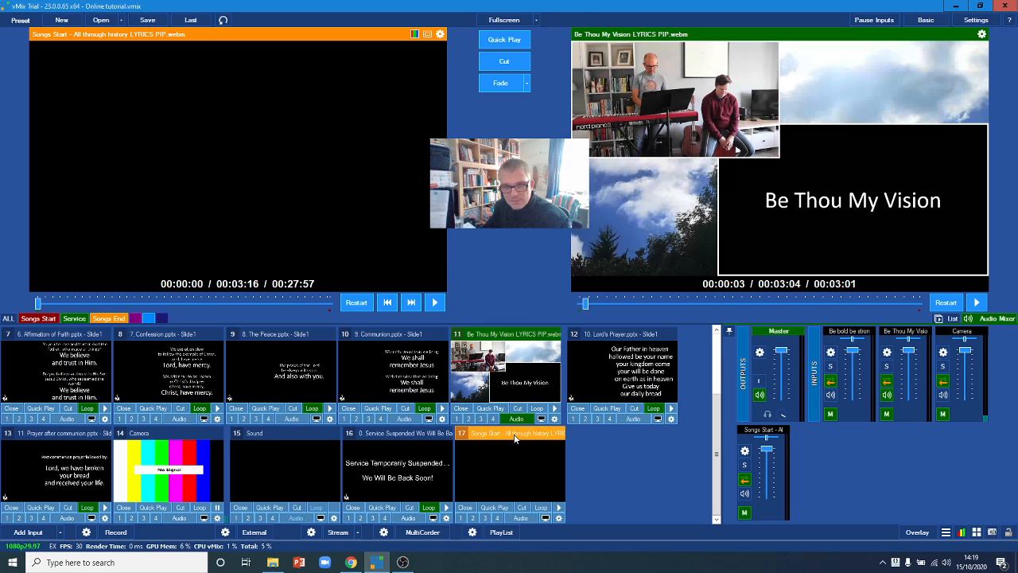
# - Move the Songs Start list to the first input position and display its songs in the list view
pyautogui.moveTo(514, 438); pyautogui.dragTo(84, 397)
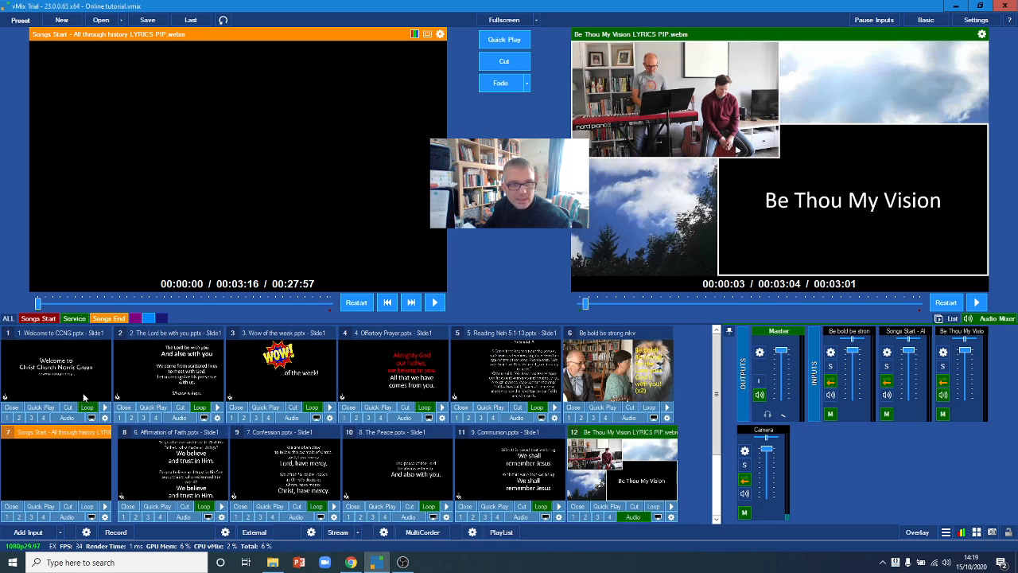
pyautogui.moveTo(67, 442); pyautogui.dragTo(26, 362)
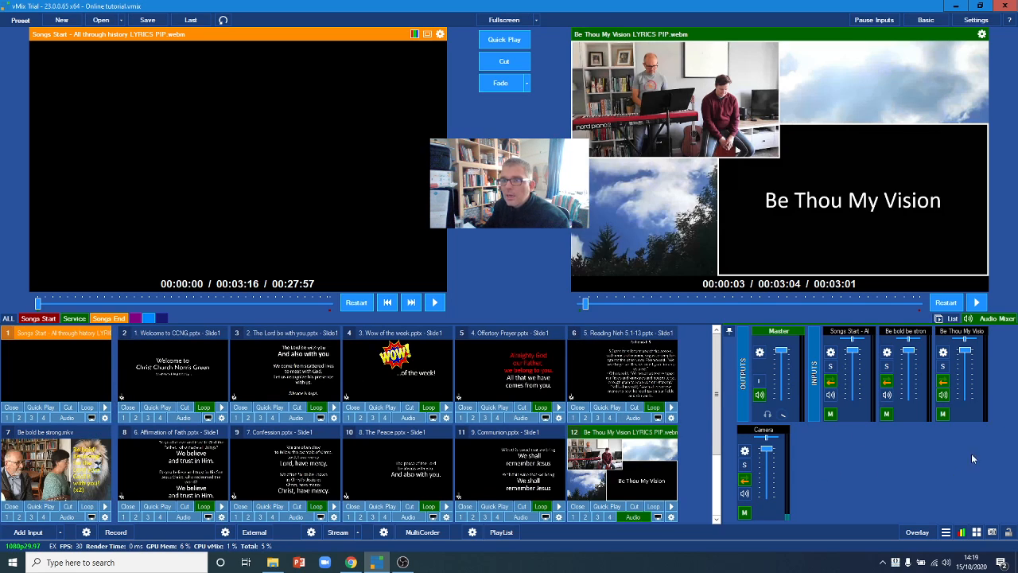
pyautogui.click(949, 319)
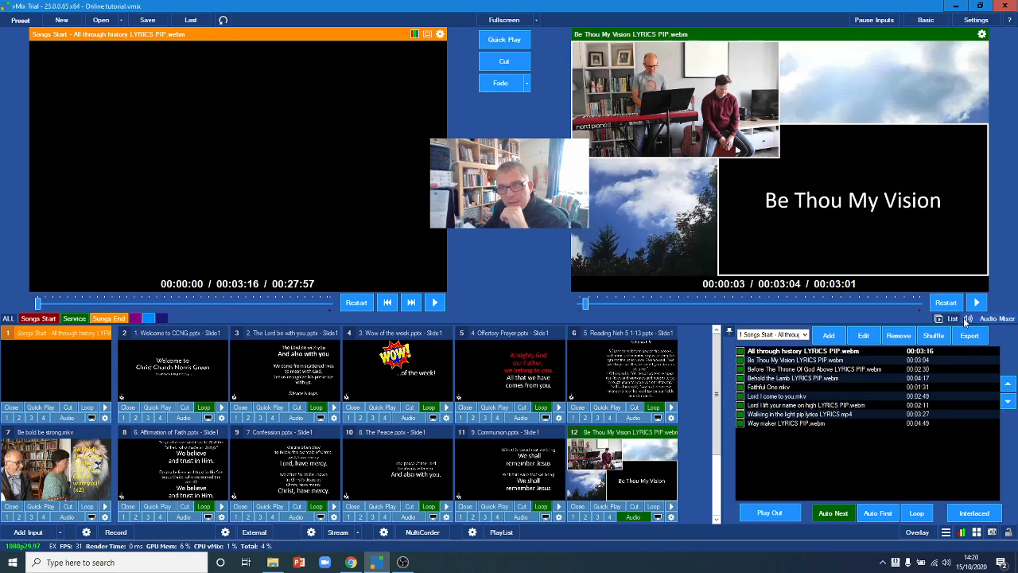
pyautogui.click(768, 335)
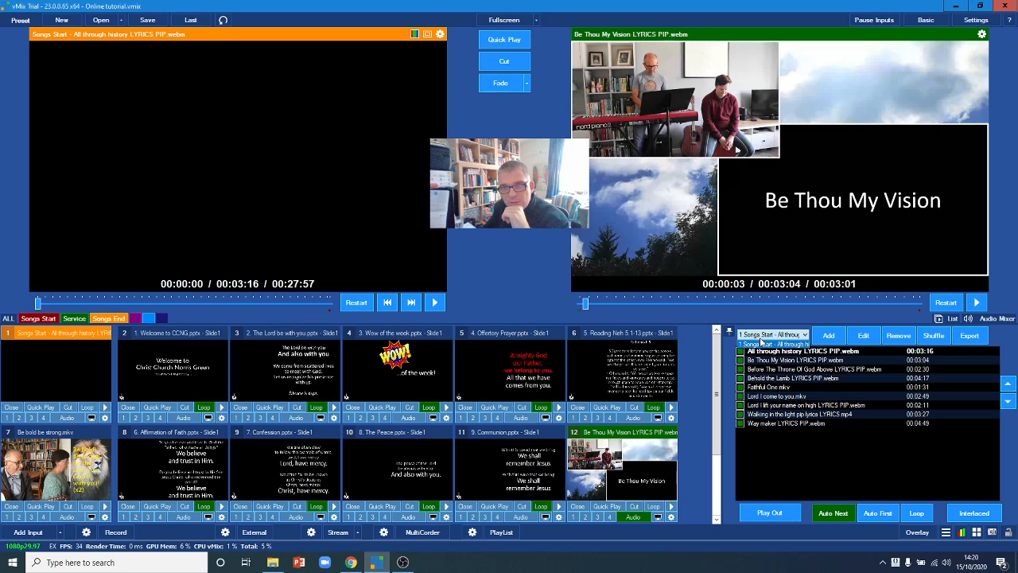
pyautogui.click(756, 348)
# - Begin a second List input and select Be Thou My Vision, Everlasting God and Give thanks from the Songs folder
pyautogui.scroll(-2, 527, 447)
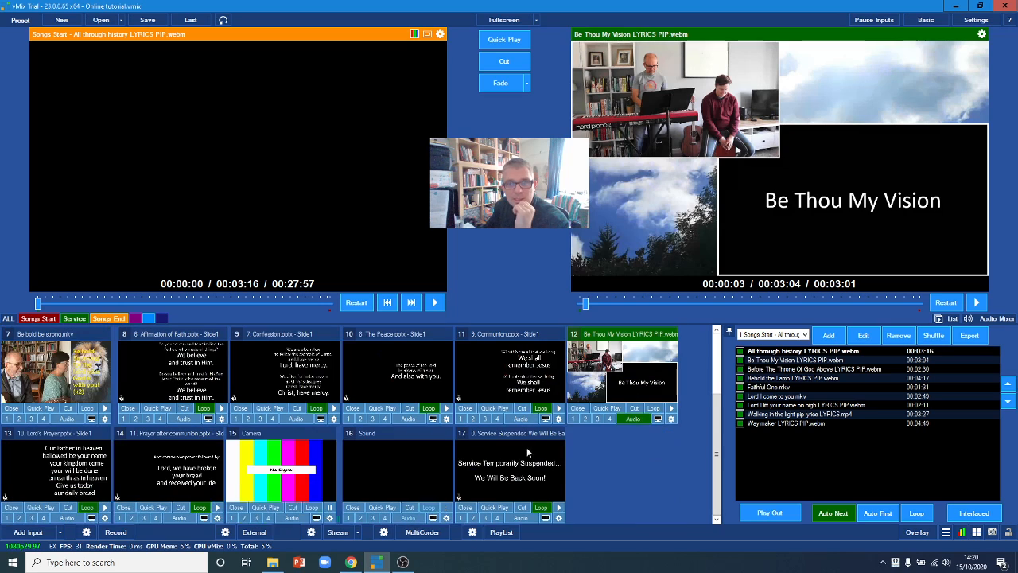
pyautogui.click(24, 534)
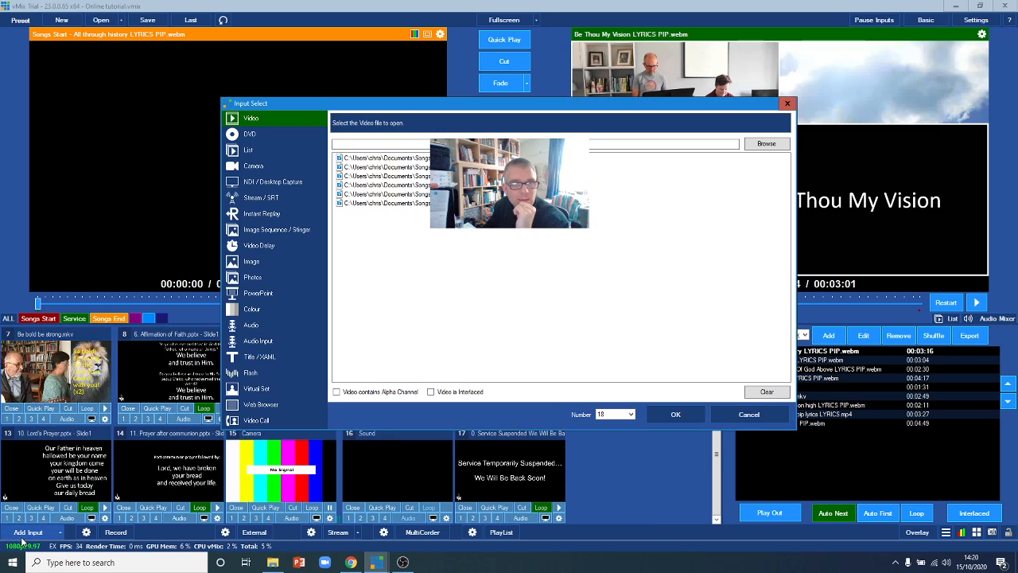
pyautogui.click(249, 151)
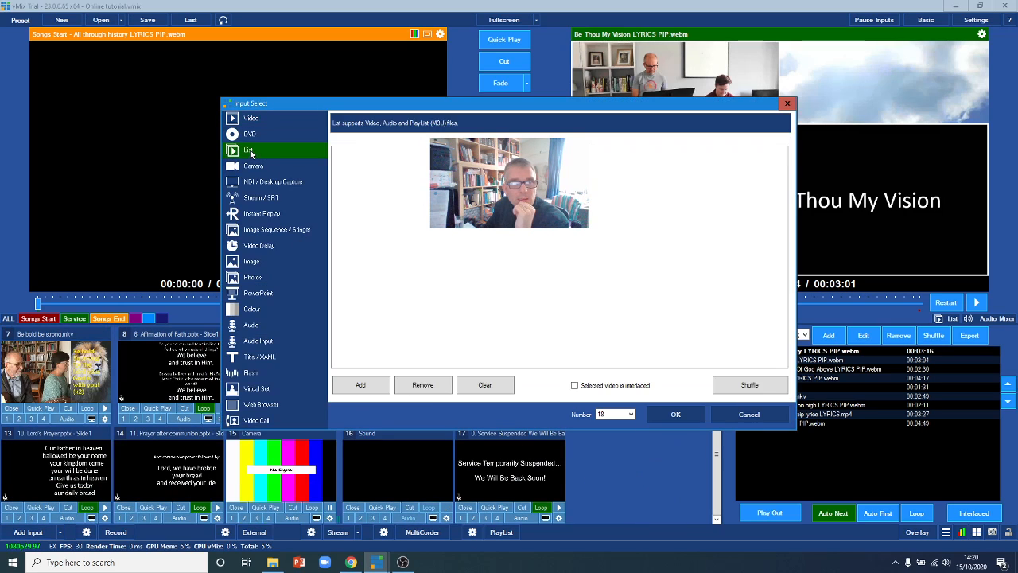
pyautogui.click(361, 387)
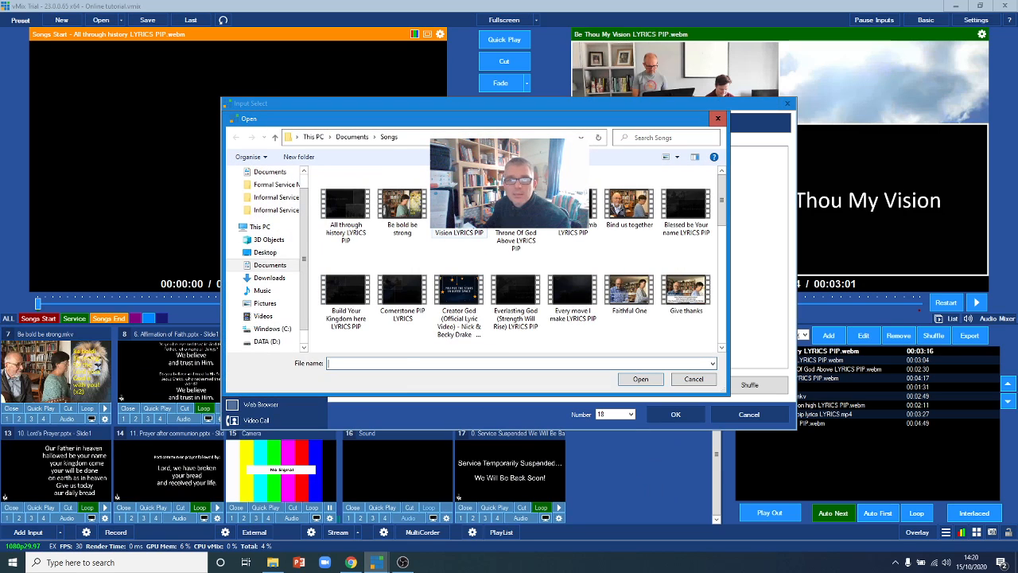
pyautogui.click(459, 210)
pyautogui.keyDown('ctrl'); pyautogui.click(515, 294); pyautogui.keyUp('ctrl')
pyautogui.keyDown('ctrl'); pyautogui.click(685, 291); pyautogui.keyUp('ctrl')
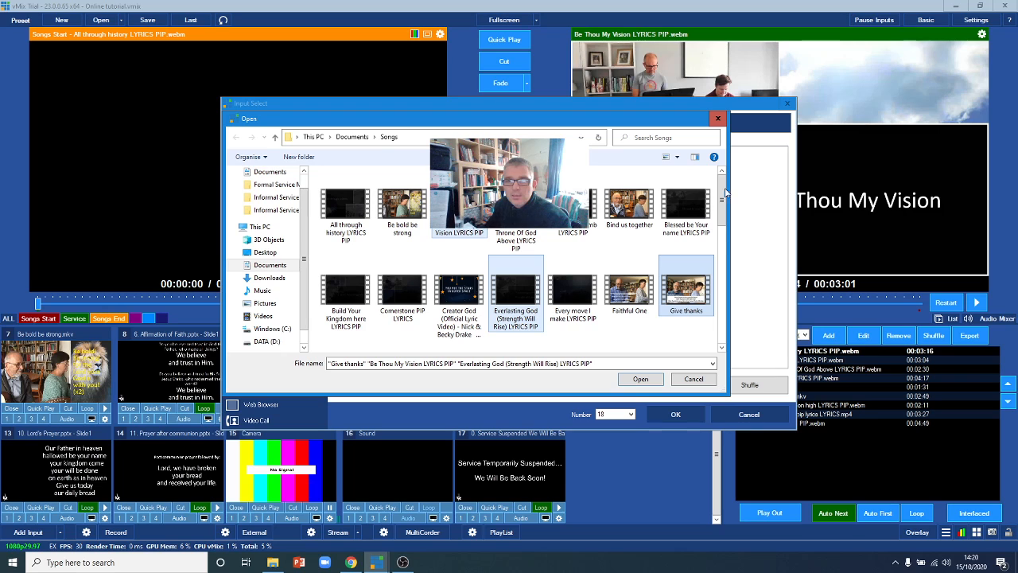
# - Include Our God is a Great Big God, Once again, Shout to the Lord, Walking in the light and True North, and create the list
pyautogui.scroll(-5, 676, 264)
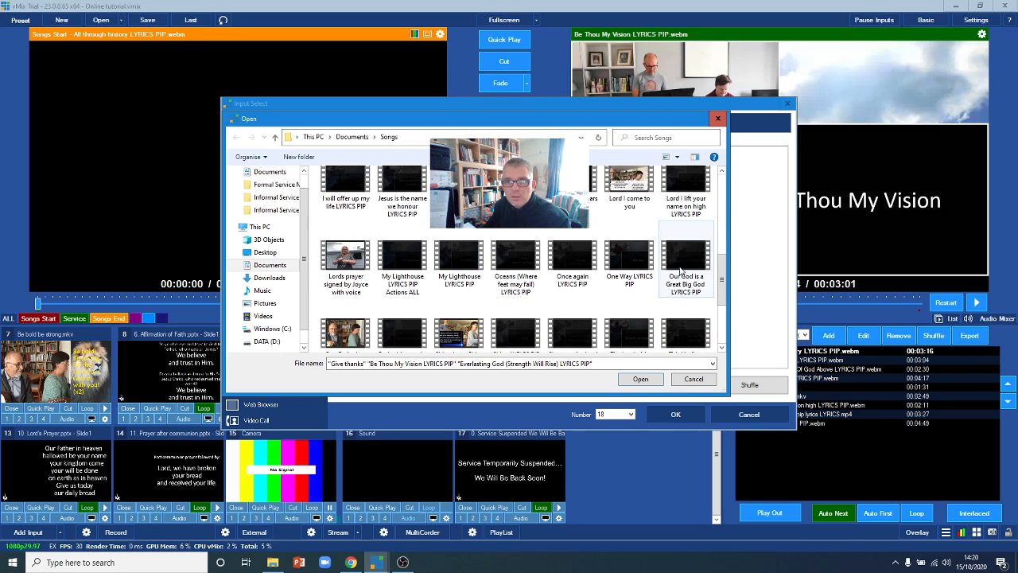
pyautogui.keyDown('ctrl'); pyautogui.click(681, 270); pyautogui.keyUp('ctrl')
pyautogui.keyDown('ctrl'); pyautogui.click(572, 258); pyautogui.keyUp('ctrl')
pyautogui.keyDown('ctrl'); pyautogui.click(572, 332); pyautogui.keyUp('ctrl')
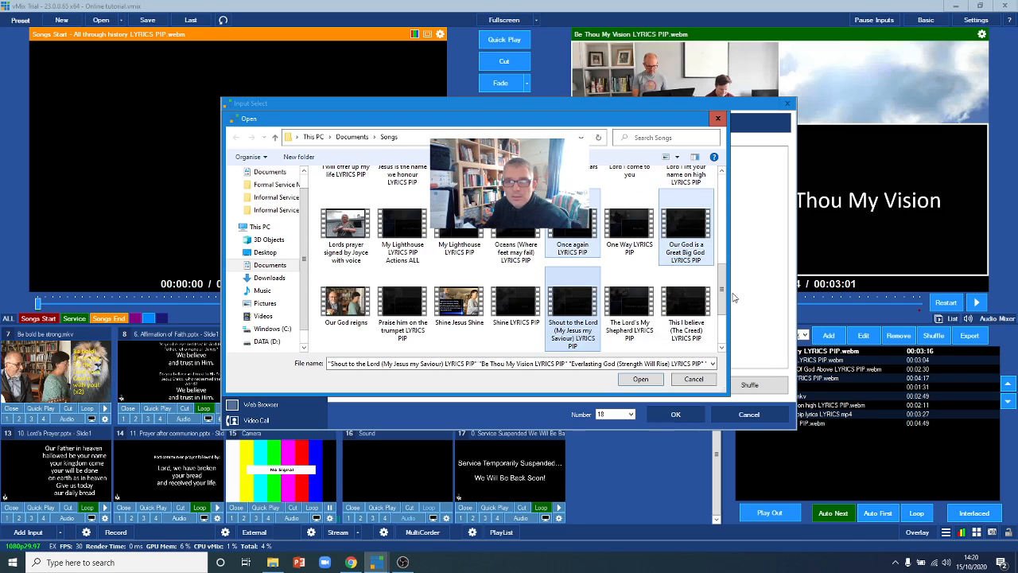
pyautogui.scroll(-1, 716, 297)
pyautogui.keyDown('ctrl'); pyautogui.click(471, 326); pyautogui.keyUp('ctrl')
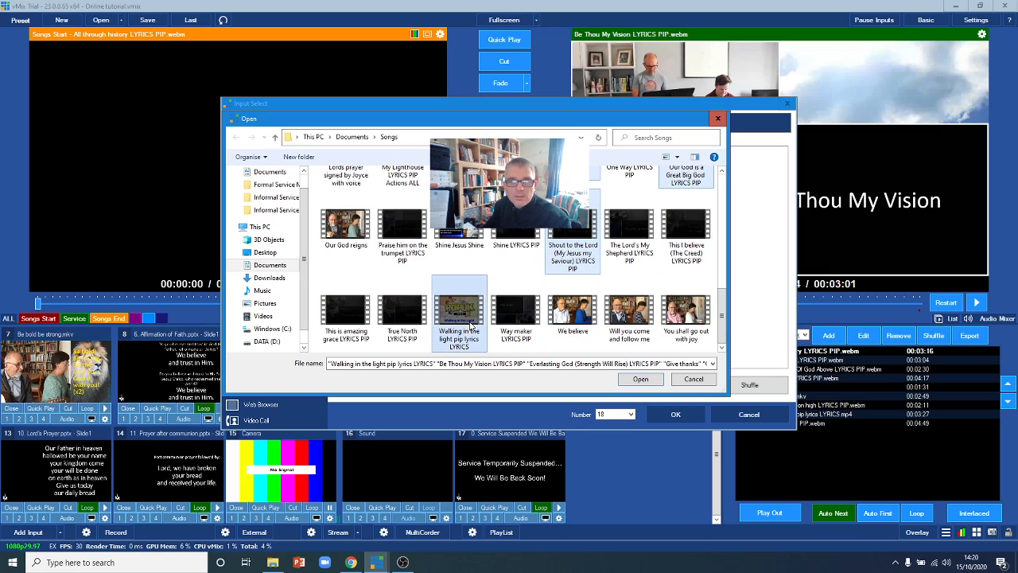
pyautogui.keyDown('ctrl'); pyautogui.click(401, 314); pyautogui.keyUp('ctrl')
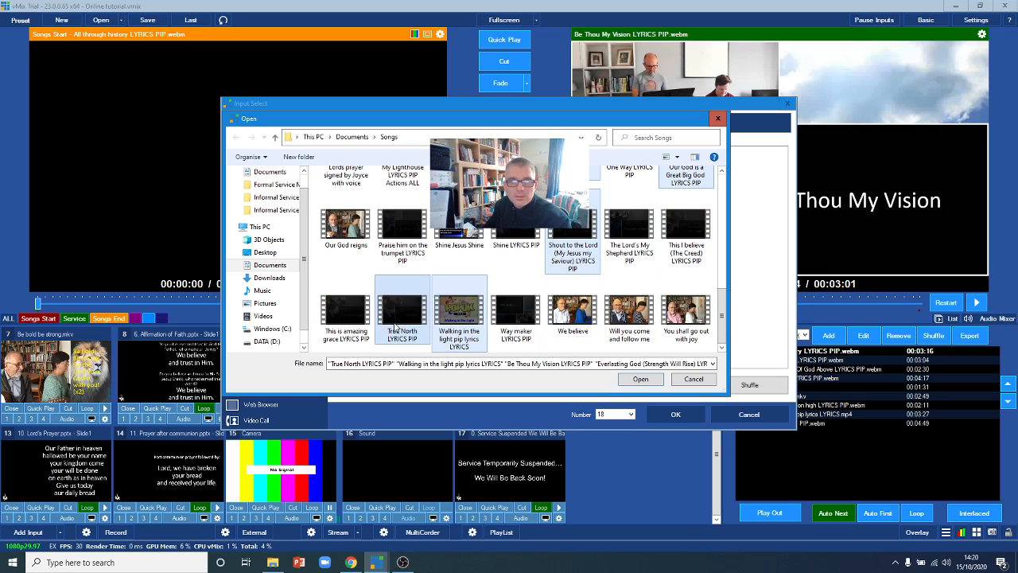
pyautogui.click(640, 380)
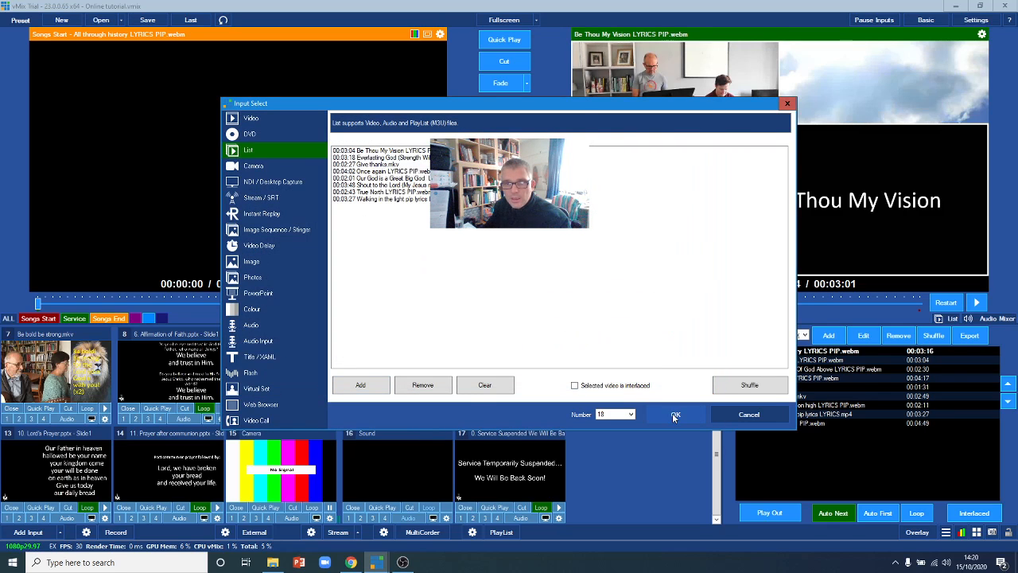
pyautogui.click(674, 415)
# - Rename the new list input 18 as "Songs End"
pyautogui.click(663, 450)
pyautogui.click(672, 519)
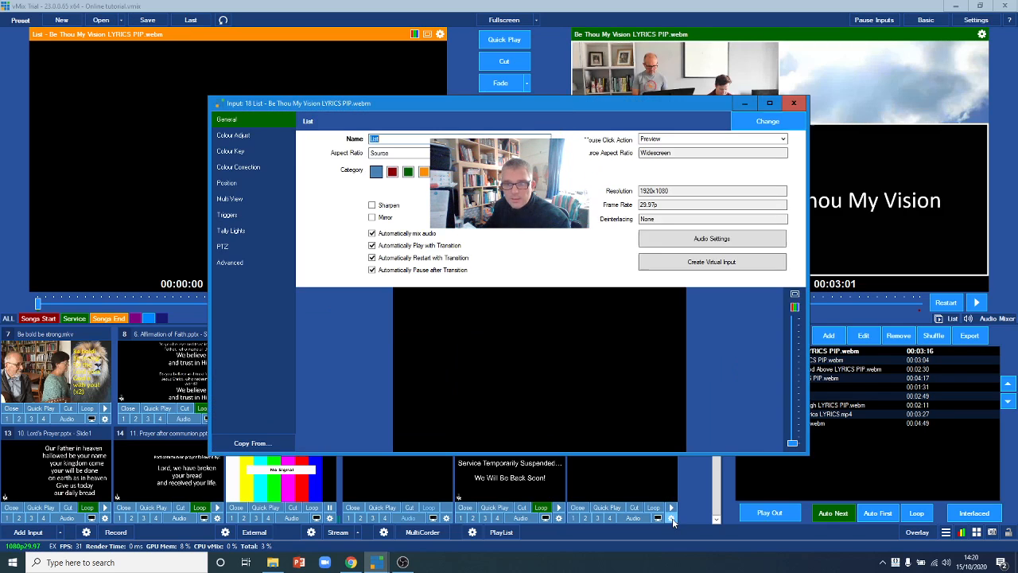
pyautogui.write('S')
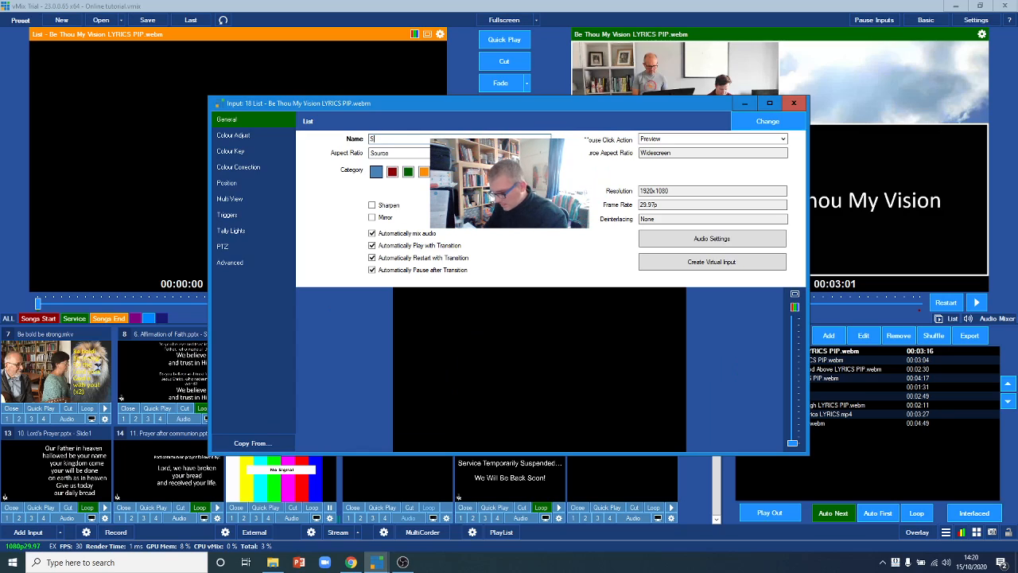
pyautogui.write('ongs End')
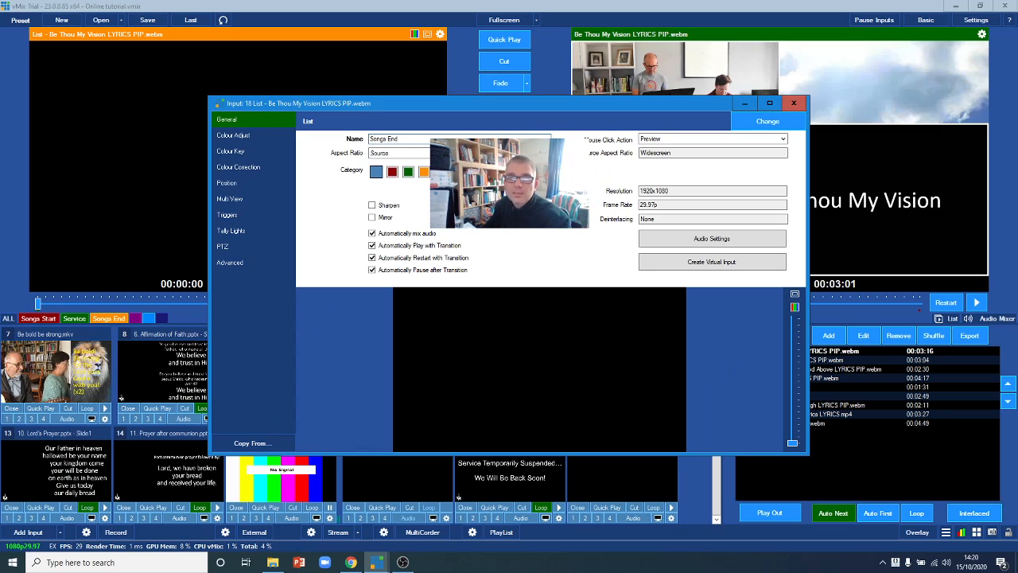
pyautogui.click(793, 102)
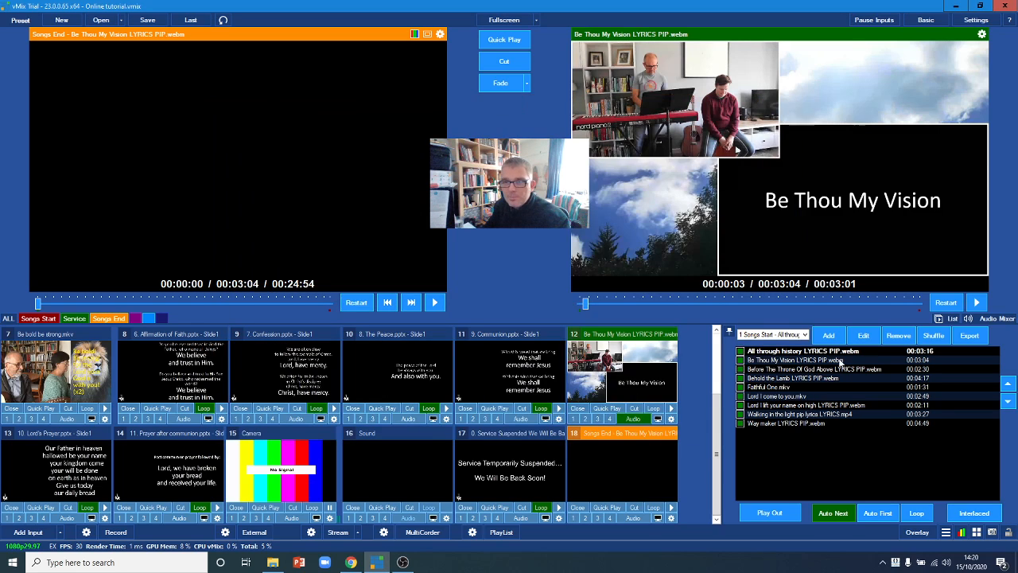
# - Switch the list view between Songs End and Songs Start to examine each song list, finishing on Songs Start
pyautogui.click(806, 335)
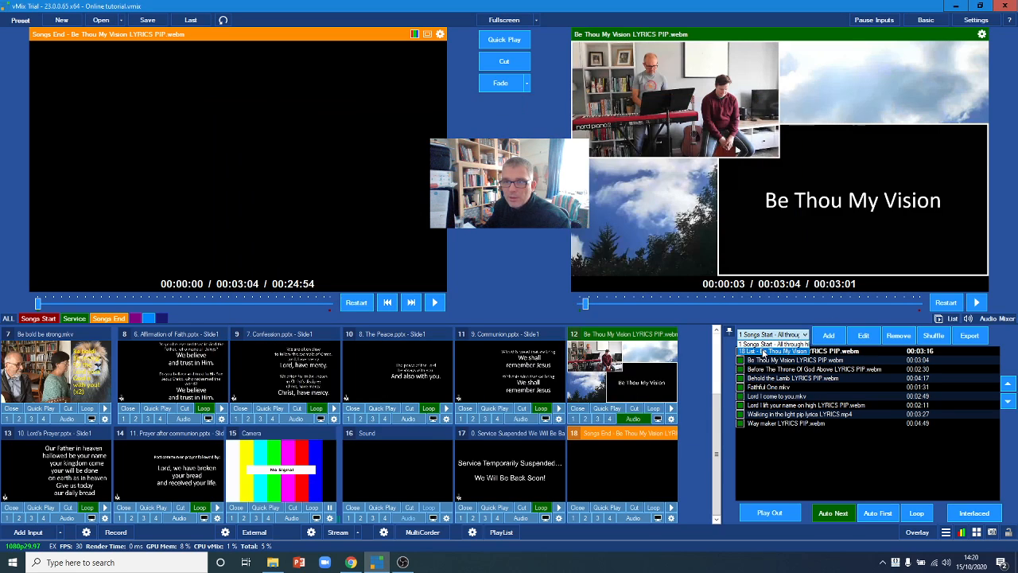
pyautogui.click(692, 465)
pyautogui.click(796, 334)
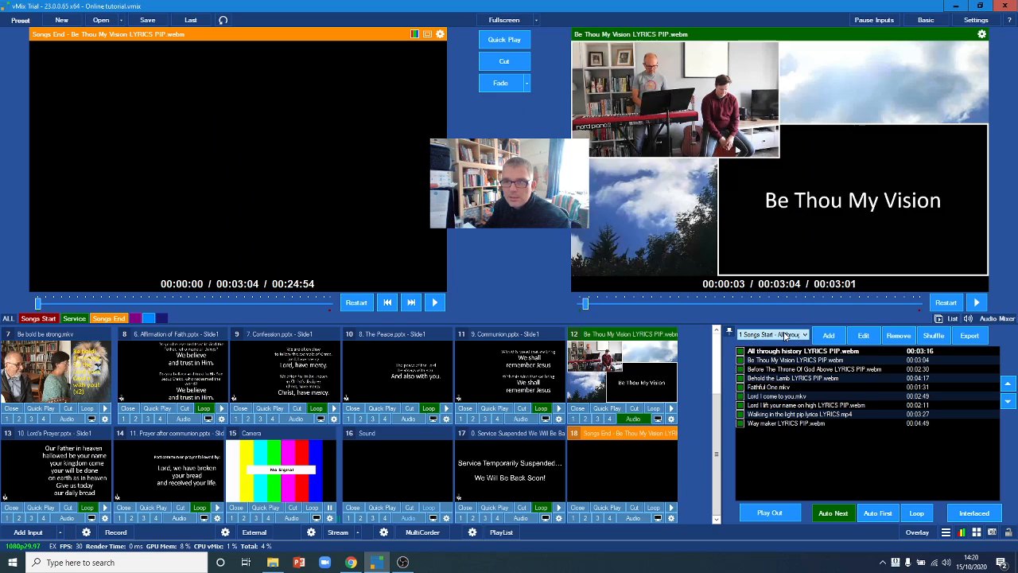
pyautogui.click(770, 356)
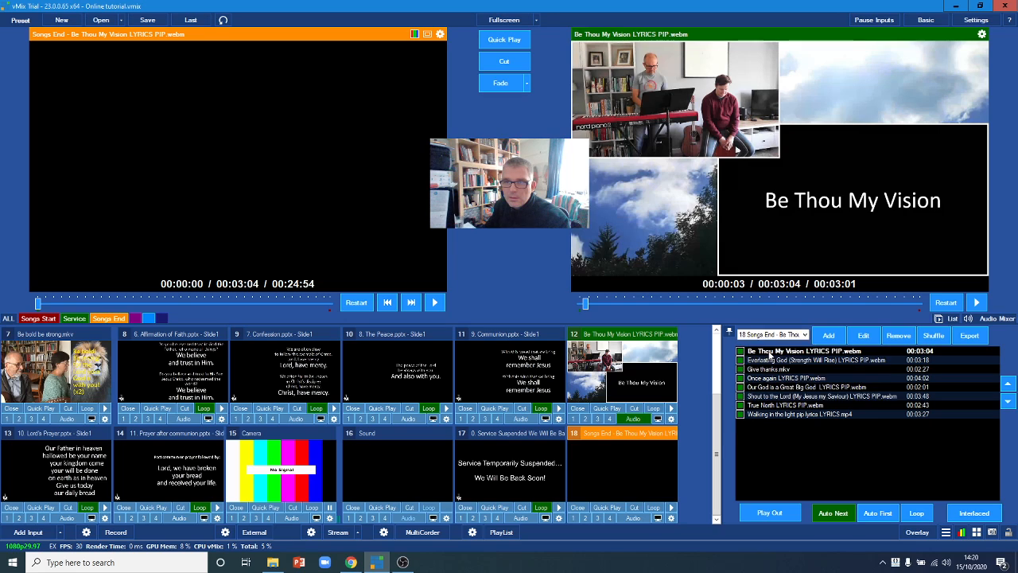
pyautogui.click(779, 334)
pyautogui.click(776, 344)
pyautogui.click(771, 334)
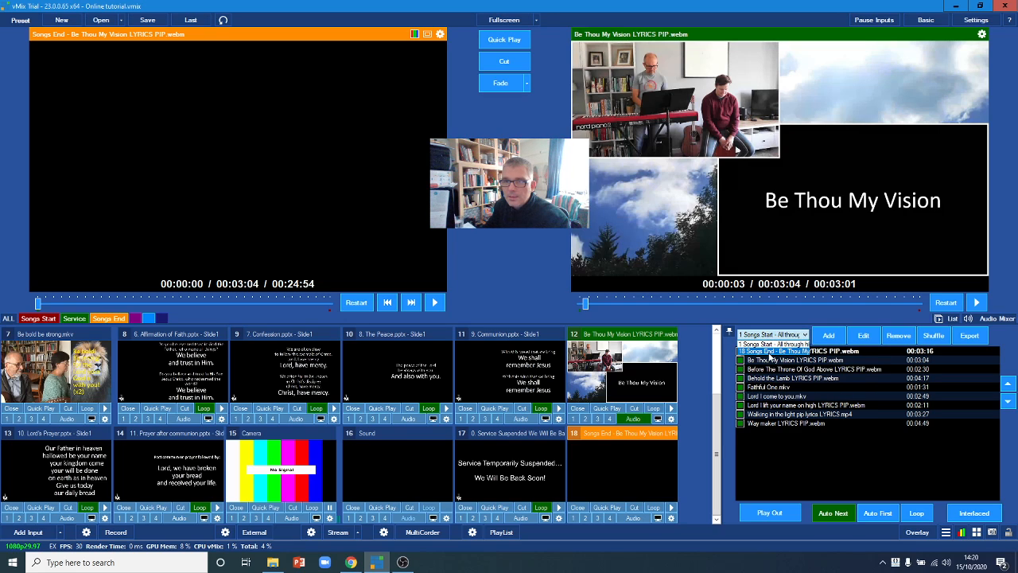
pyautogui.click(770, 351)
pyautogui.click(771, 335)
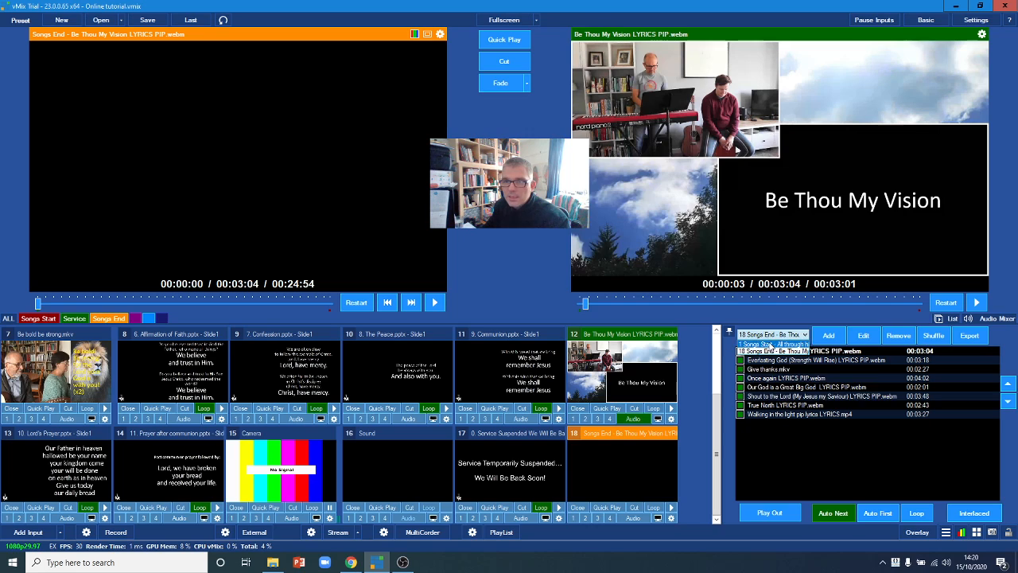
pyautogui.click(772, 344)
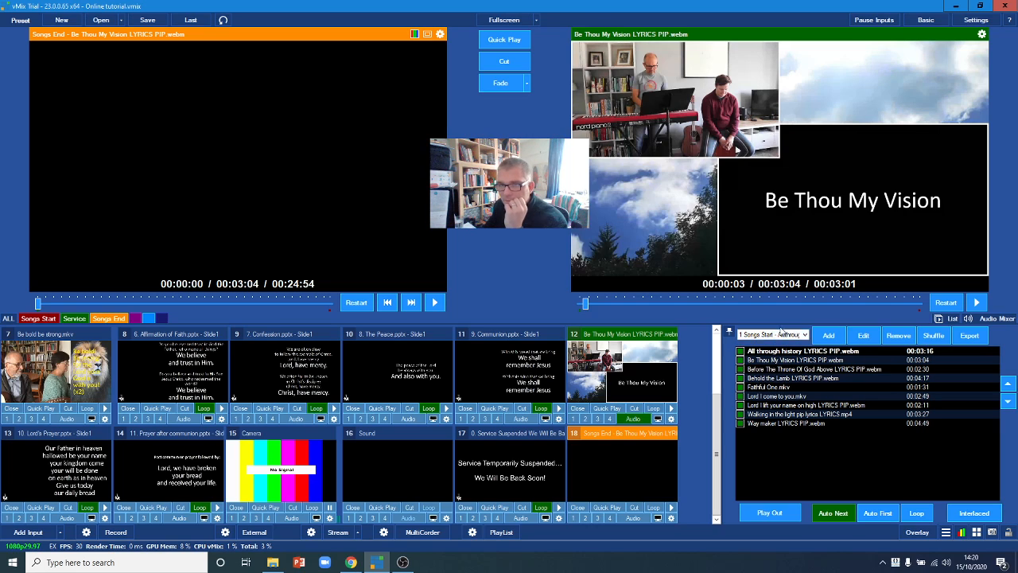
# - Move Be Thou My Vision above All through history in the Songs Start list
pyautogui.click(775, 351)
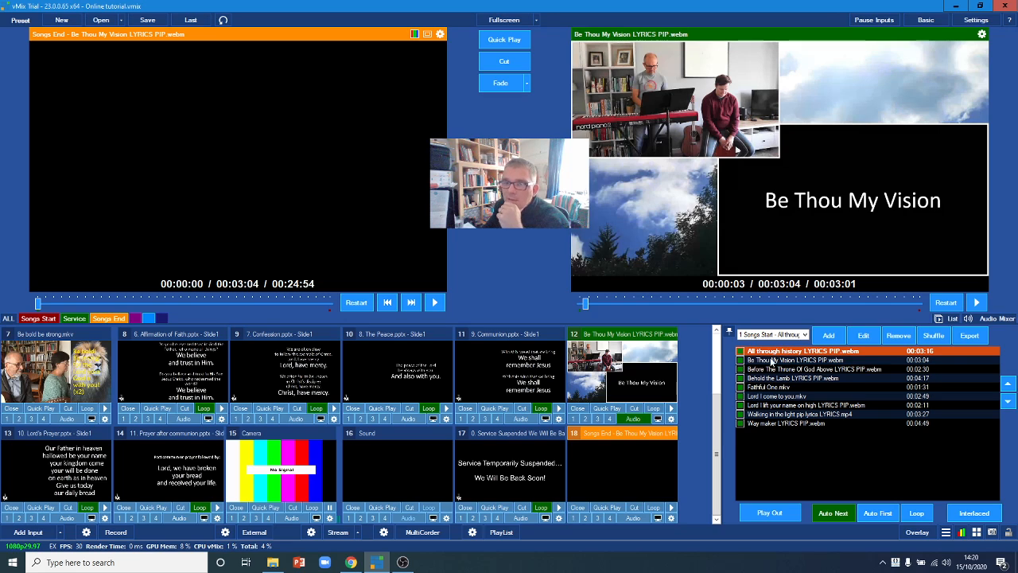
pyautogui.click(783, 359)
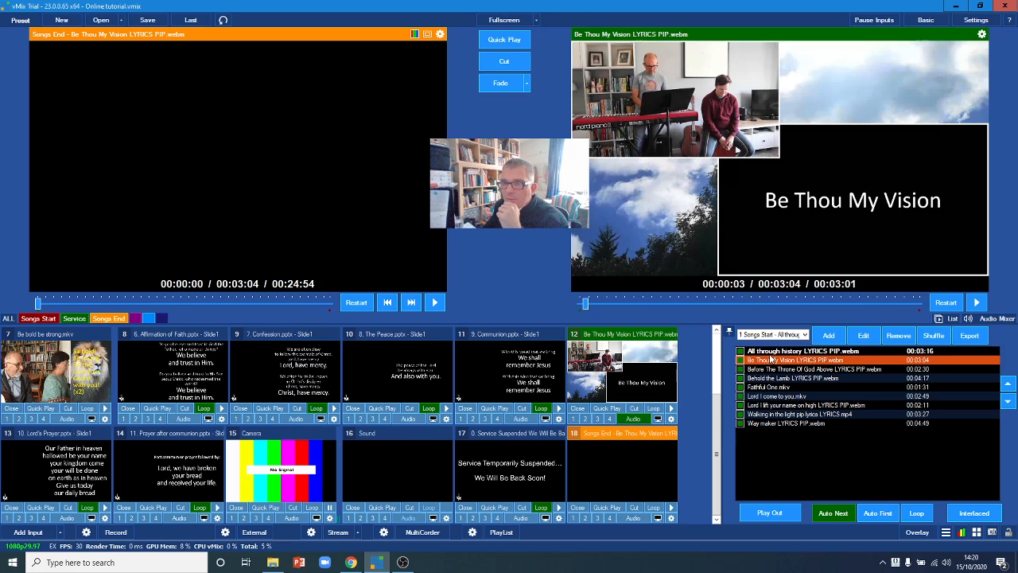
pyautogui.click(1009, 385)
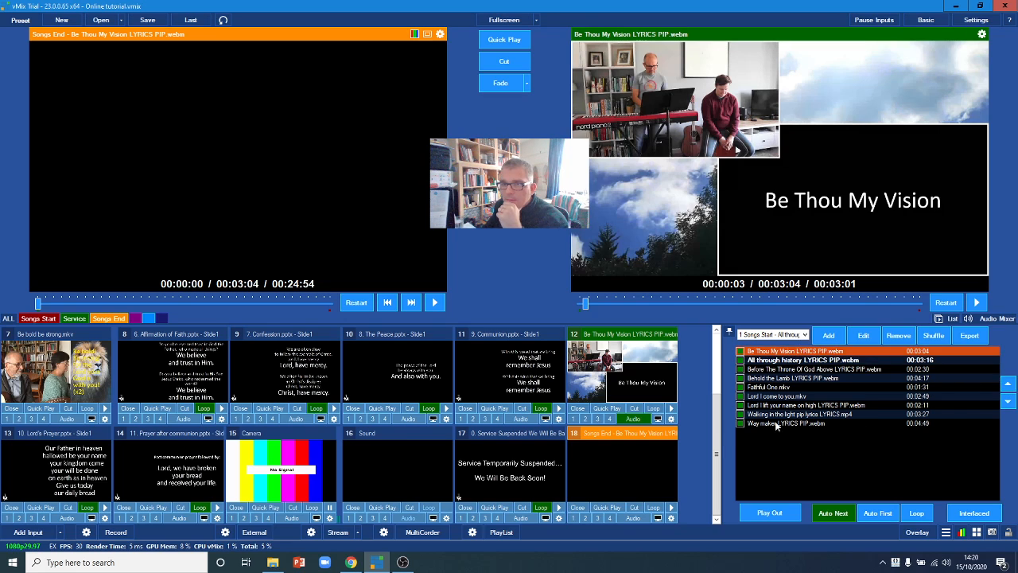
# - Move Way maker to the beginning of the Songs Start list
pyautogui.click(1009, 385)
pyautogui.click(1008, 385)
pyautogui.click(1008, 385)
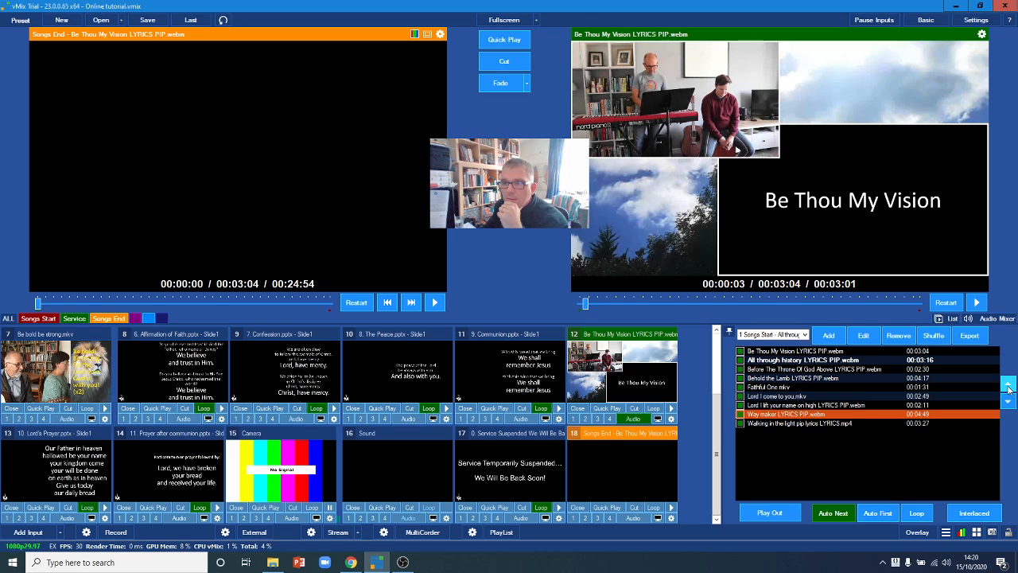
pyautogui.click(1008, 385)
pyautogui.click(1008, 385)
pyautogui.click(1009, 385)
pyautogui.click(1008, 385)
pyautogui.click(1009, 385)
pyautogui.click(1008, 385)
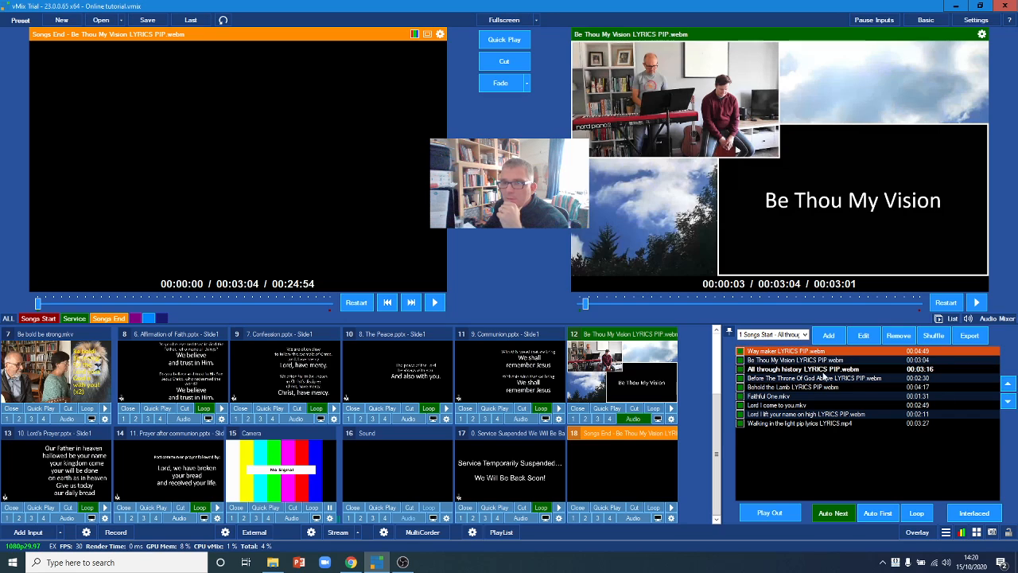
# - Move Before The Throne Of God Above up one place in Songs Start and put All through history at the end of the list
pyautogui.click(777, 379)
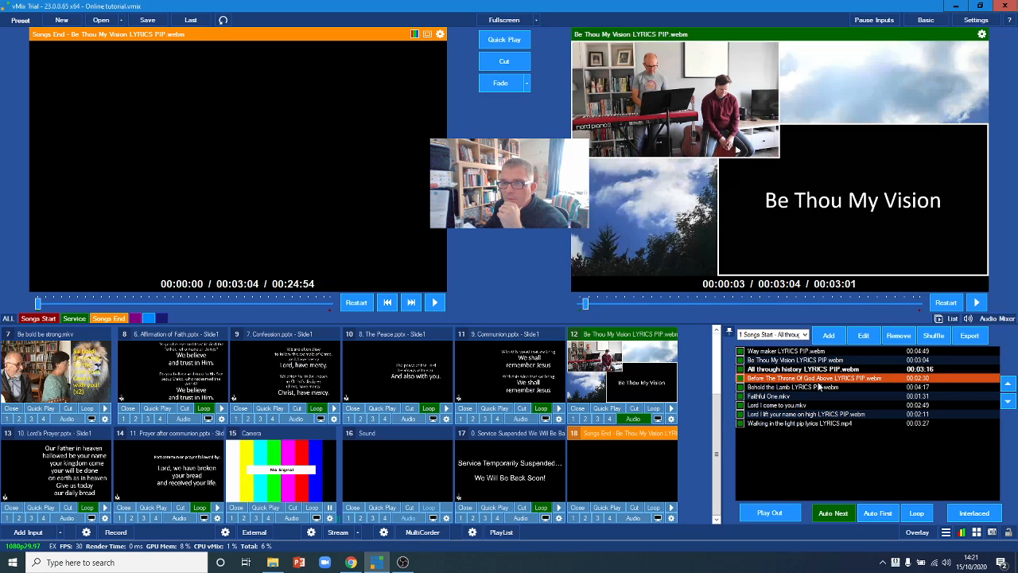
pyautogui.click(1009, 385)
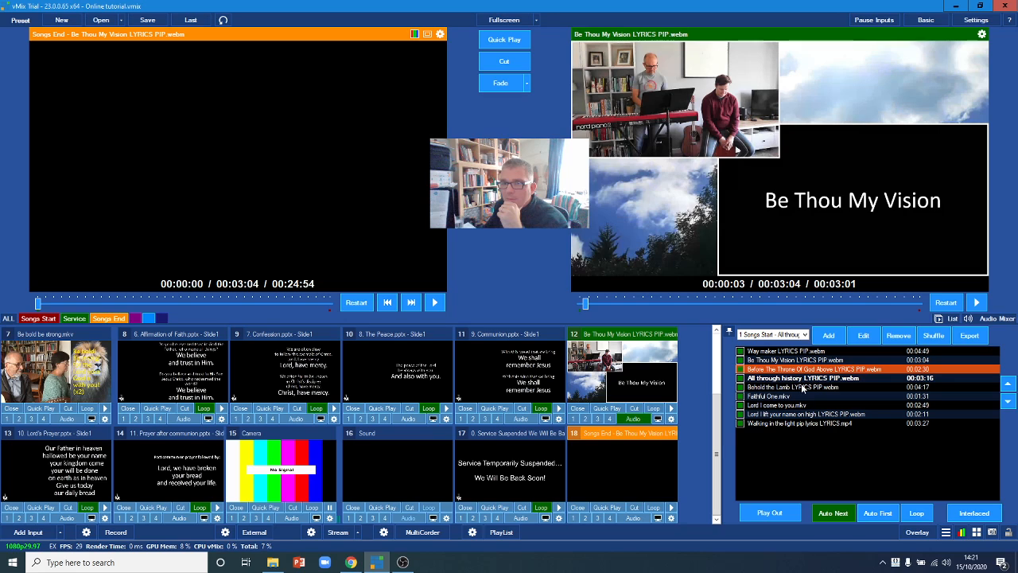
pyautogui.click(778, 379)
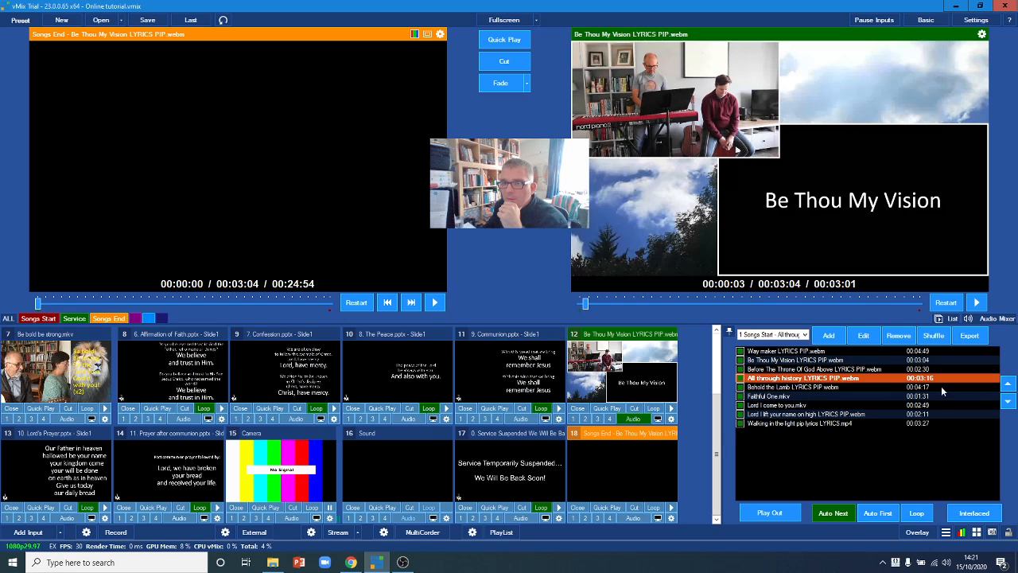
pyautogui.click(1008, 402)
pyautogui.click(1007, 402)
pyautogui.click(1008, 403)
pyautogui.click(1007, 403)
pyautogui.click(1008, 403)
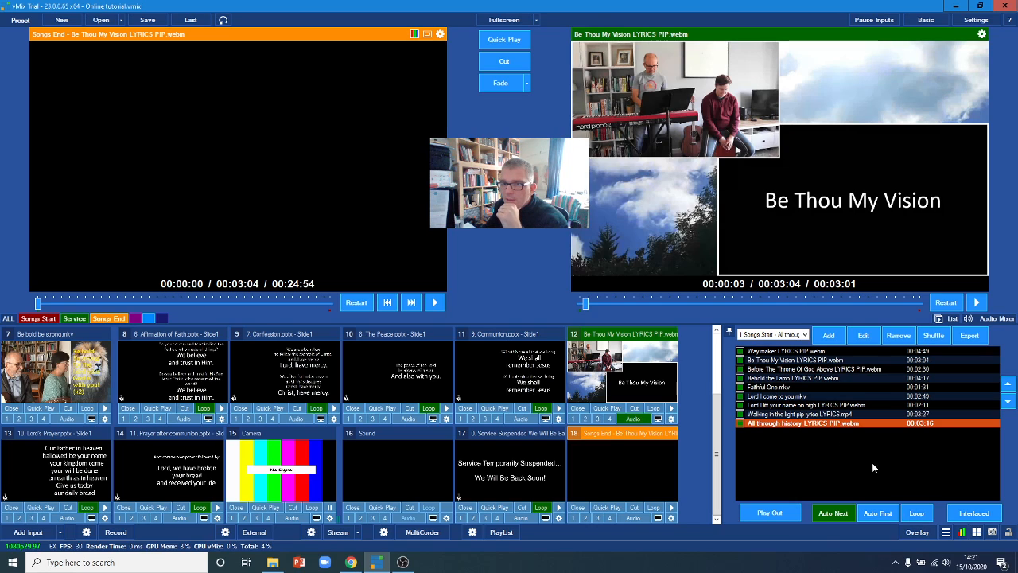
# - Turn on looping for the Songs Start list and select its first song, Way maker
pyautogui.click(919, 514)
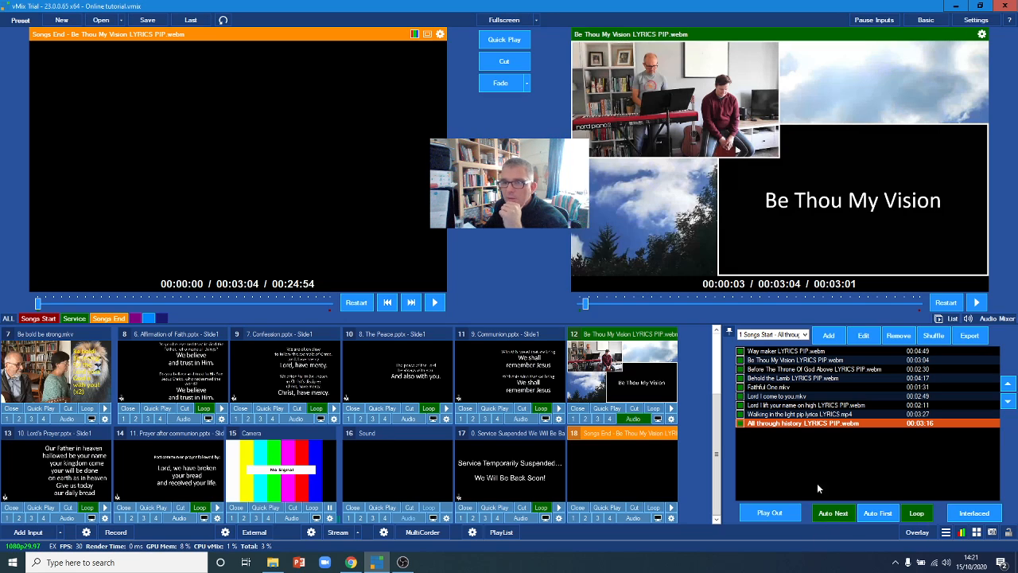
pyautogui.click(776, 352)
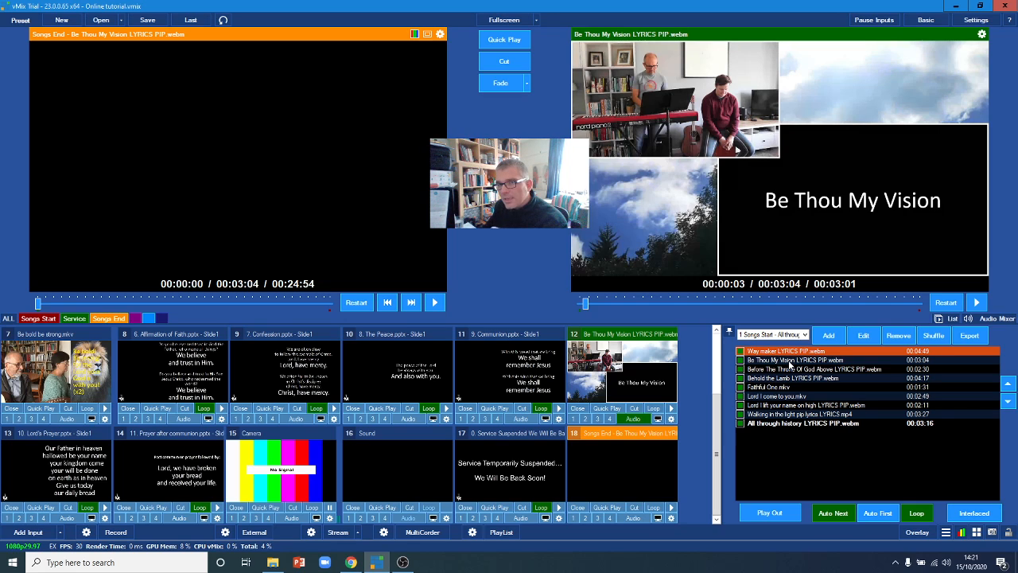
pyautogui.click(789, 362)
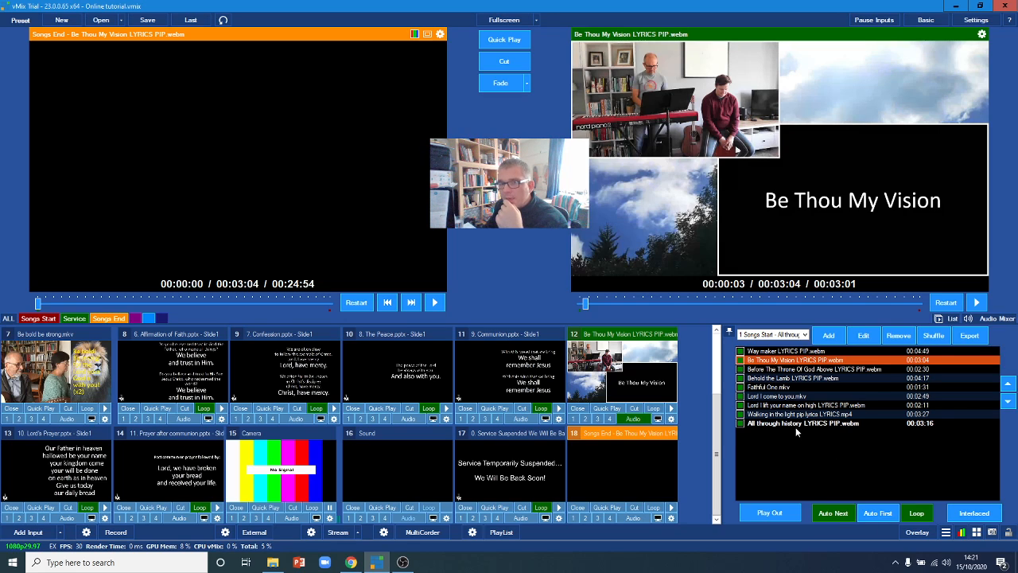
pyautogui.click(796, 424)
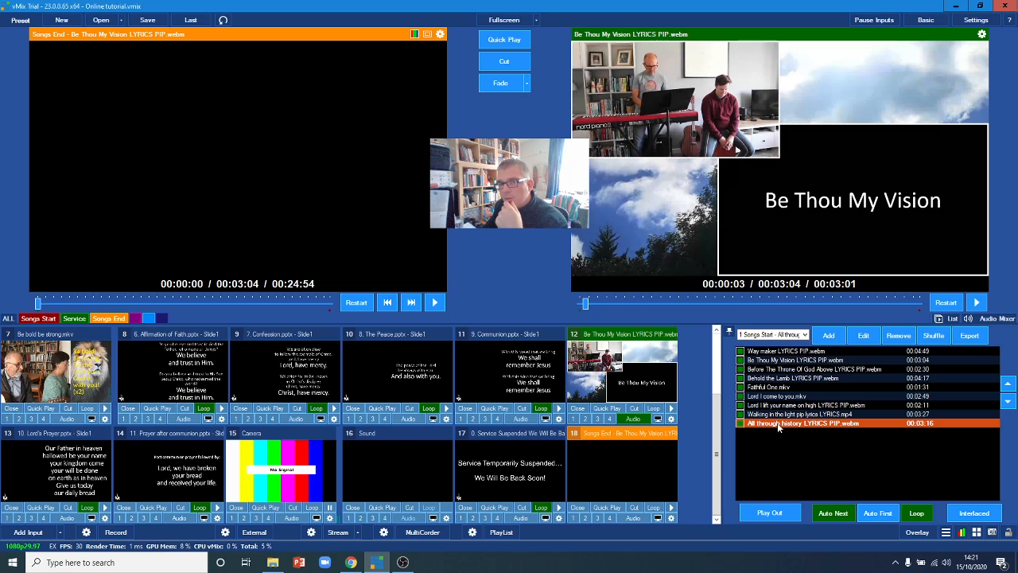
pyautogui.click(767, 352)
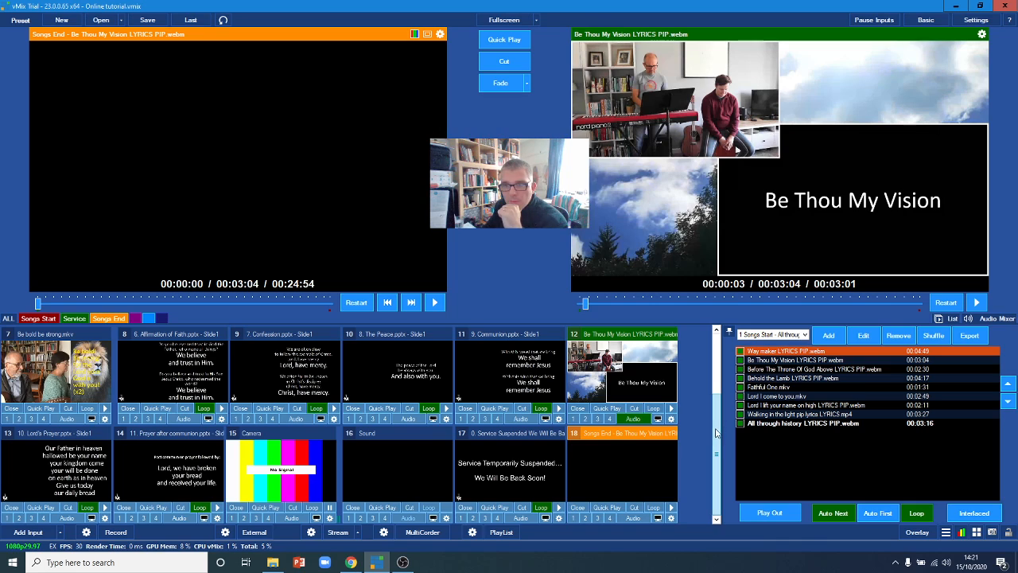
# - Save the preset over the existing Online tutorial file
pyautogui.click(500, 532)
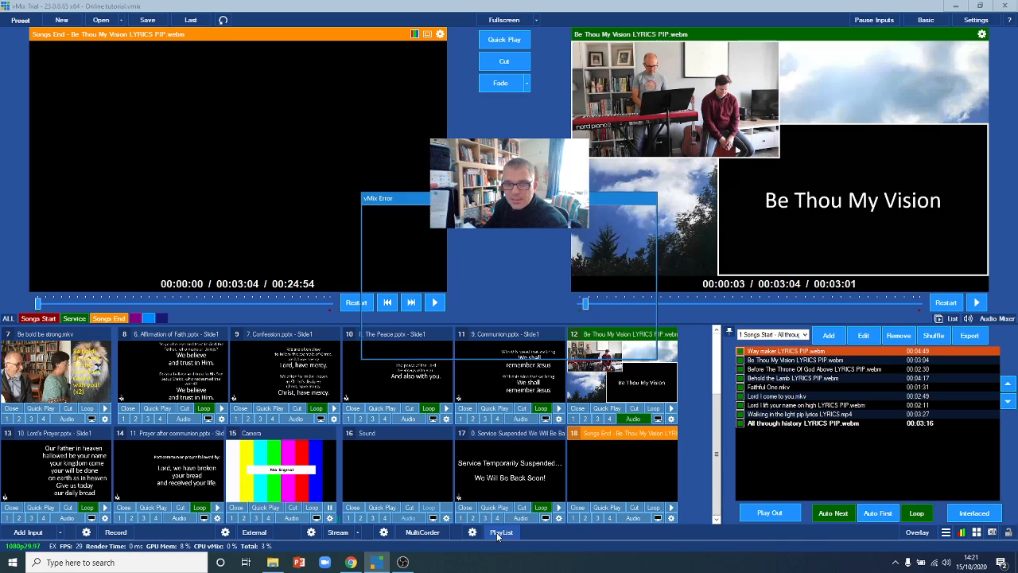
pyautogui.click(607, 288)
pyautogui.click(149, 24)
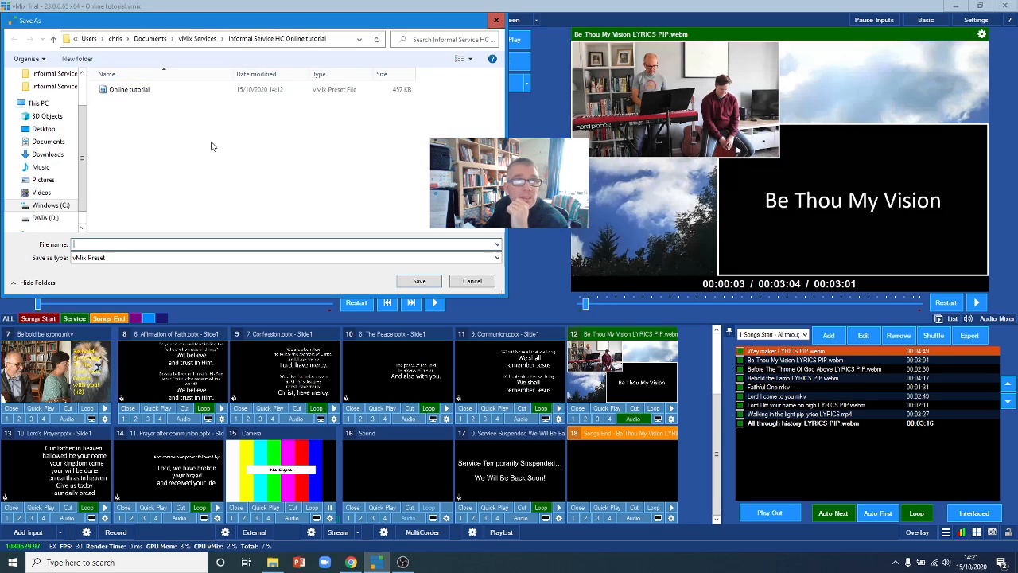
pyautogui.click(131, 89)
pyautogui.click(408, 281)
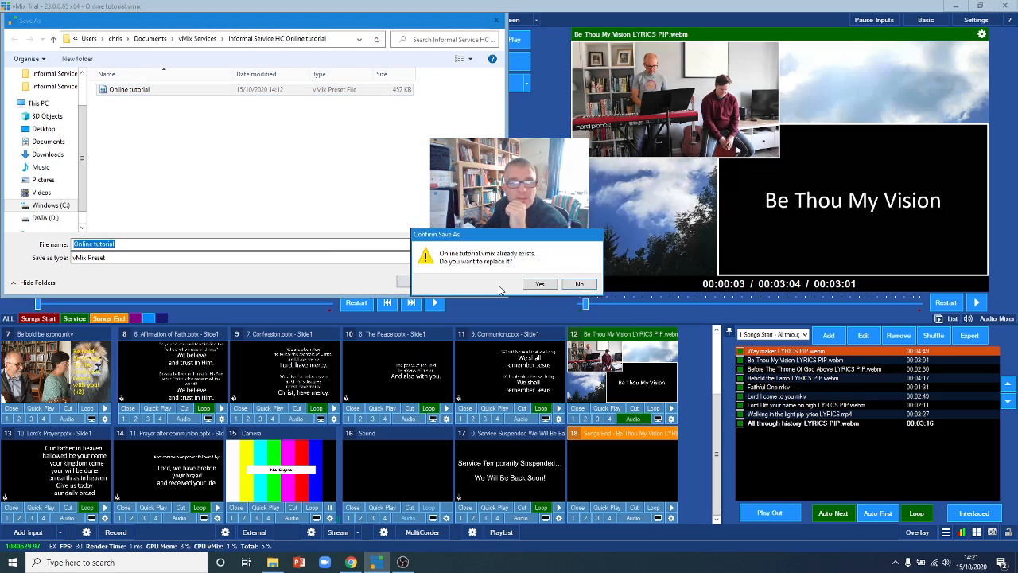
pyautogui.click(541, 283)
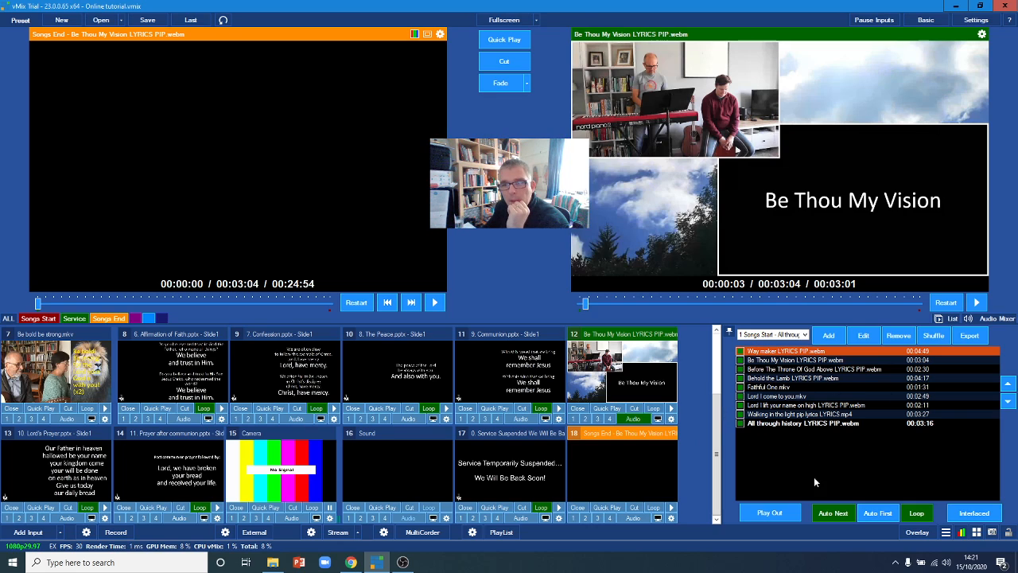
# - Switch the list view to Songs End and remove Our God is a Great Big God from it
pyautogui.click(806, 338)
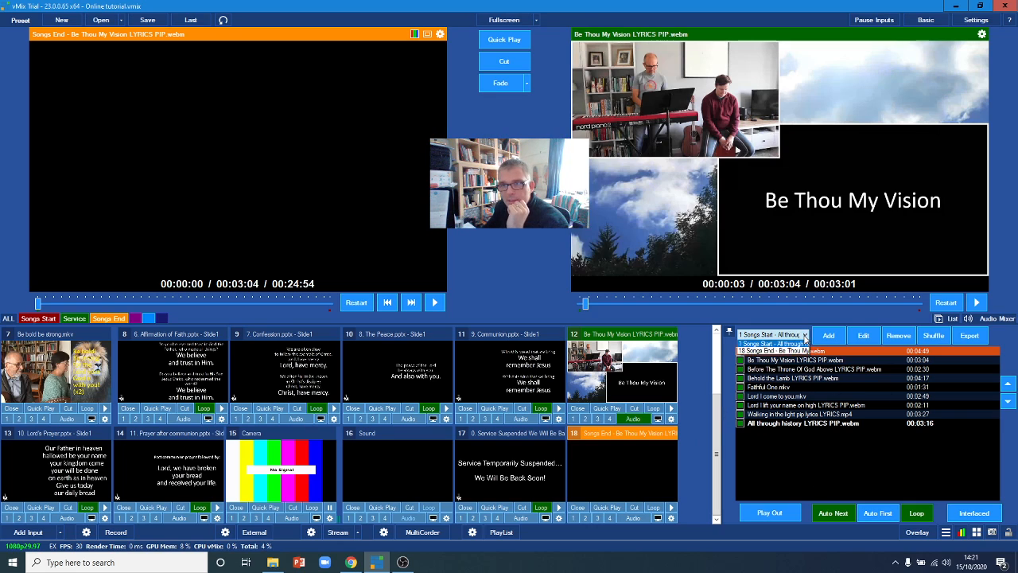
pyautogui.click(768, 358)
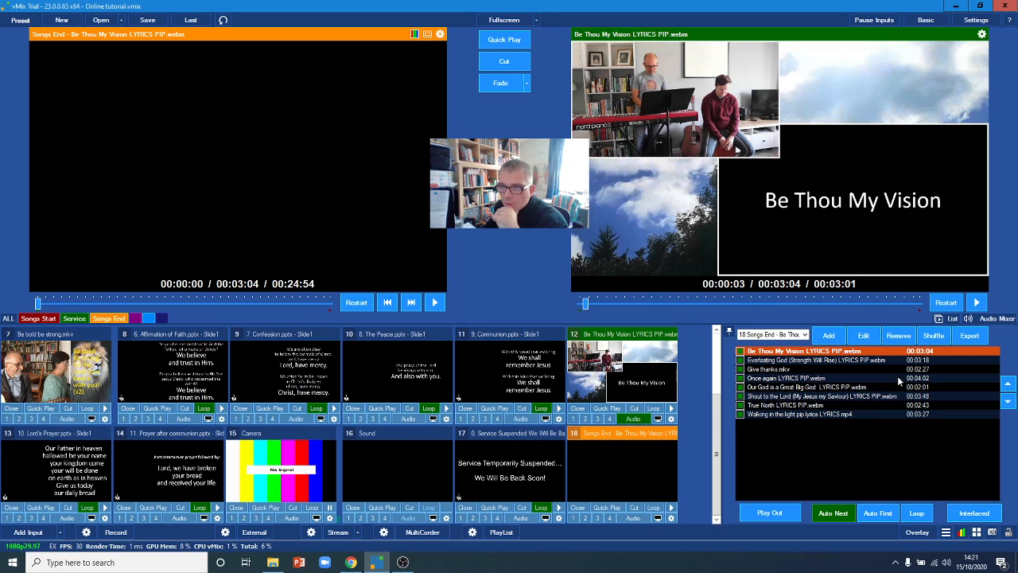
pyautogui.click(768, 390)
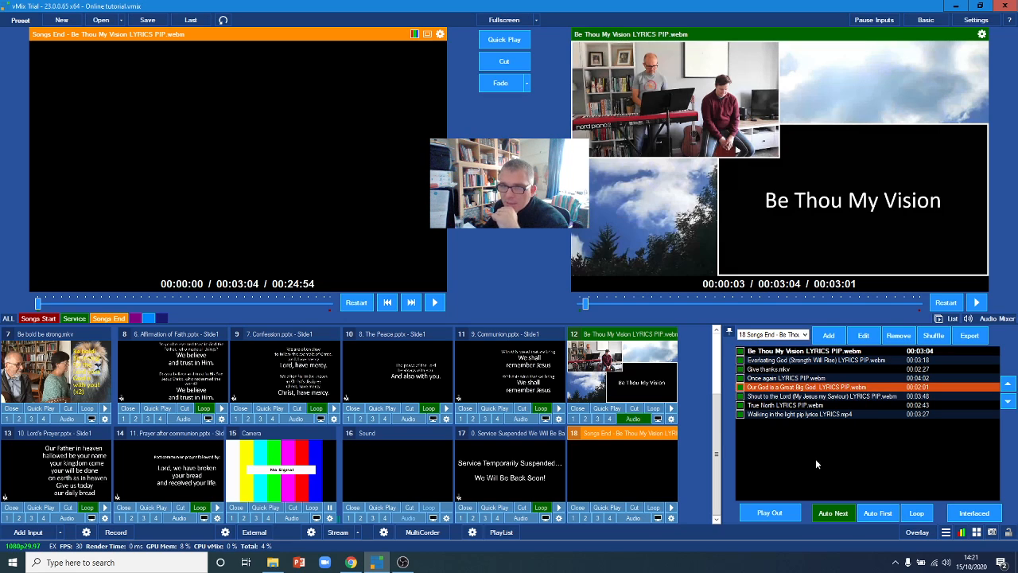
pyautogui.click(898, 335)
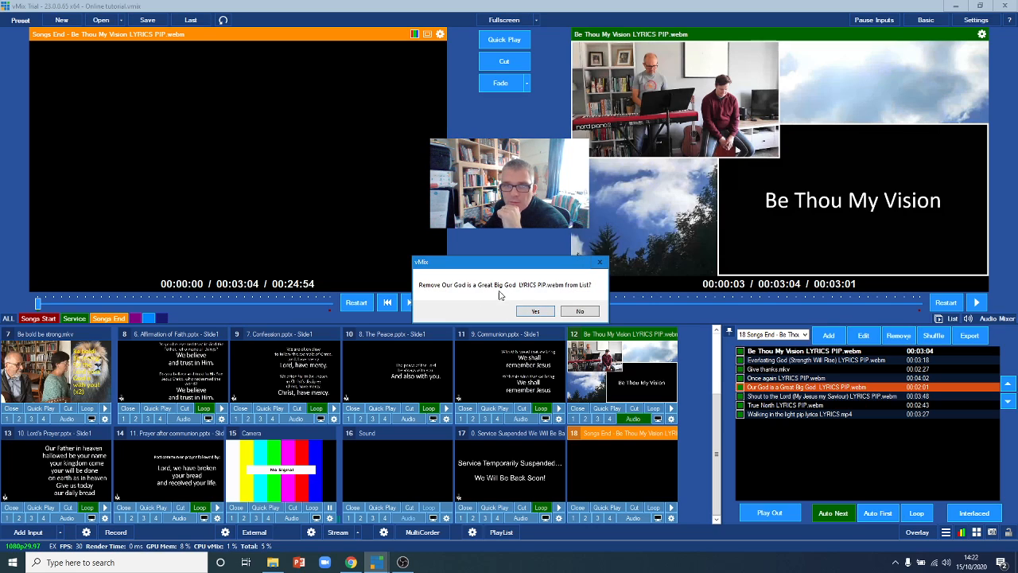
pyautogui.click(535, 311)
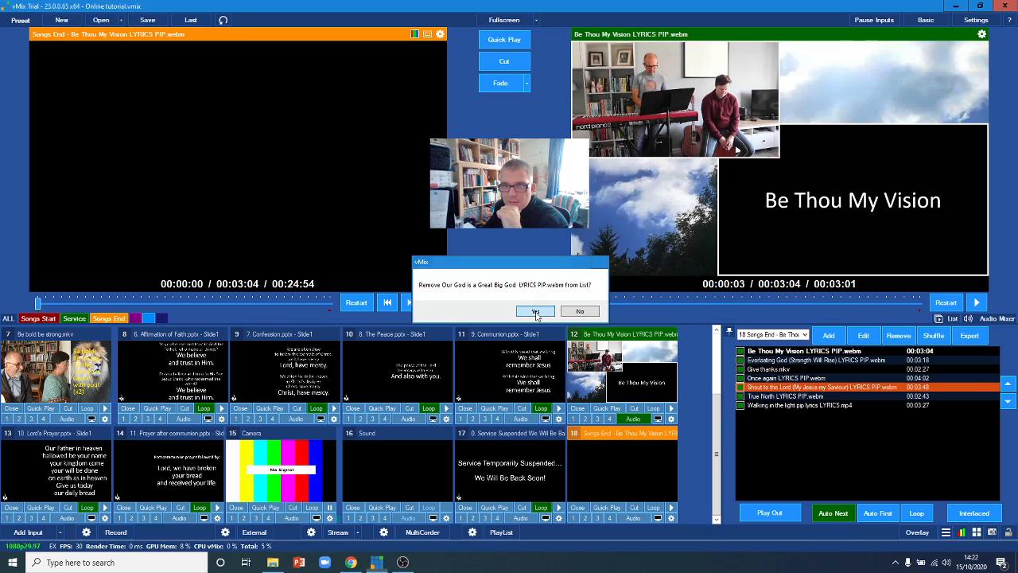
# - Remove True North from the Songs End list
pyautogui.click(772, 398)
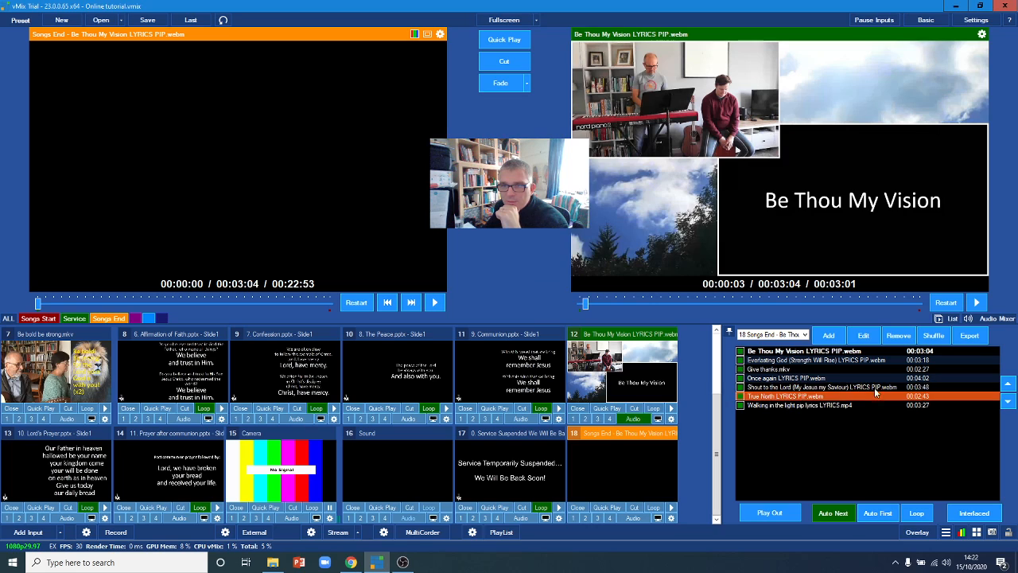
pyautogui.click(906, 340)
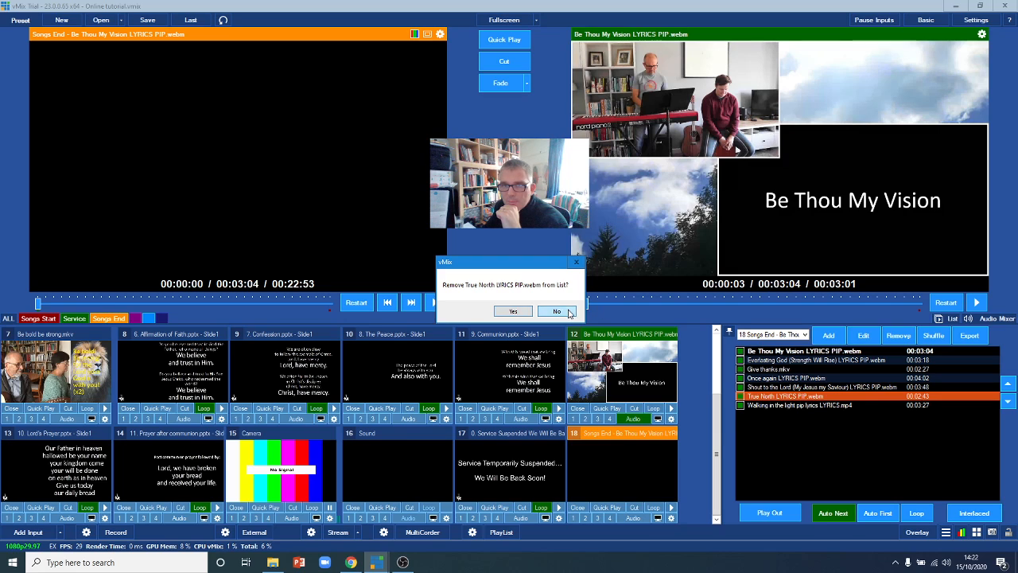
pyautogui.click(513, 311)
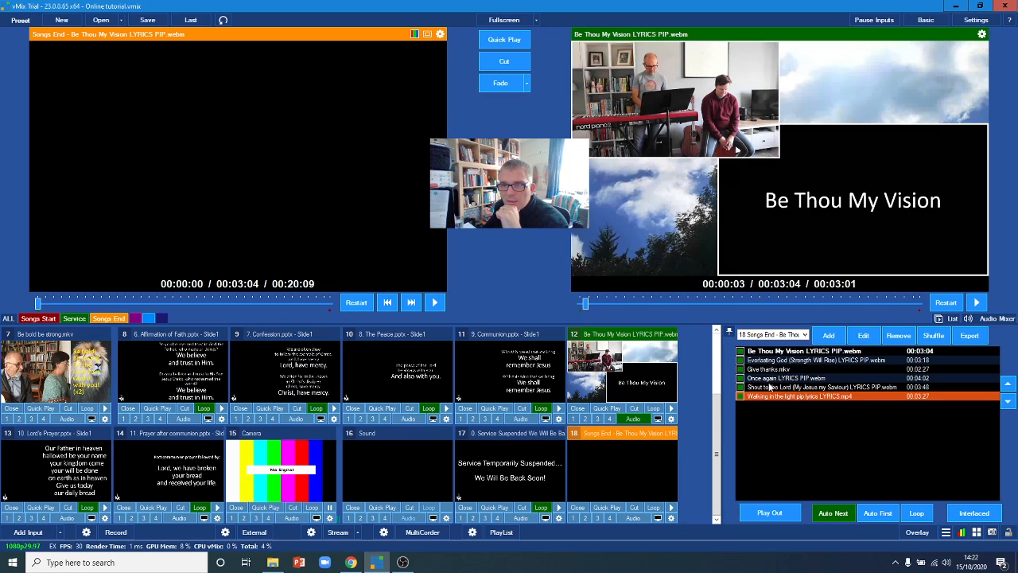
# - Shuffle the order of the Songs End list twice and turn on looping for it
pyautogui.click(936, 339)
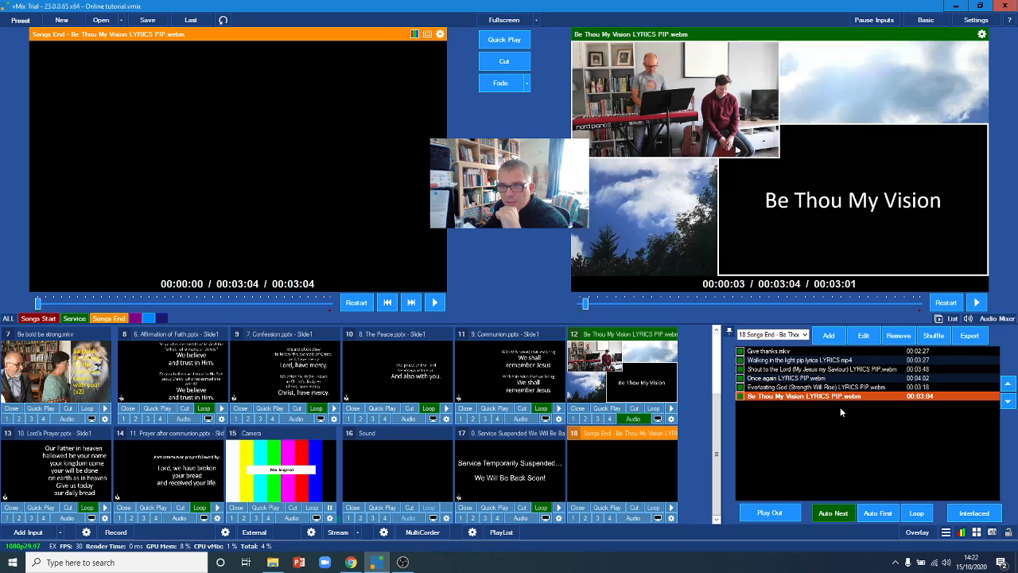
pyautogui.click(935, 336)
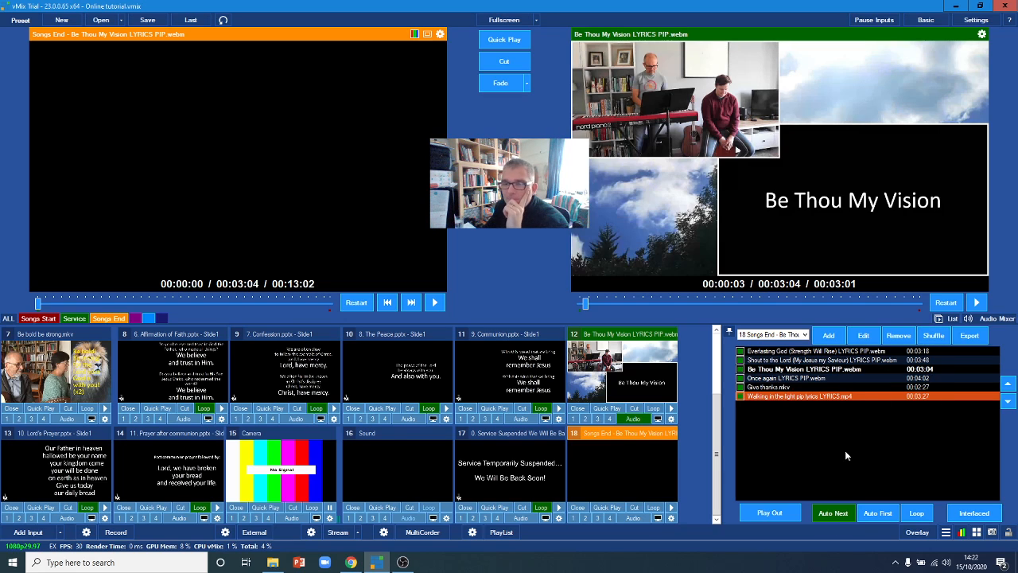
pyautogui.click(914, 513)
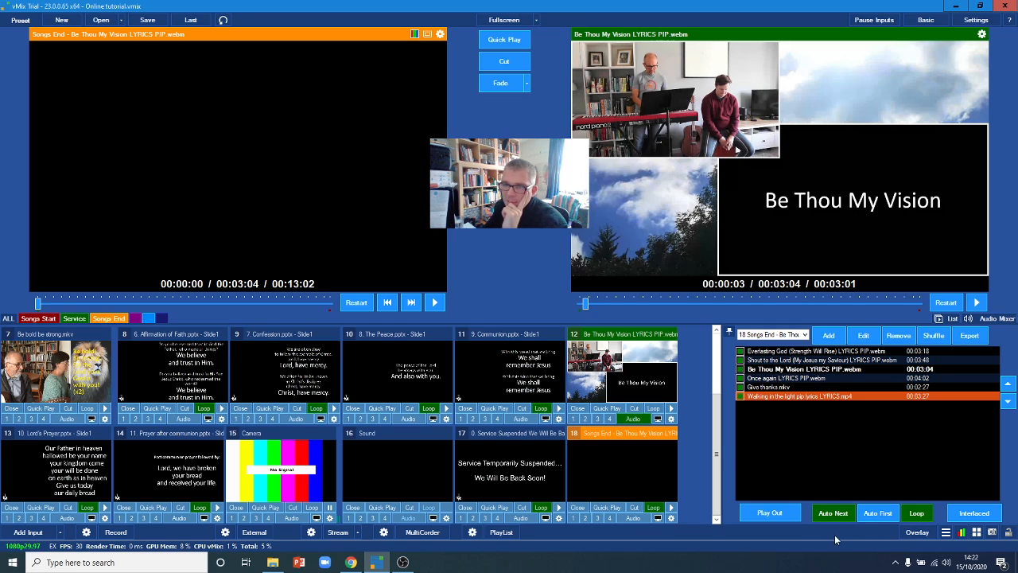
pyautogui.click(877, 513)
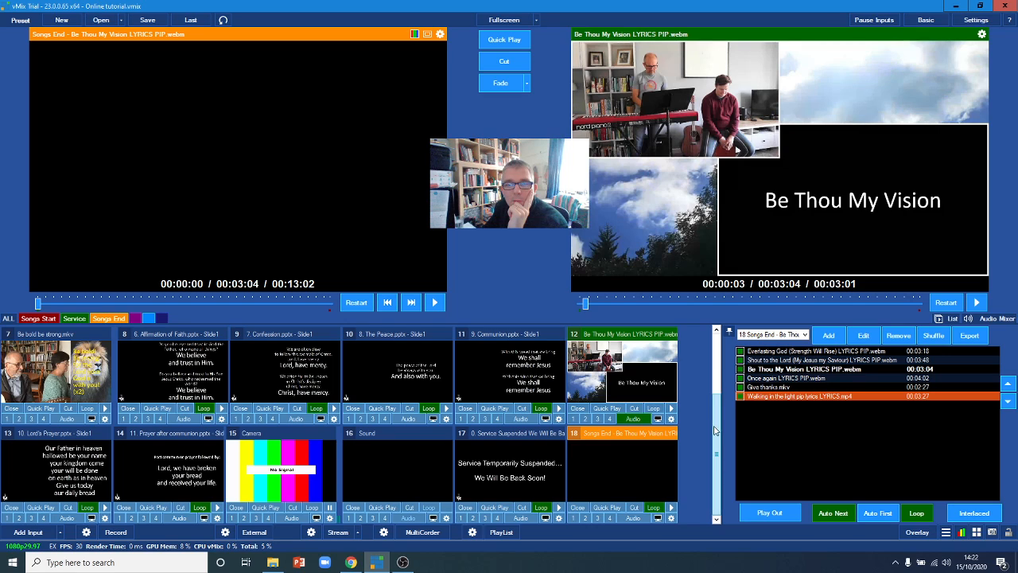
# - Look through the service inputs, previewing the Welcome to CCNG slide, the Camera input and The Lord be with you slides
pyautogui.scroll(2, 712, 336)
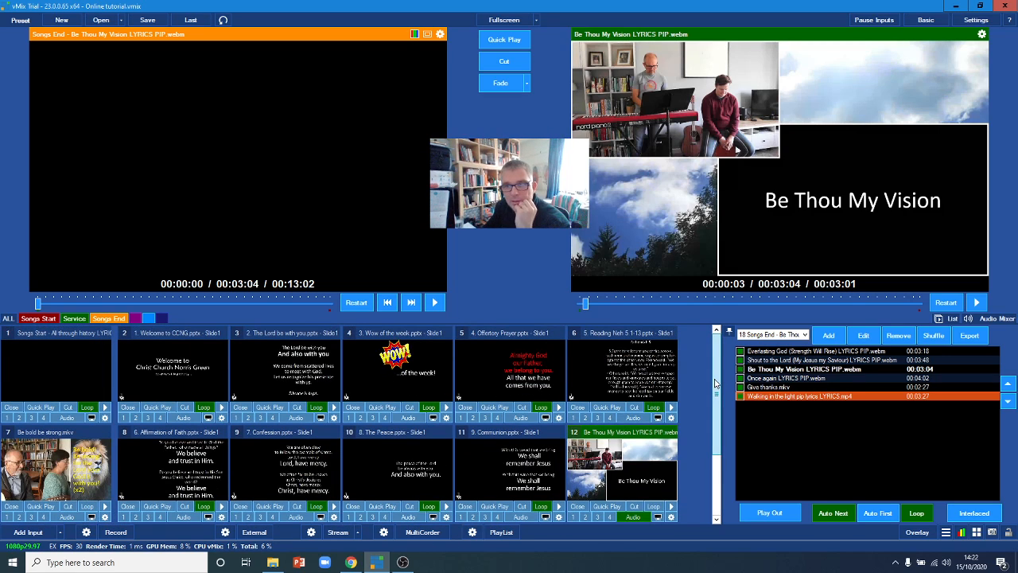
pyautogui.moveTo(714, 384); pyautogui.dragTo(722, 456)
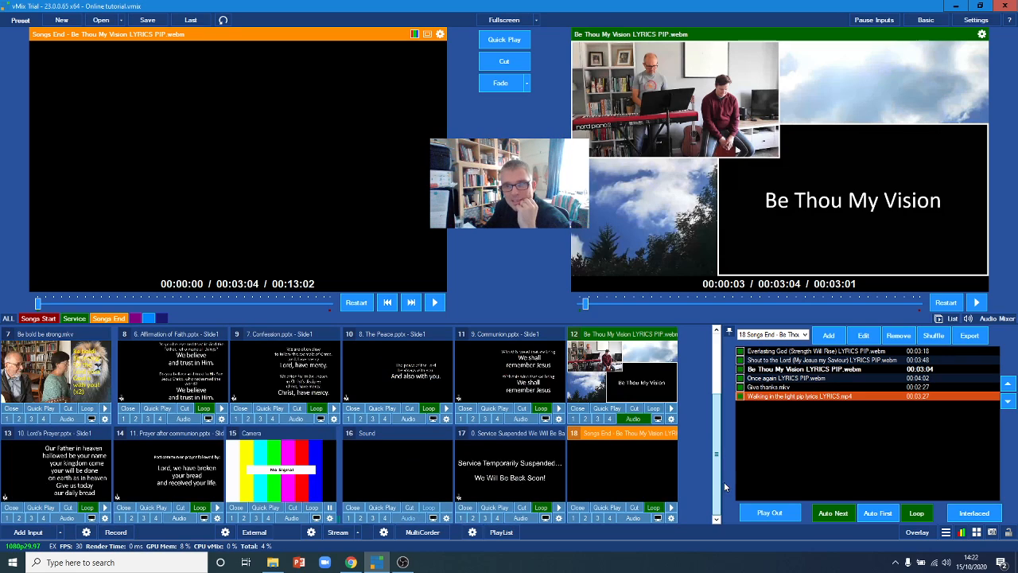
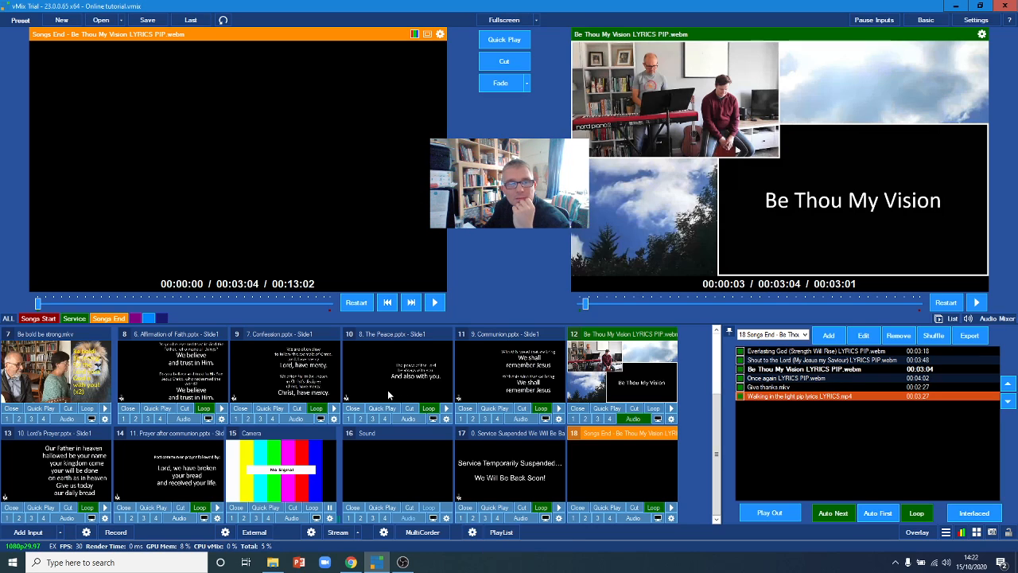
pyautogui.scroll(1, 167, 378)
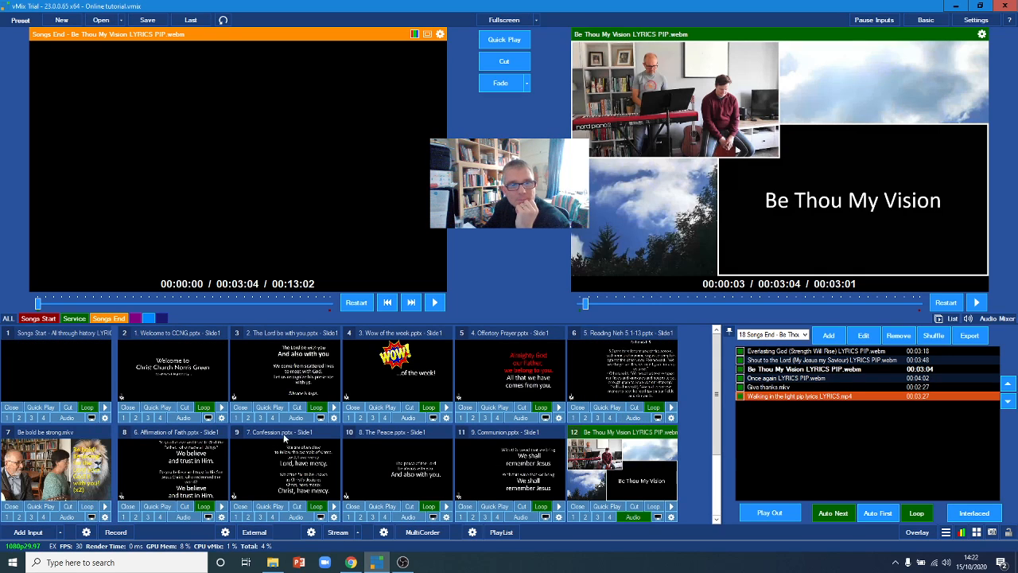
pyautogui.click(162, 379)
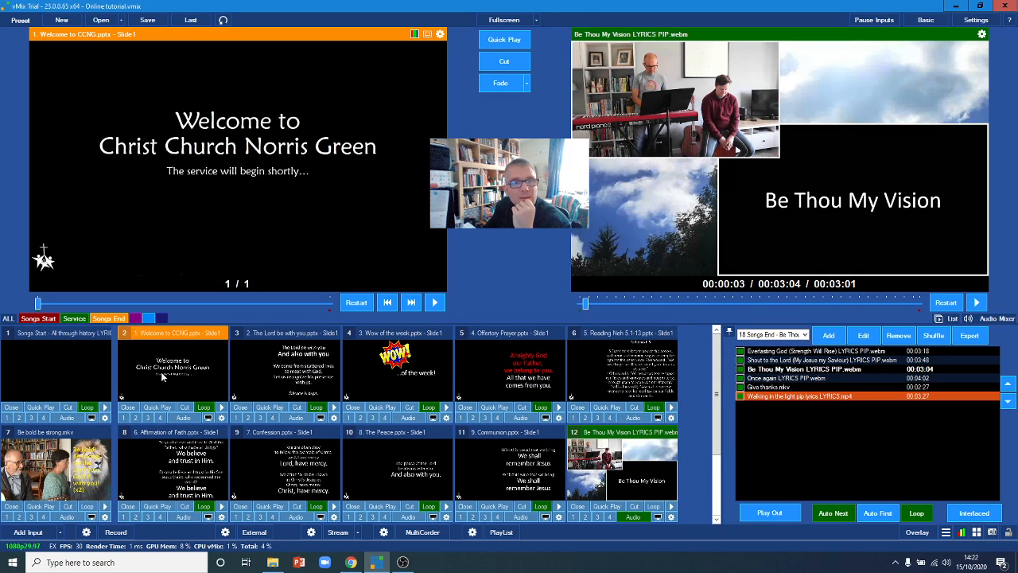
pyautogui.scroll(-1, 275, 450)
pyautogui.click(274, 450)
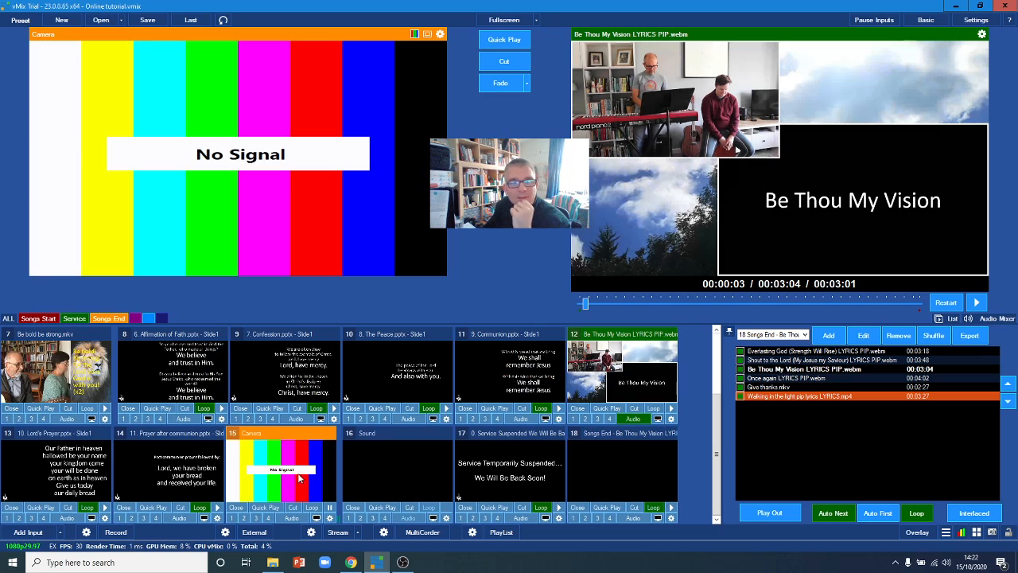
pyautogui.scroll(1, 275, 451)
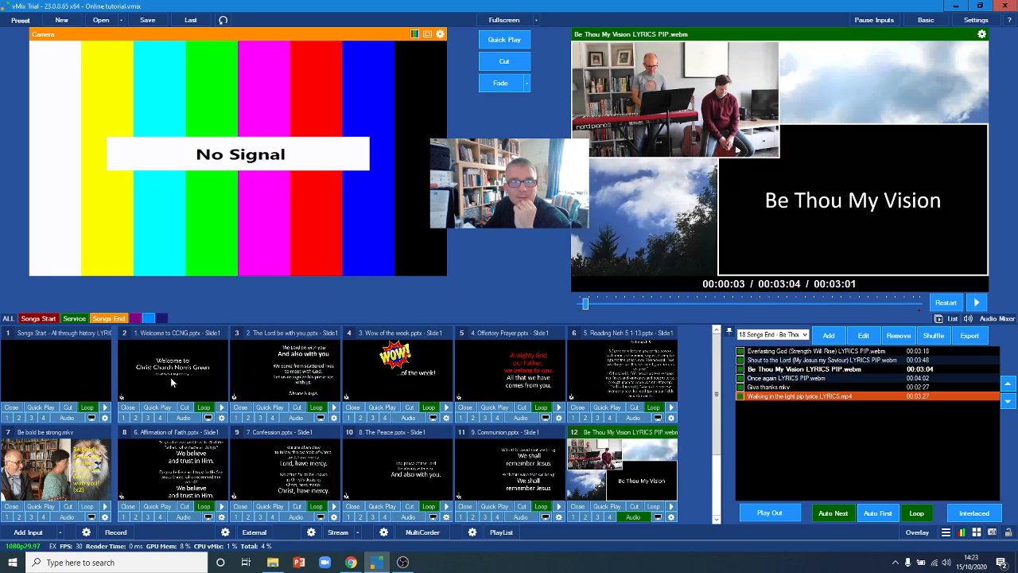
pyautogui.click(285, 367)
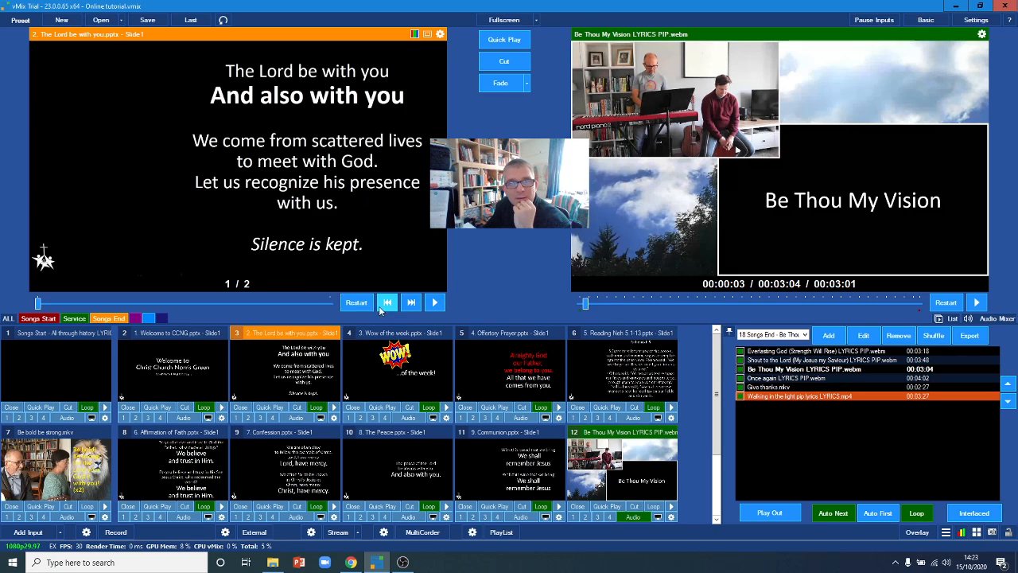
# - Fade The Lord be with you slides to the live output and apply the nine-box Multi View layout to them
pyautogui.click(498, 81)
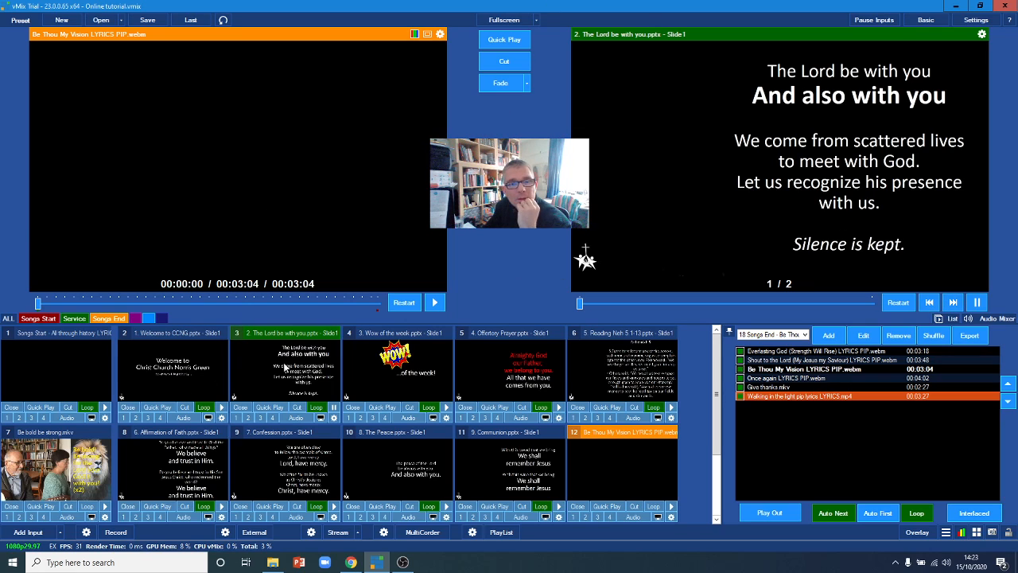
pyautogui.click(333, 416)
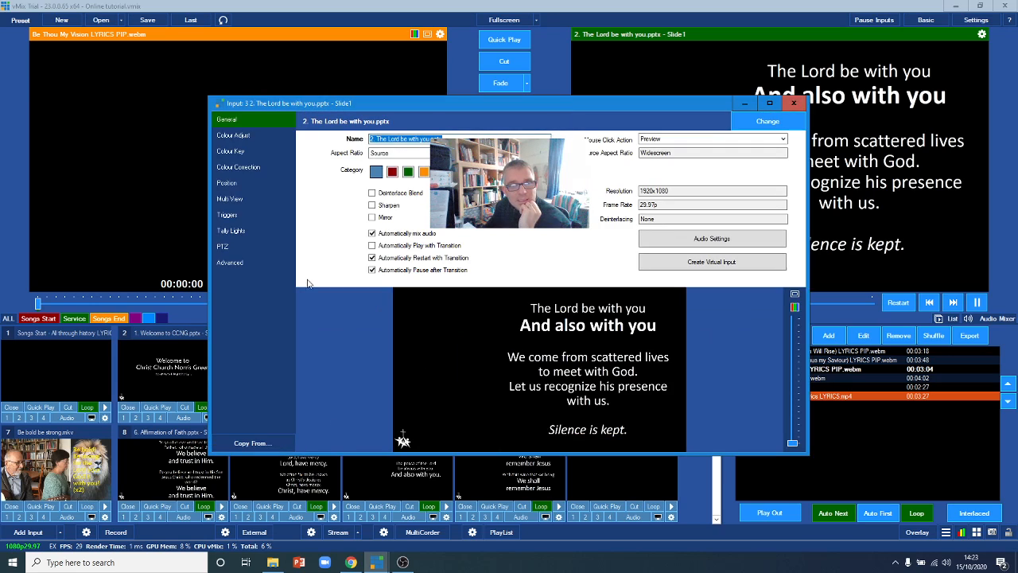
pyautogui.click(229, 198)
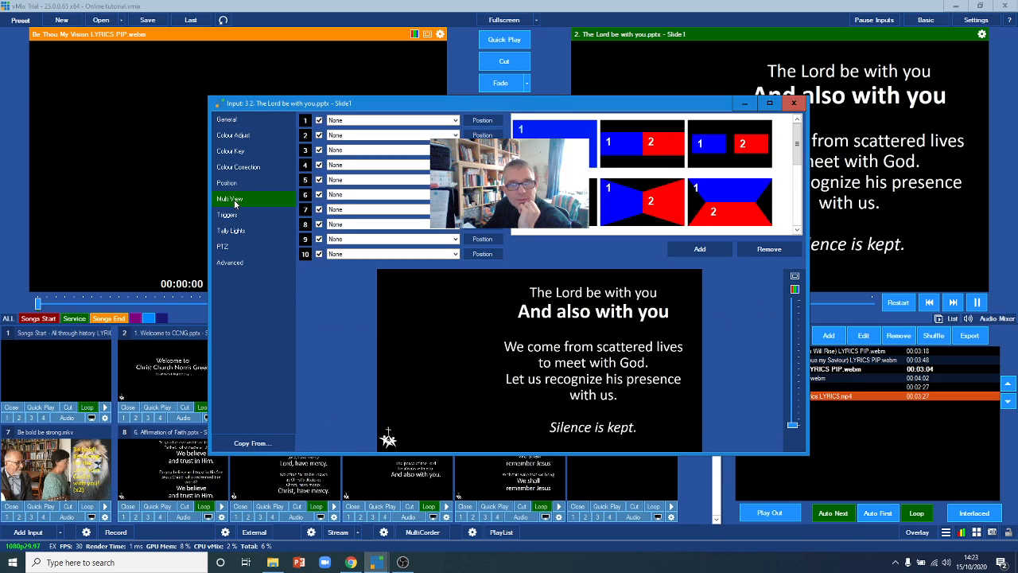
pyautogui.scroll(-3, 756, 181)
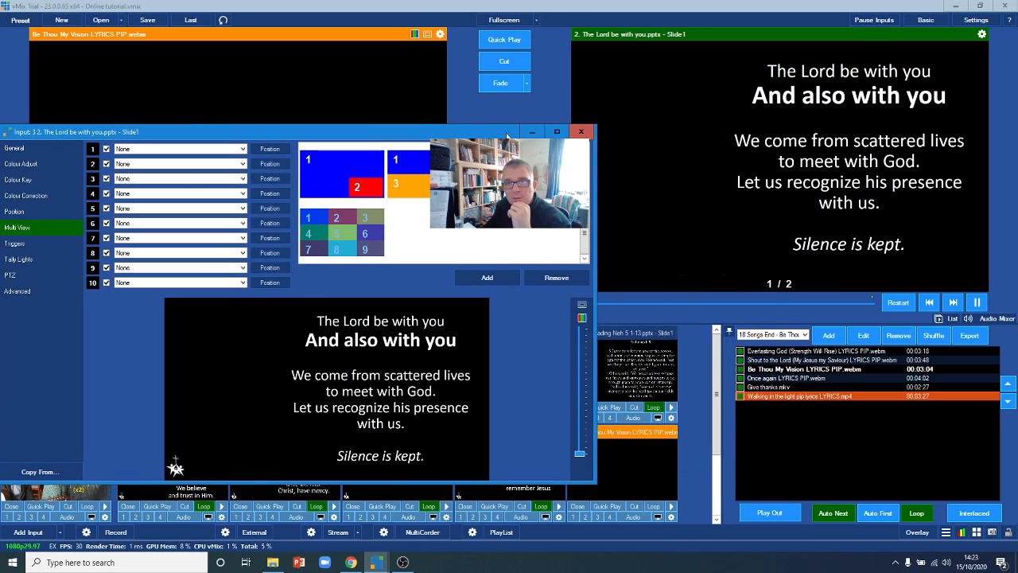
pyautogui.moveTo(507, 137); pyautogui.dragTo(426, 130)
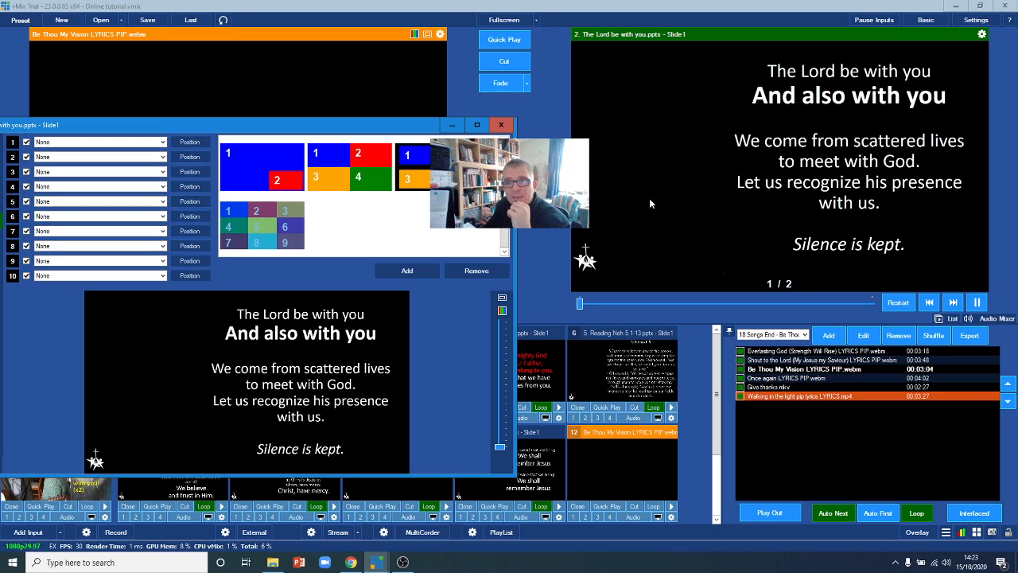
pyautogui.click(556, 119)
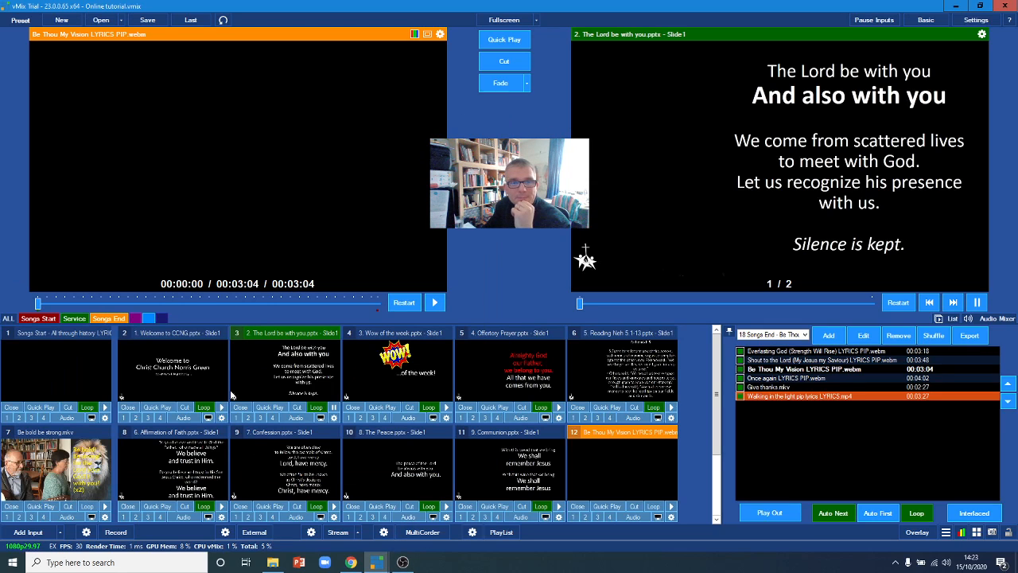
# - Try the nine-box Multi View layout with Camera as layer 4 on the Welcome to CCNG slide and preview it
pyautogui.click(222, 418)
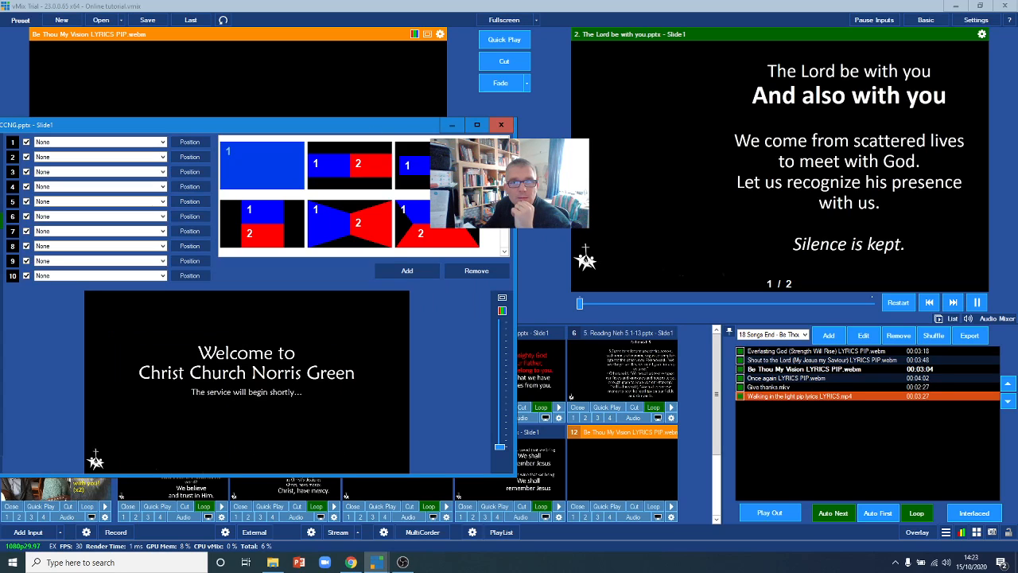
pyautogui.scroll(-3, 494, 240)
pyautogui.click(230, 230)
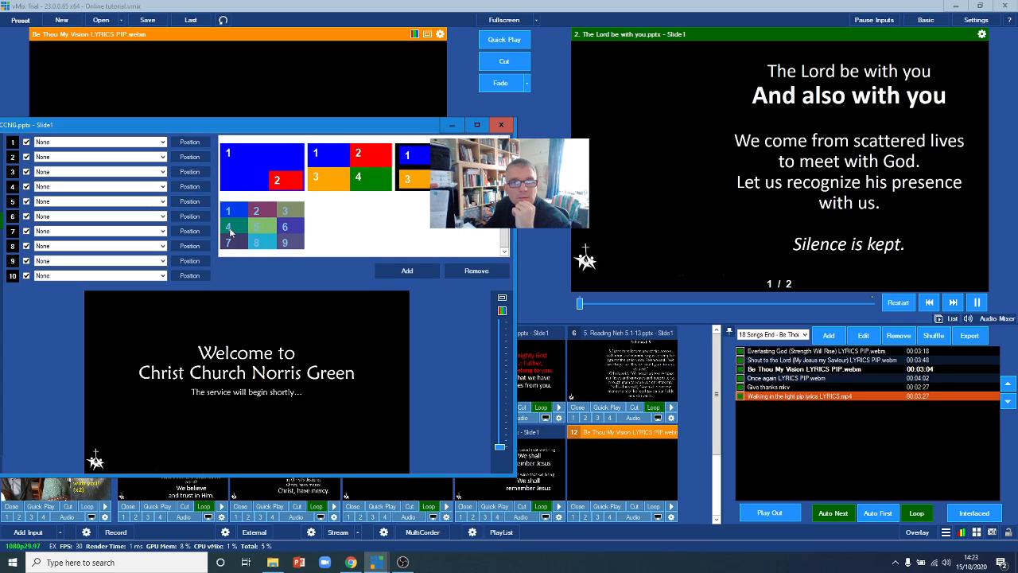
pyautogui.moveTo(64, 125); pyautogui.dragTo(298, 85)
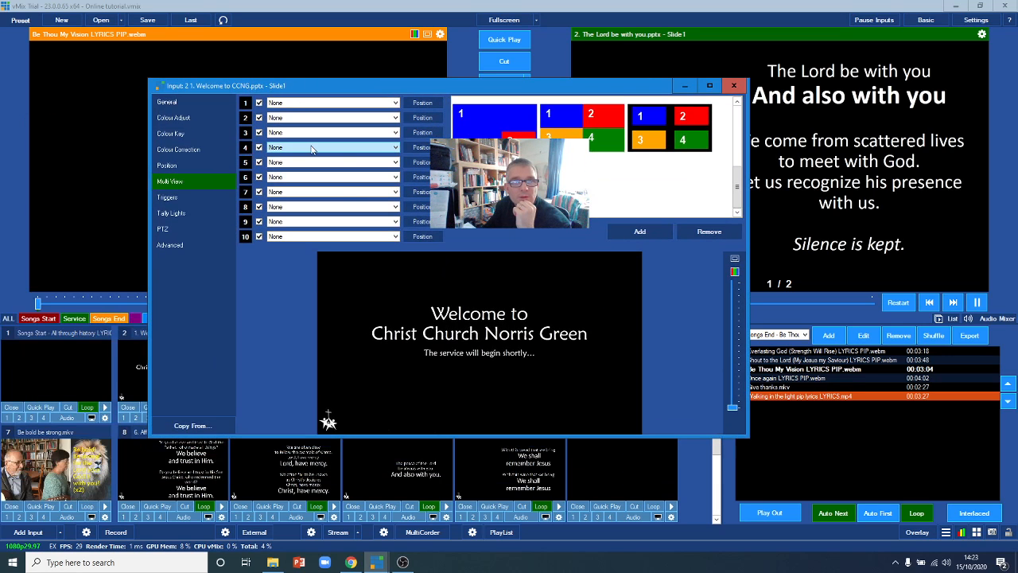
pyautogui.click(278, 148)
pyautogui.click(287, 253)
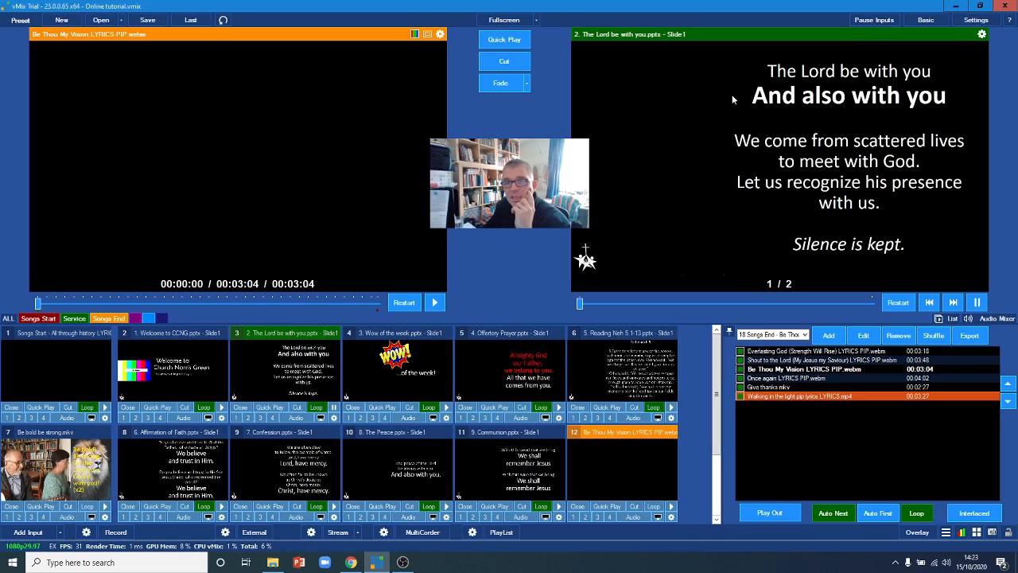
pyautogui.click(734, 86)
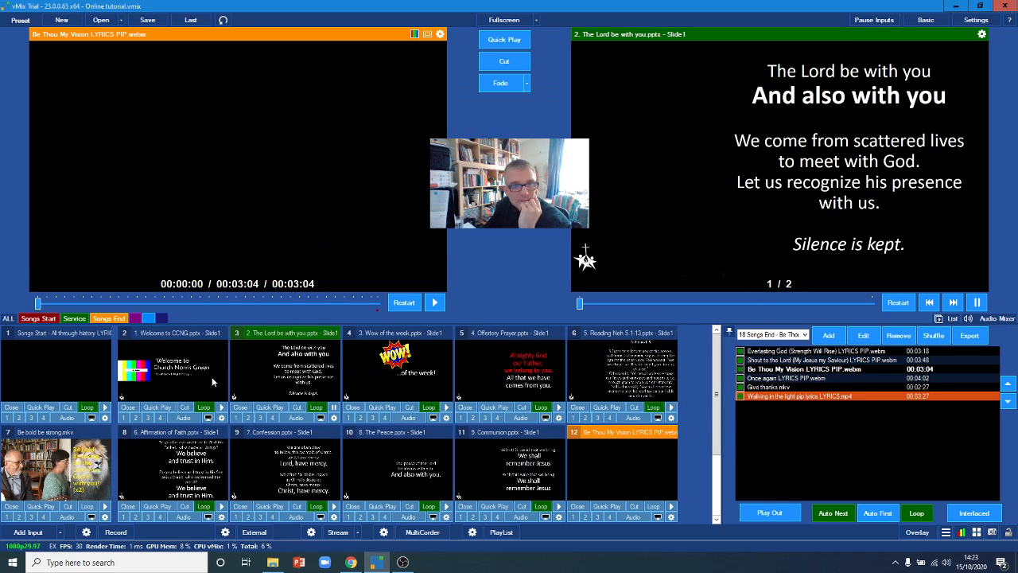
pyautogui.click(143, 380)
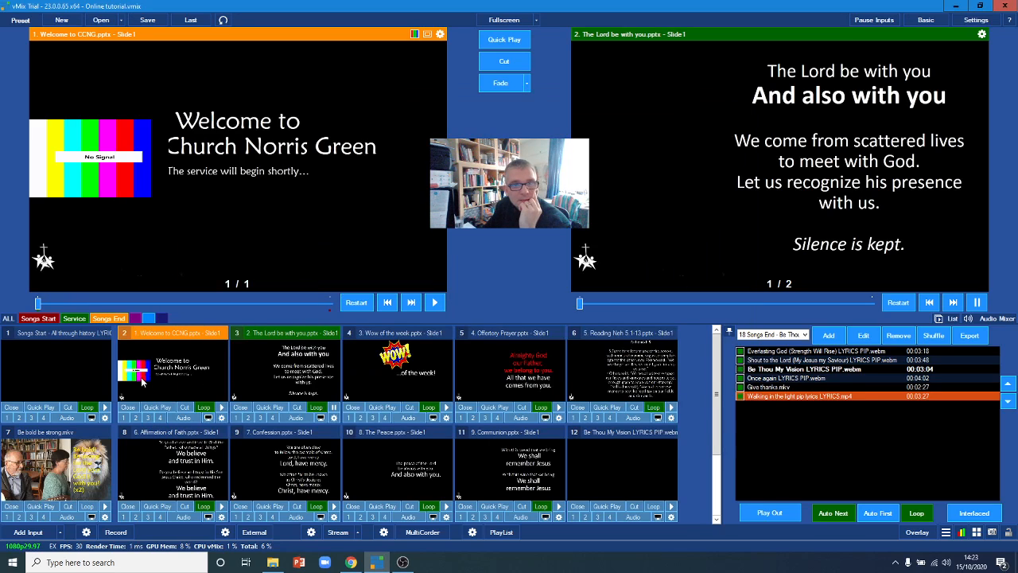
# - Reset Multi View layer 4 of the Welcome to CCNG slide to None
pyautogui.click(221, 418)
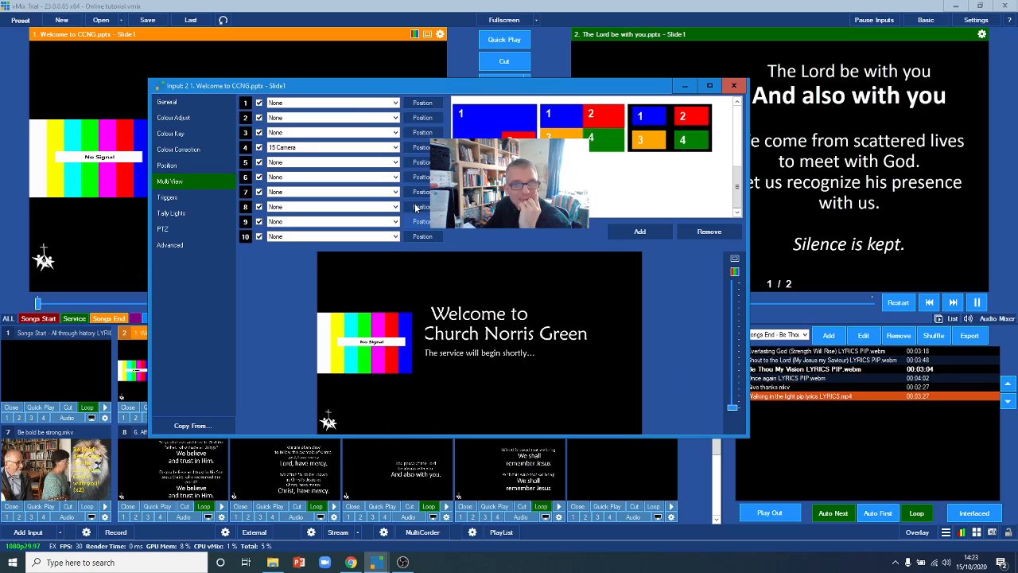
pyautogui.click(310, 147)
pyautogui.click(310, 160)
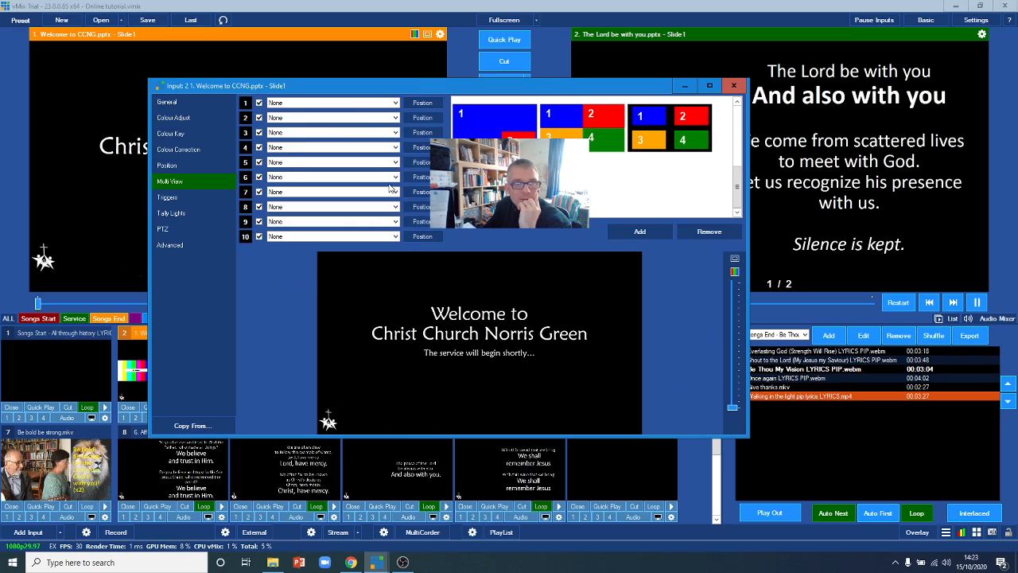
pyautogui.click(733, 85)
# - Set Multi View layer 4 of The Lord be with you slides to the Camera input
pyautogui.click(306, 384)
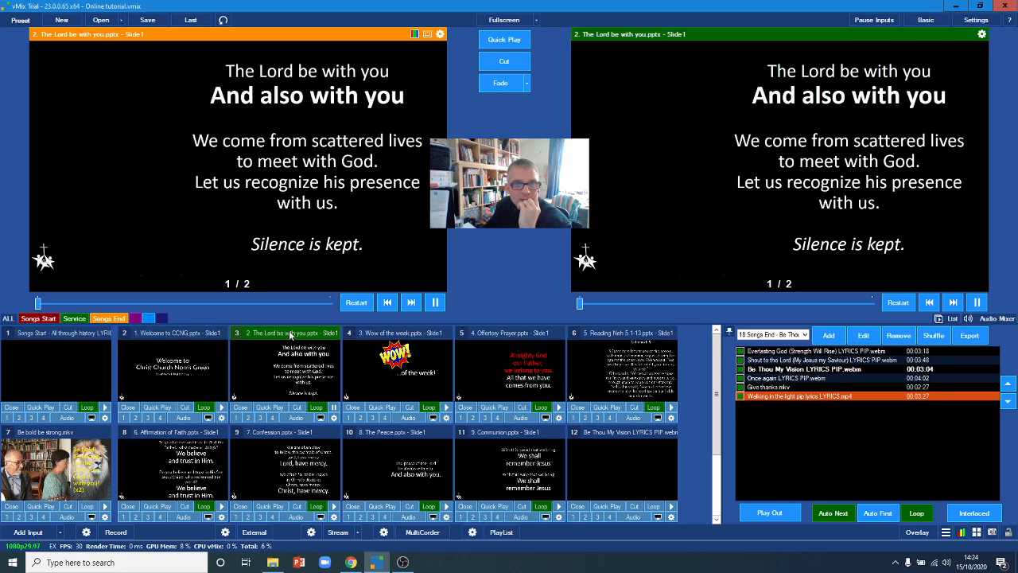
pyautogui.click(335, 418)
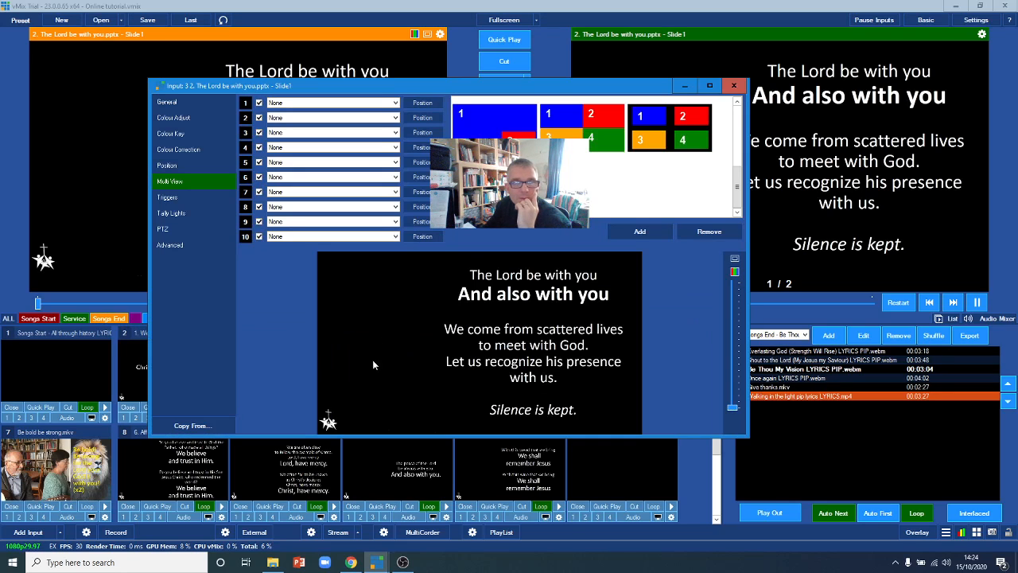
pyautogui.click(326, 147)
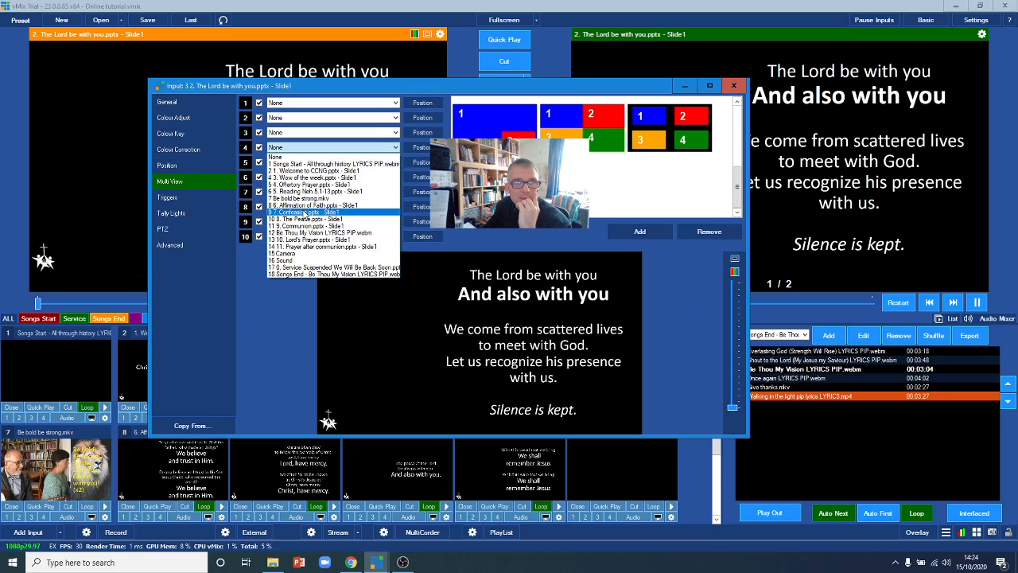
pyautogui.click(298, 260)
pyautogui.click(326, 148)
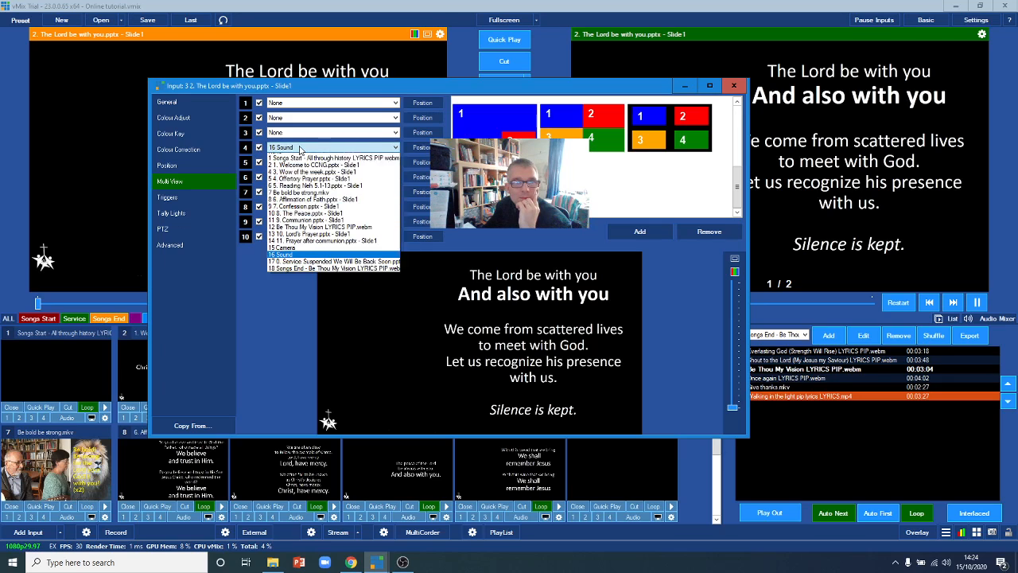
pyautogui.click(294, 254)
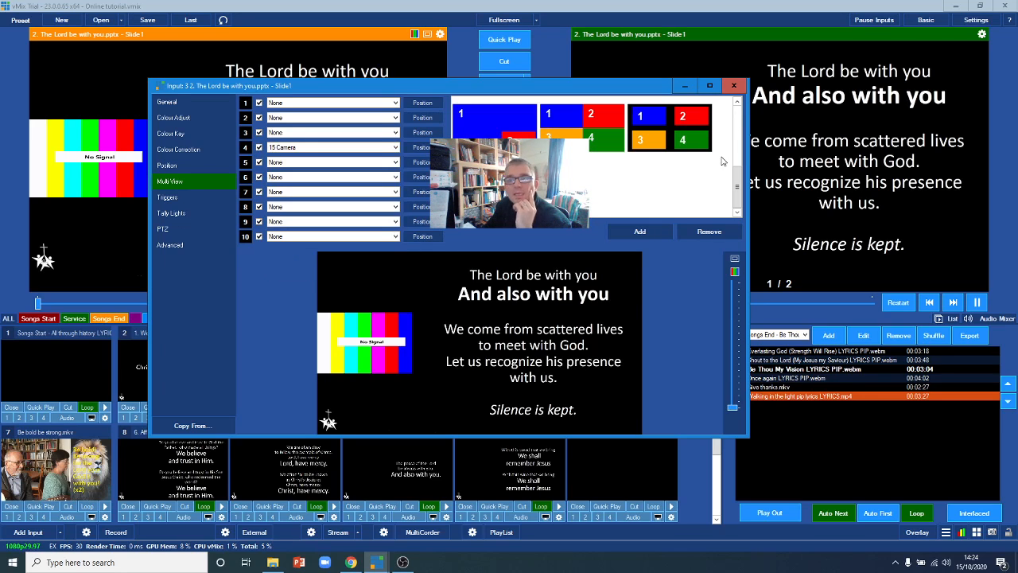
pyautogui.click(733, 86)
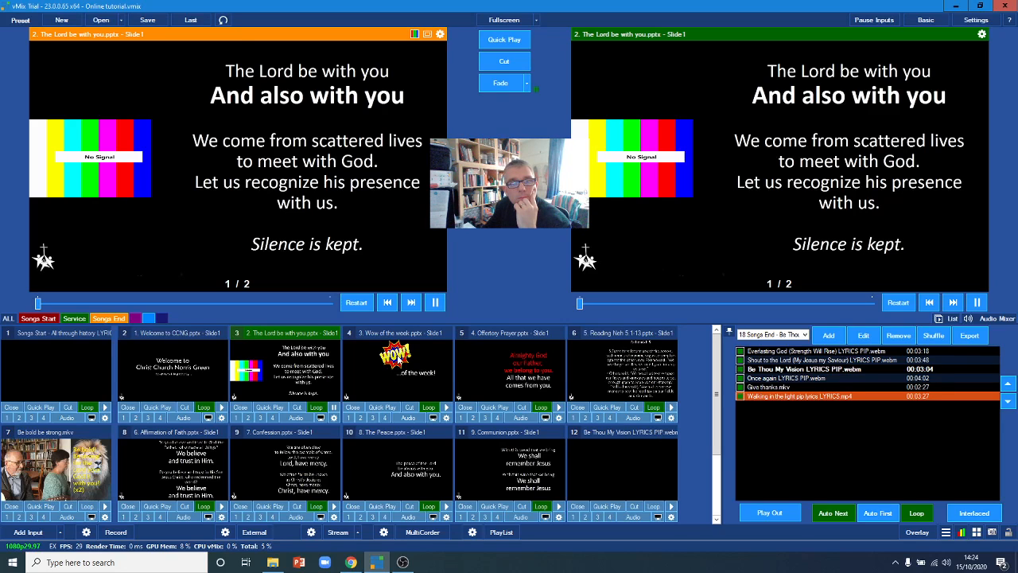
# - Compare the Wow of the week slide with The Lord be with you slide by previewing them alternately
pyautogui.click(399, 362)
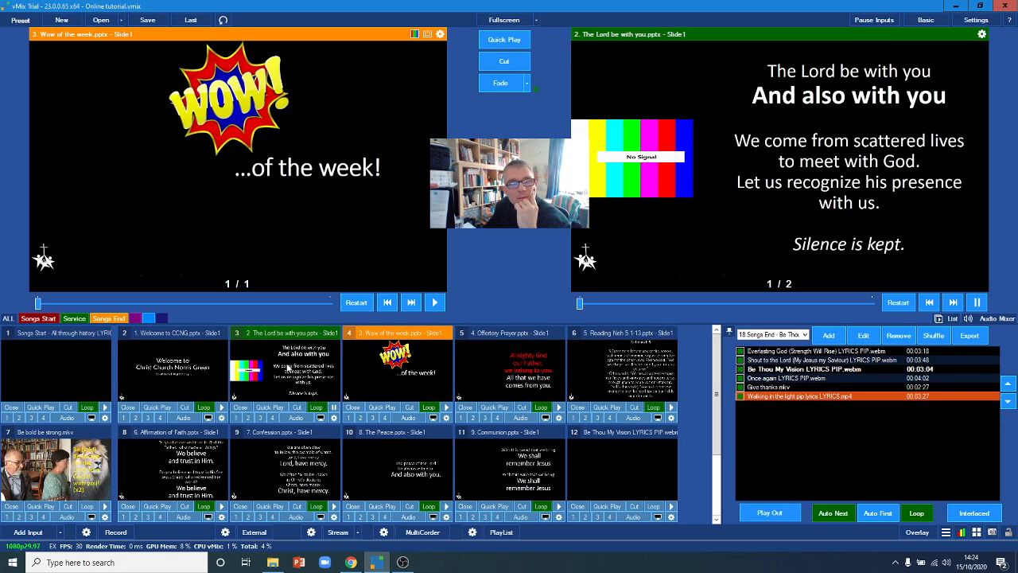
pyautogui.click(288, 368)
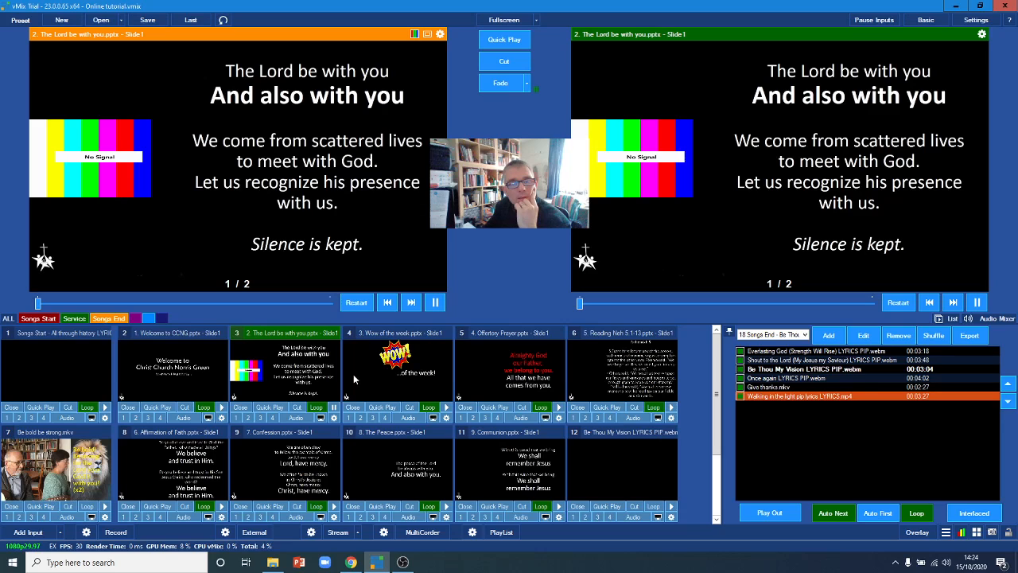
pyautogui.click(380, 362)
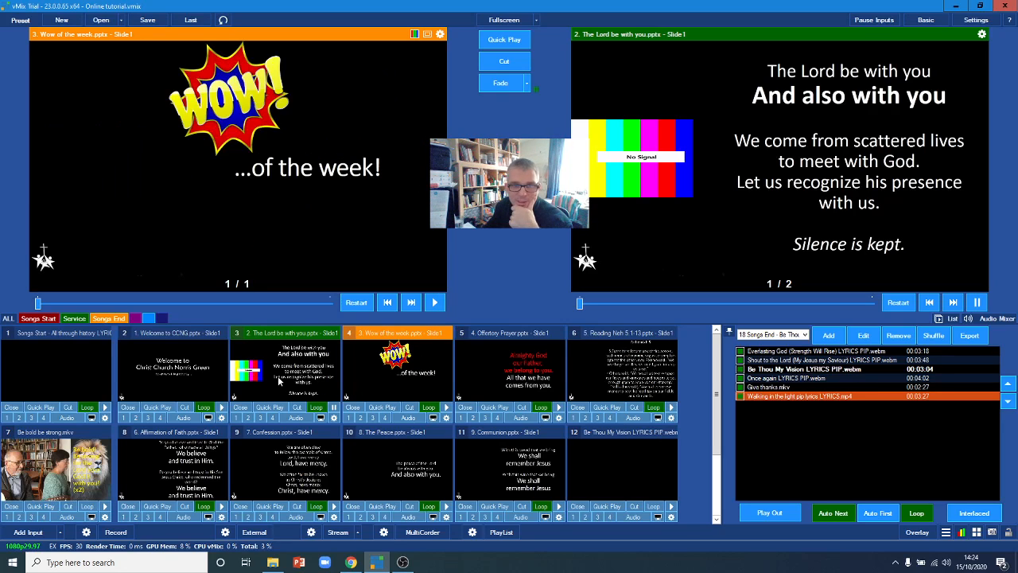
pyautogui.click(278, 375)
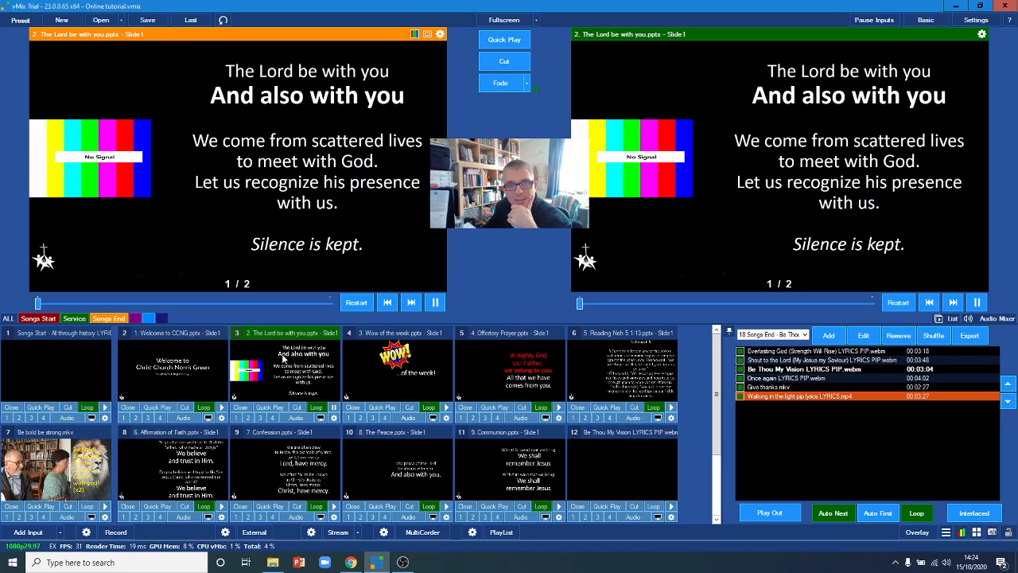
# - Preview the Wow of the week slide and copy only the Multi View settings into it from The Lord be with you
pyautogui.click(402, 368)
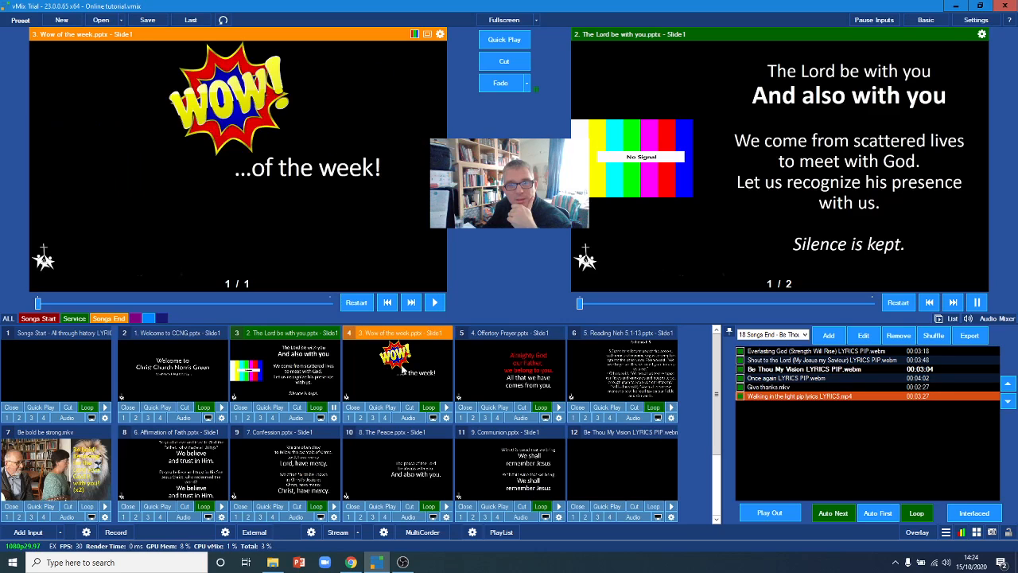
pyautogui.click(447, 418)
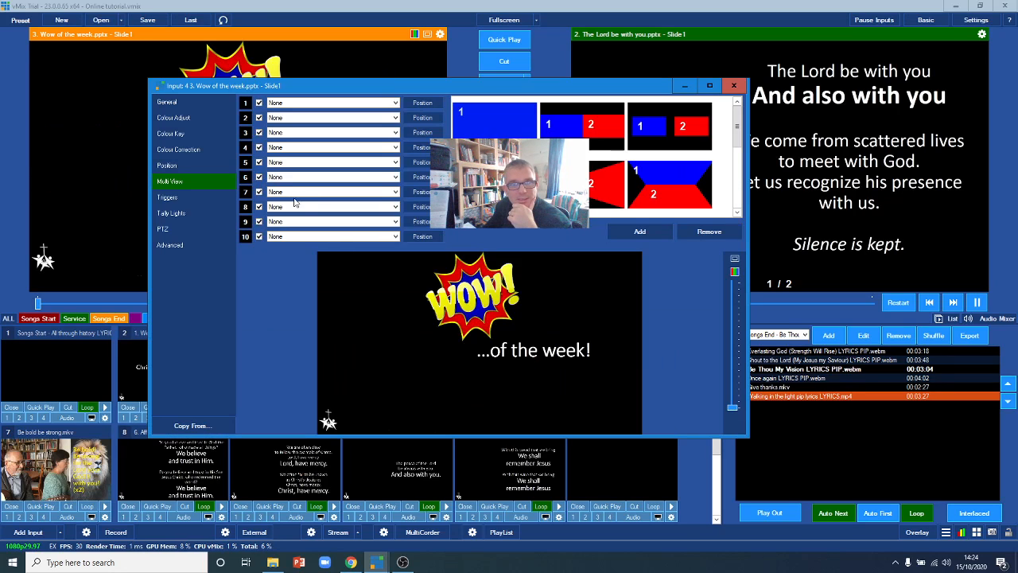
pyautogui.click(191, 426)
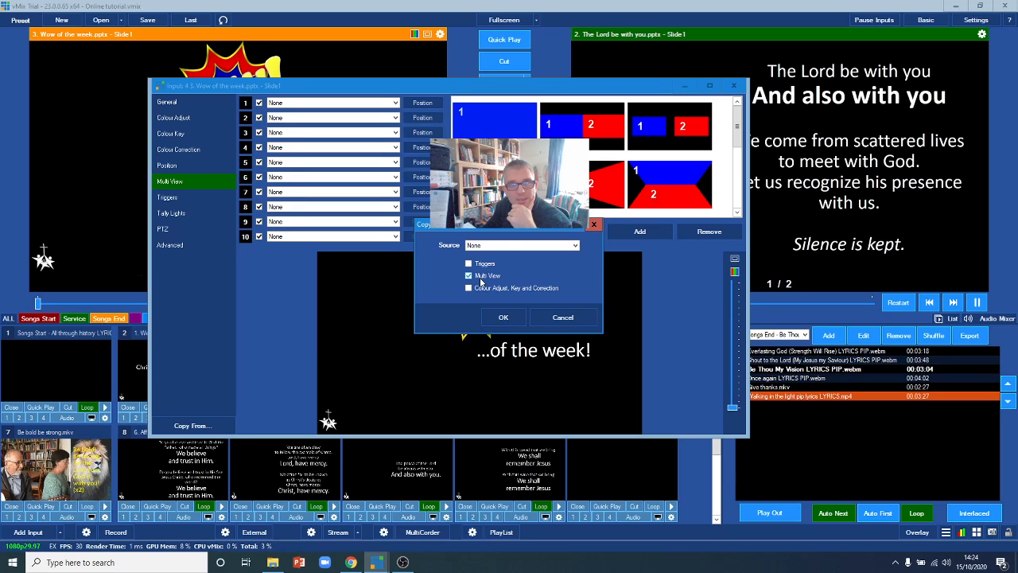
pyautogui.click(509, 249)
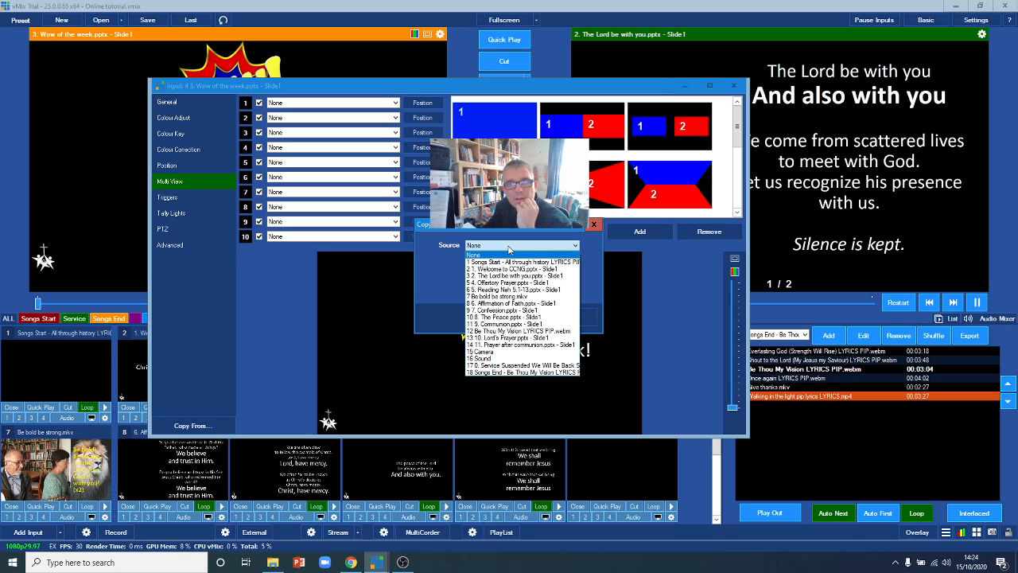
pyautogui.click(505, 276)
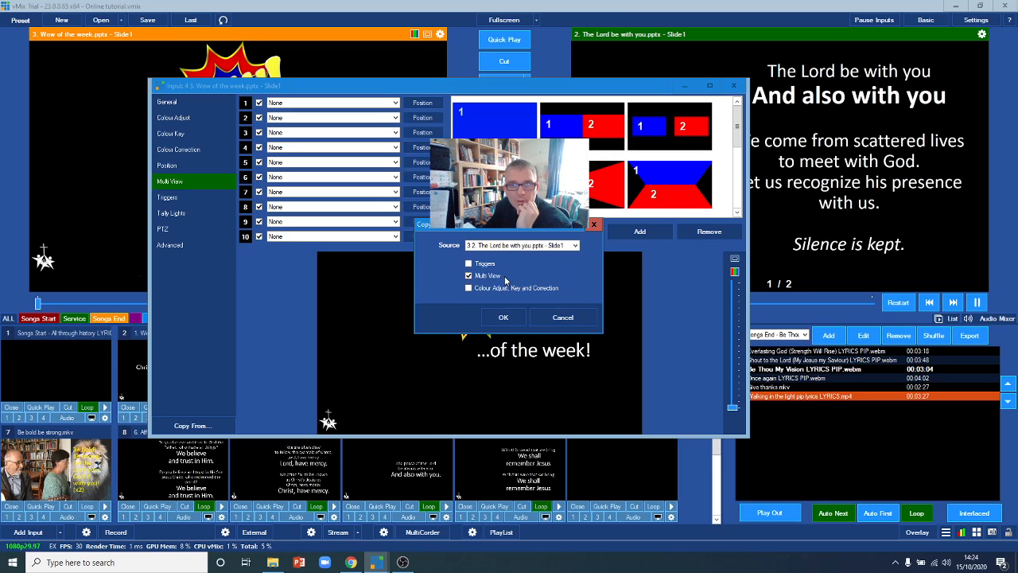
pyautogui.click(502, 319)
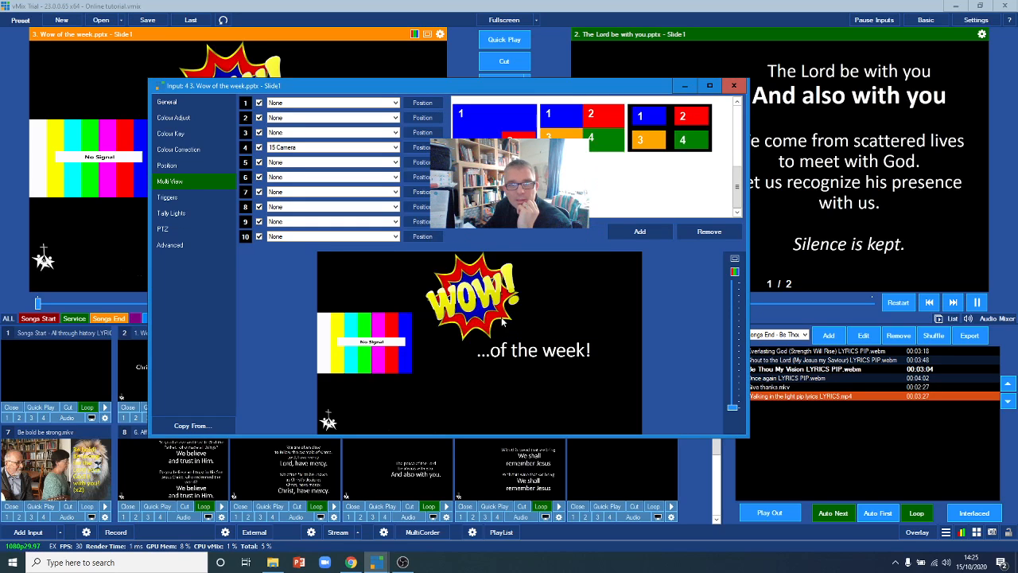
pyautogui.click(733, 85)
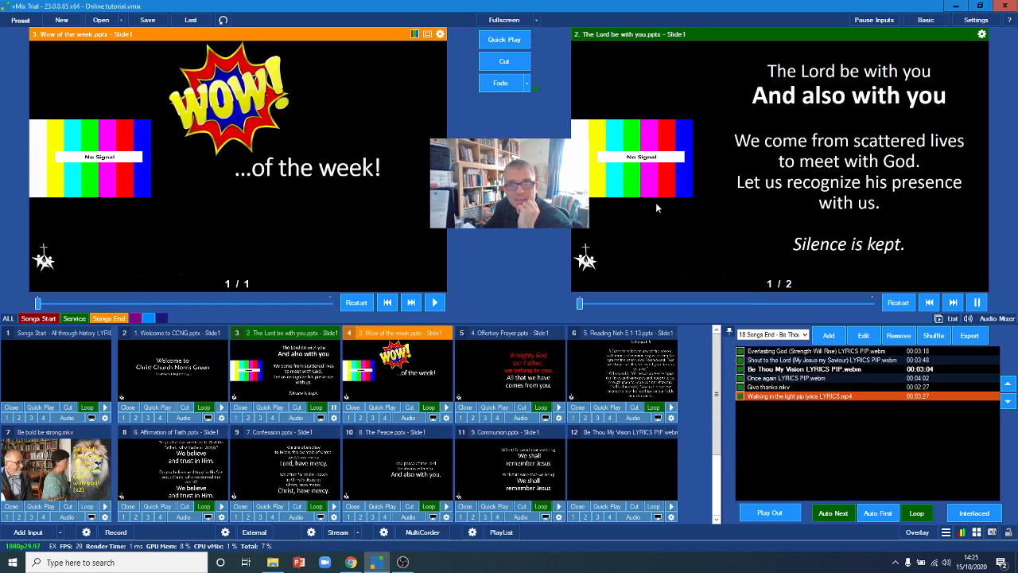
# - Preview the Offertory Prayer slide and copy only the Multi View settings into it from The Lord be with you
pyautogui.click(524, 372)
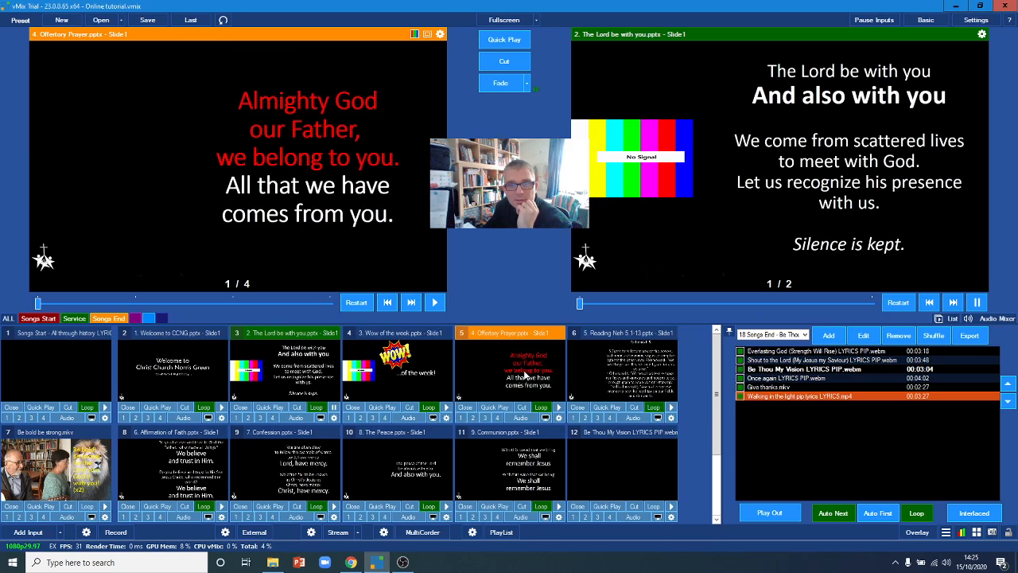
pyautogui.click(559, 418)
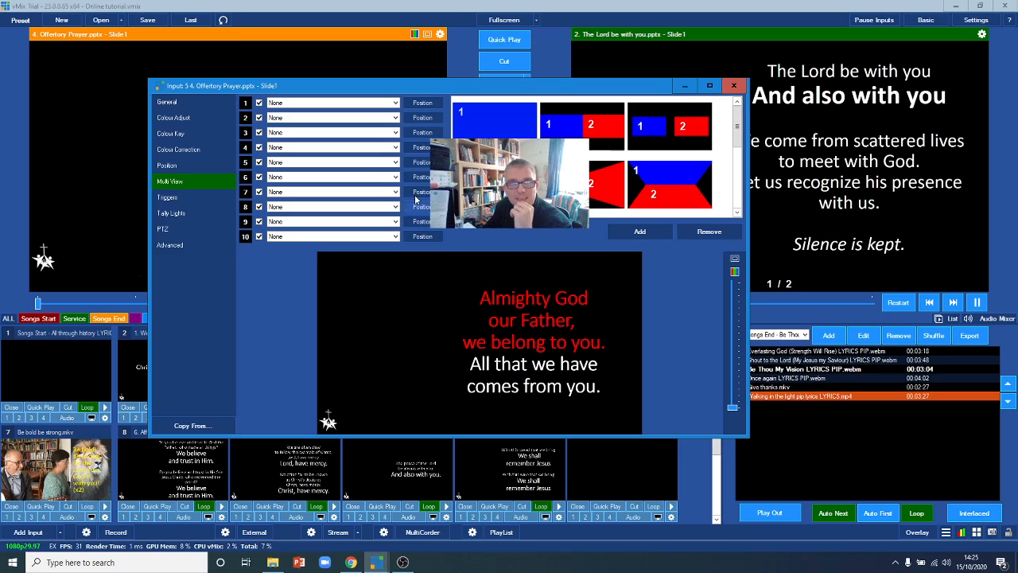
pyautogui.click(192, 425)
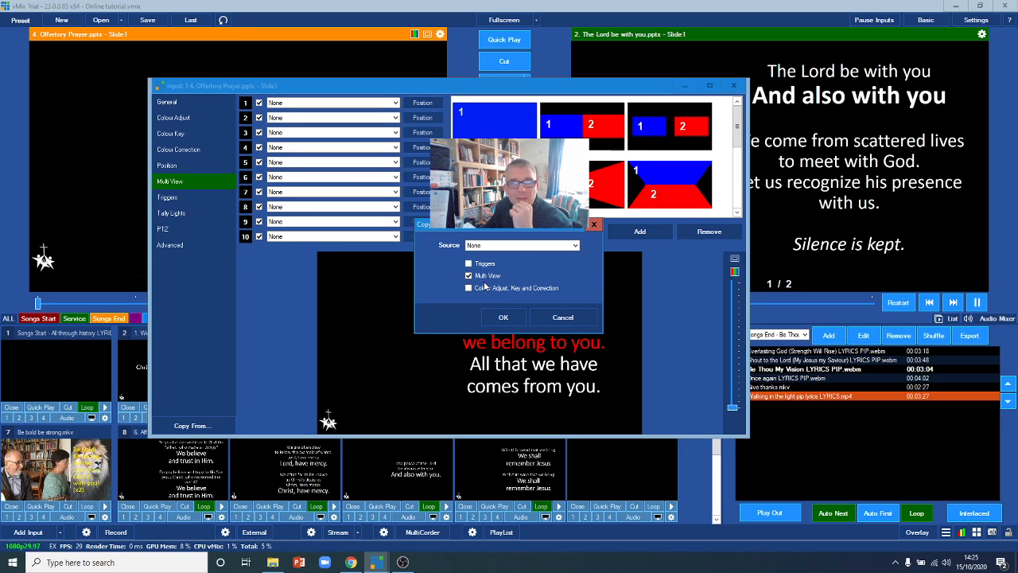
pyautogui.click(517, 244)
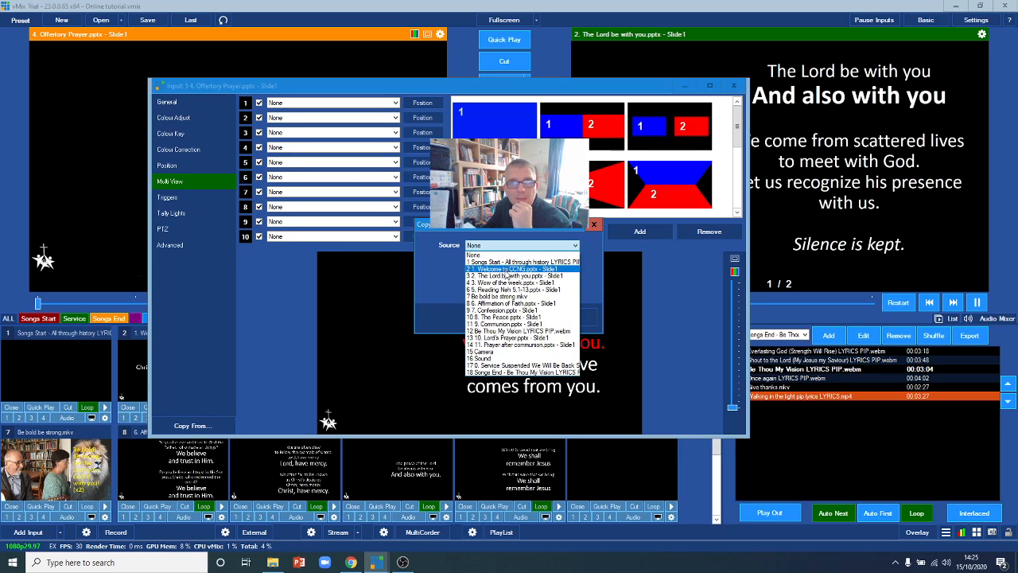
pyautogui.click(503, 278)
pyautogui.click(495, 321)
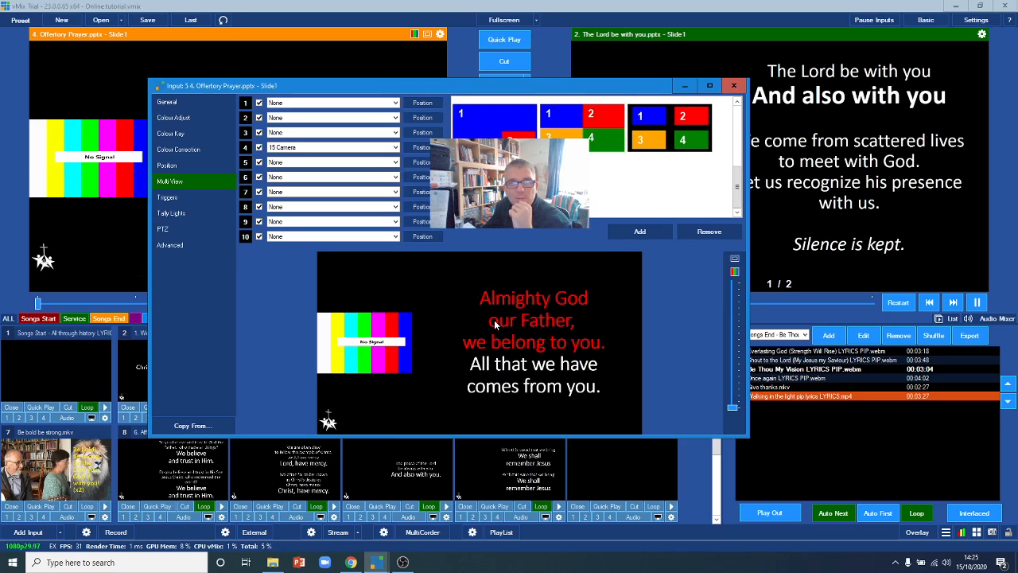
pyautogui.click(738, 88)
# - Preview the Reading Neh 5.1-13 slide and copy only the Multi View settings into it from The Lord be with you
pyautogui.click(628, 377)
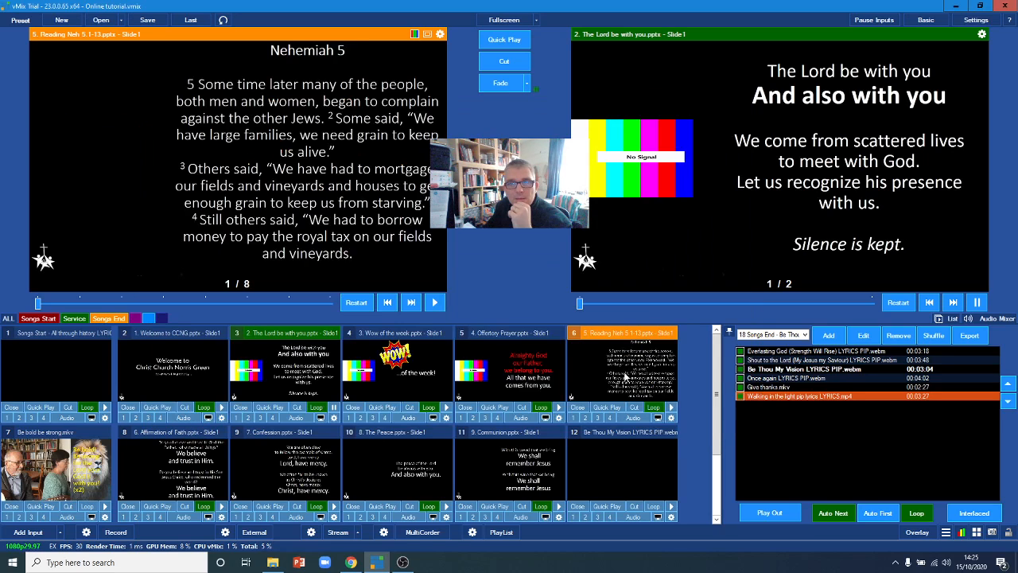
pyautogui.click(669, 419)
pyautogui.click(214, 423)
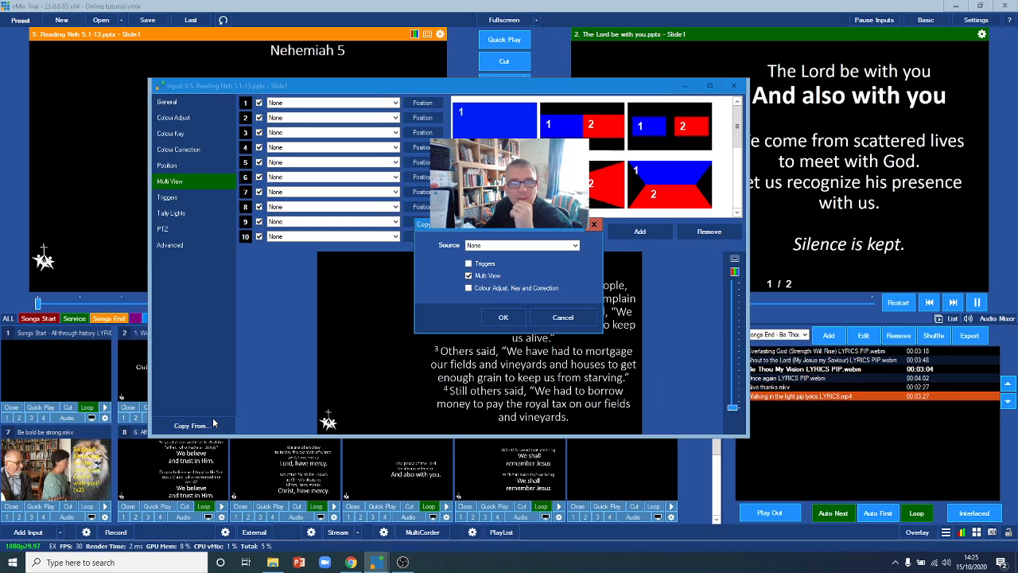
pyautogui.click(522, 245)
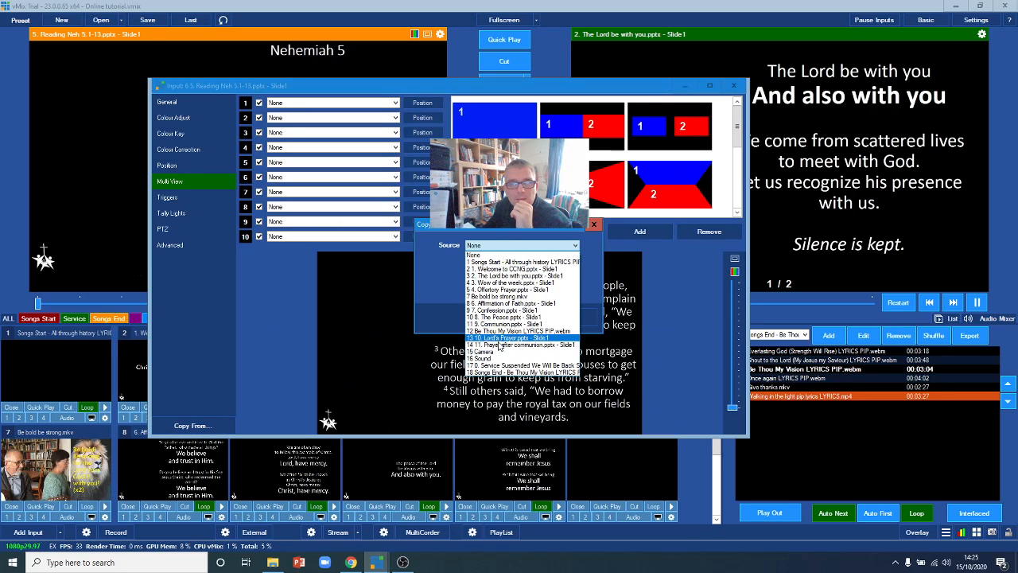
pyautogui.click(513, 276)
pyautogui.click(504, 318)
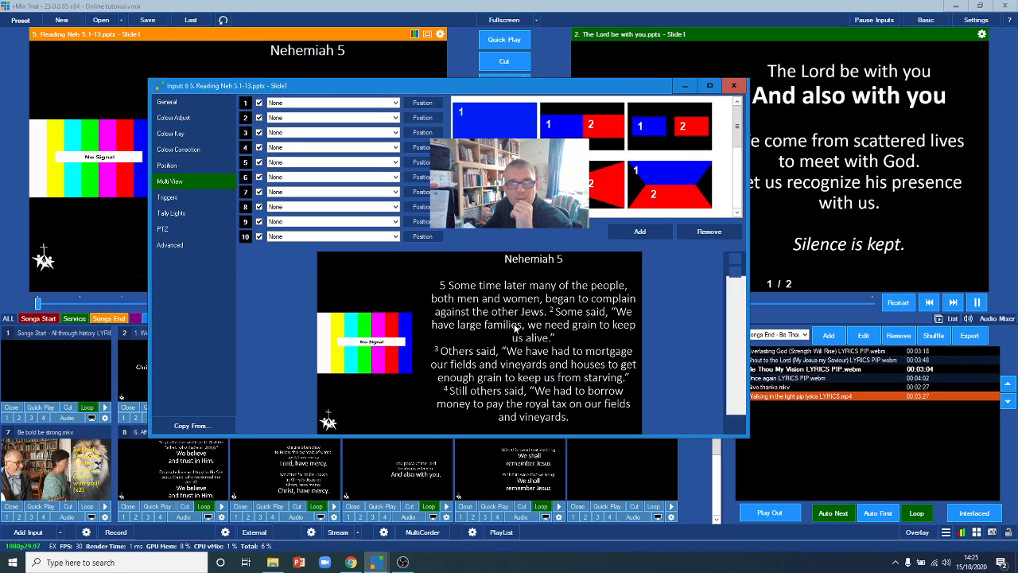
pyautogui.click(733, 86)
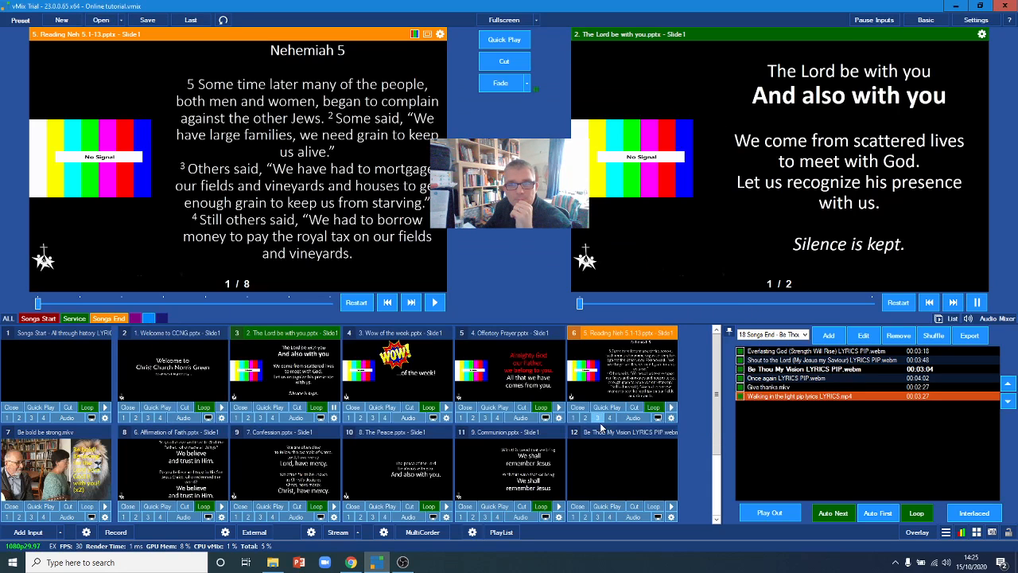
# - Preview the Affirmation of Faith slide and copy only the Multi View settings into it from The Lord be with you
pyautogui.click(212, 466)
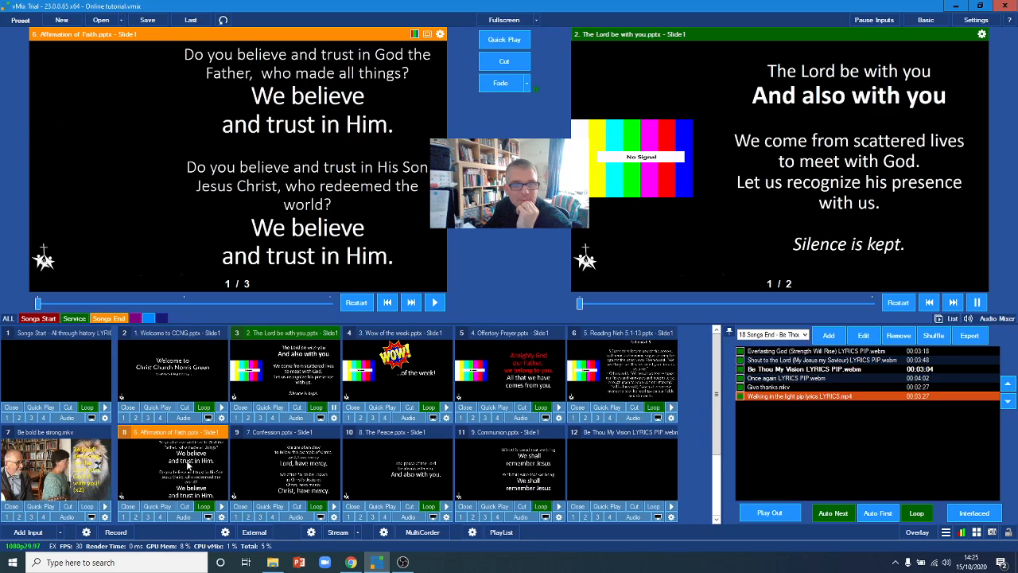
pyautogui.click(224, 517)
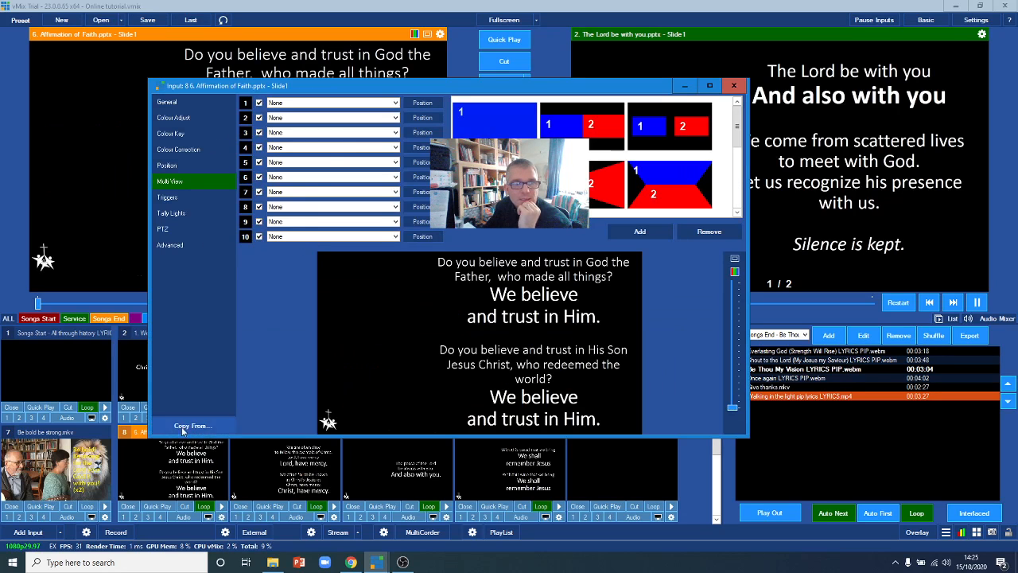
pyautogui.click(210, 434)
pyautogui.click(547, 245)
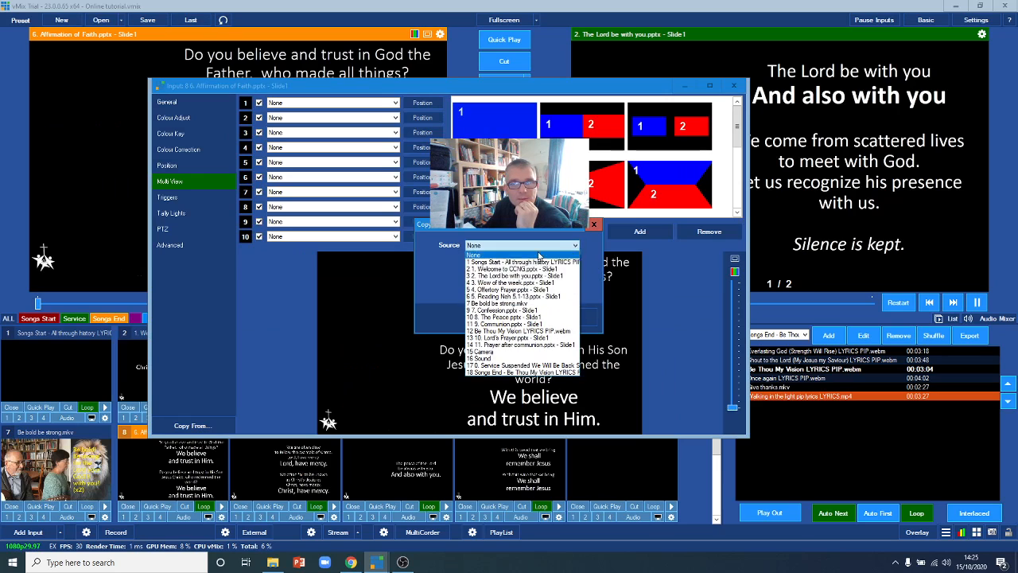
pyautogui.click(509, 276)
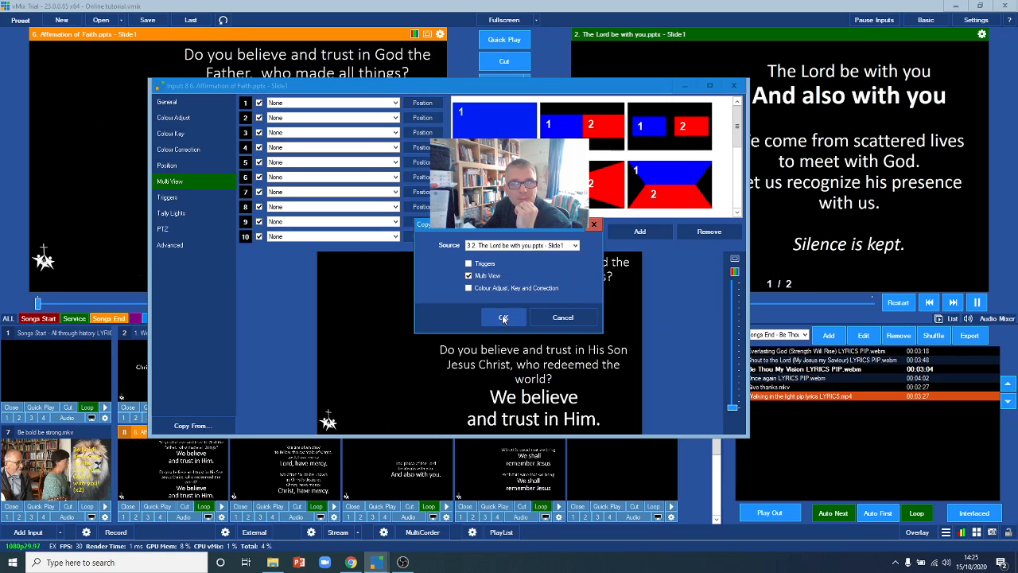
pyautogui.click(504, 316)
pyautogui.click(734, 86)
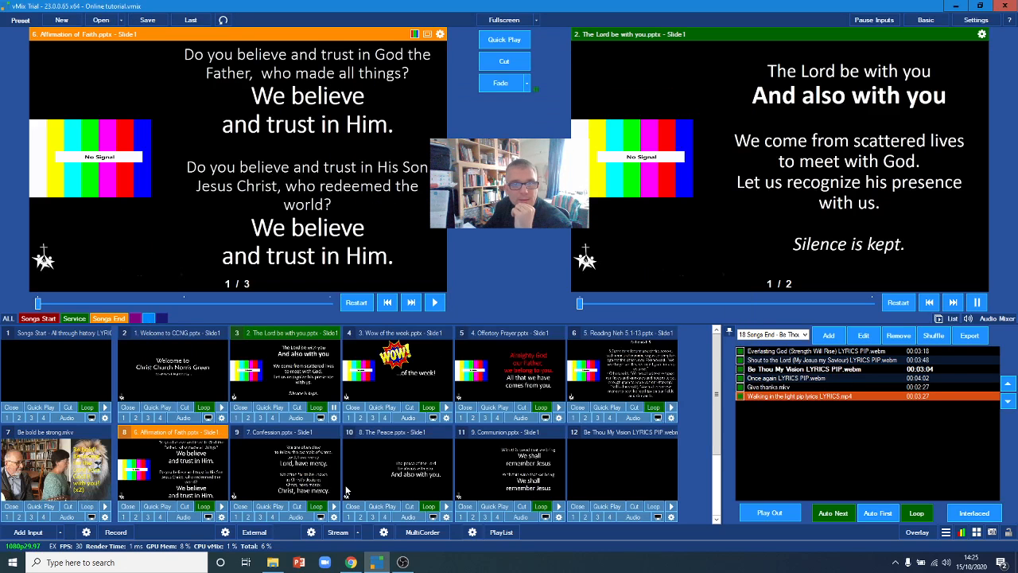
# - Preview the Confession slide and copy only the Multi View settings into it from The Lord be with you
pyautogui.click(302, 476)
pyautogui.scroll(-1, 410, 463)
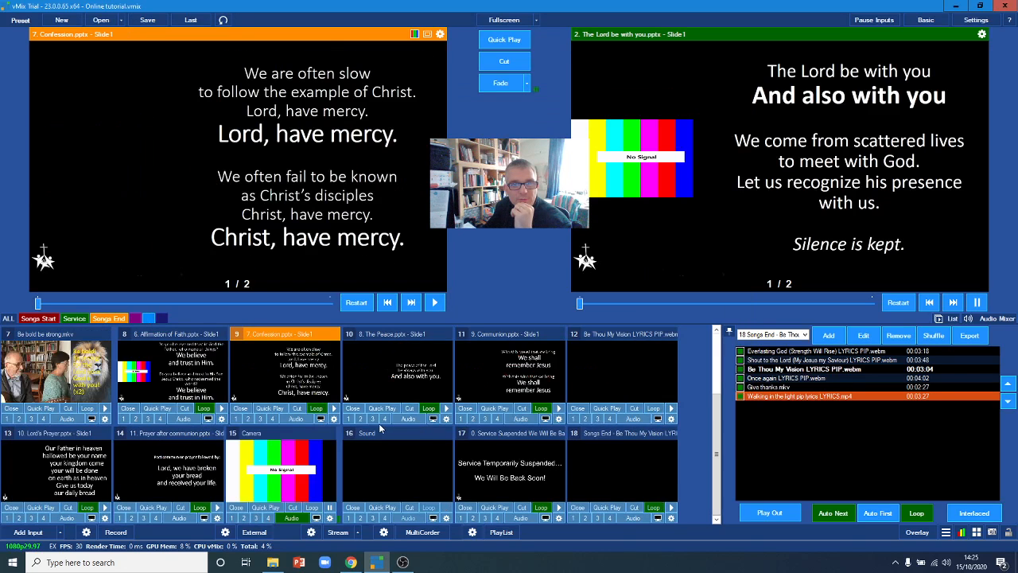
pyautogui.scroll(1, 379, 446)
pyautogui.scroll(-1, 304, 447)
pyautogui.click(334, 420)
pyautogui.click(169, 181)
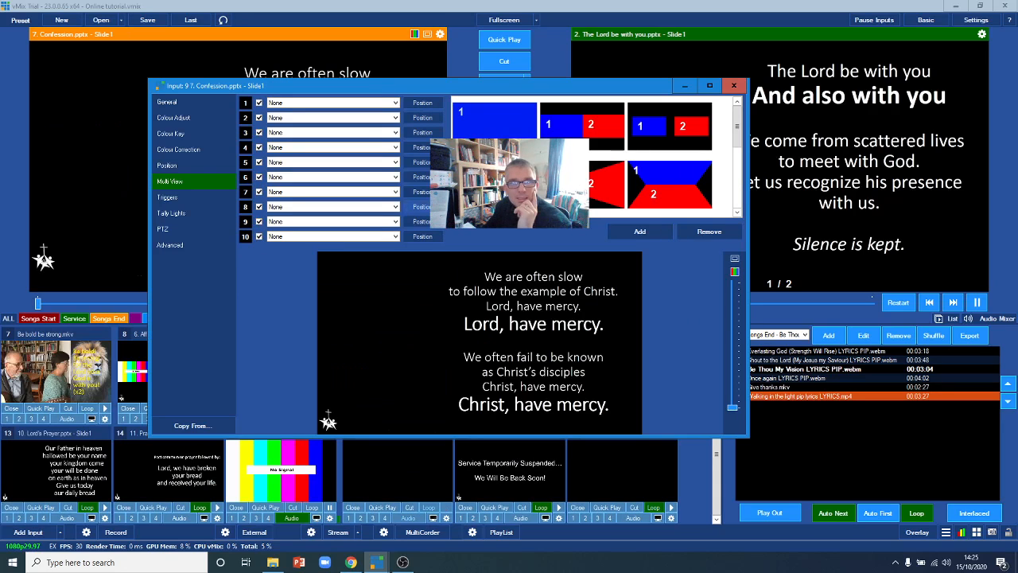
pyautogui.click(195, 425)
pyautogui.click(510, 246)
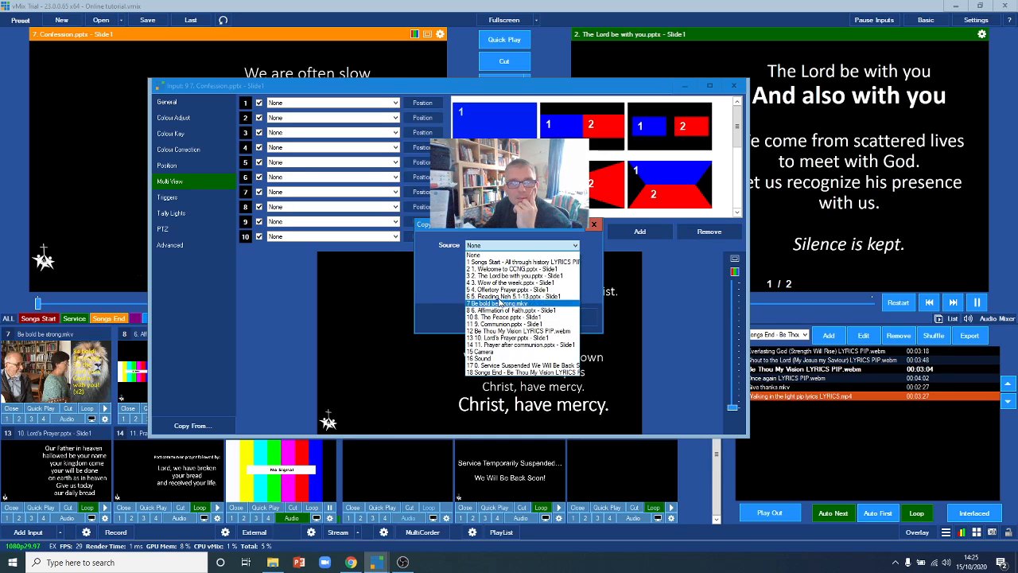
pyautogui.click(505, 276)
pyautogui.click(500, 316)
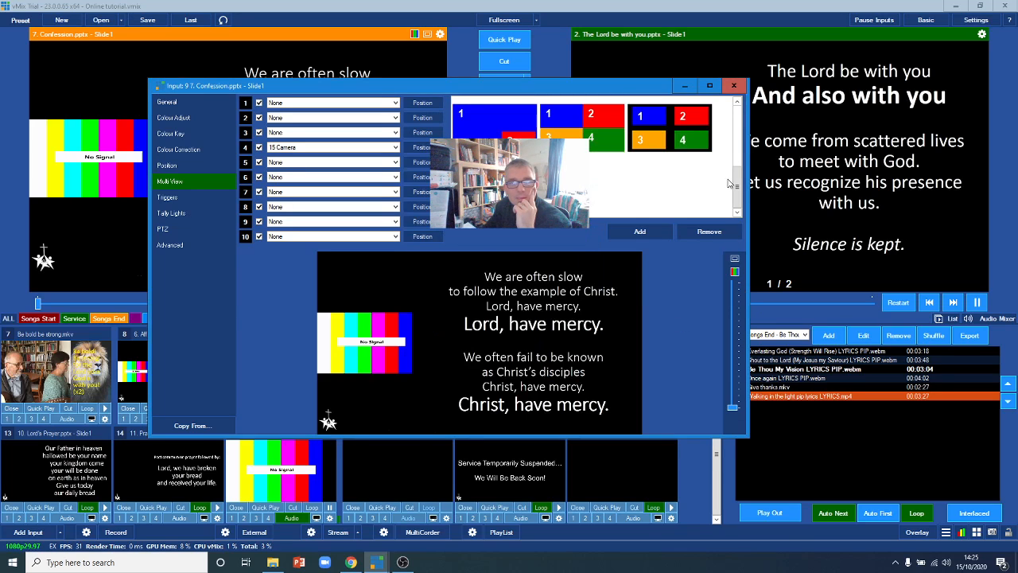
pyautogui.click(733, 85)
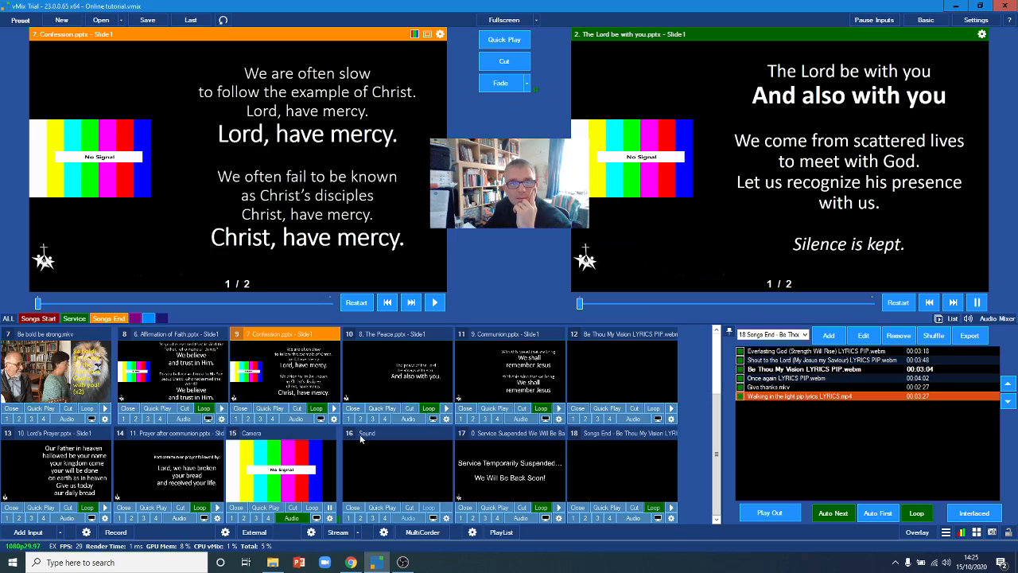
# - Preview The Peace slide and copy only the Multi View settings into it from The Lord be with you
pyautogui.click(414, 375)
pyautogui.click(445, 419)
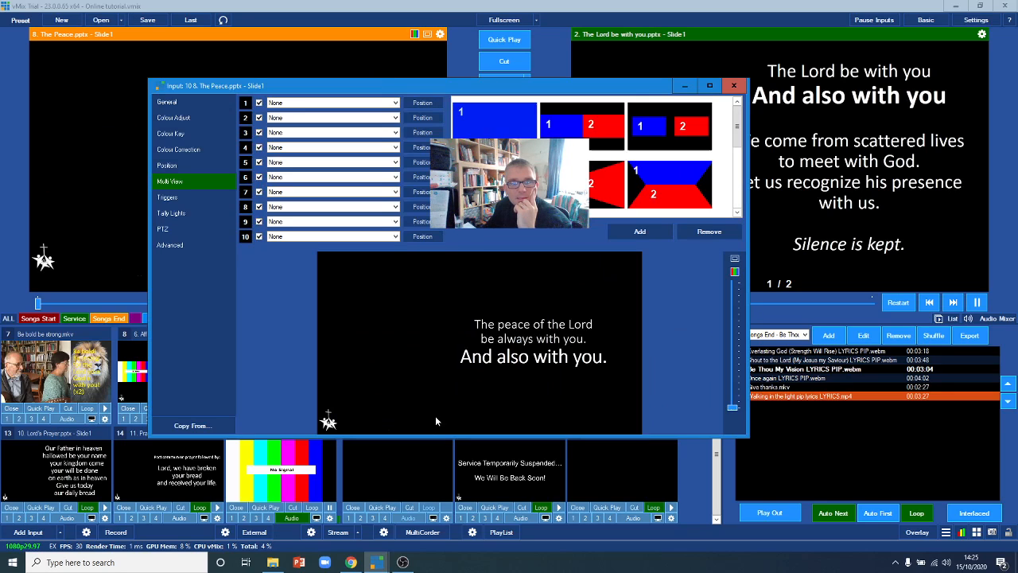
pyautogui.click(191, 425)
pyautogui.click(521, 245)
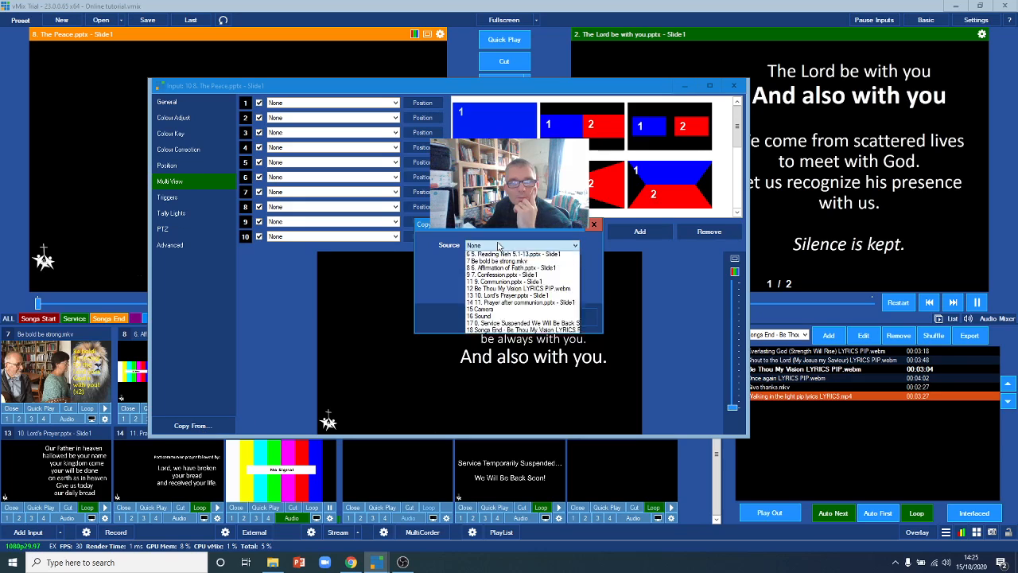
pyautogui.click(502, 299)
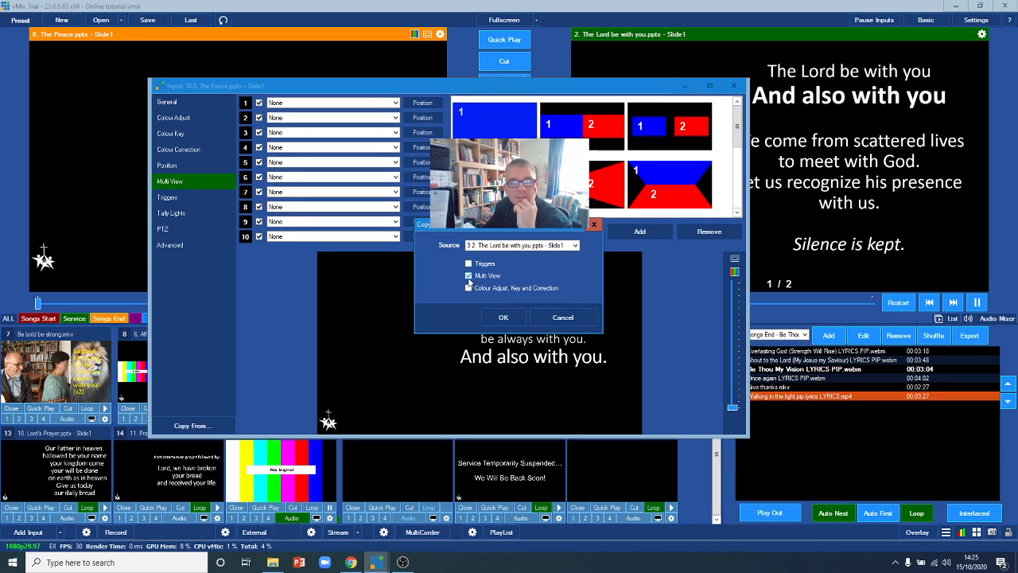
pyautogui.click(507, 318)
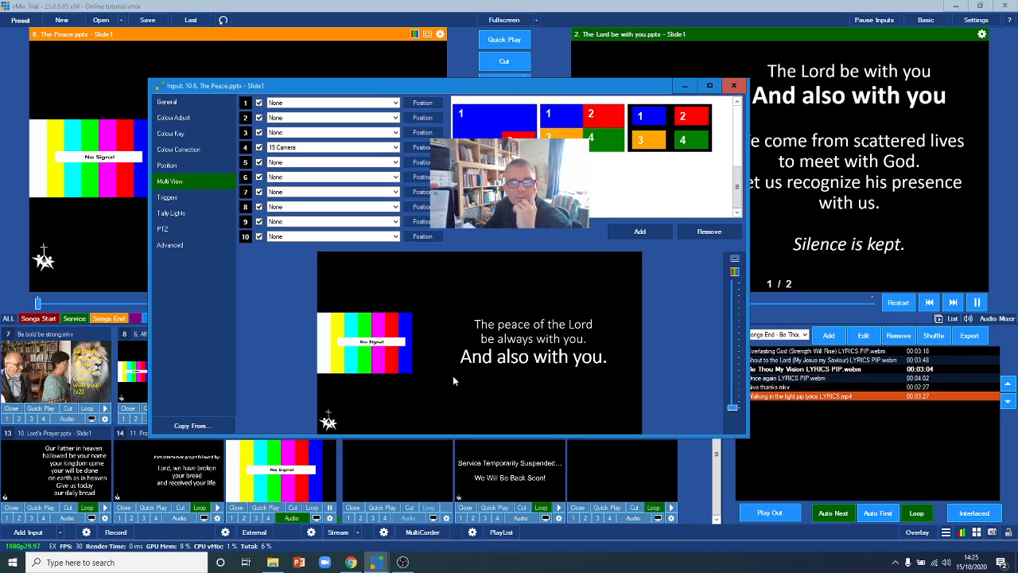
pyautogui.click(733, 85)
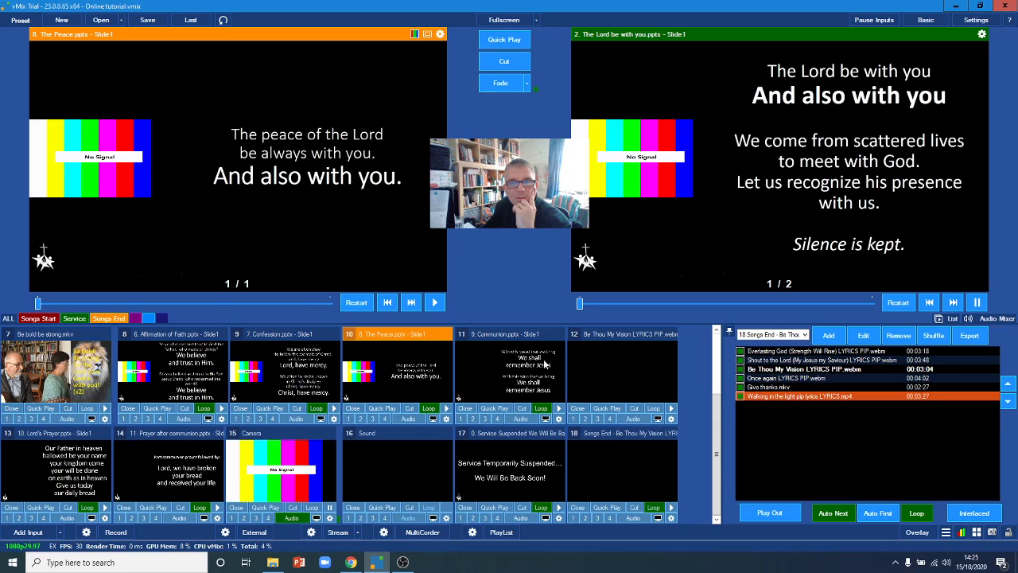
# - Preview the Communion slide and copy only the Multi View settings into it from The Lord be with you
pyautogui.click(529, 382)
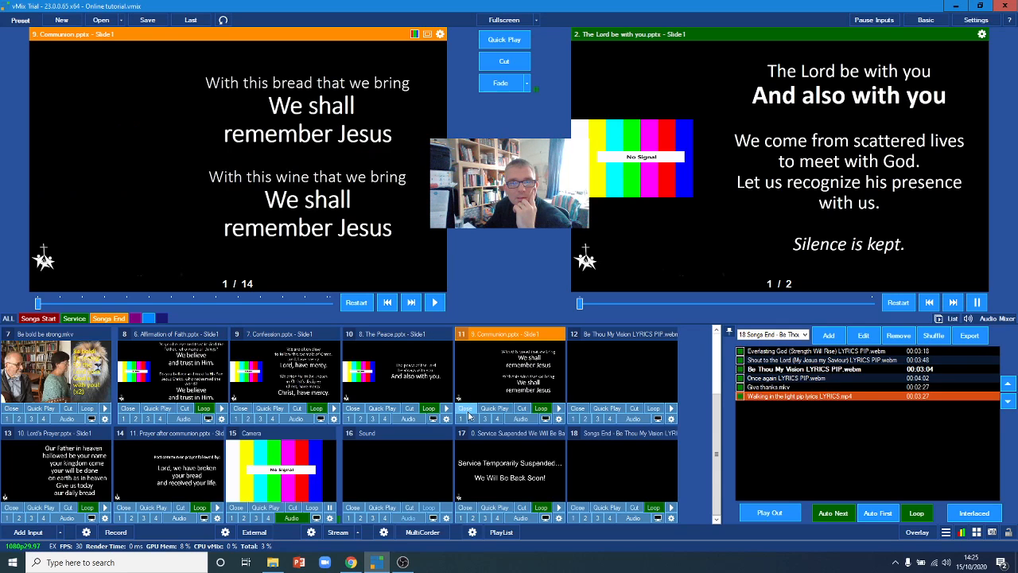
pyautogui.click(559, 419)
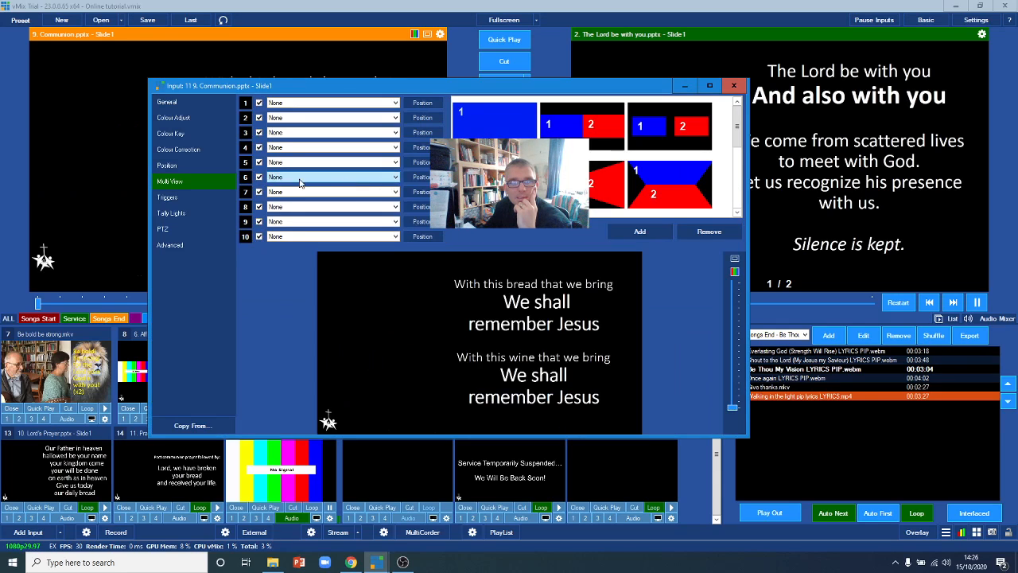
pyautogui.click(193, 425)
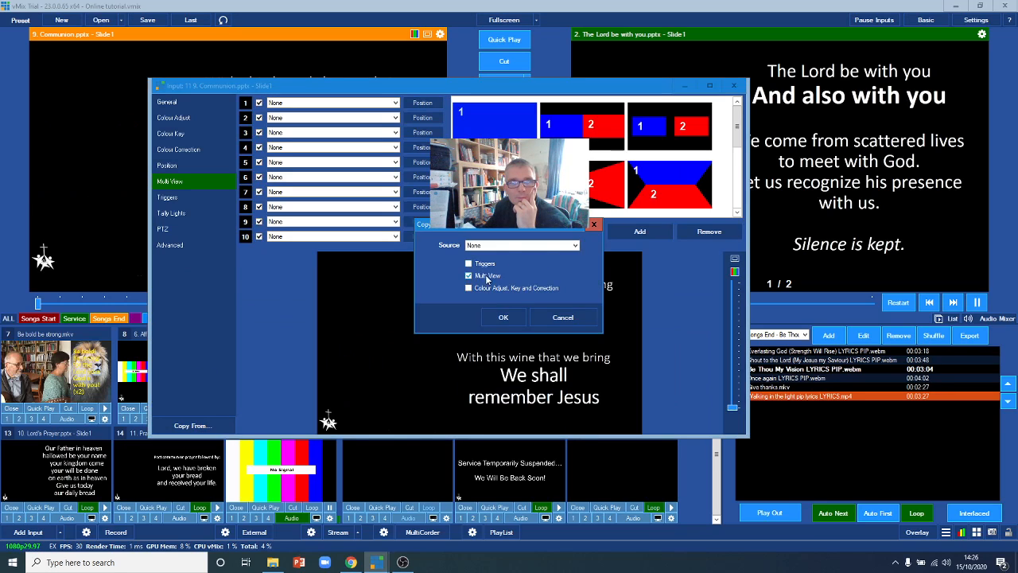
pyautogui.click(521, 245)
pyautogui.click(500, 302)
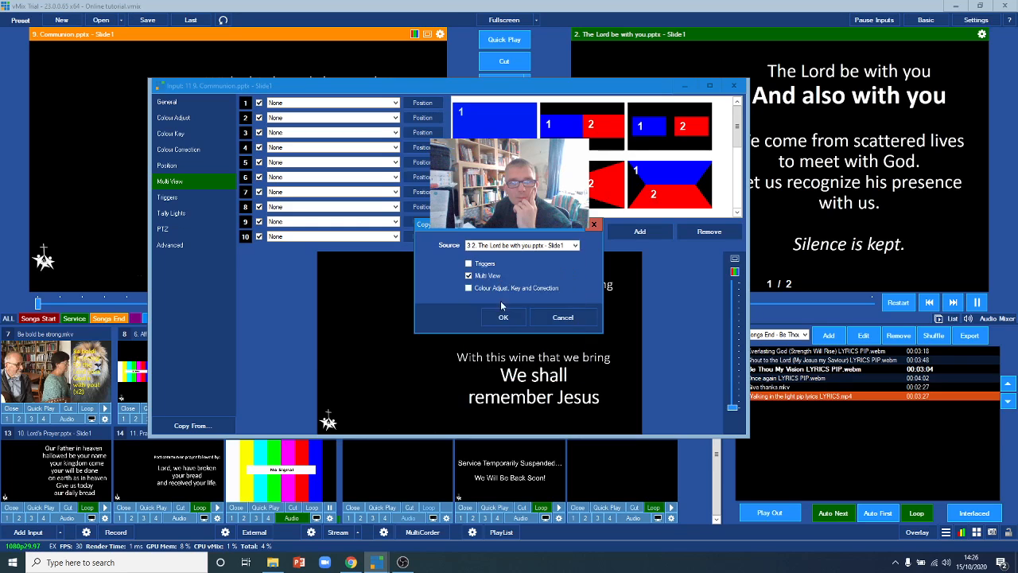
pyautogui.click(503, 316)
pyautogui.click(733, 85)
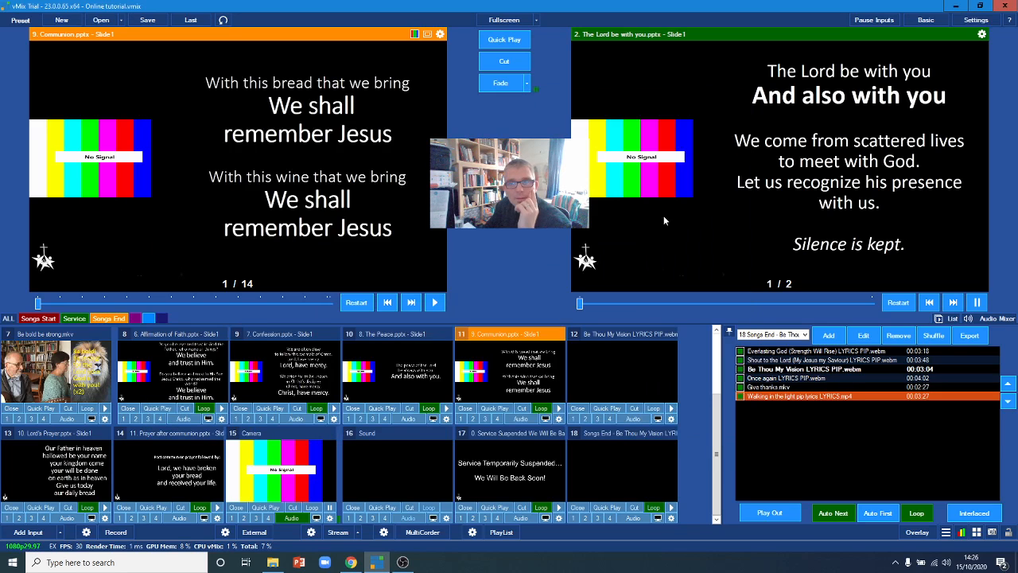
# - Apply the nine-box Multi View layout to the Be Thou My Vision lyric video and assign the Camera to layer 7
pyautogui.click(622, 368)
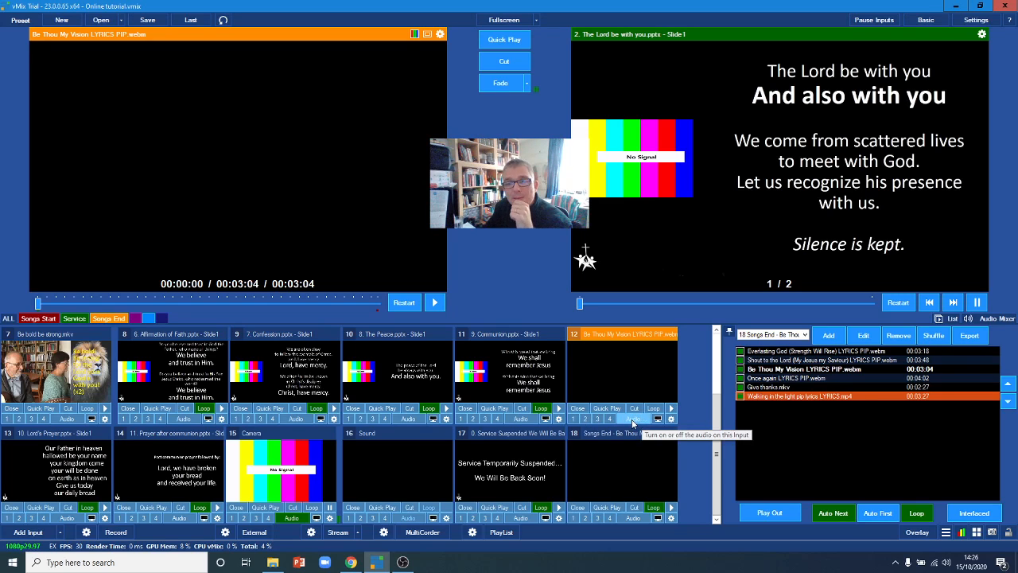
pyautogui.click(672, 424)
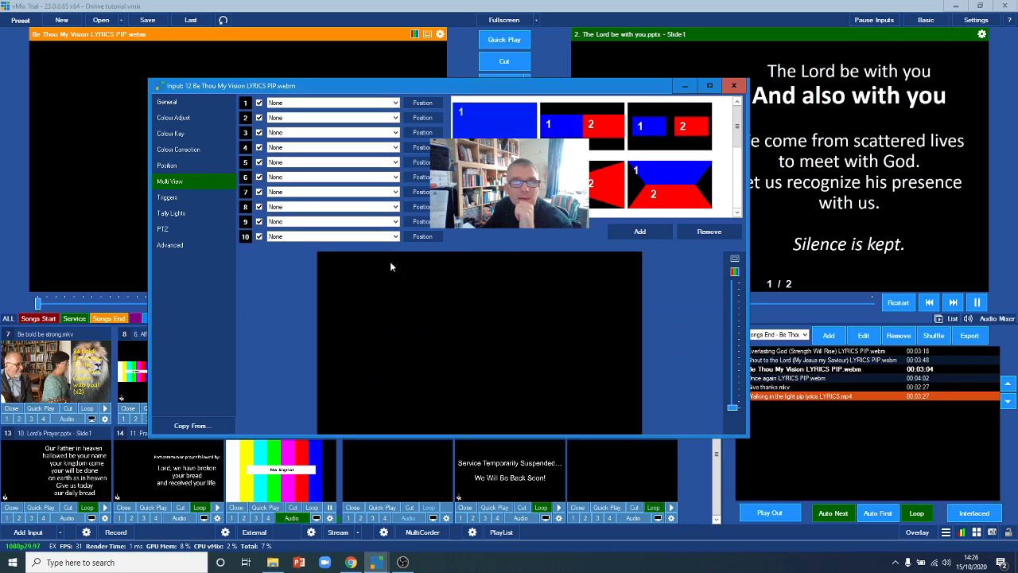
pyautogui.moveTo(737, 134); pyautogui.dragTo(737, 205)
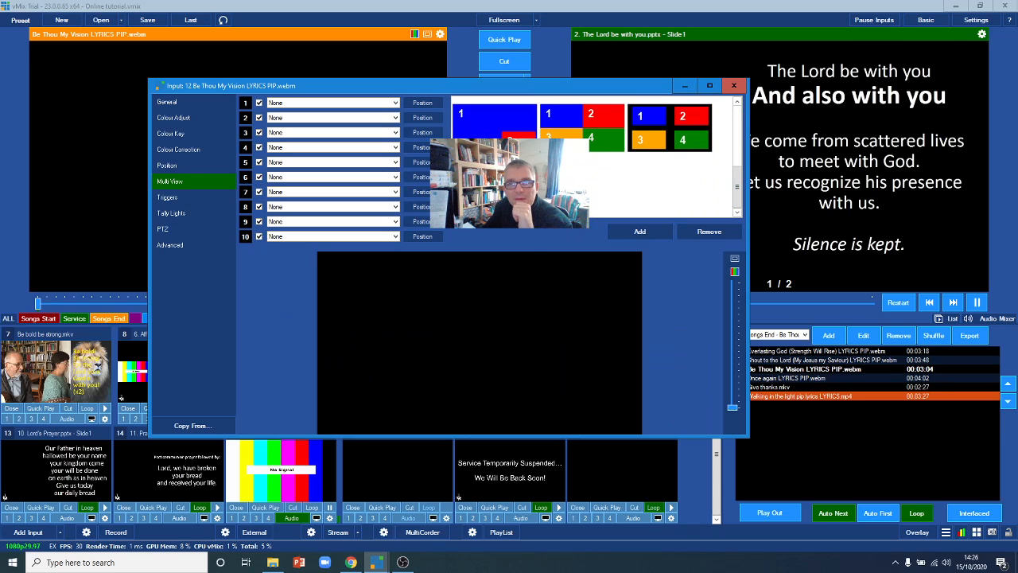
pyautogui.moveTo(605, 89); pyautogui.dragTo(501, 128)
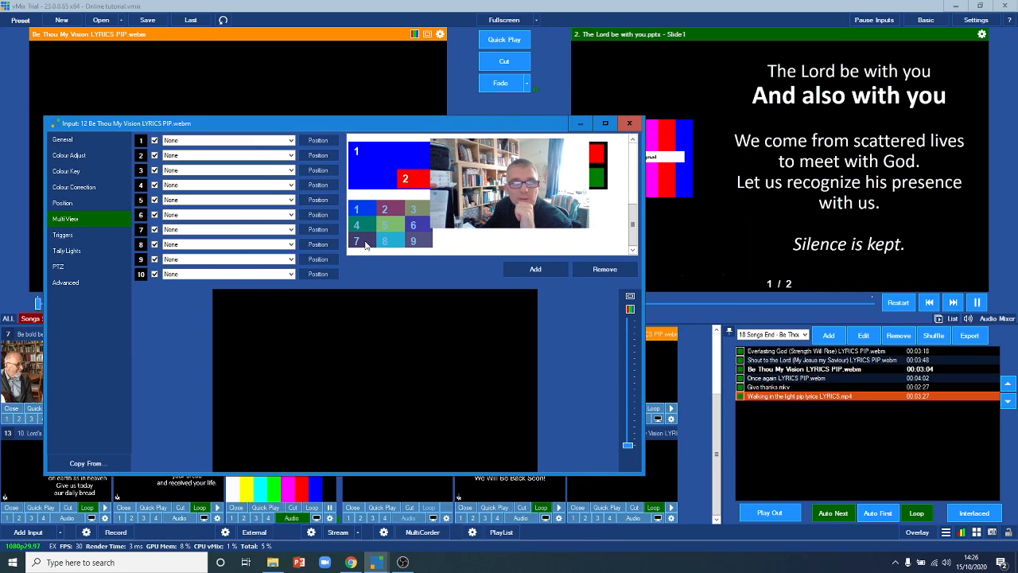
pyautogui.click(227, 229)
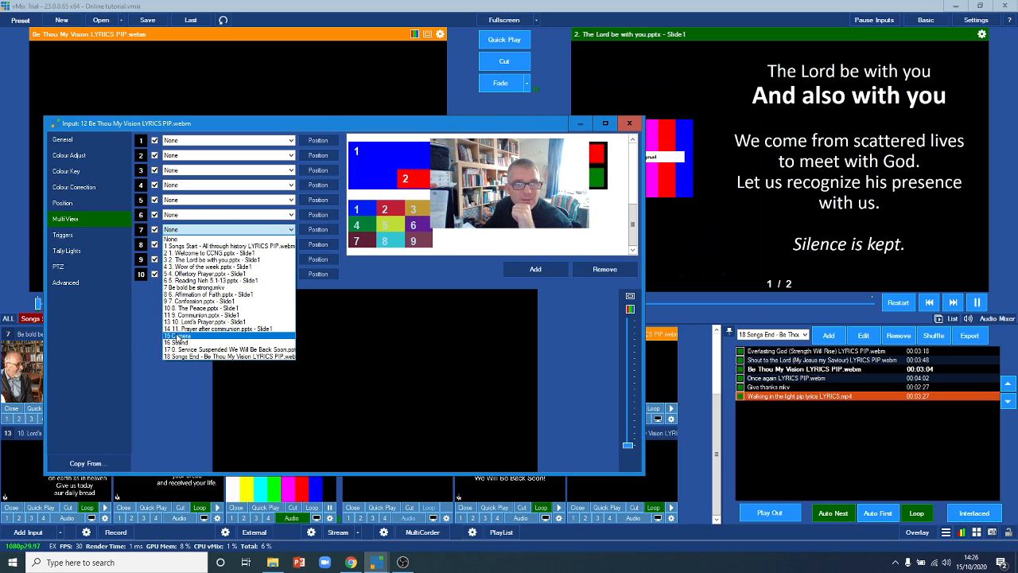
pyautogui.click(178, 336)
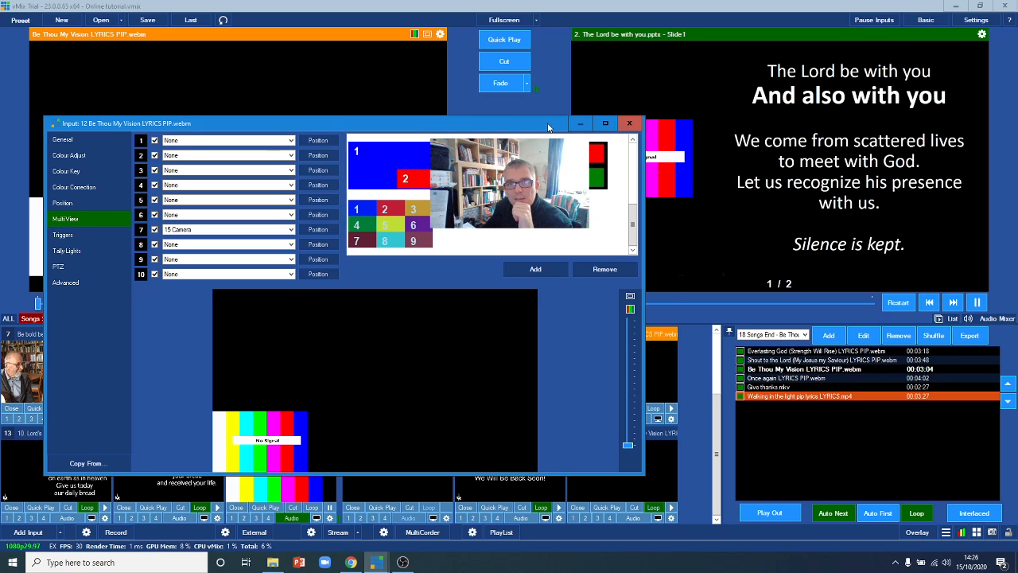
pyautogui.moveTo(547, 127); pyautogui.dragTo(607, 61)
pyautogui.click(680, 43)
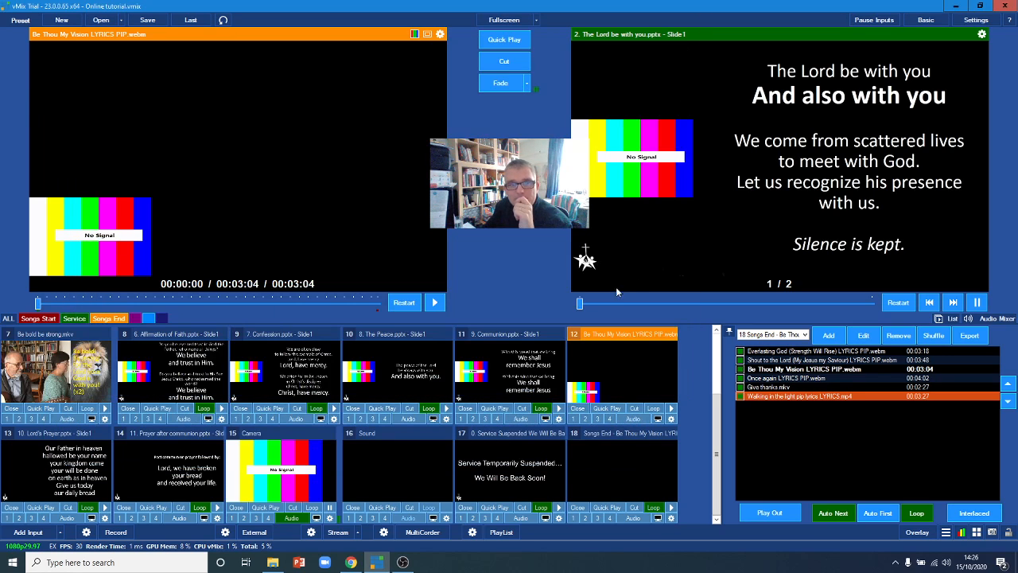
# - Play the Be Thou My Vision video live to check its camera overlay, and pause it
pyautogui.click(611, 409)
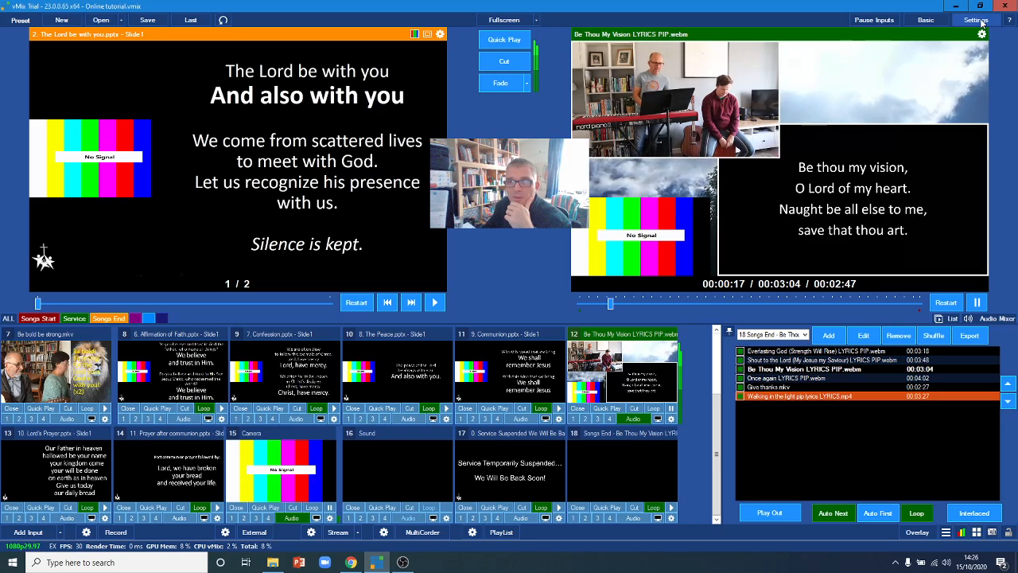
pyautogui.click(977, 302)
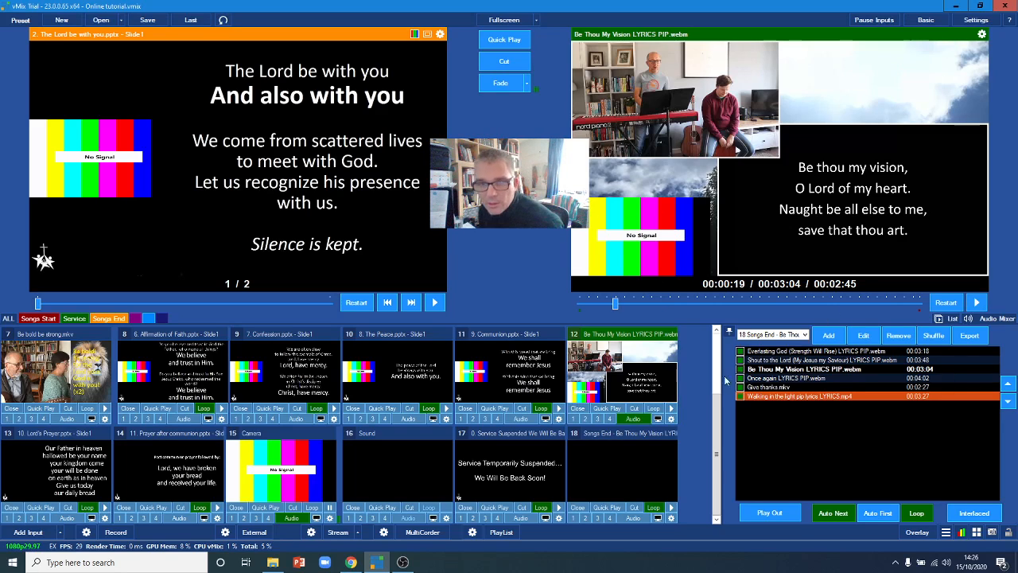
# - Preview the Lord's Prayer slide and copy the Multi View settings into it from The Lord be with you
pyautogui.click(47, 459)
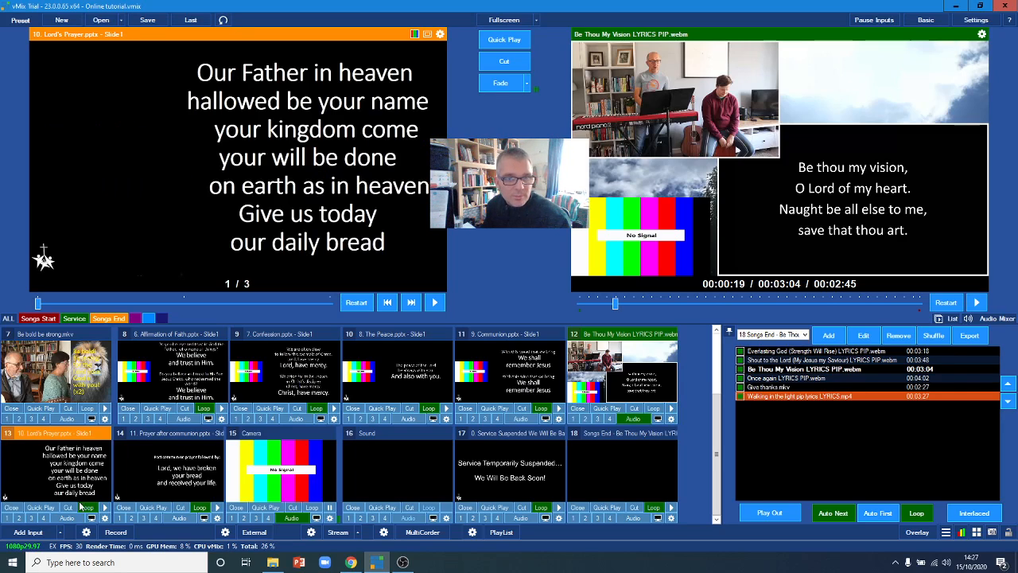
pyautogui.click(106, 519)
pyautogui.click(135, 383)
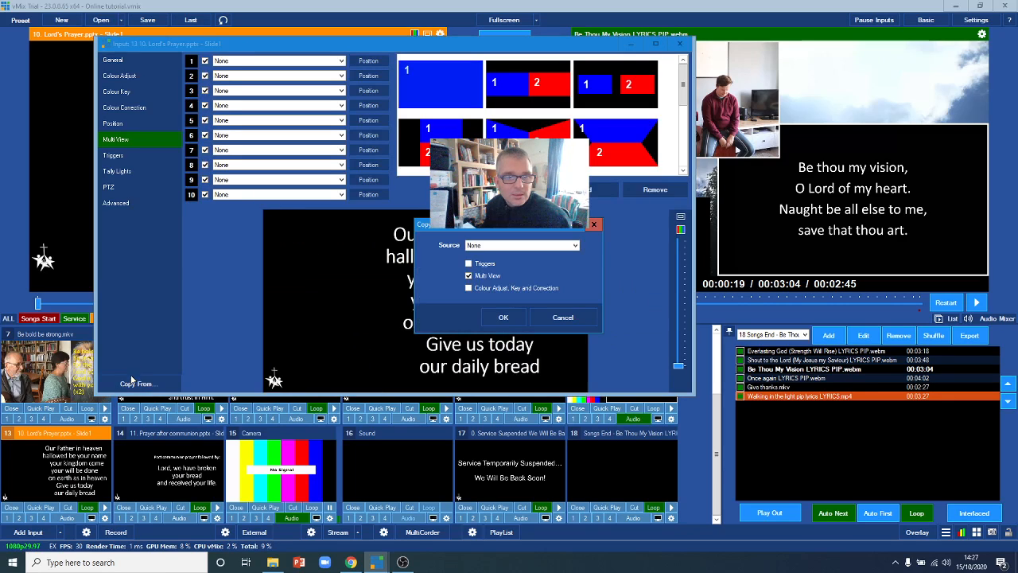
pyautogui.click(521, 245)
pyautogui.click(481, 259)
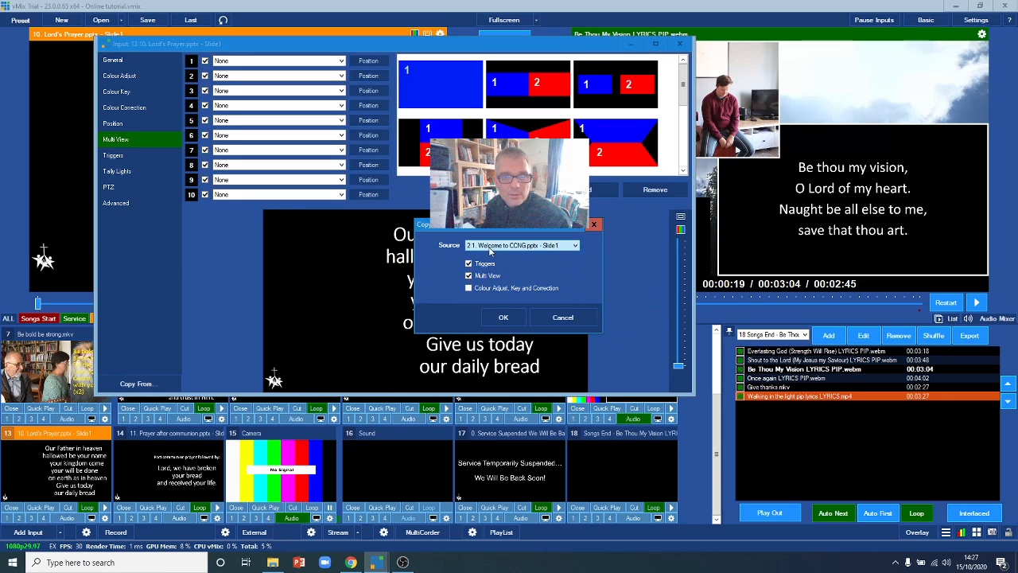
pyautogui.click(521, 244)
pyautogui.click(489, 280)
pyautogui.click(469, 263)
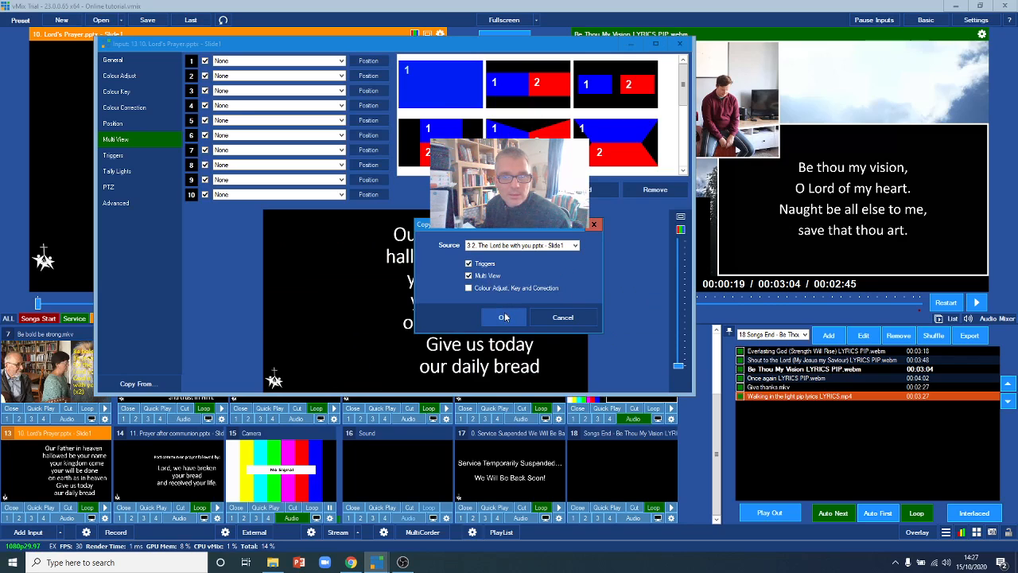
pyautogui.click(504, 317)
pyautogui.click(680, 43)
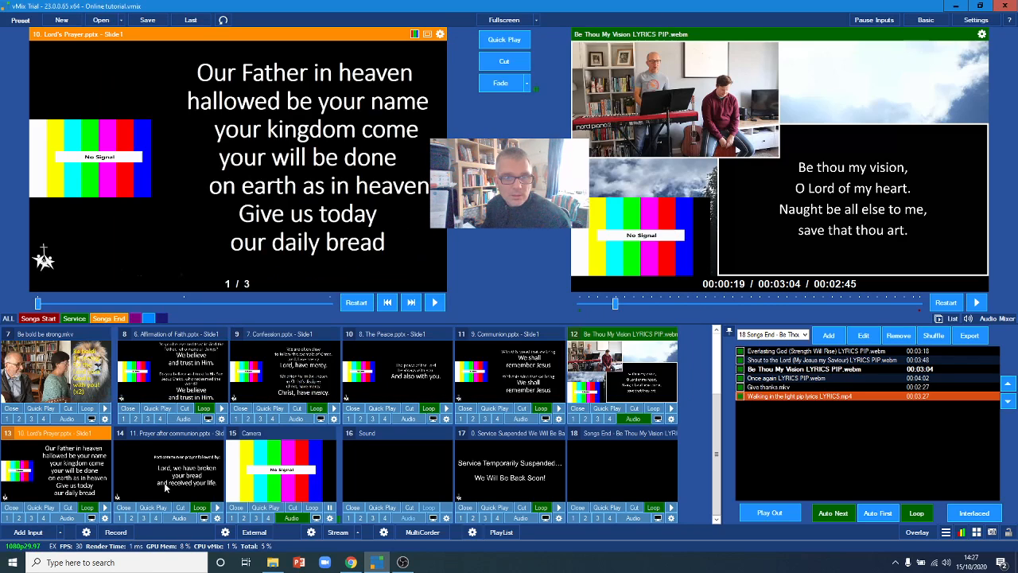
# - Preview the Prayer after communion slide and copy only the Multi View settings into it from The Lord be with you
pyautogui.click(182, 466)
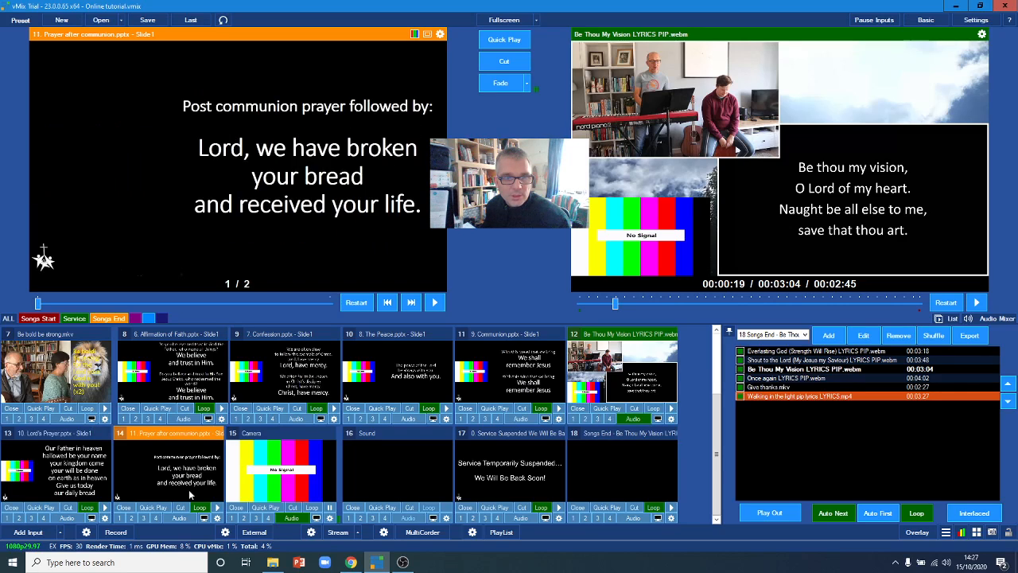
pyautogui.click(218, 518)
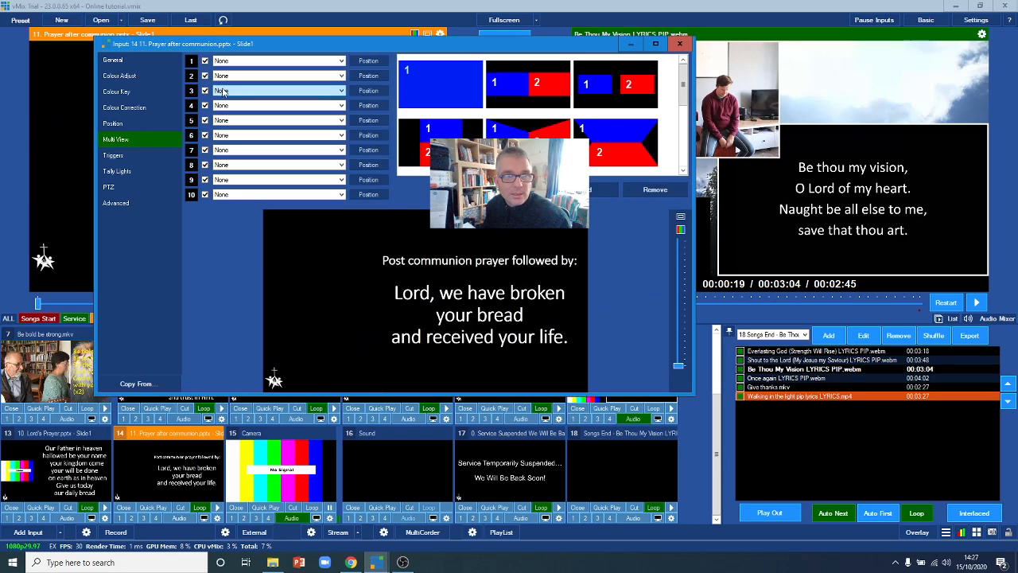
pyautogui.click(135, 383)
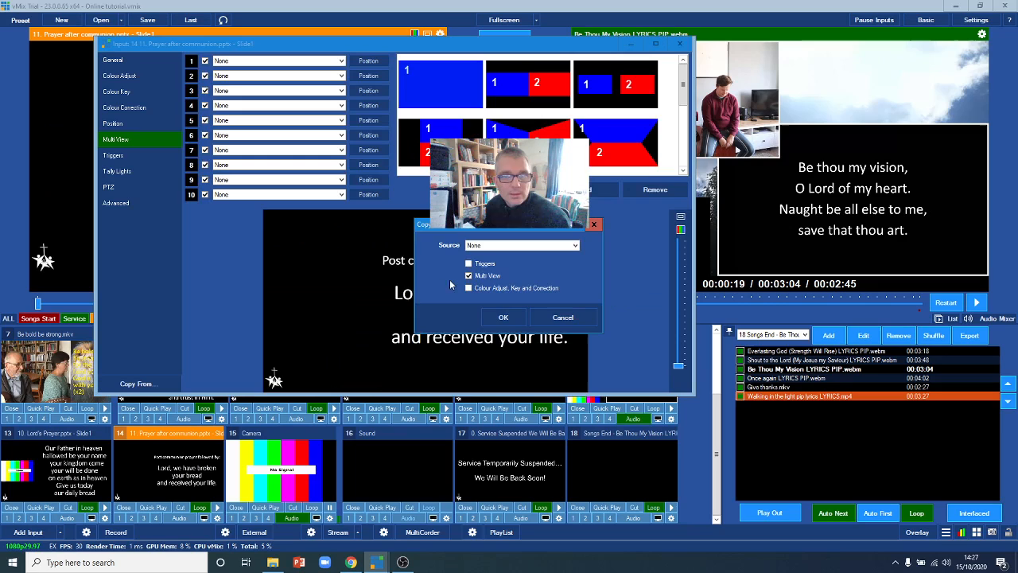
pyautogui.click(486, 246)
pyautogui.click(507, 275)
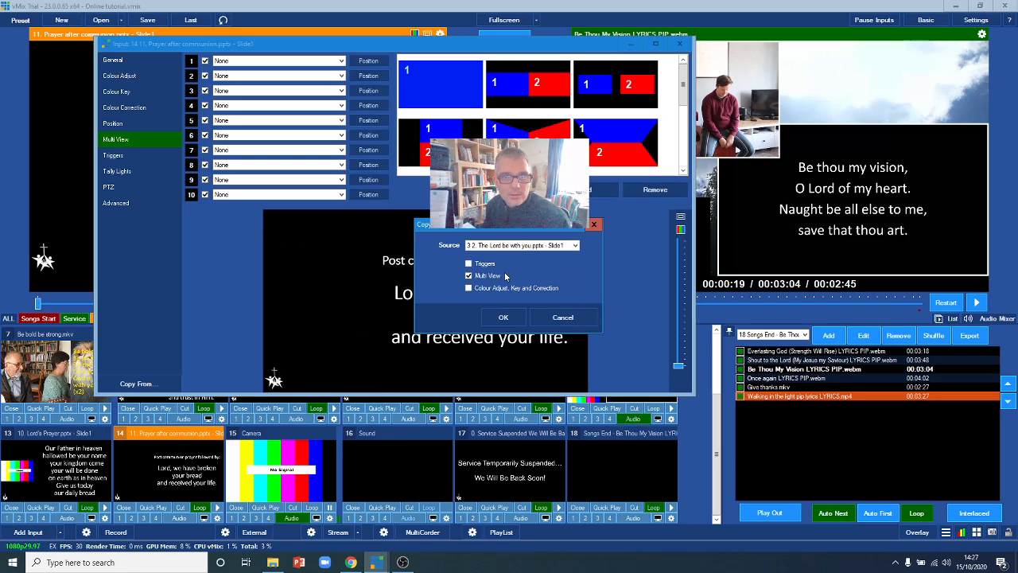
pyautogui.click(502, 317)
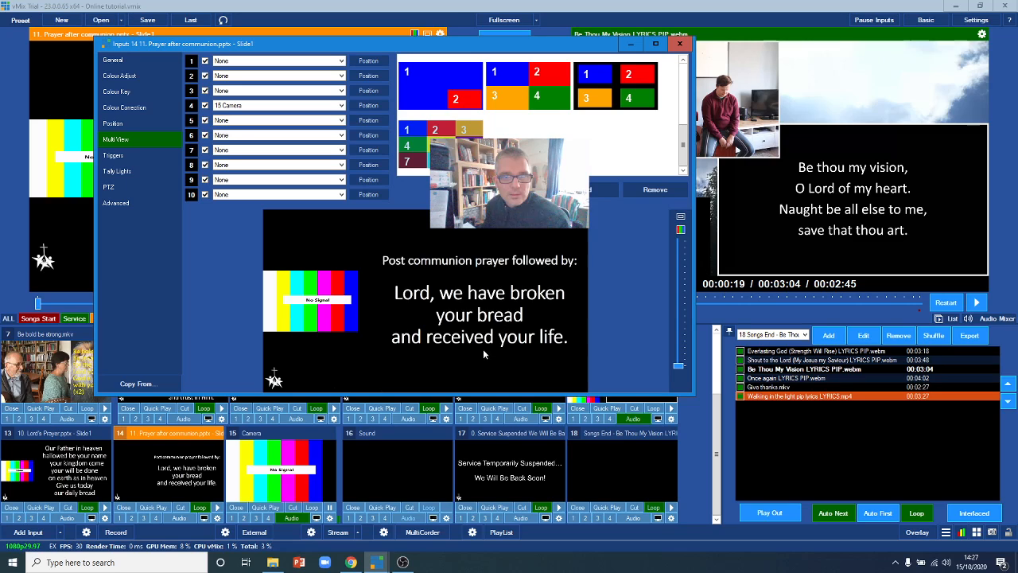
pyautogui.click(680, 44)
# - Add the Short Talk image from the Images folder in Documents as a new image input
pyautogui.moveTo(720, 431); pyautogui.dragTo(732, 337)
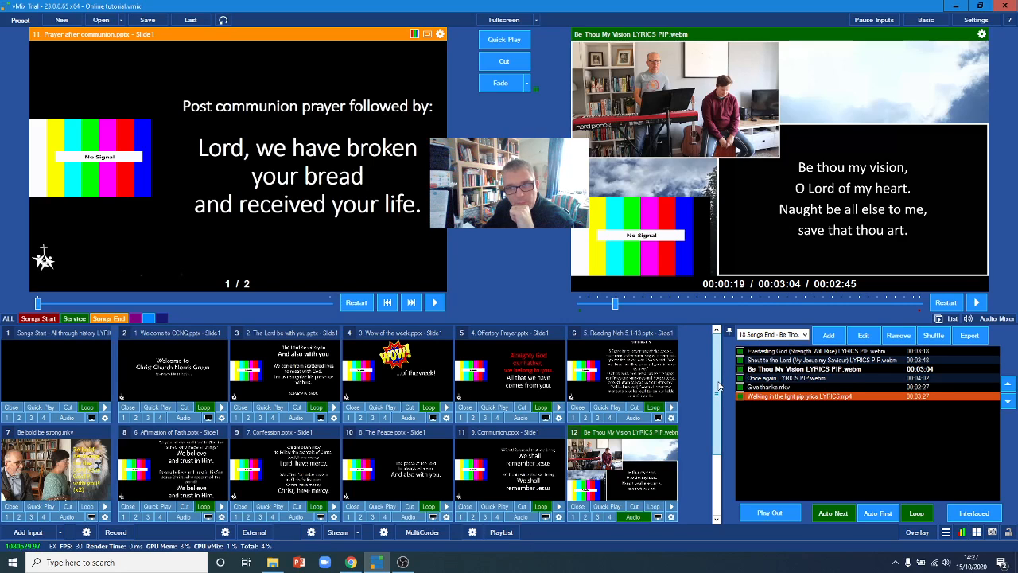
pyautogui.moveTo(719, 387); pyautogui.dragTo(705, 513)
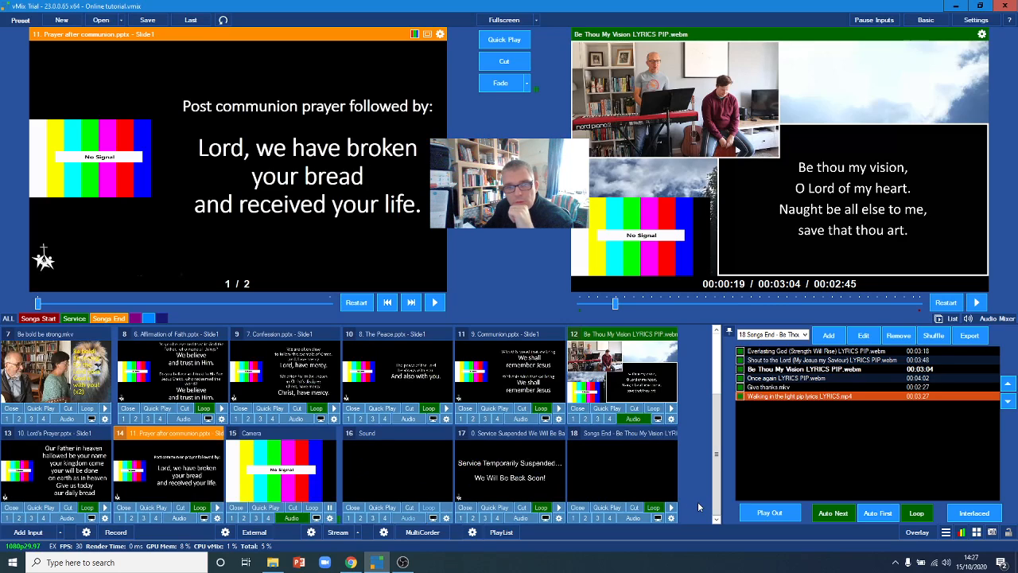
pyautogui.click(28, 532)
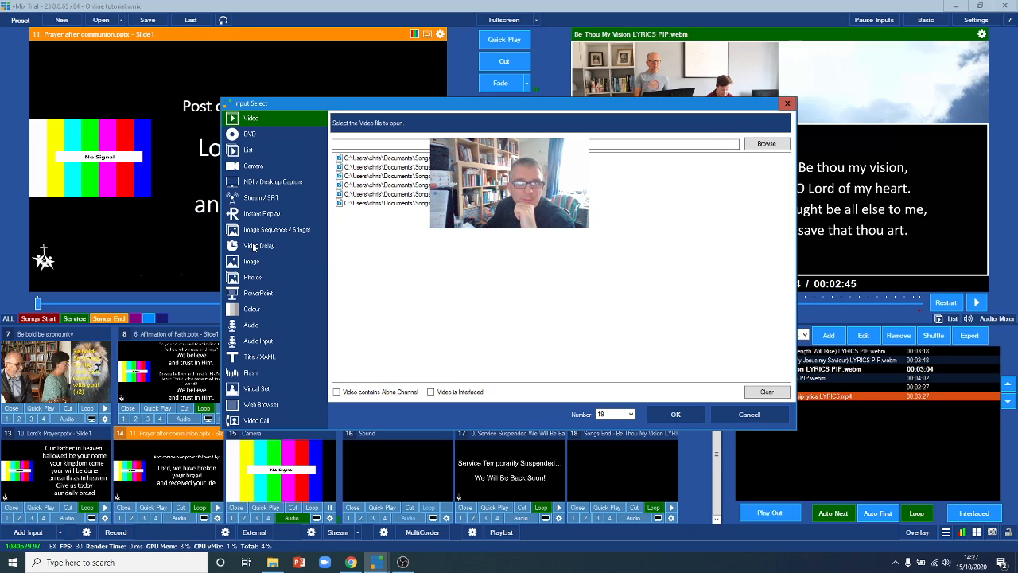
pyautogui.click(251, 261)
pyautogui.click(764, 144)
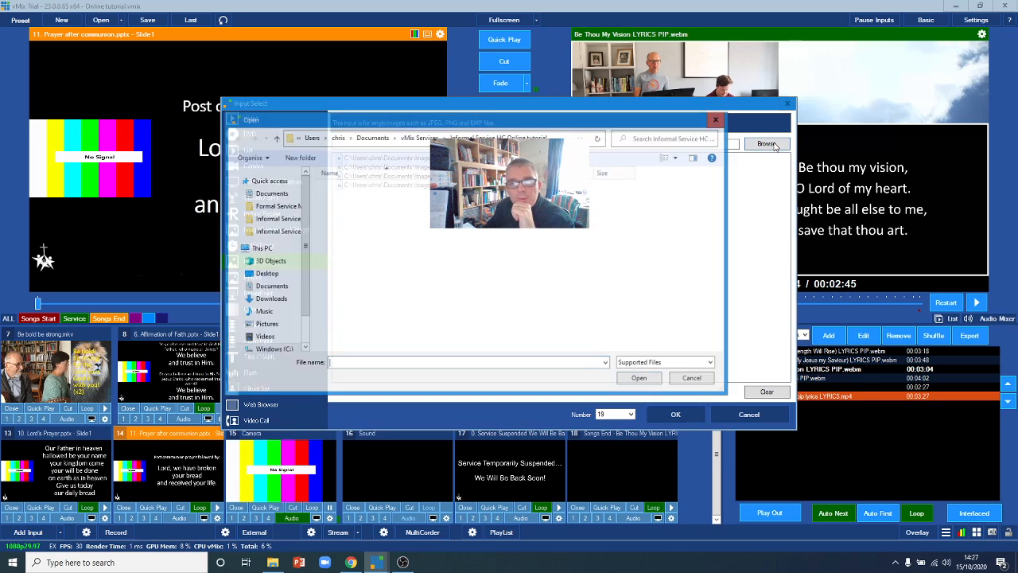
pyautogui.click(270, 286)
pyautogui.doubleClick(341, 201)
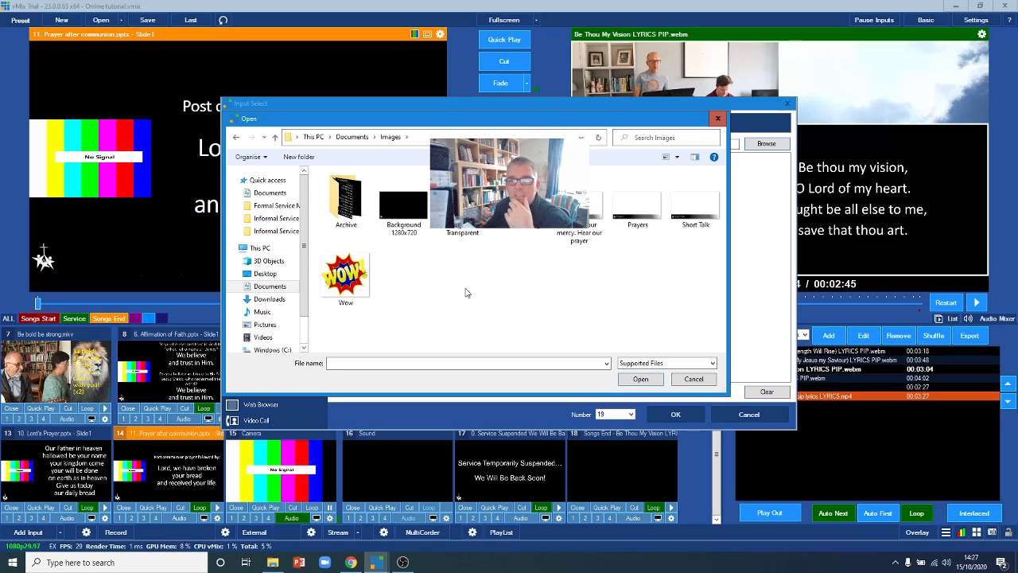
pyautogui.click(699, 209)
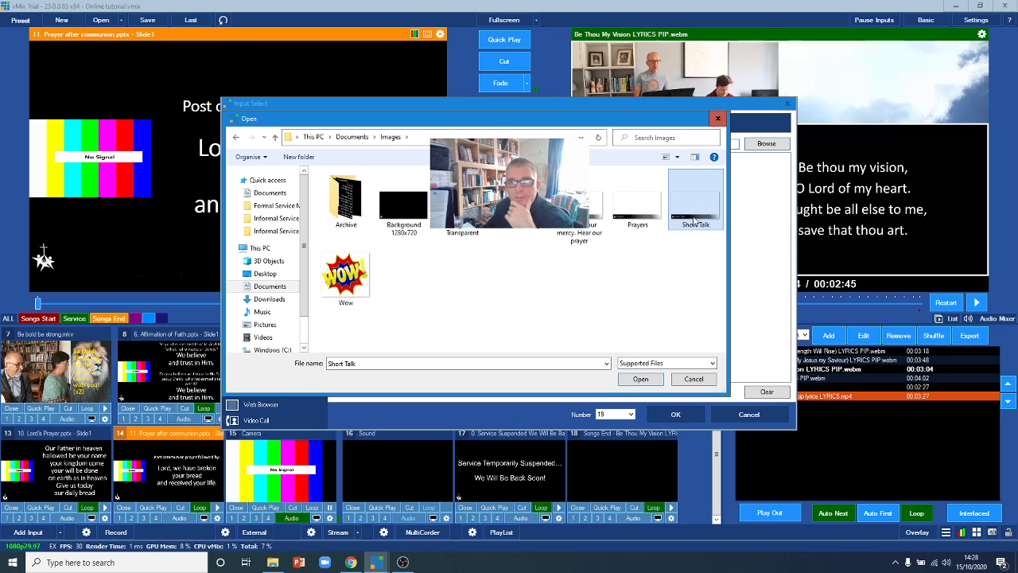
pyautogui.click(641, 379)
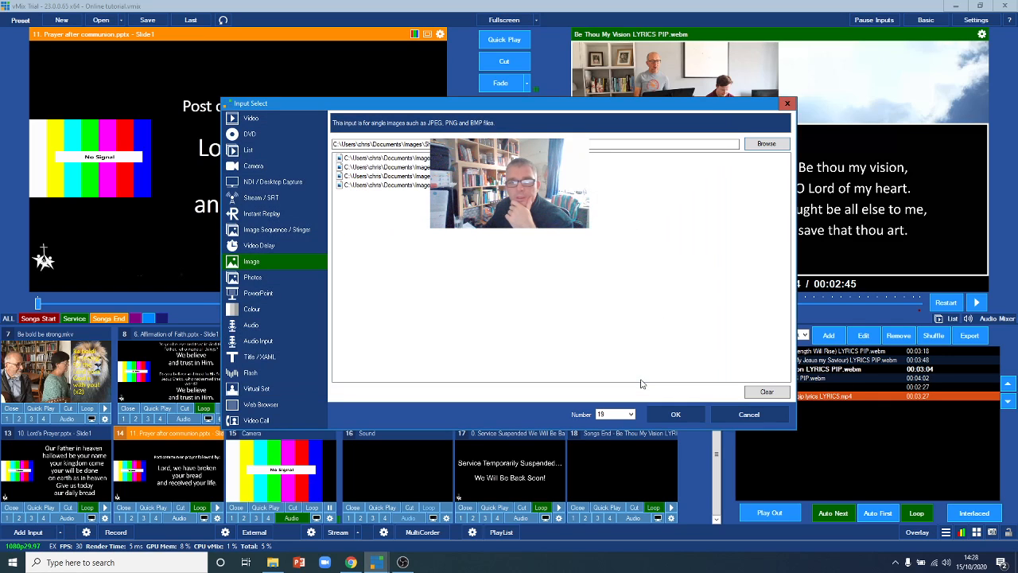
pyautogui.click(676, 414)
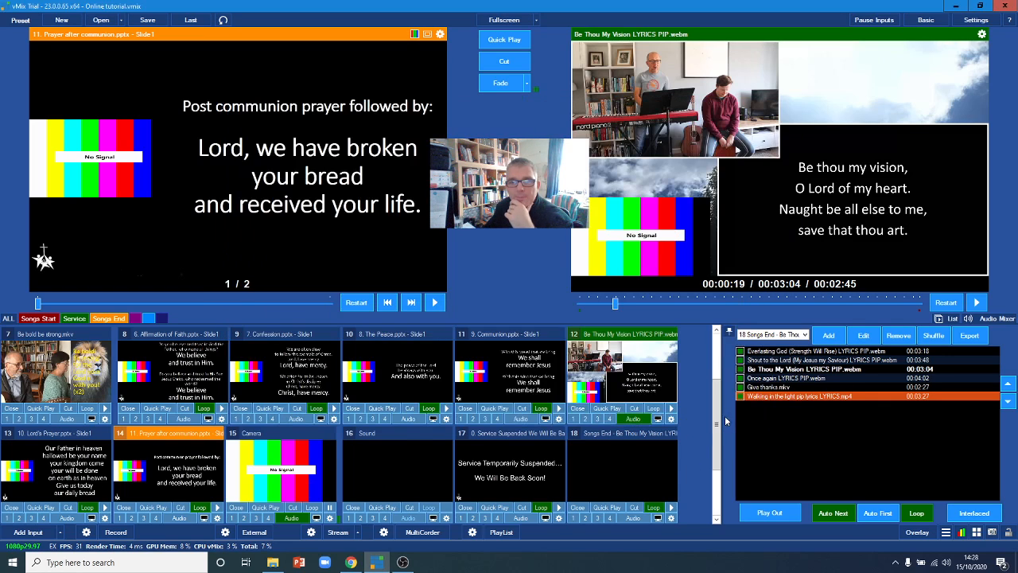
pyautogui.click(716, 518)
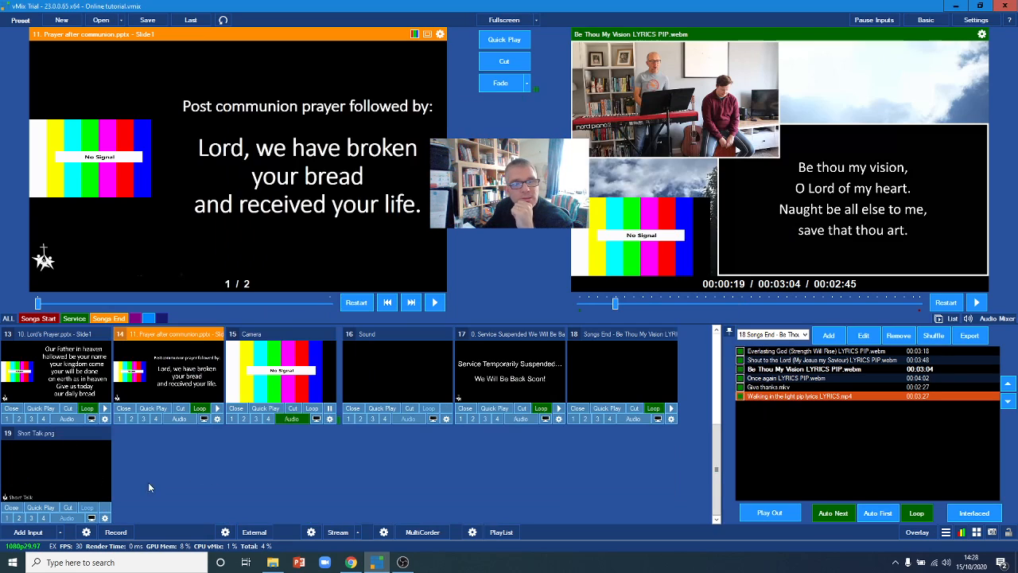
# - Add the Short Talk image a second time as input 20, reusing the recently opened file
pyautogui.click(30, 532)
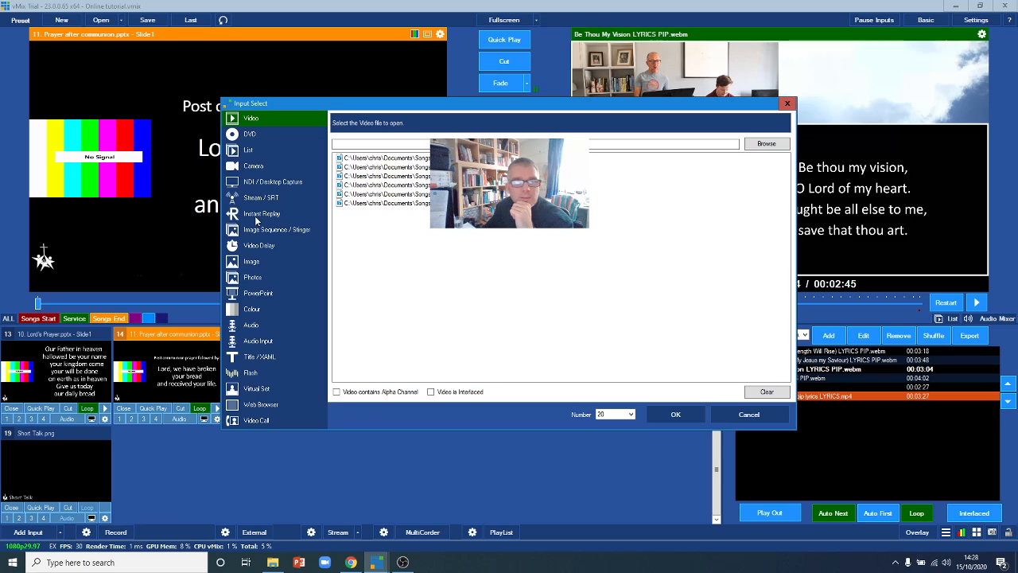
pyautogui.click(251, 260)
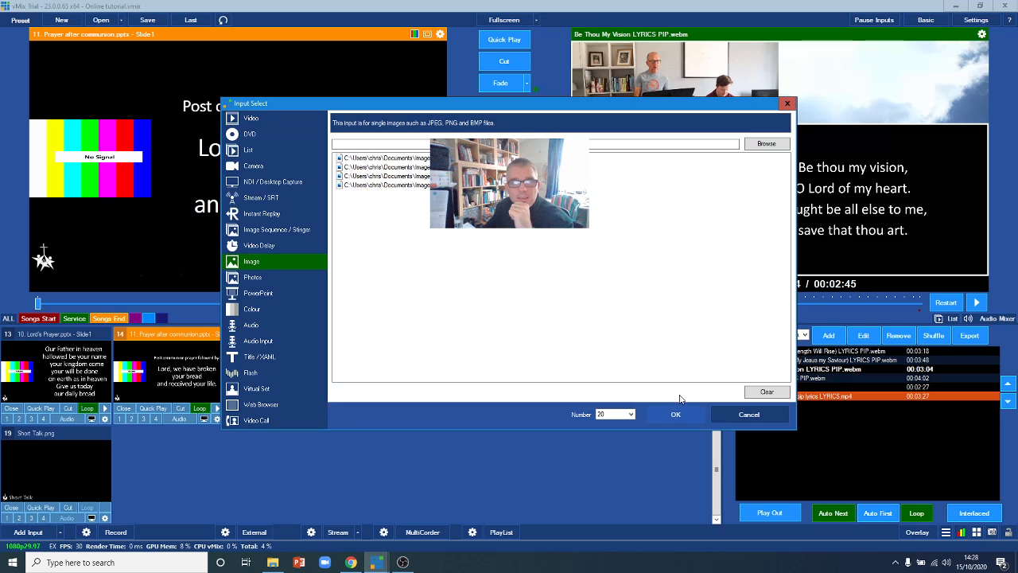
pyautogui.click(447, 158)
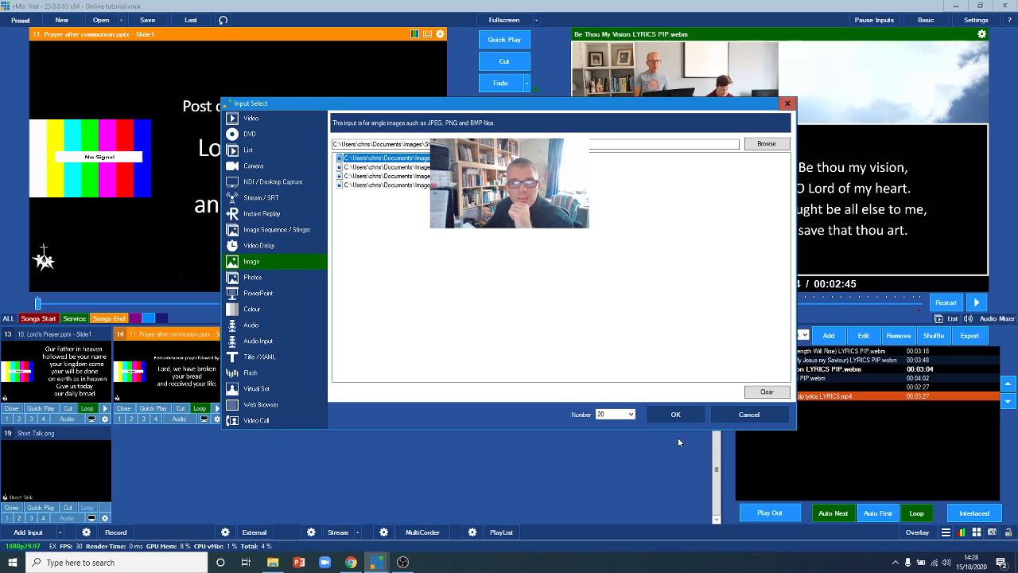
pyautogui.click(678, 415)
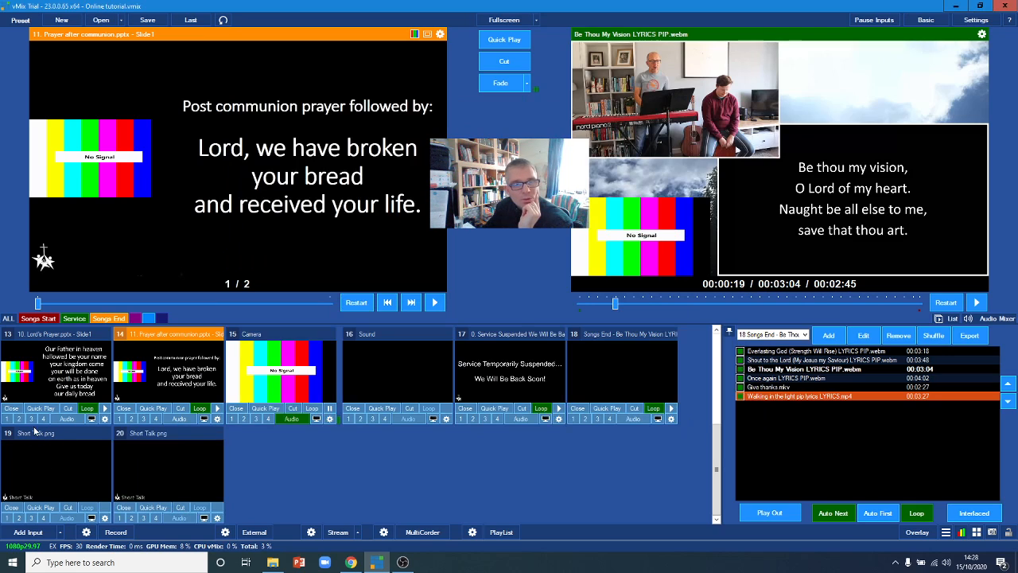
# - In the Multi View of input 19 Short Talk, set layer 1 to Camera and layer 2 to input 20 Short Talk.png
pyautogui.click(103, 519)
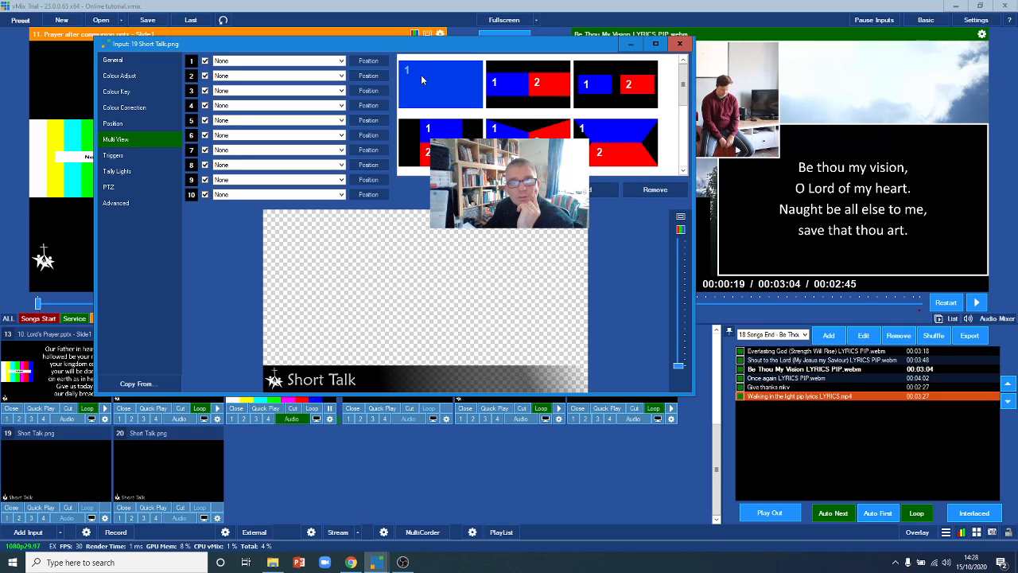
pyautogui.click(250, 61)
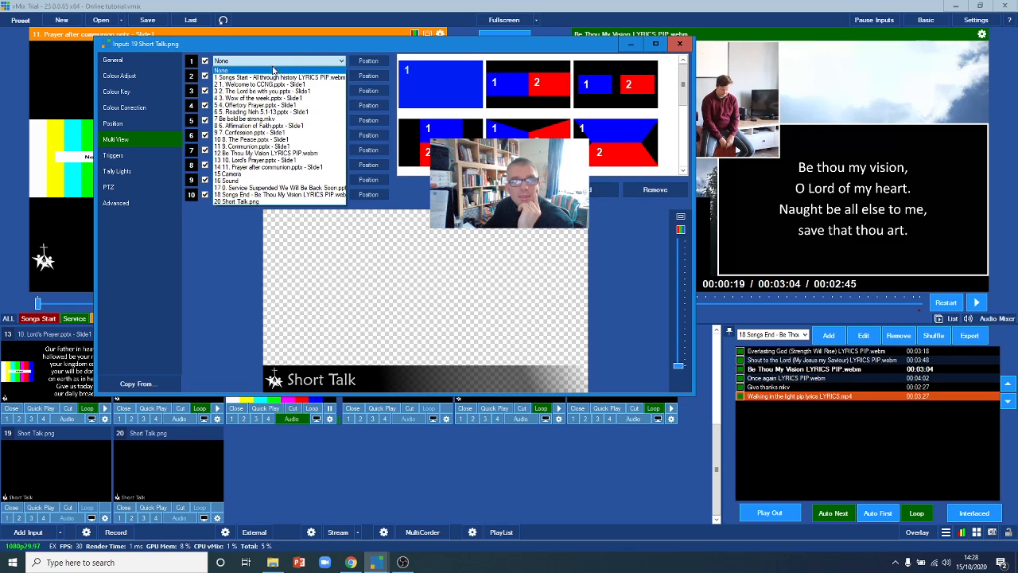
pyautogui.click(239, 176)
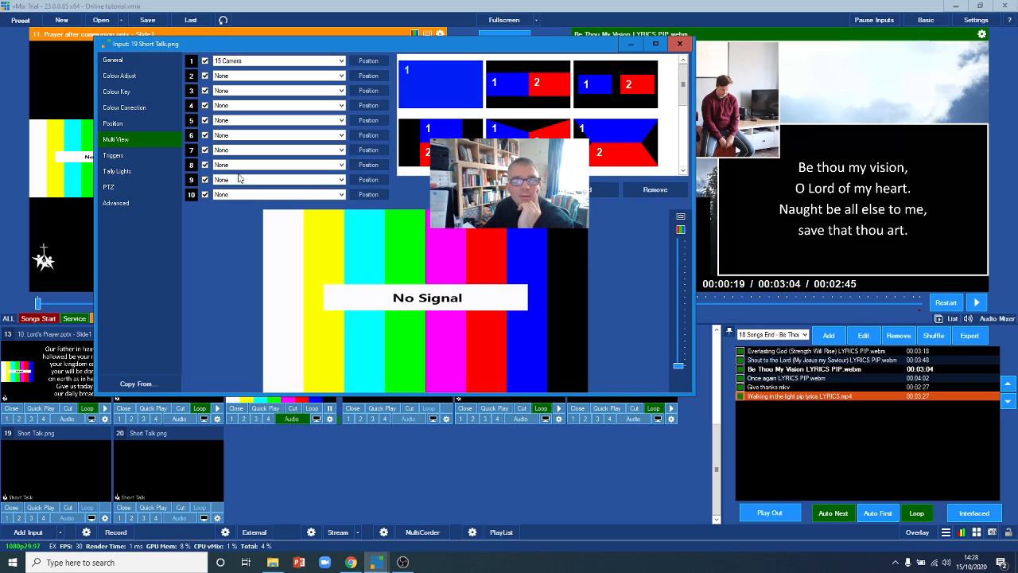
pyautogui.click(342, 76)
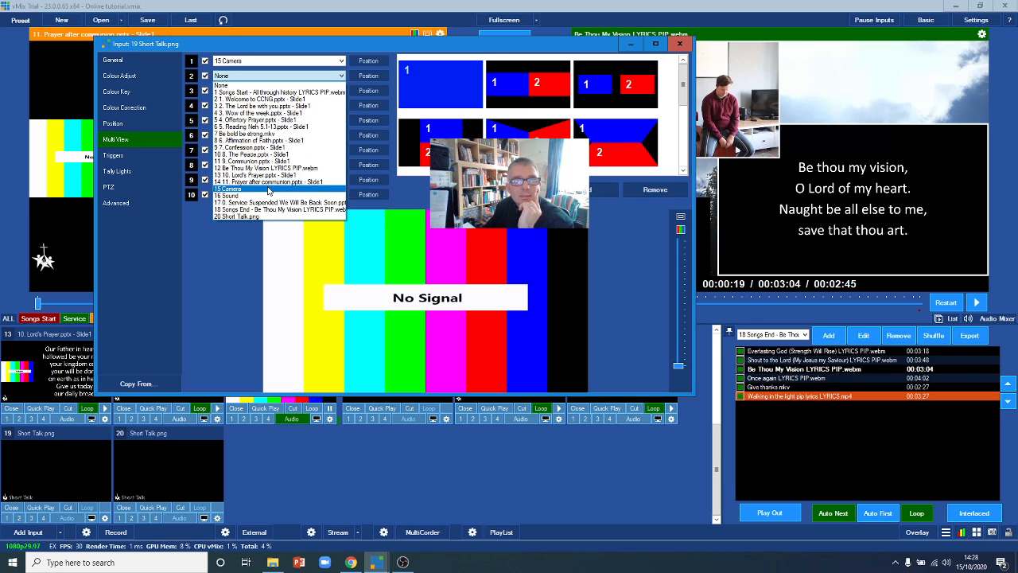
pyautogui.click(243, 216)
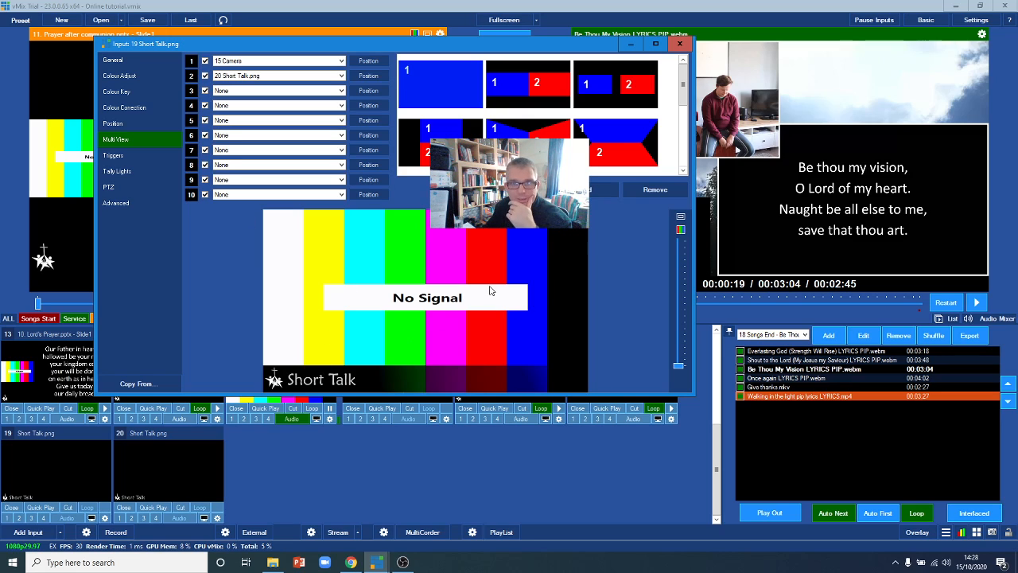
# - Review the source choices of Multi View layers 1 and 2 for input 19, keep them, and close its settings
pyautogui.click(258, 61)
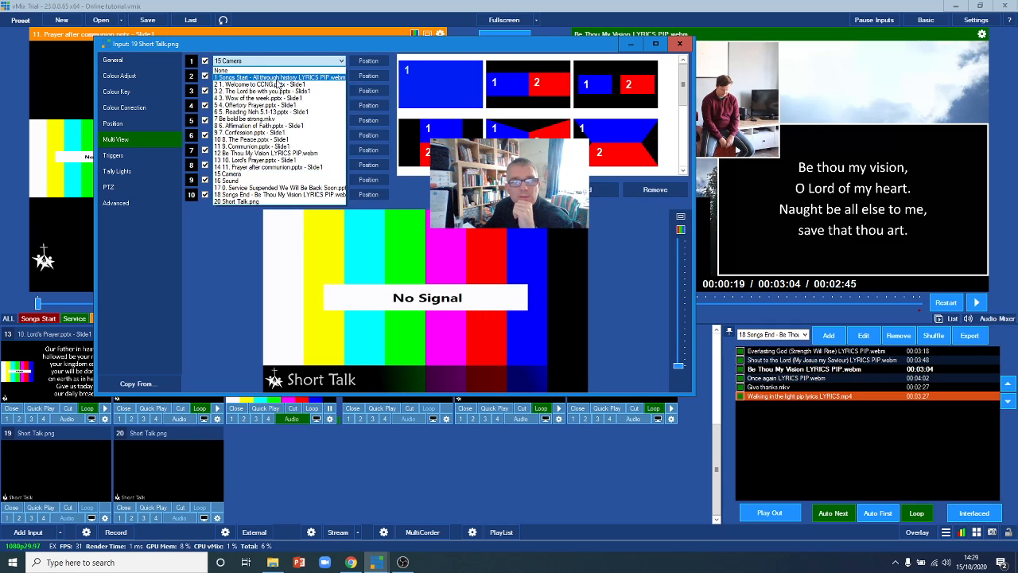
pyautogui.click(254, 173)
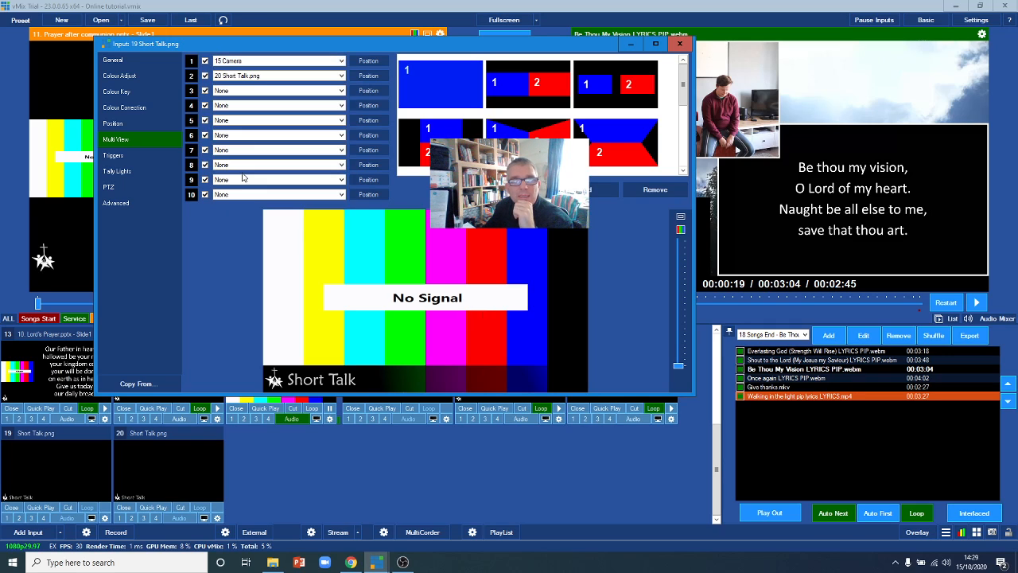
pyautogui.click(259, 78)
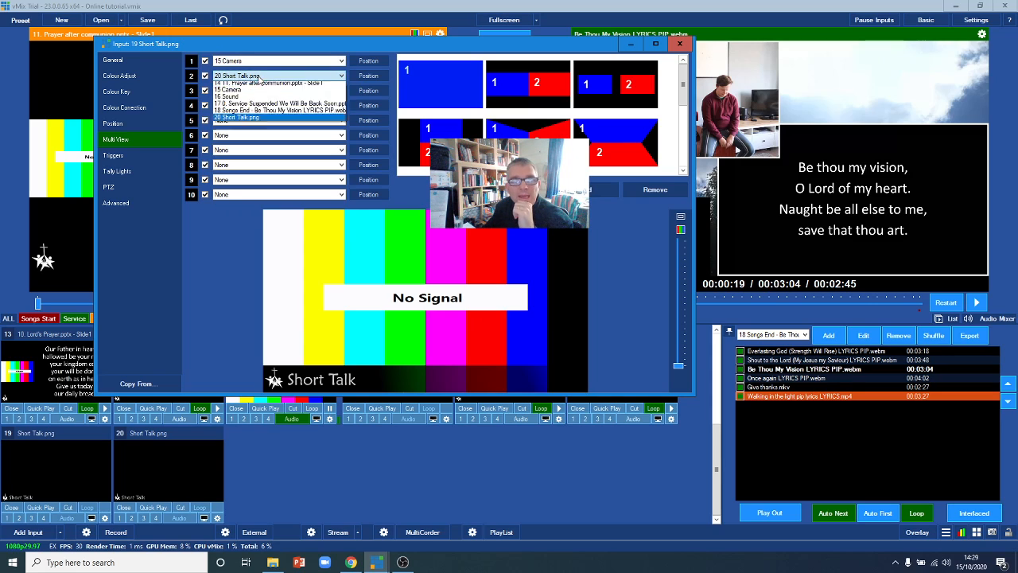
pyautogui.click(252, 215)
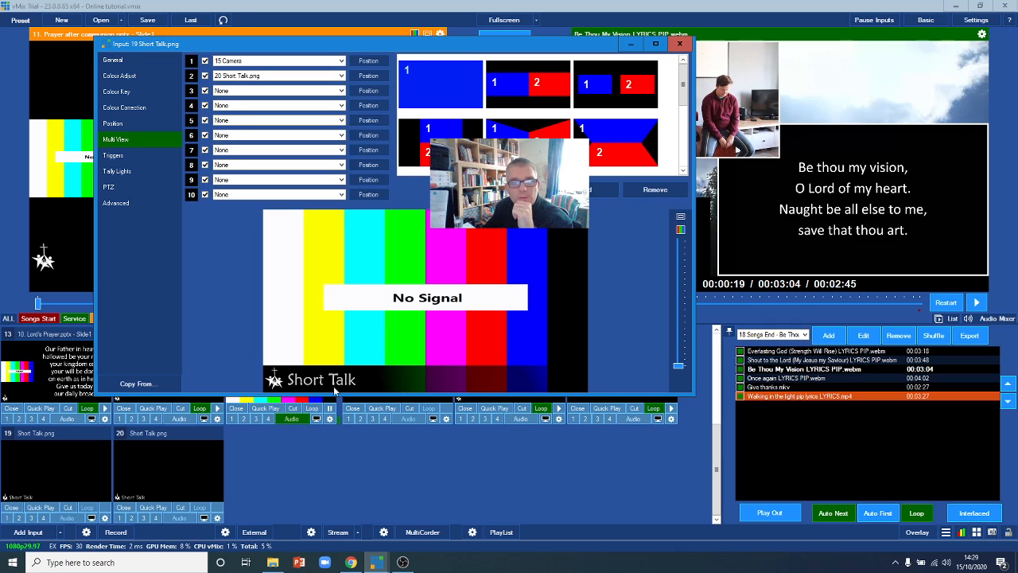
pyautogui.click(678, 45)
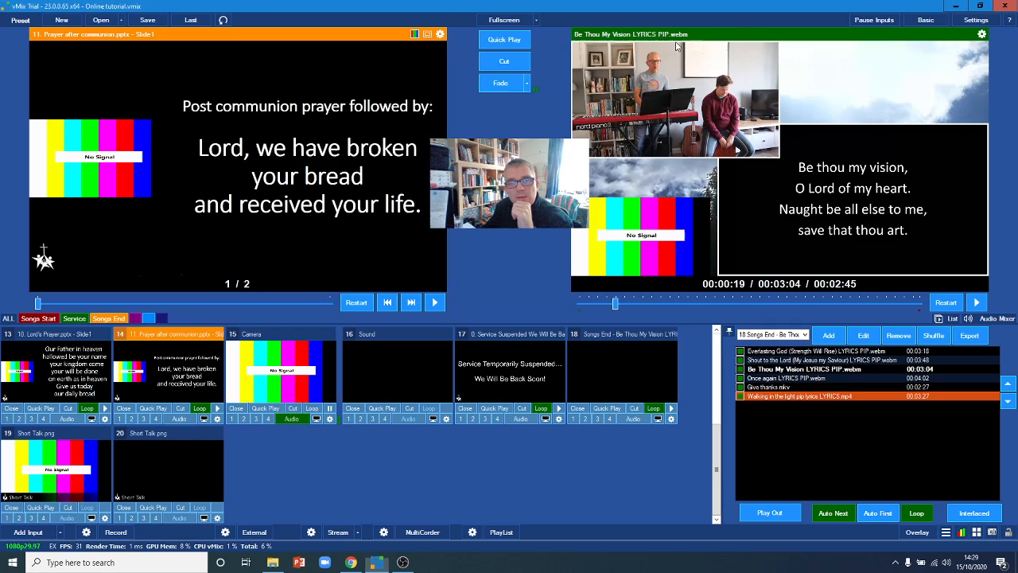
# - Preview input 19 Short Talk, recheck its layer 2 source, and compare its preview with input 20
pyautogui.click(72, 463)
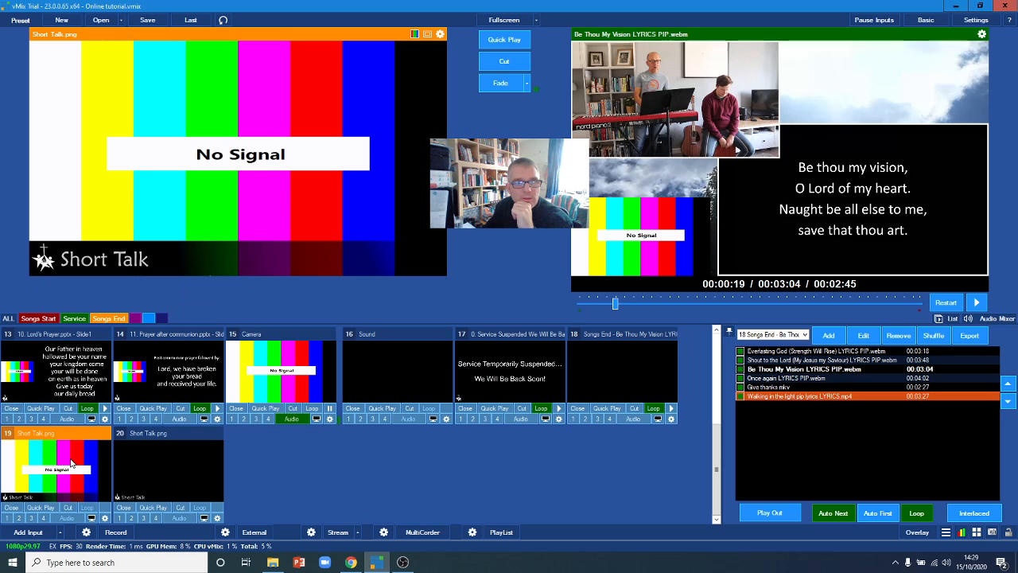
pyautogui.click(104, 517)
pyautogui.click(271, 76)
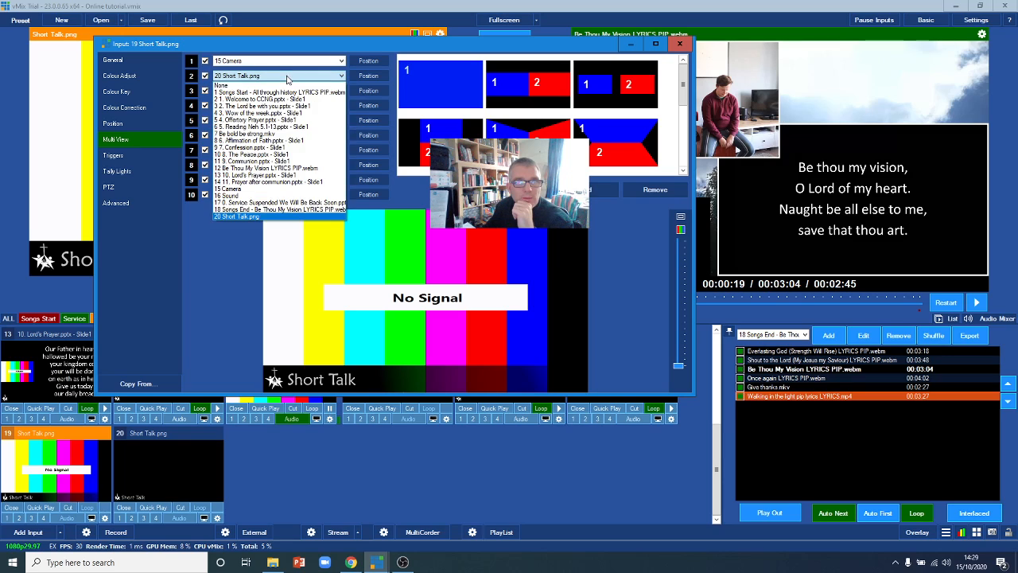
pyautogui.click(240, 218)
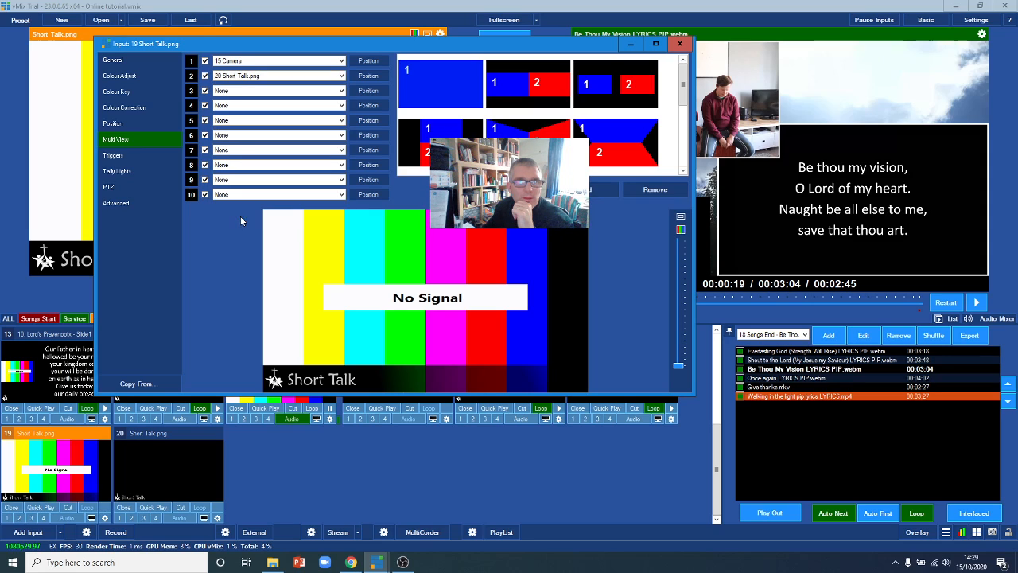
pyautogui.click(678, 45)
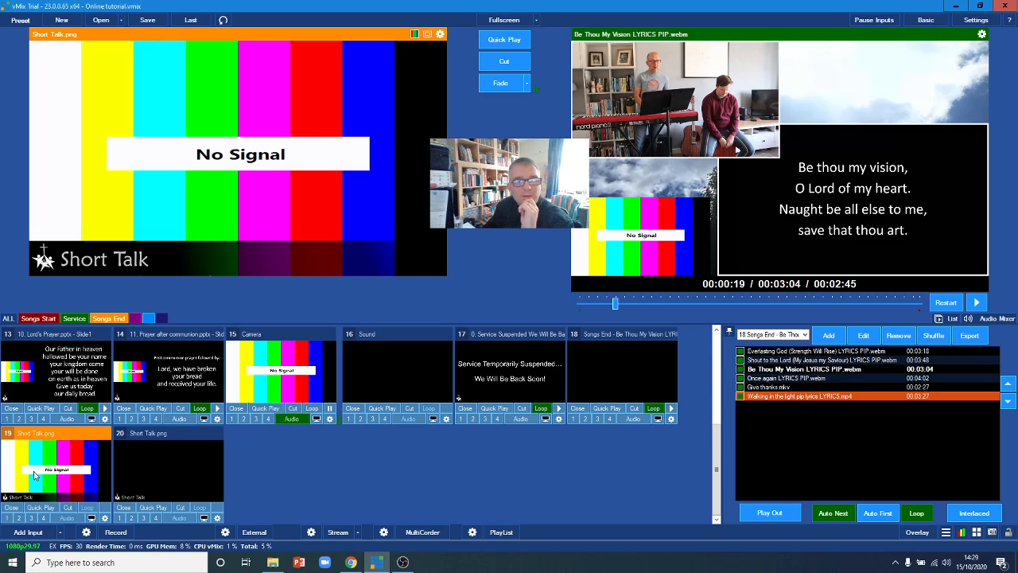
pyautogui.click(193, 447)
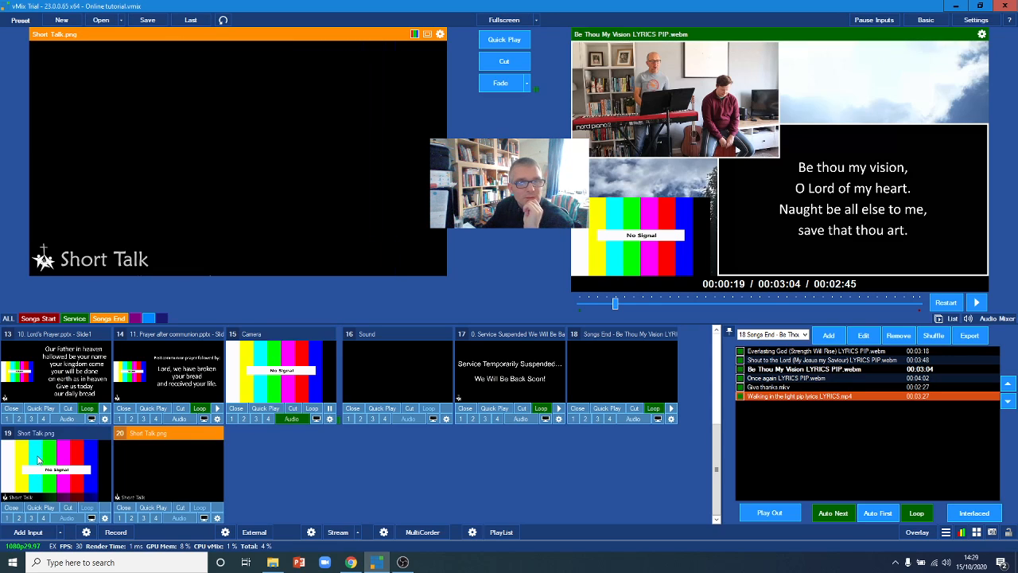
pyautogui.click(38, 460)
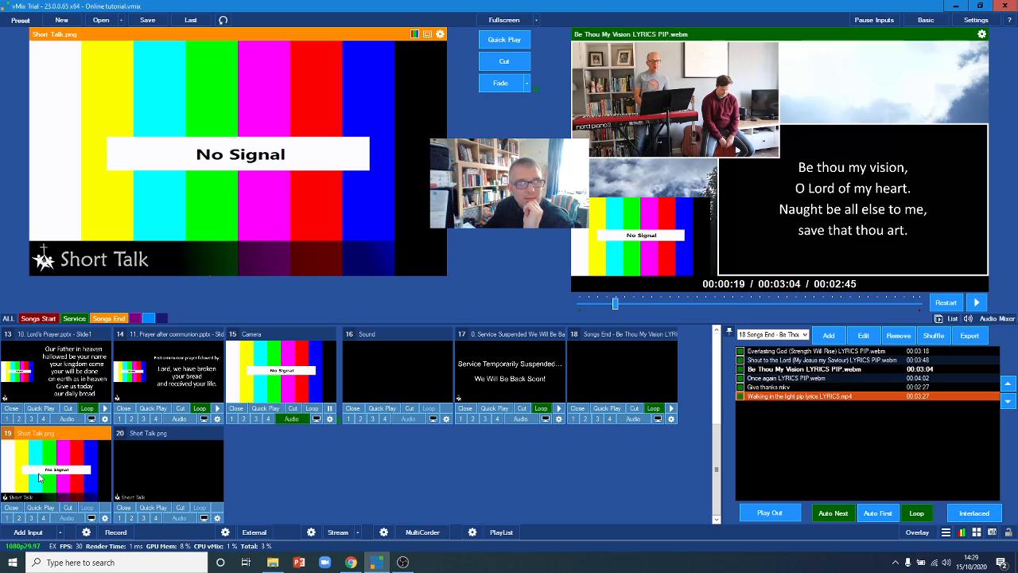
# - Move the Short Talk input with the camera to position 7, just before the Be bold be strong video
pyautogui.scroll(1, 43, 458)
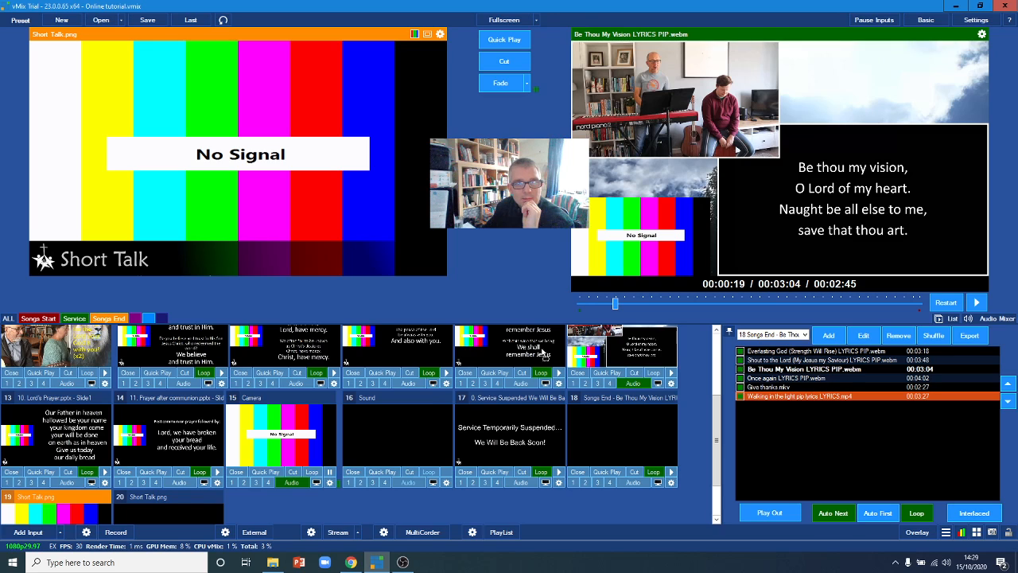
pyautogui.scroll(2, 539, 366)
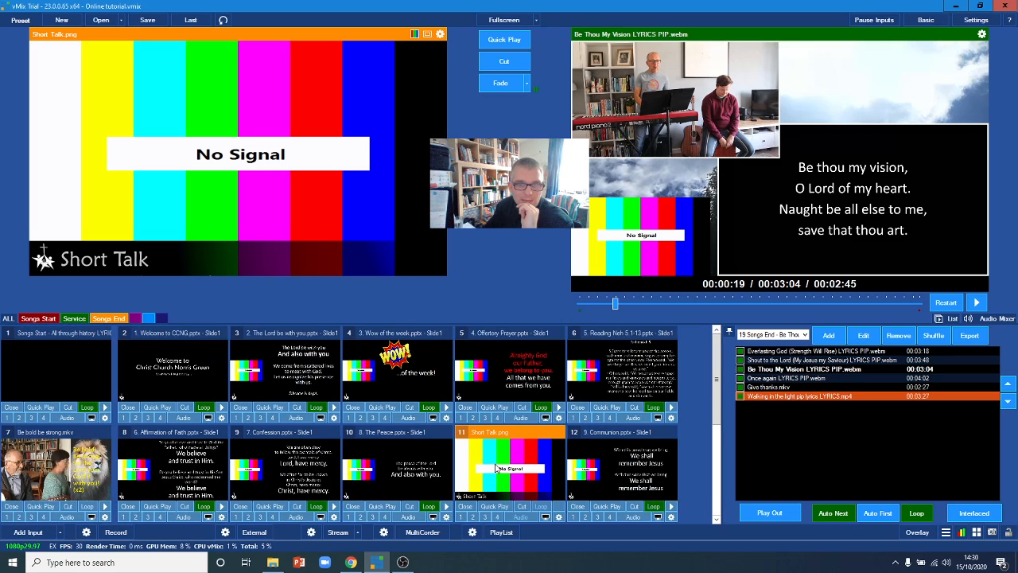
pyautogui.moveTo(487, 475); pyautogui.dragTo(69, 474)
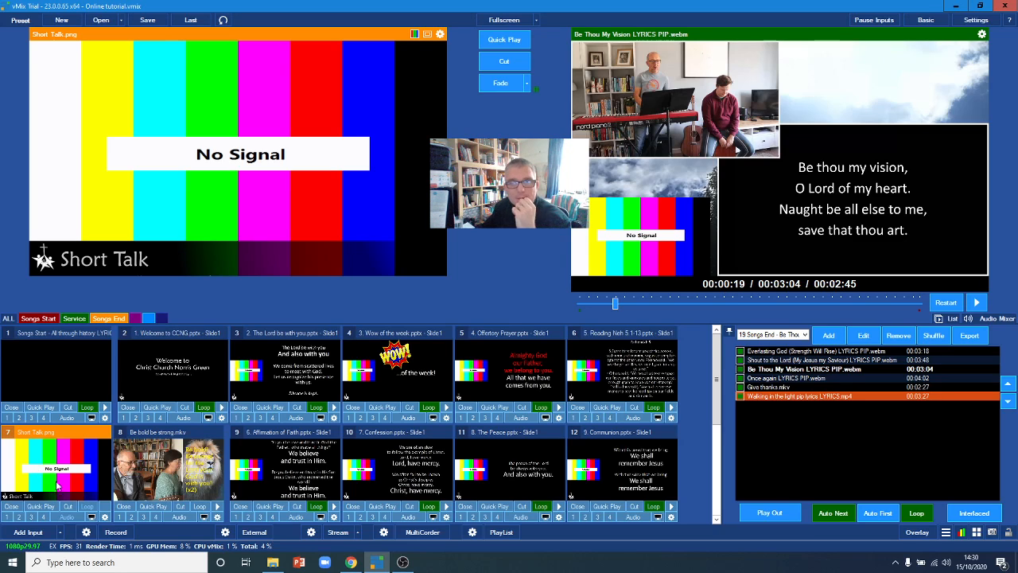
# - Add the Prayers image from the Images folder in Documents as image input 21
pyautogui.scroll(-2, 633, 398)
pyautogui.scroll(2, 621, 410)
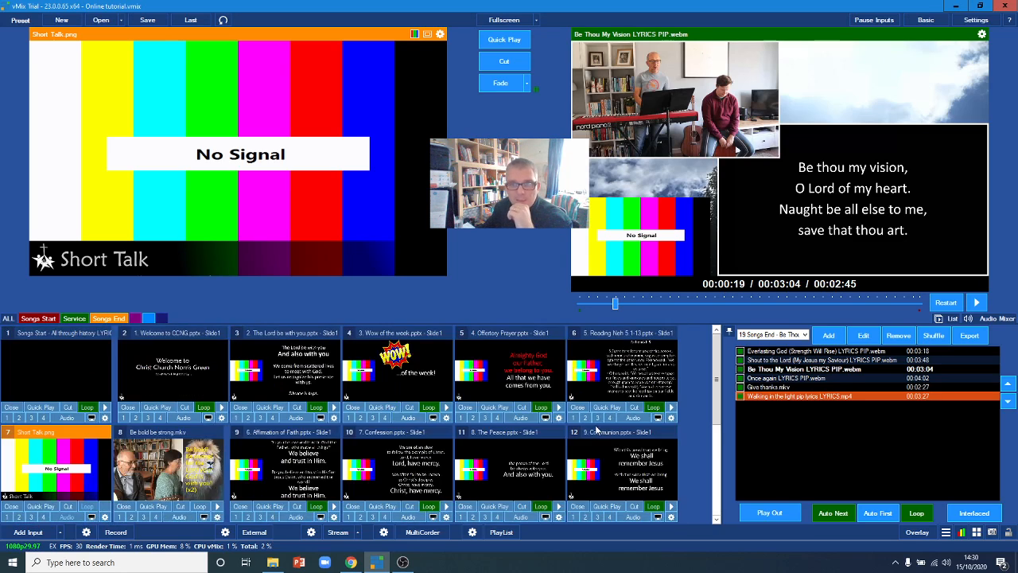
pyautogui.scroll(-2, 582, 466)
pyautogui.scroll(2, 459, 487)
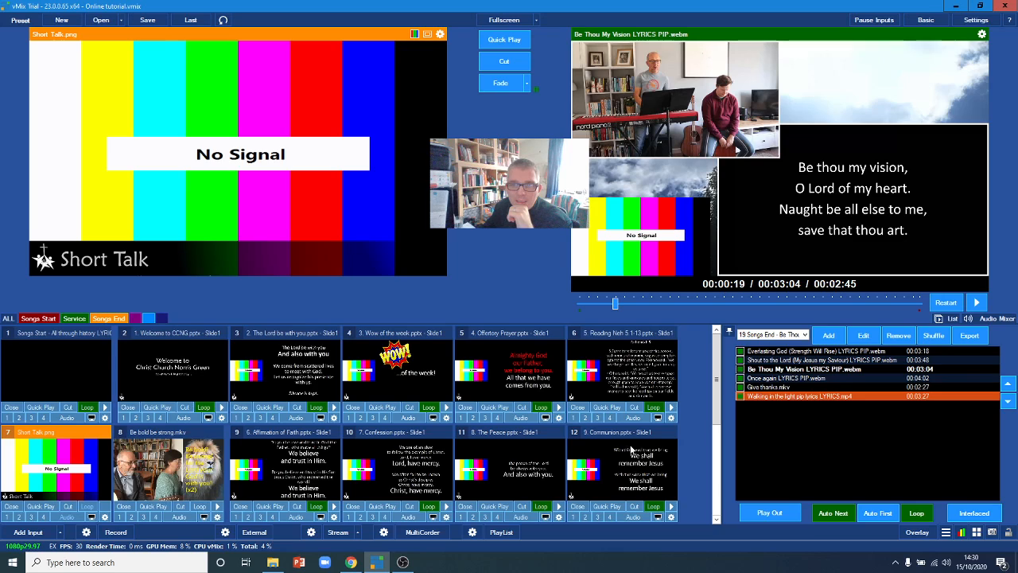
pyautogui.scroll(-3, 625, 450)
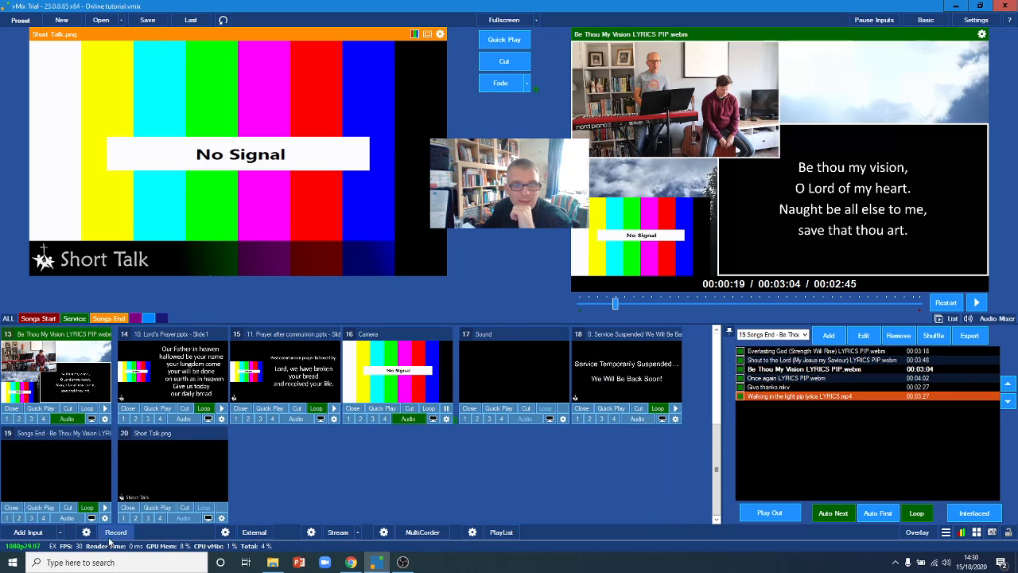
pyautogui.click(27, 533)
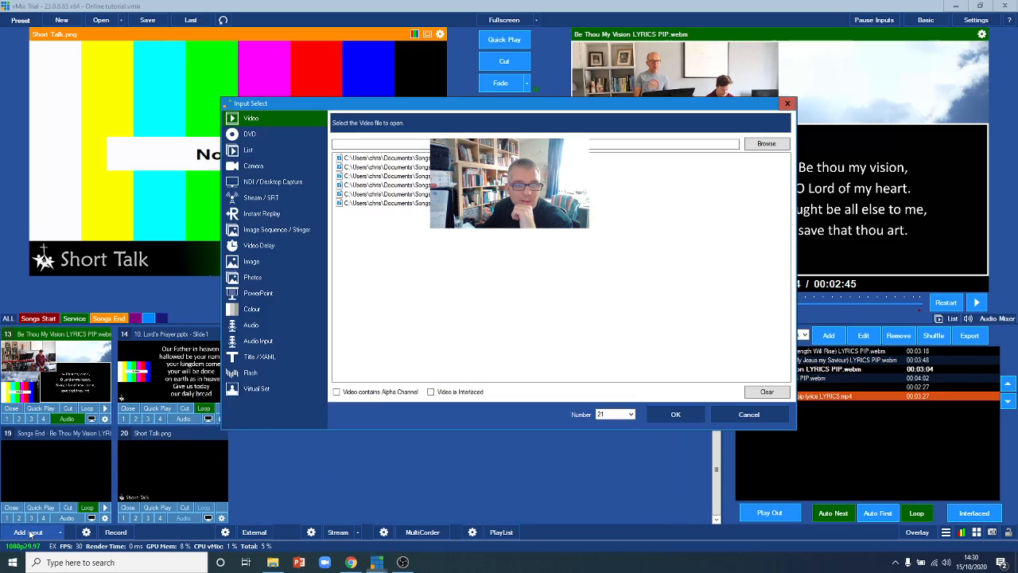
pyautogui.click(271, 262)
pyautogui.click(767, 144)
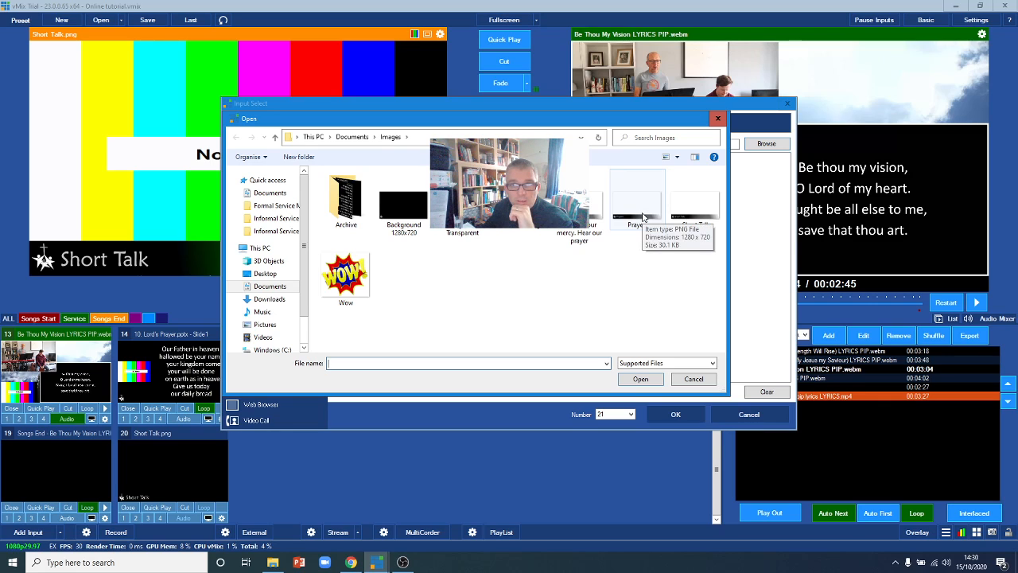
pyautogui.click(642, 217)
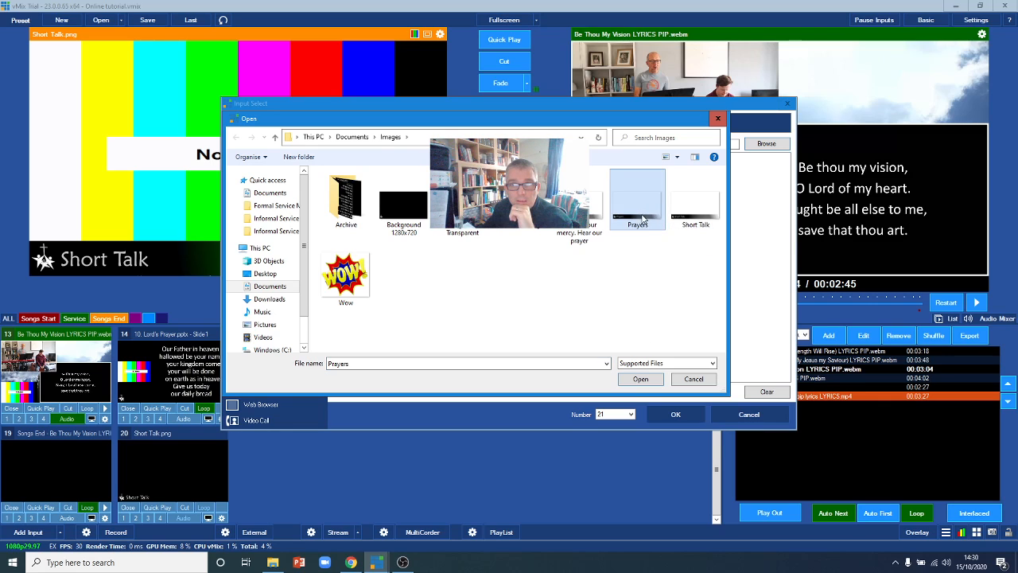
pyautogui.click(641, 380)
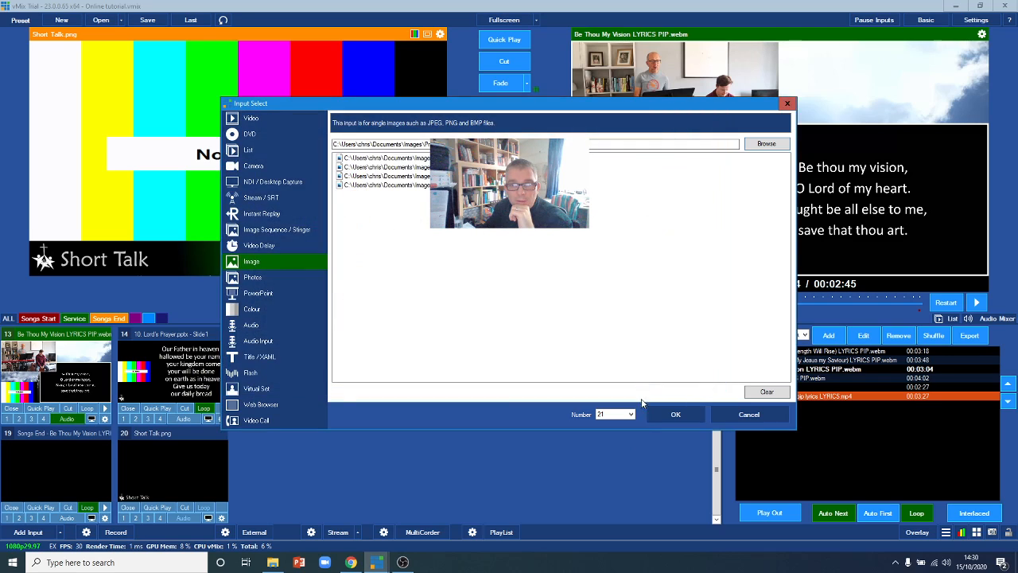
pyautogui.click(681, 415)
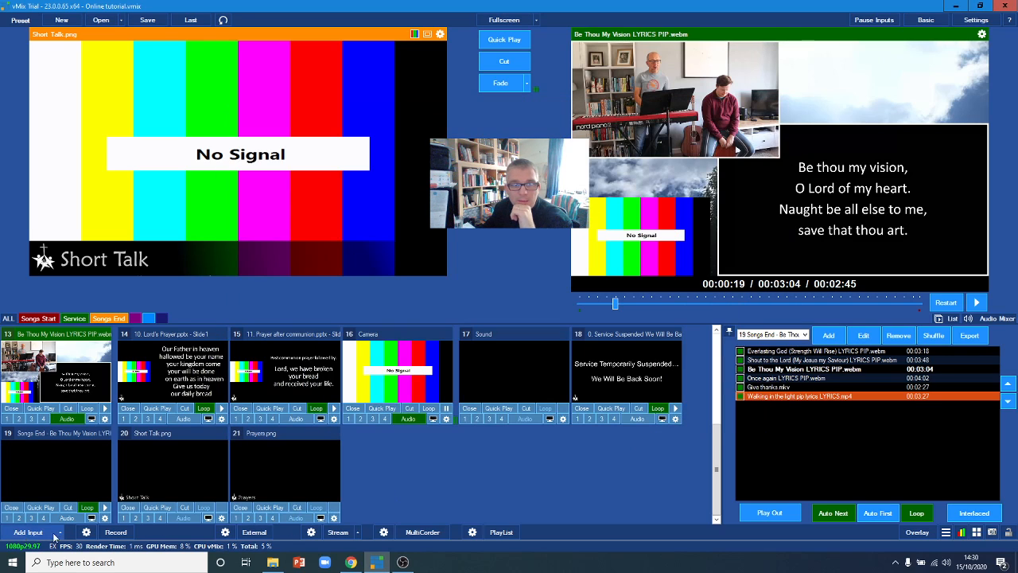
# - Add the Prayers image a second time as input 22, reusing the recently opened image file
pyautogui.click(28, 532)
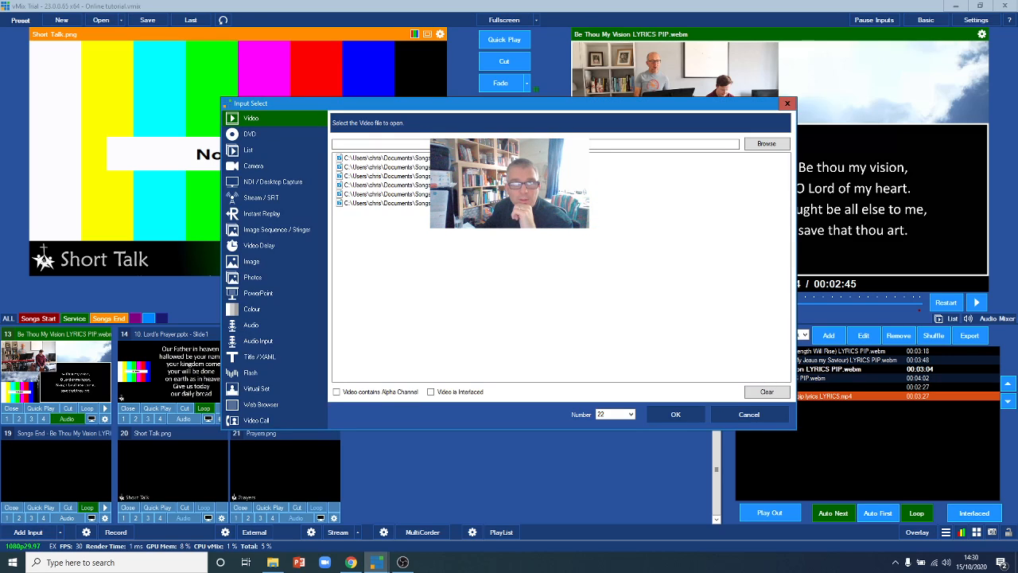
pyautogui.click(766, 143)
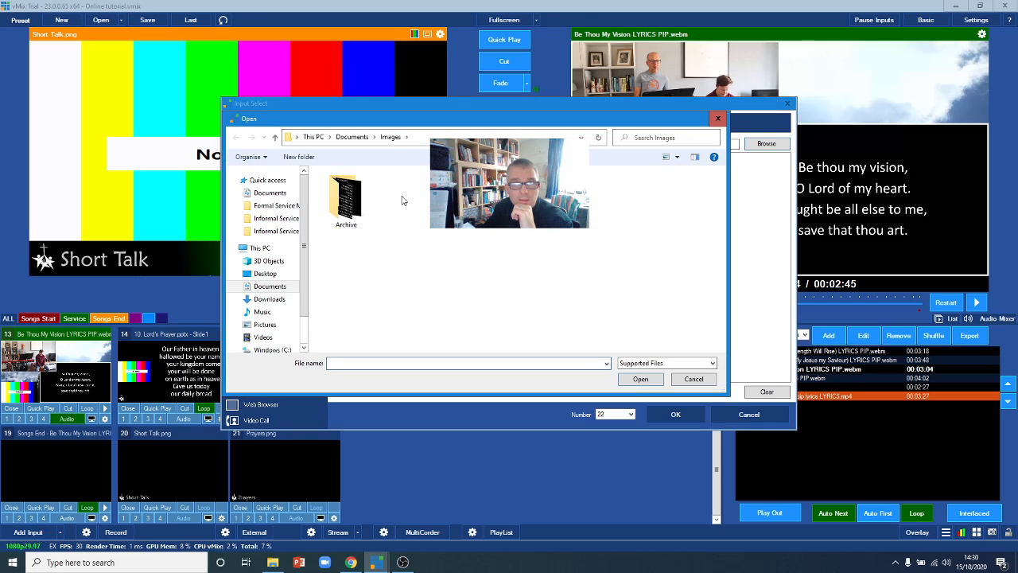
pyautogui.click(693, 379)
pyautogui.click(252, 261)
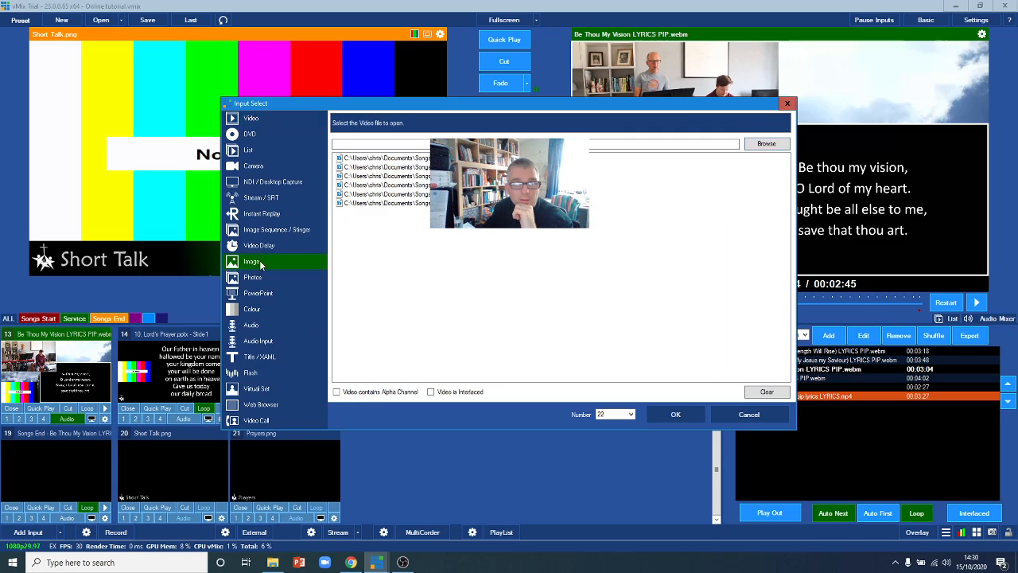
pyautogui.click(509, 159)
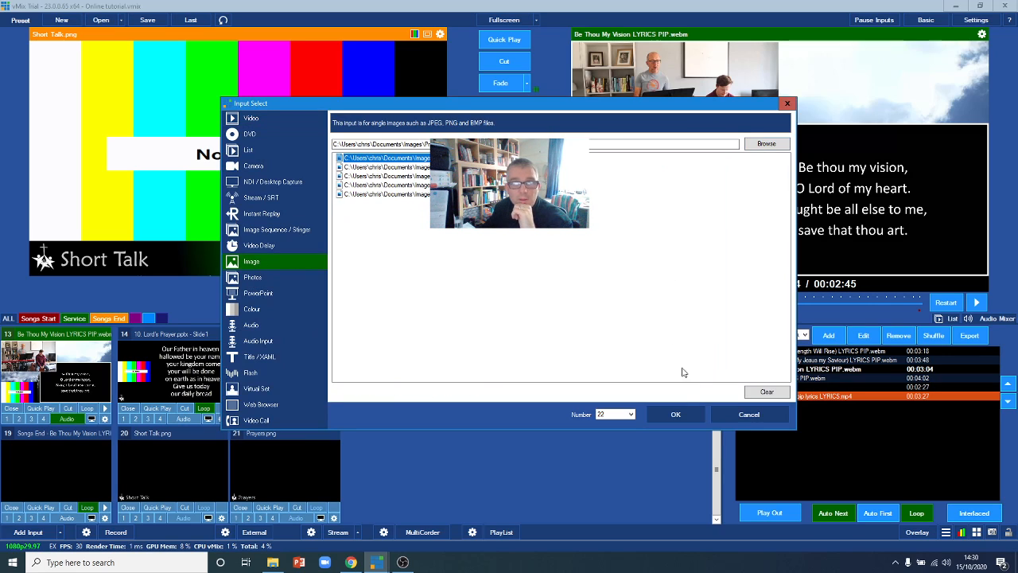
pyautogui.click(675, 414)
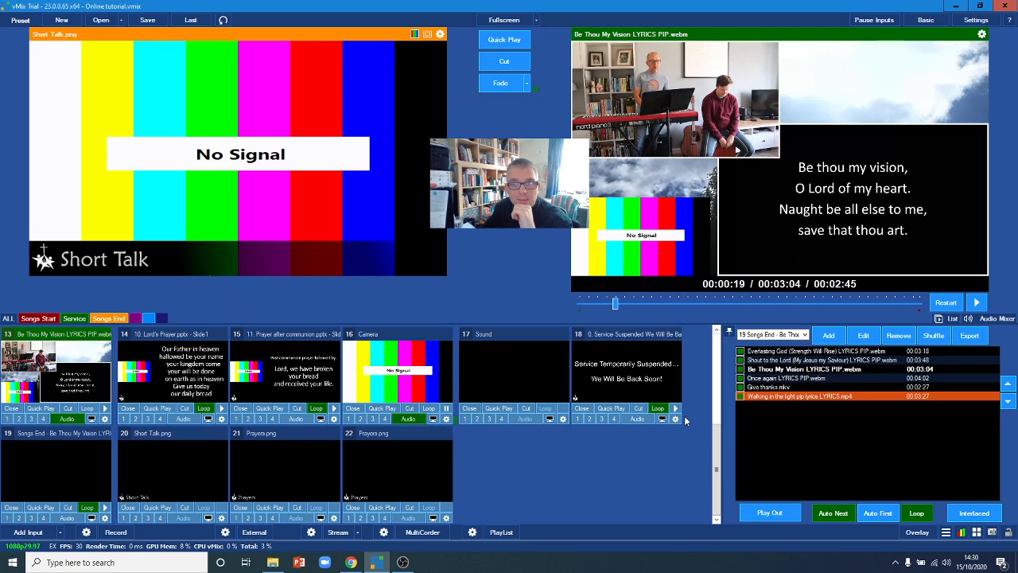
# - In the Multi View of input 21 Prayers, assign 16 Camera to layer 1 and 22 Prayers.png to layer 2
pyautogui.click(334, 519)
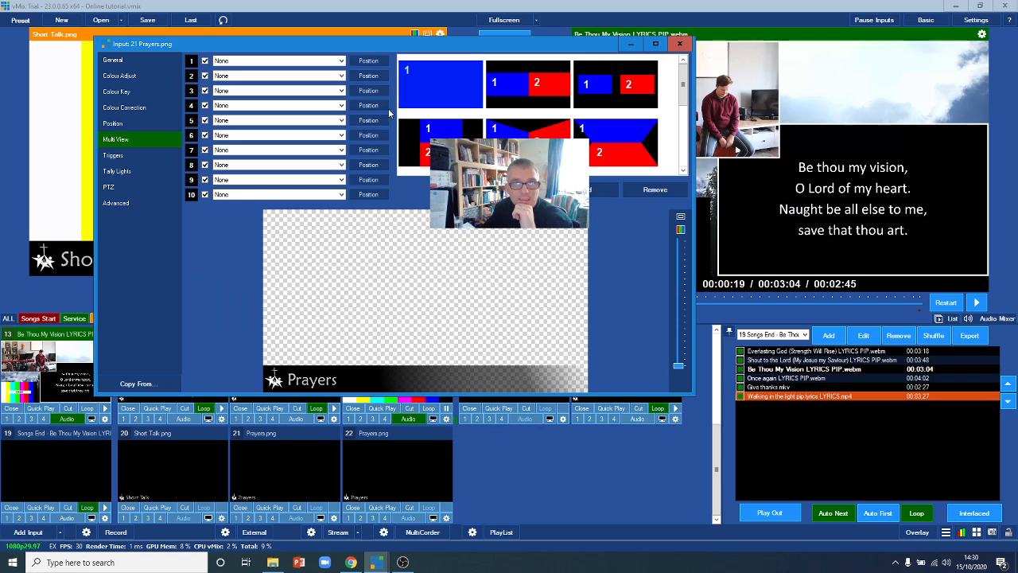
pyautogui.click(270, 61)
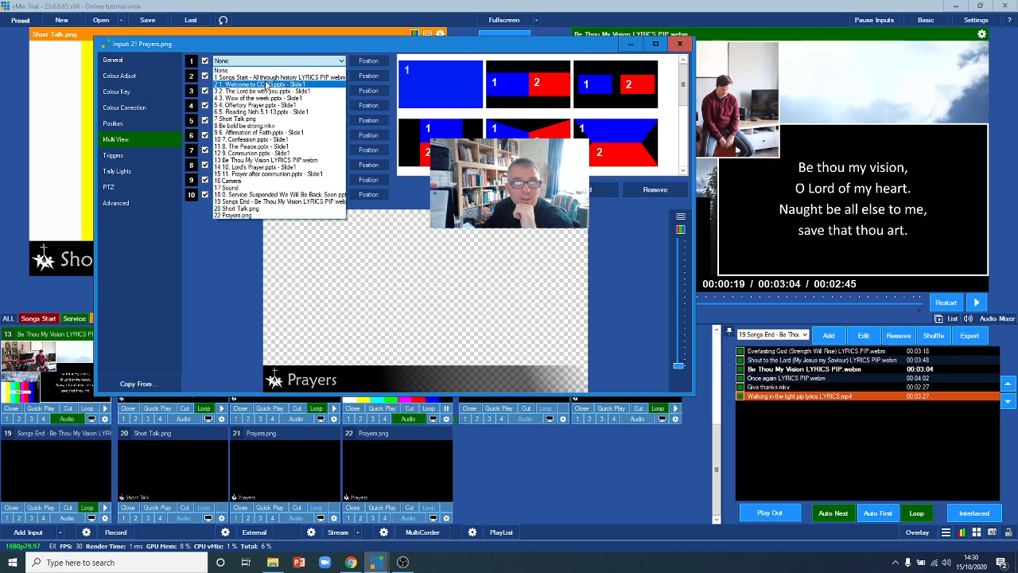
pyautogui.click(239, 181)
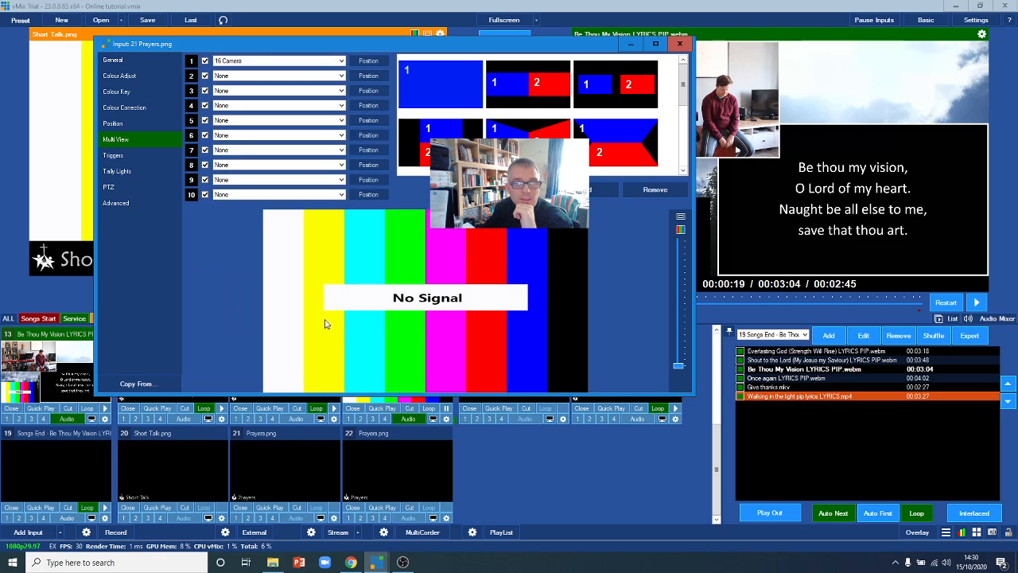
pyautogui.click(318, 76)
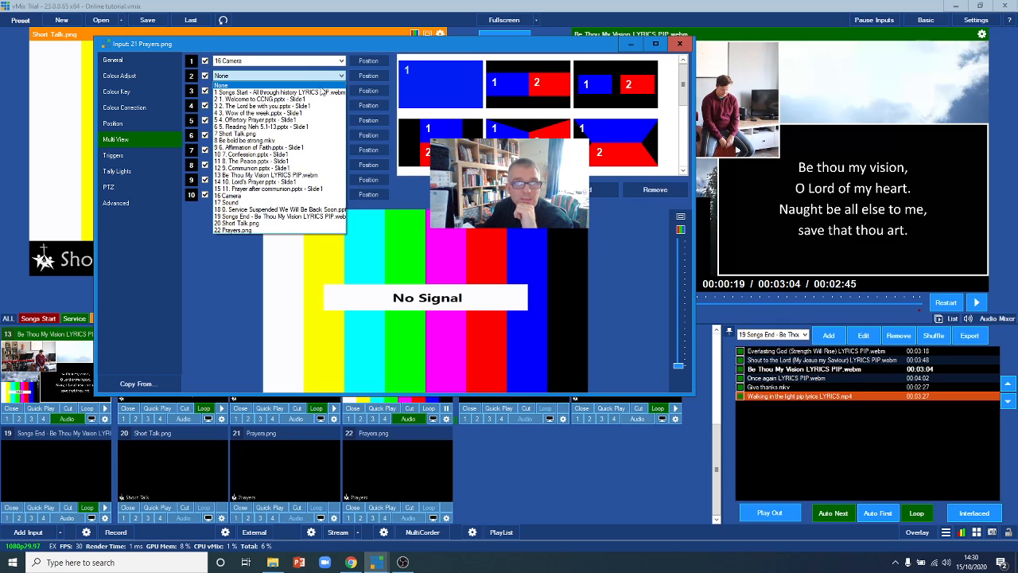
pyautogui.click(234, 230)
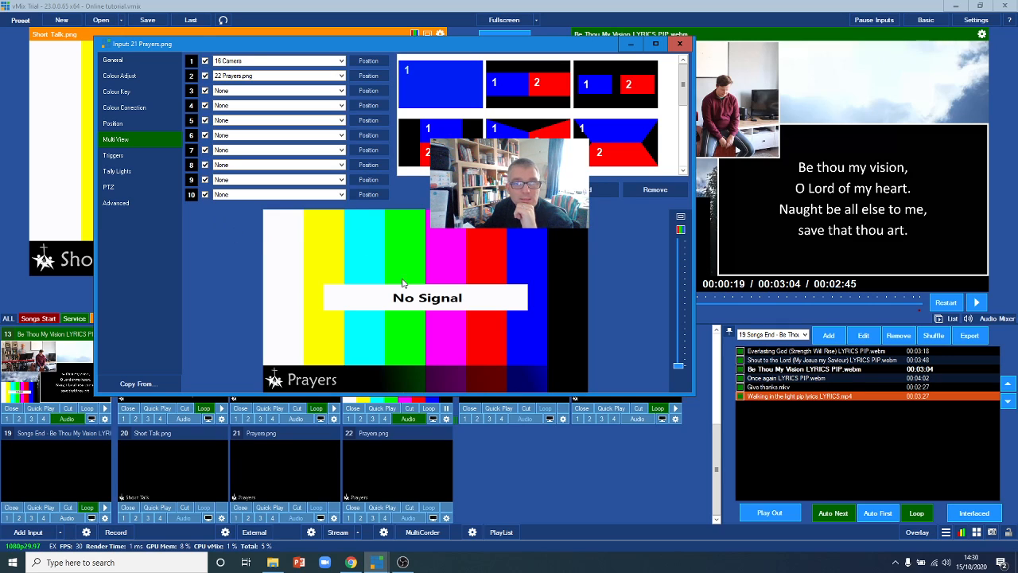
pyautogui.click(680, 44)
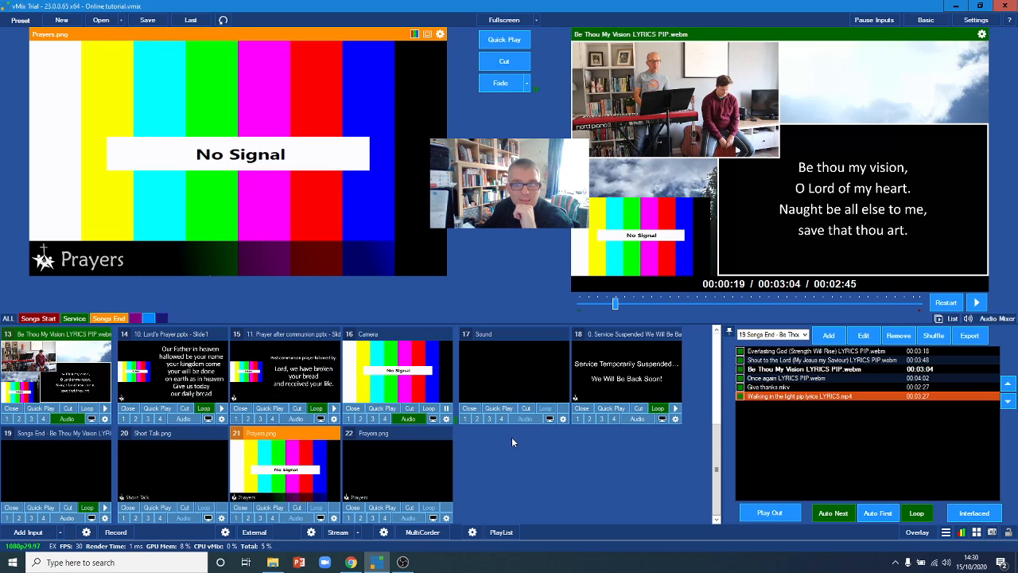
# - Move the Prayers input with the camera to position 14, just before the Lord's Prayer slides
pyautogui.scroll(2, 501, 441)
pyautogui.scroll(-2, 478, 448)
pyautogui.scroll(1, 466, 445)
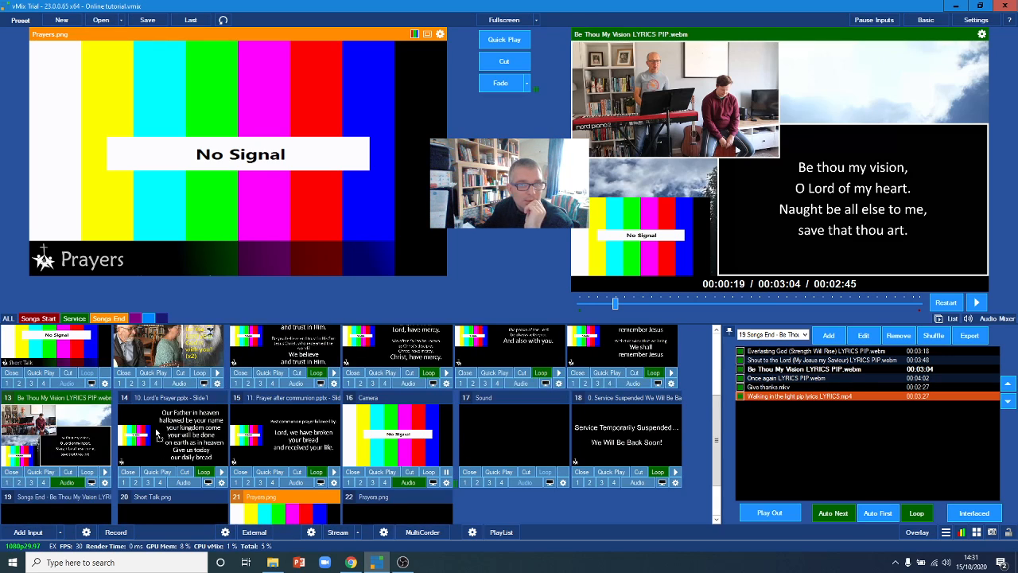
pyautogui.moveTo(157, 434); pyautogui.dragTo(159, 434)
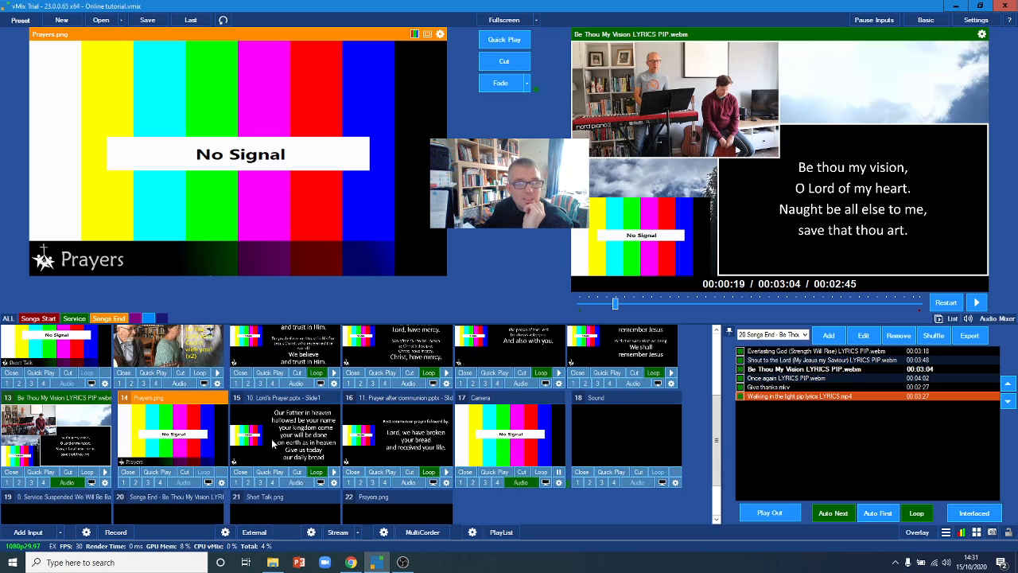
pyautogui.scroll(3, 271, 444)
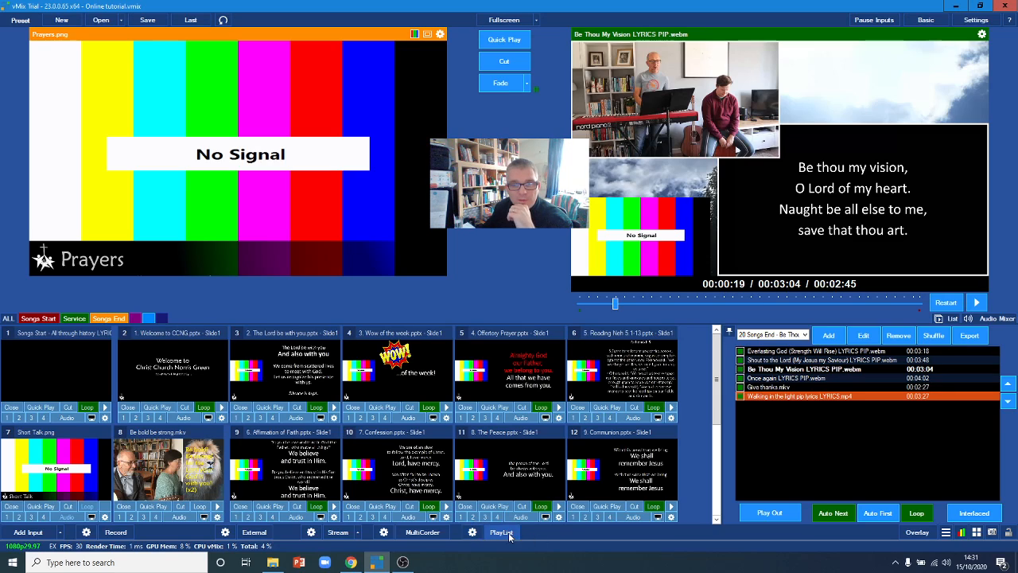
# - Add Songs Start, Welcome to CCNG, The Lord be with you and Wow of the week to the Default playlist
pyautogui.click(472, 533)
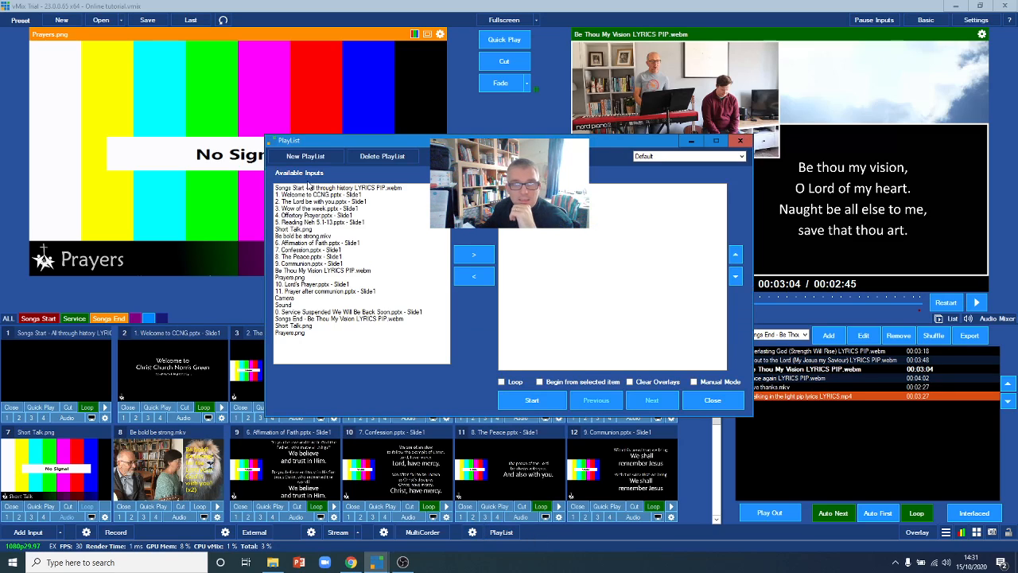
pyautogui.click(473, 257)
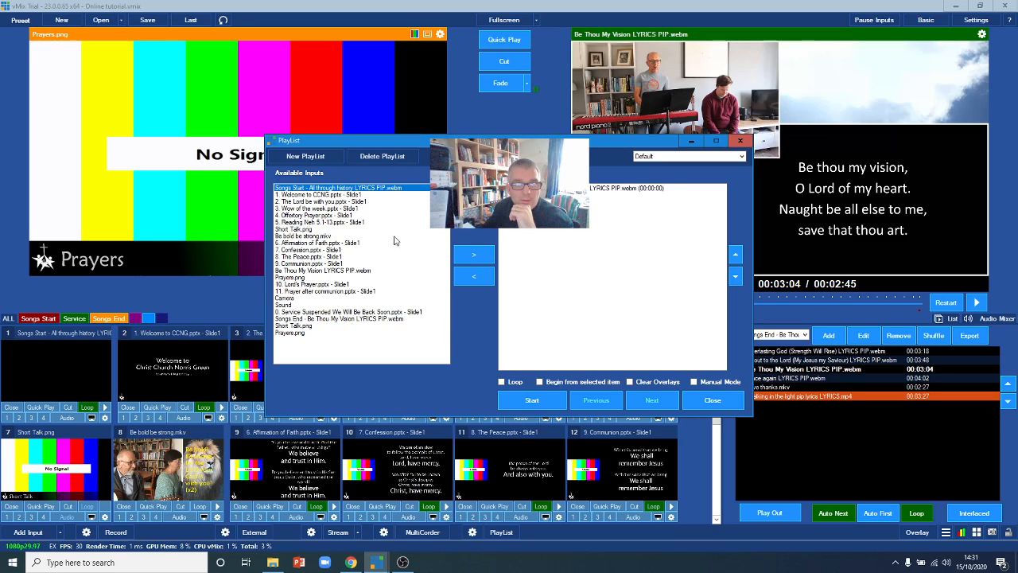
pyautogui.click(473, 256)
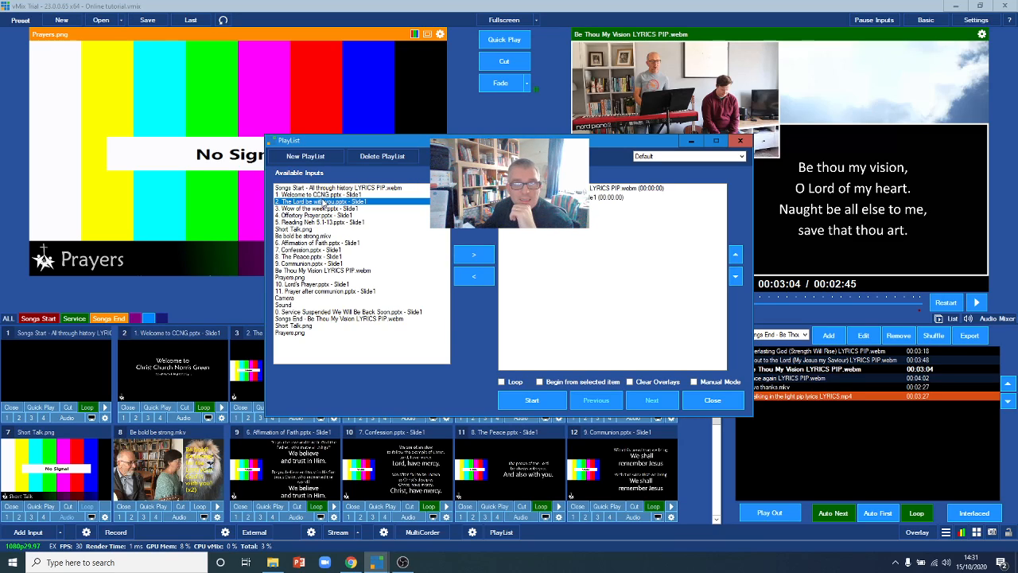
pyautogui.click(481, 261)
pyautogui.click(482, 262)
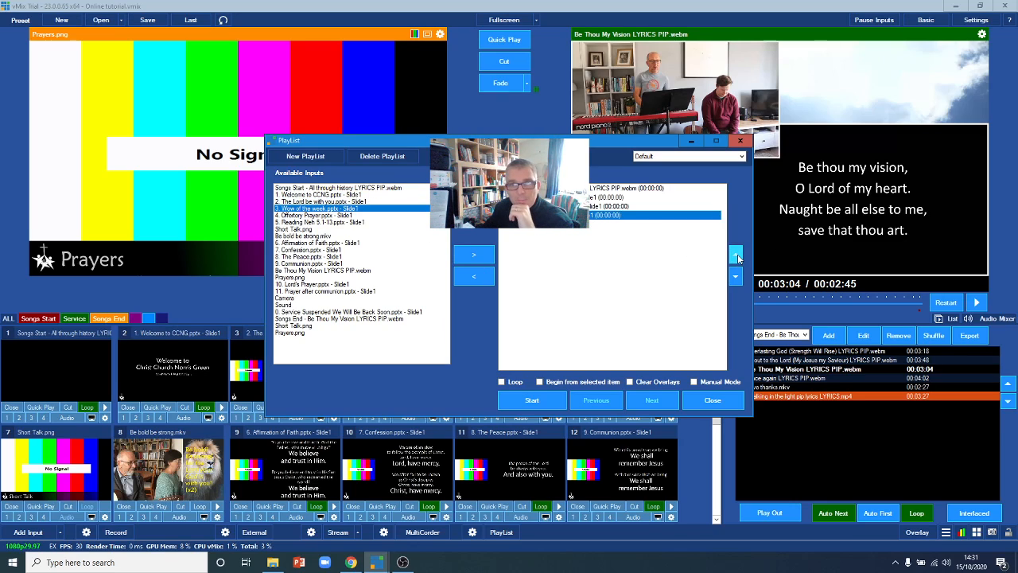
# - Reorder the playlist so Wow of the week follows Songs Start and Welcome to CCNG comes last
pyautogui.click(636, 197)
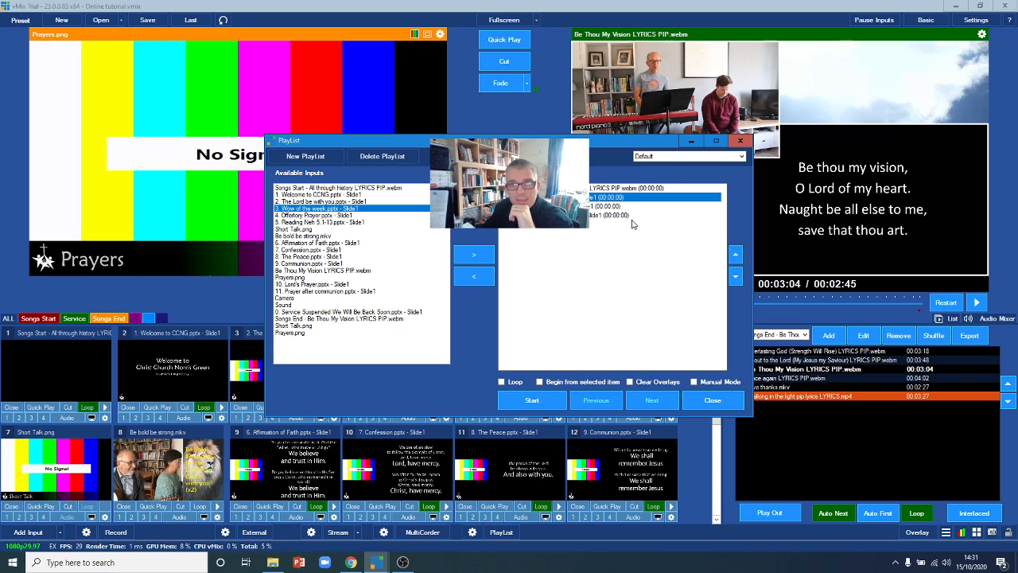
pyautogui.click(734, 276)
pyautogui.click(734, 276)
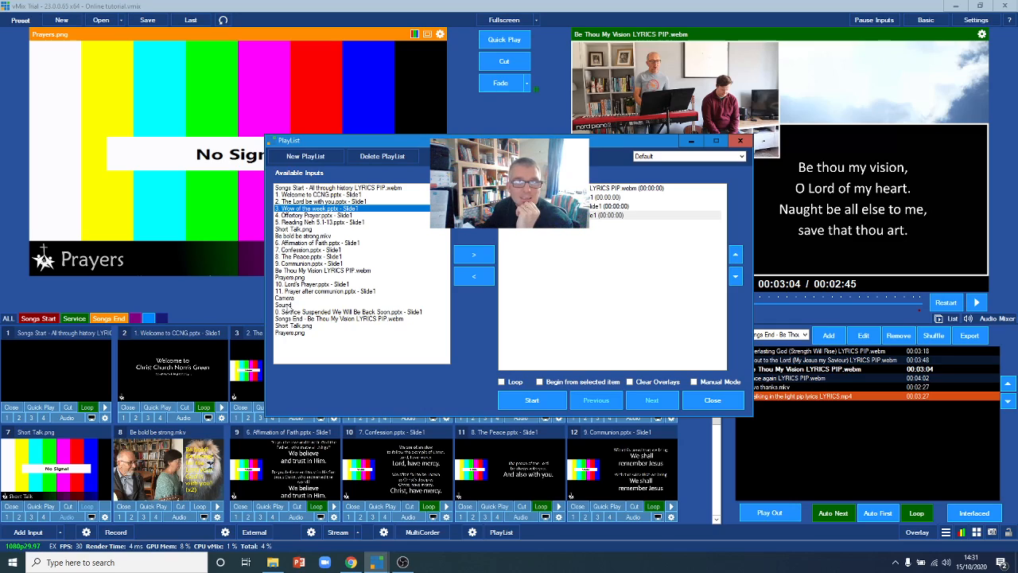
# - Add the Camera input to the end of the playlist five times
pyautogui.click(285, 298)
pyautogui.click(484, 256)
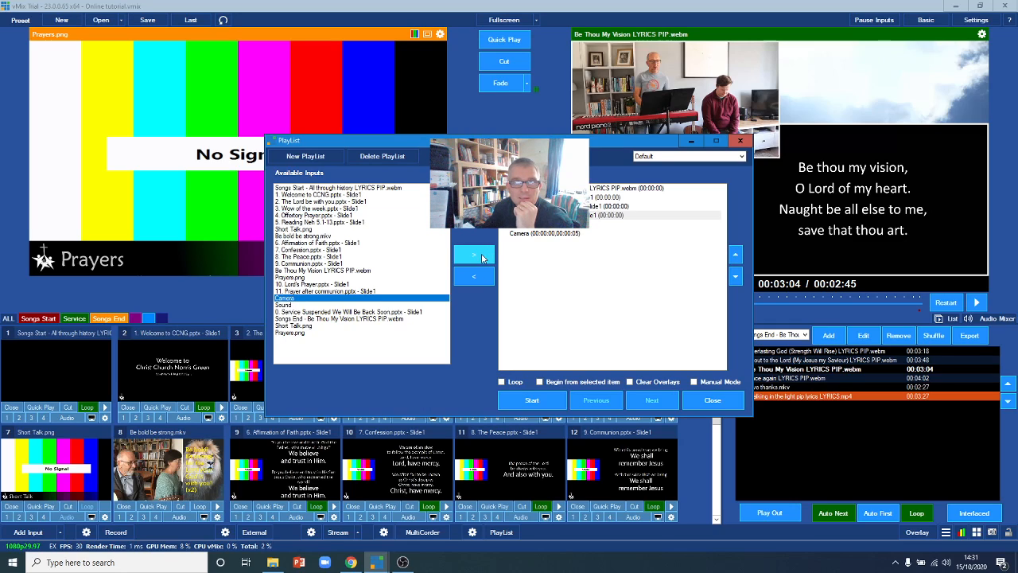
pyautogui.click(483, 256)
pyautogui.click(483, 256)
pyautogui.click(484, 256)
# - Move one Camera entry directly above Welcome to CCNG and another directly above The Lord be with you in the playlist
pyautogui.click(522, 226)
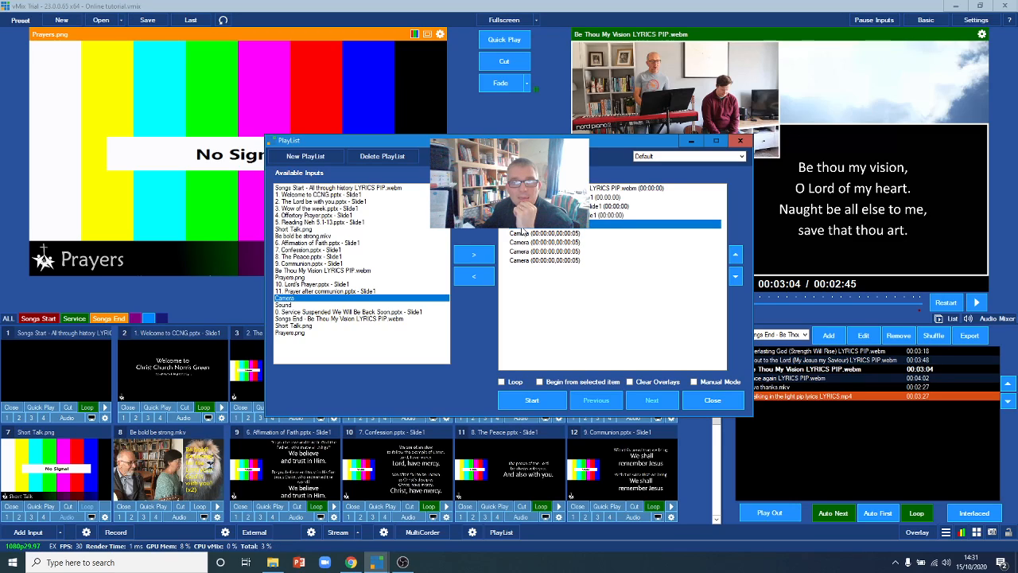
pyautogui.click(534, 197)
pyautogui.click(535, 215)
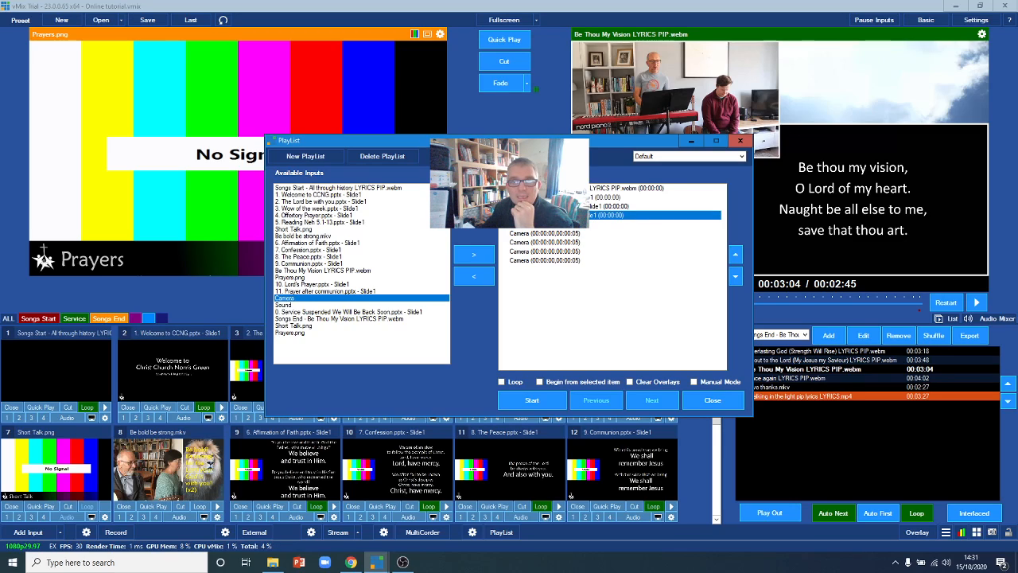
pyautogui.click(557, 233)
pyautogui.click(561, 225)
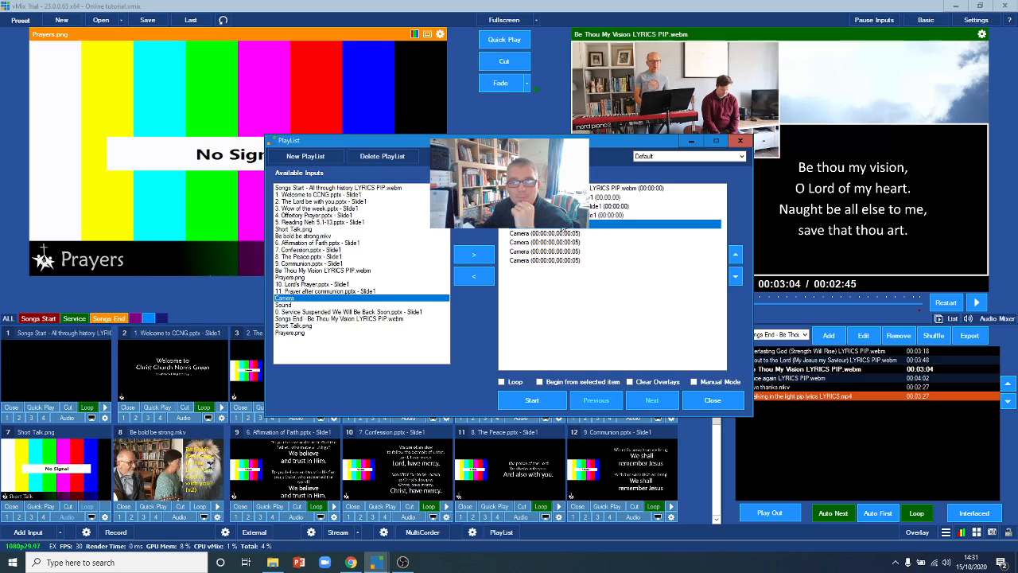
pyautogui.click(733, 255)
pyautogui.click(524, 236)
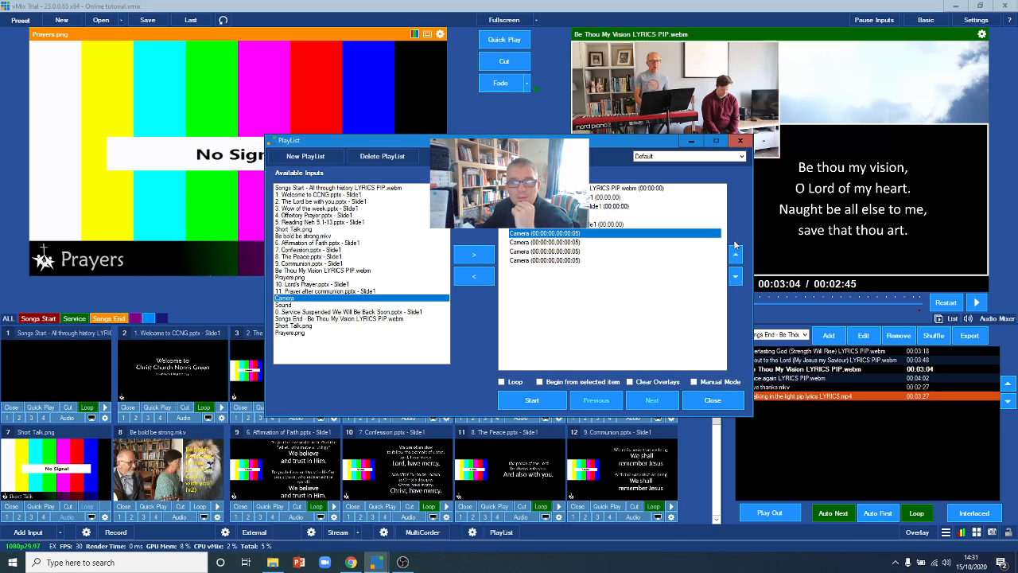
pyautogui.click(735, 254)
pyautogui.click(735, 254)
pyautogui.click(734, 254)
# - Move another Camera entry up the playlist to sit between Songs Start and Wow of the week
pyautogui.click(538, 250)
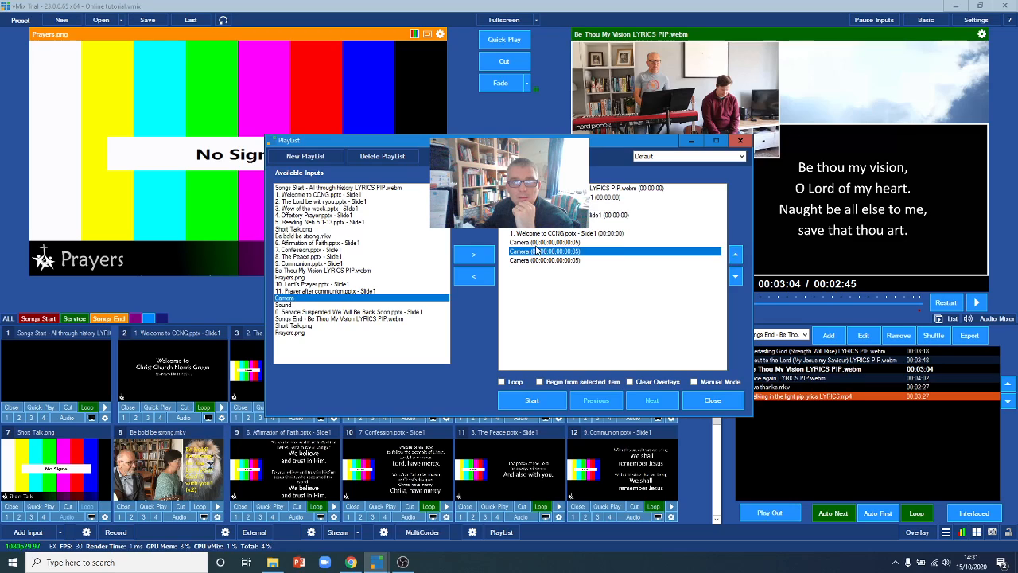
pyautogui.click(735, 254)
pyautogui.click(735, 253)
pyautogui.click(735, 254)
pyautogui.click(735, 253)
pyautogui.click(735, 253)
pyautogui.click(735, 254)
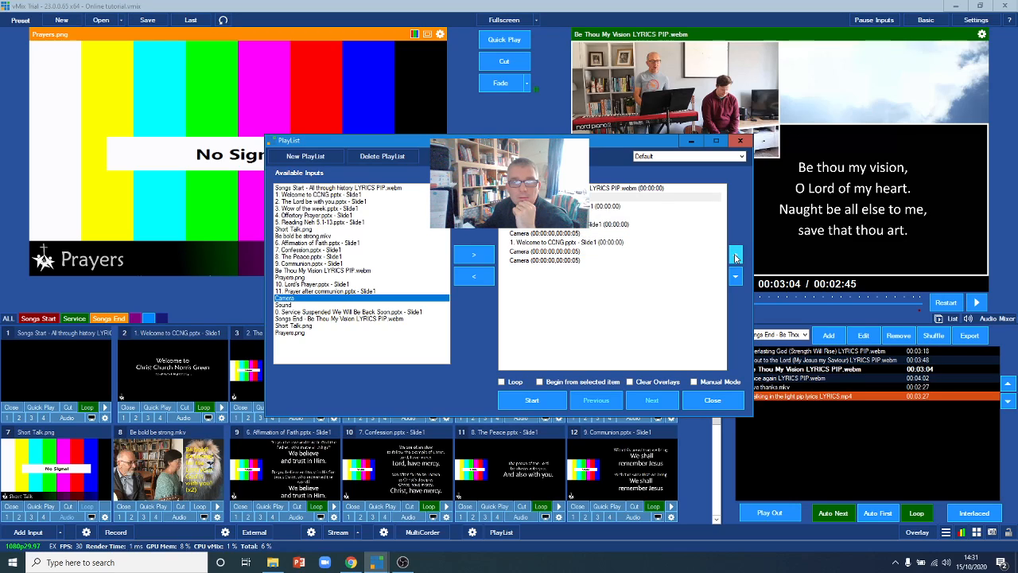
# - Move one of the two trailing Camera entries to the very start of the playlist, above Songs Start
pyautogui.click(519, 251)
pyautogui.click(735, 254)
pyautogui.click(735, 254)
pyautogui.click(735, 254)
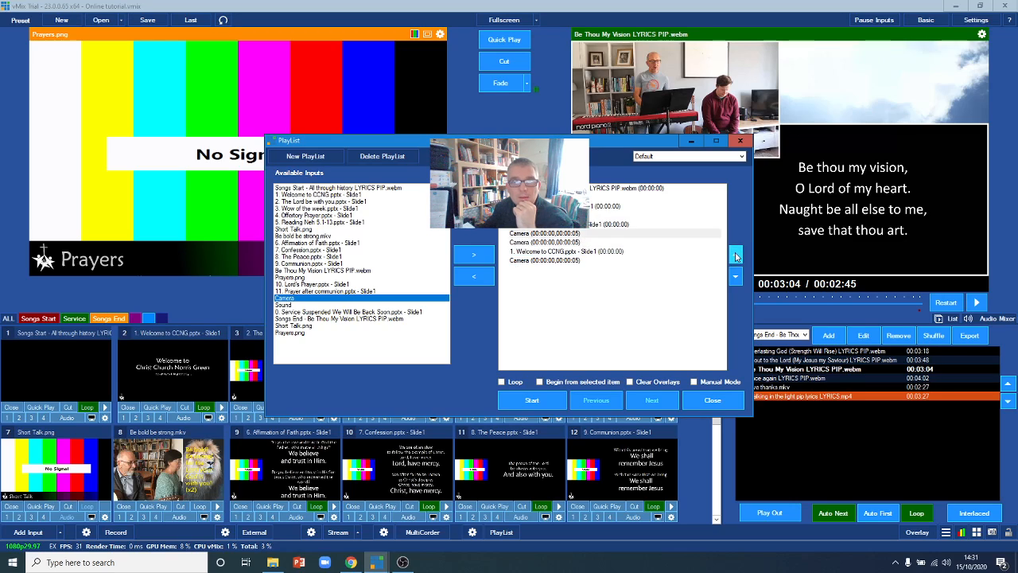
pyautogui.click(735, 253)
pyautogui.click(735, 254)
pyautogui.click(734, 254)
pyautogui.click(735, 254)
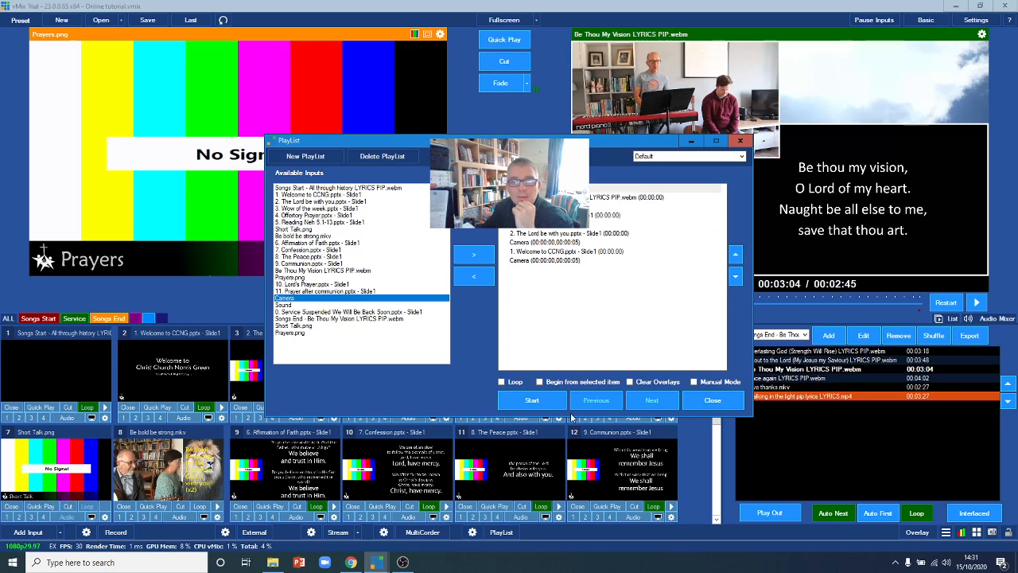
# - Start the playlist in Manual Mode and recheck its settings
pyautogui.click(693, 382)
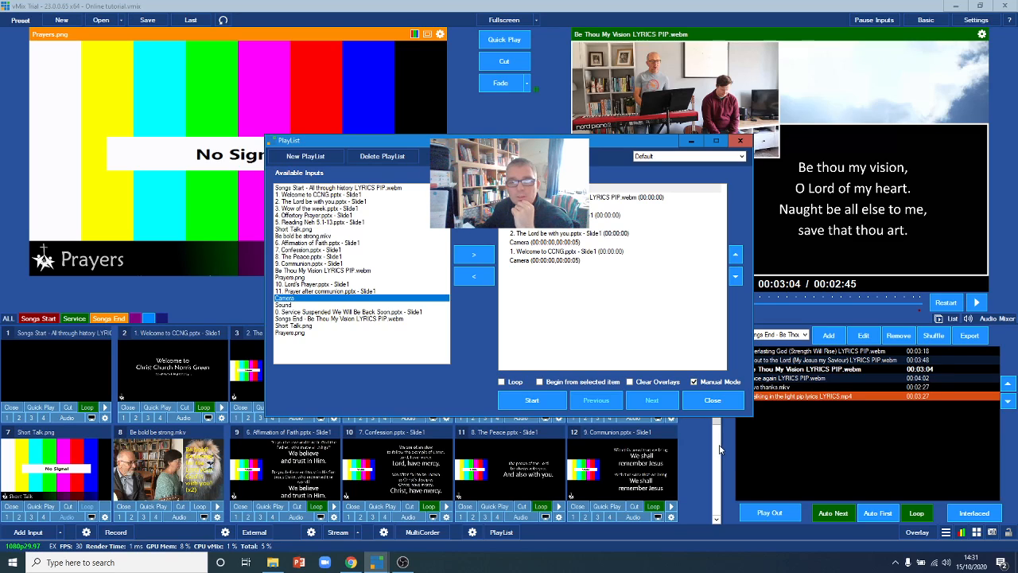
pyautogui.click(712, 400)
pyautogui.click(501, 532)
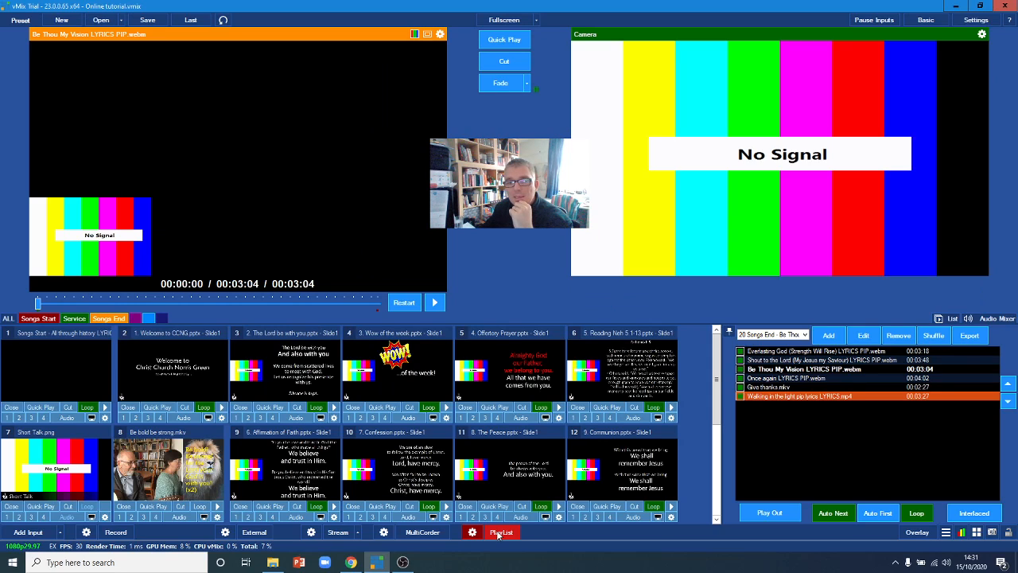
pyautogui.click(472, 533)
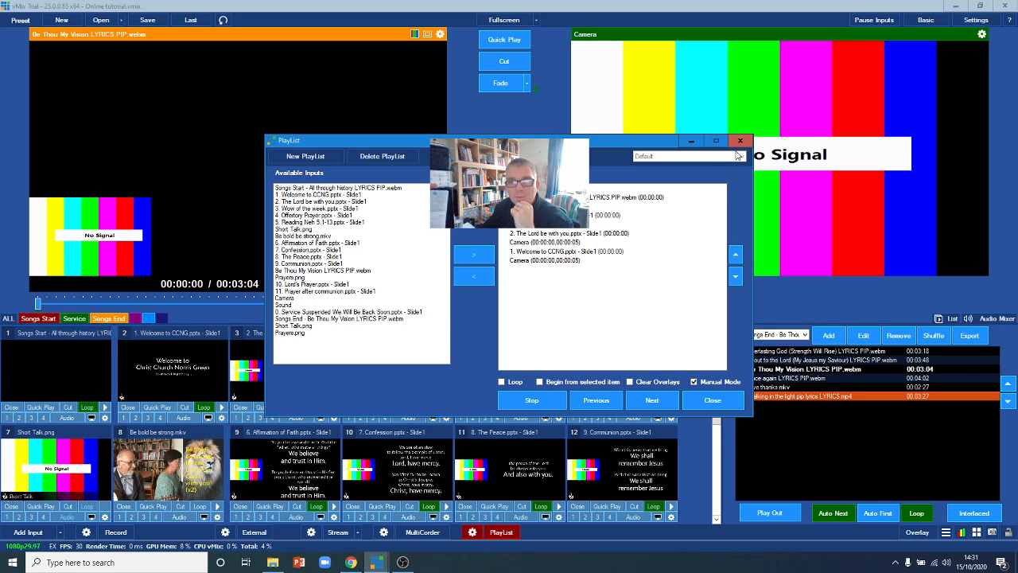
pyautogui.click(740, 141)
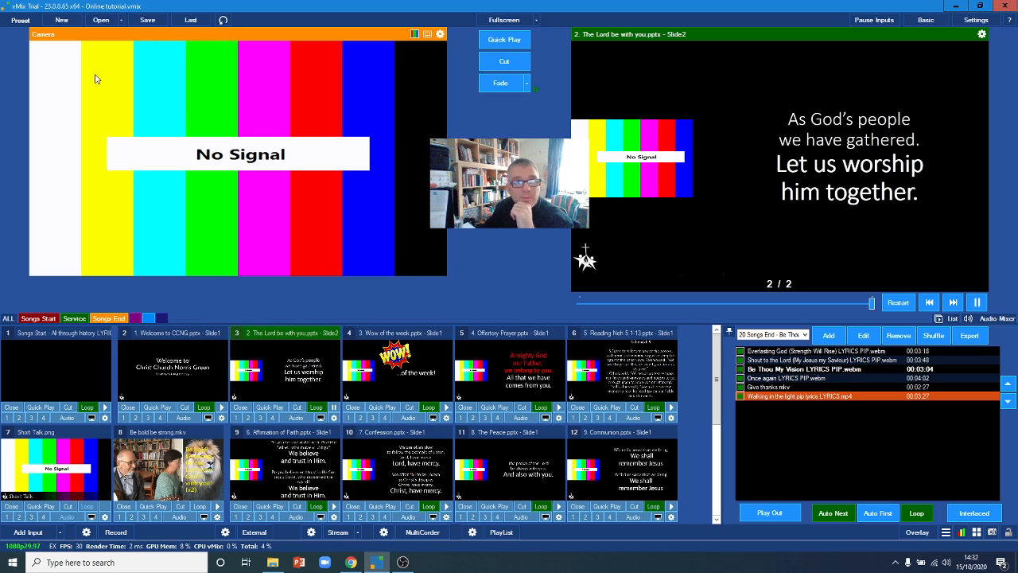
# - Save the preset over the existing Online tutorial file and close vMix
pyautogui.click(143, 21)
pyautogui.click(128, 90)
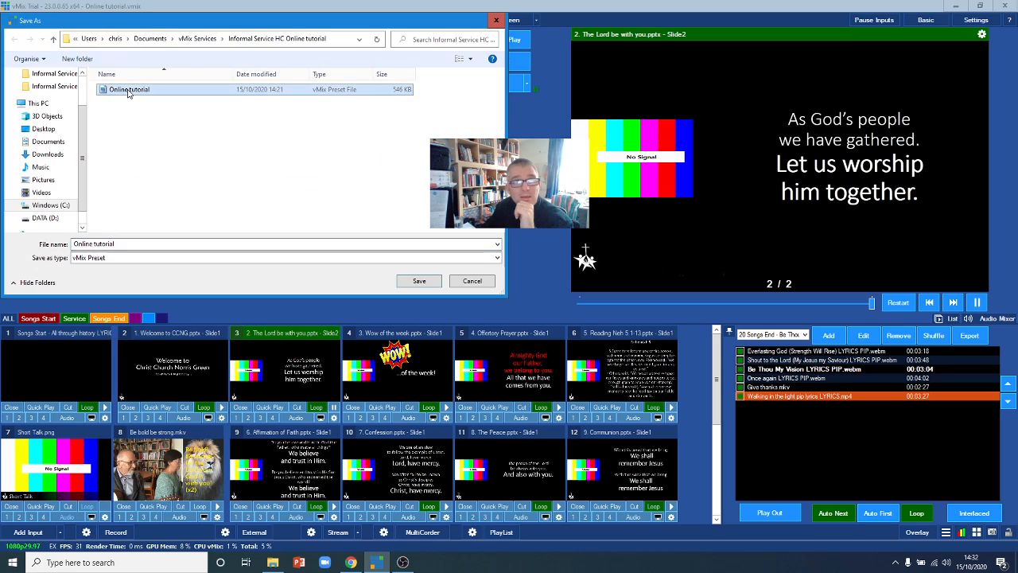
pyautogui.click(423, 280)
pyautogui.click(539, 284)
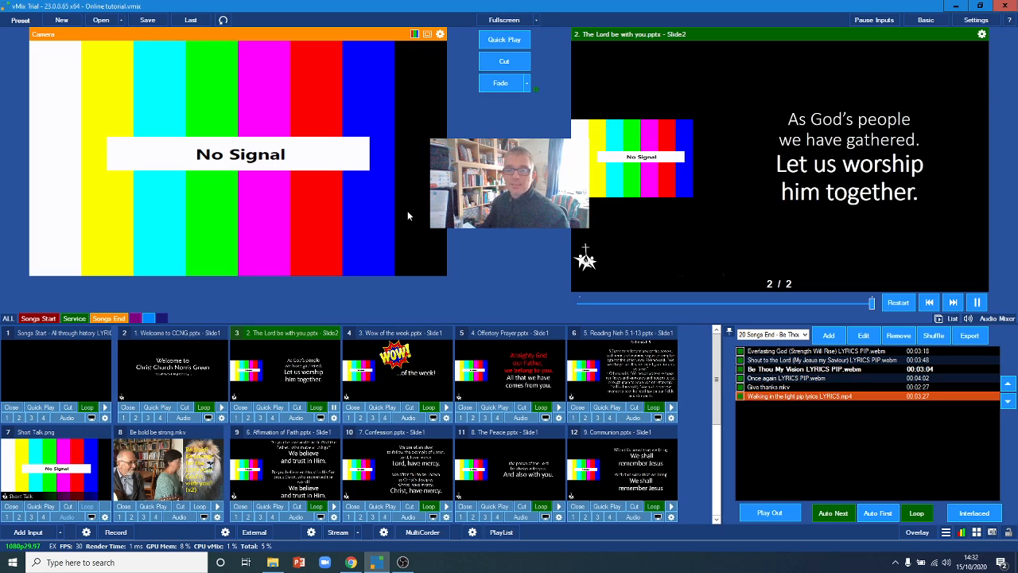
pyautogui.click(1007, 8)
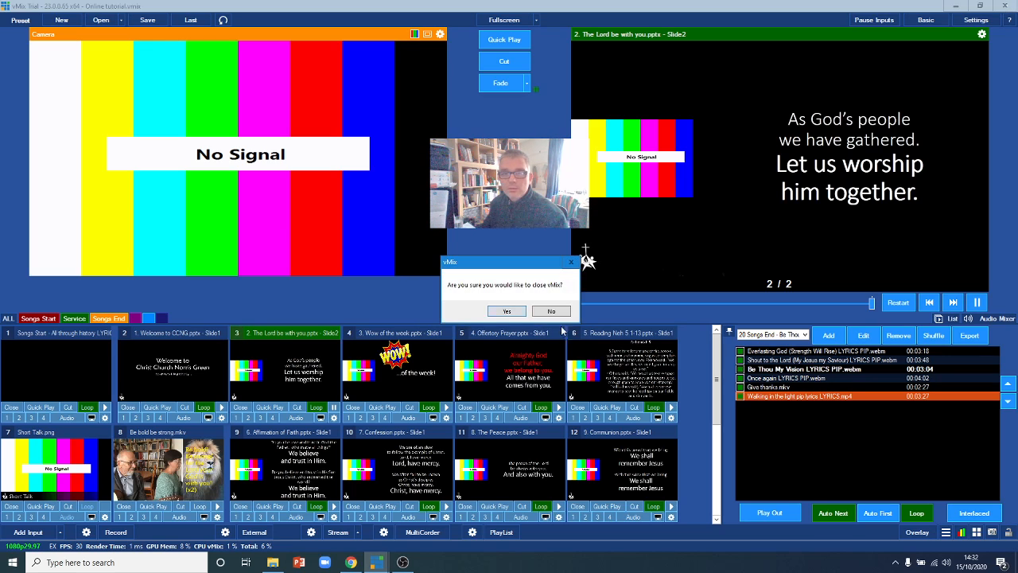
pyautogui.click(495, 312)
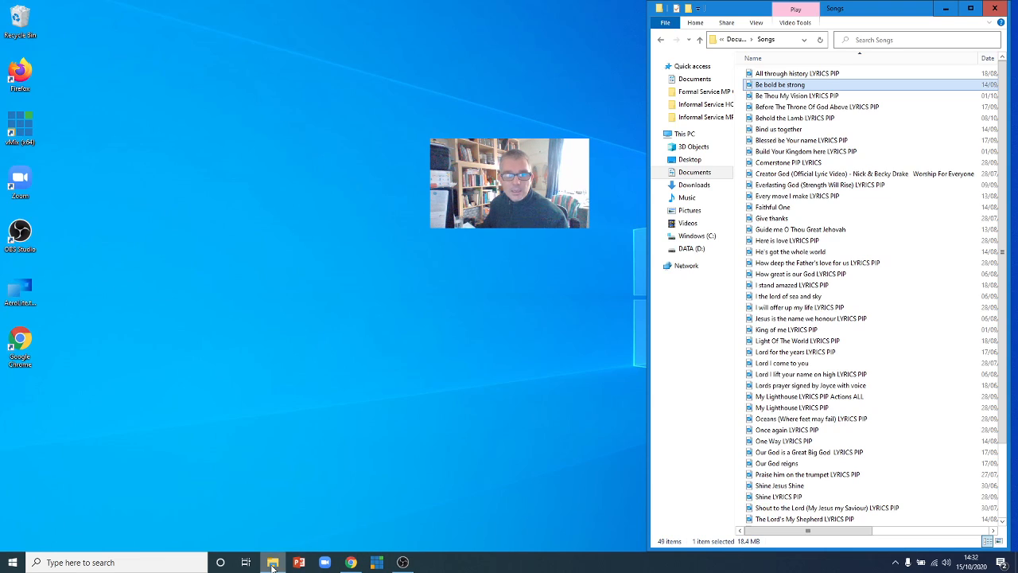
# - Open the 12. Final prayer of blessing presentation from the Informal Service HC Online tutorial folder within vMix Services in Documents
pyautogui.click(272, 563)
pyautogui.click(272, 562)
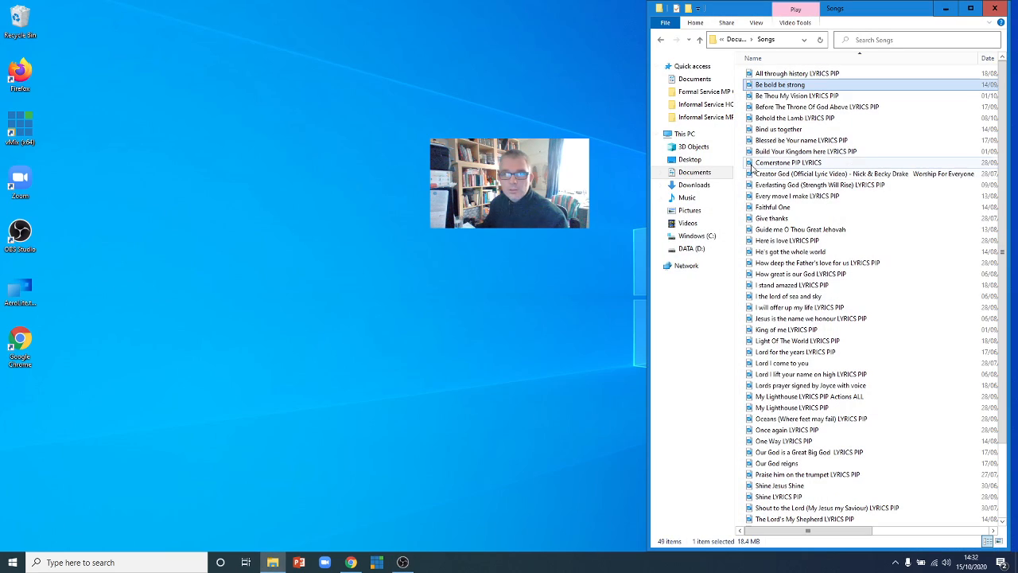
pyautogui.click(692, 174)
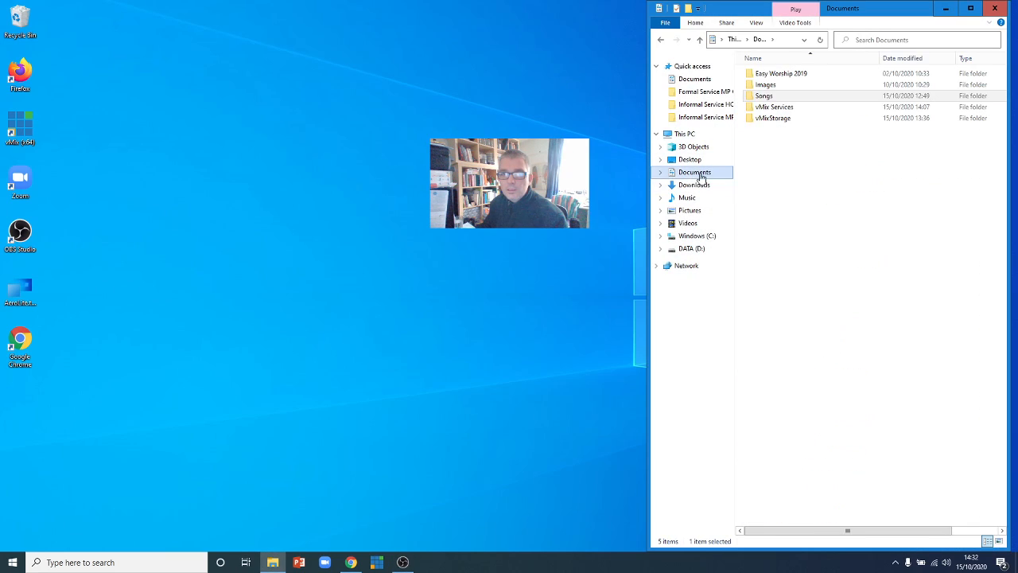
pyautogui.doubleClick(768, 109)
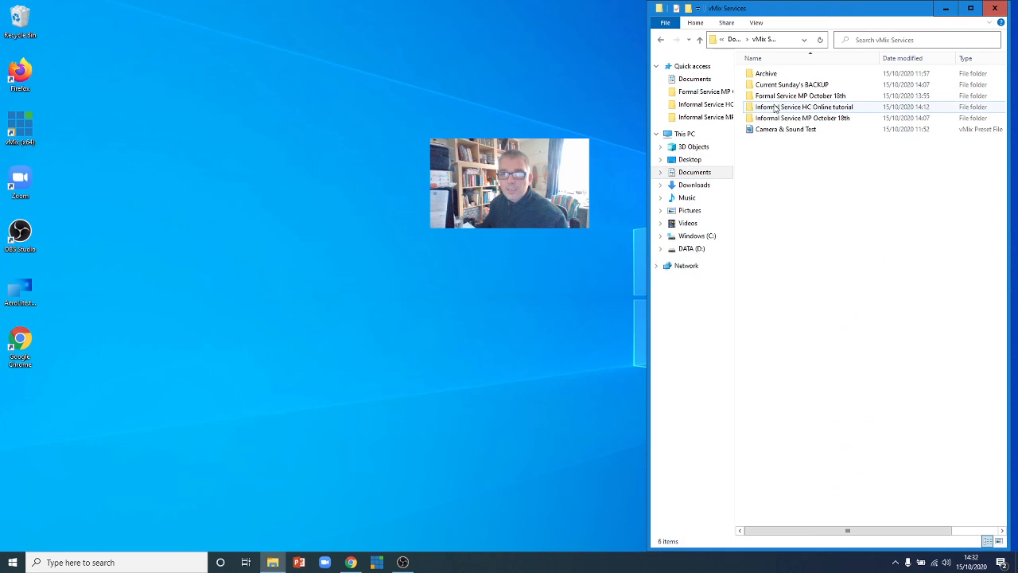
pyautogui.doubleClick(837, 112)
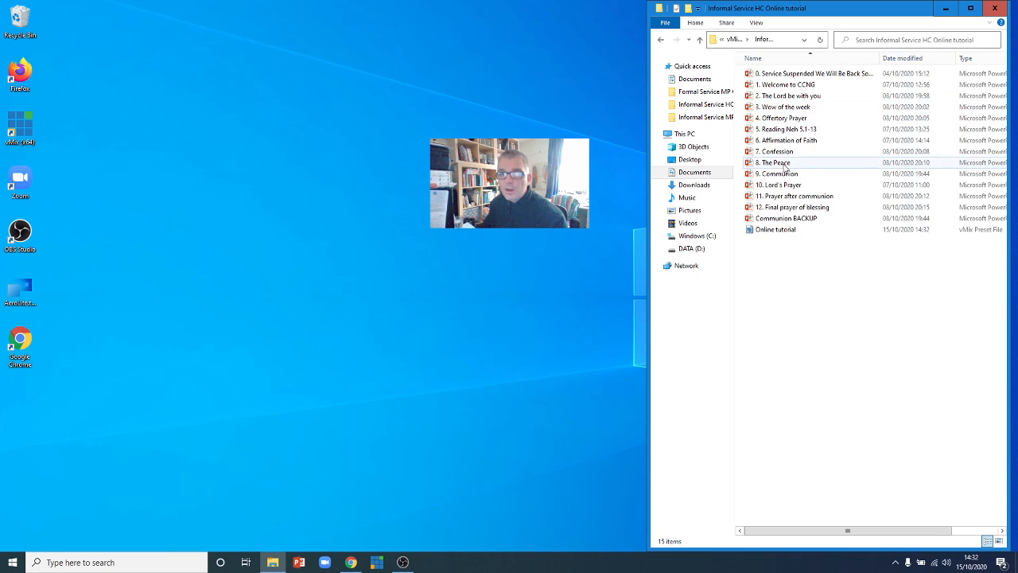
pyautogui.click(792, 210)
pyautogui.doubleClick(792, 210)
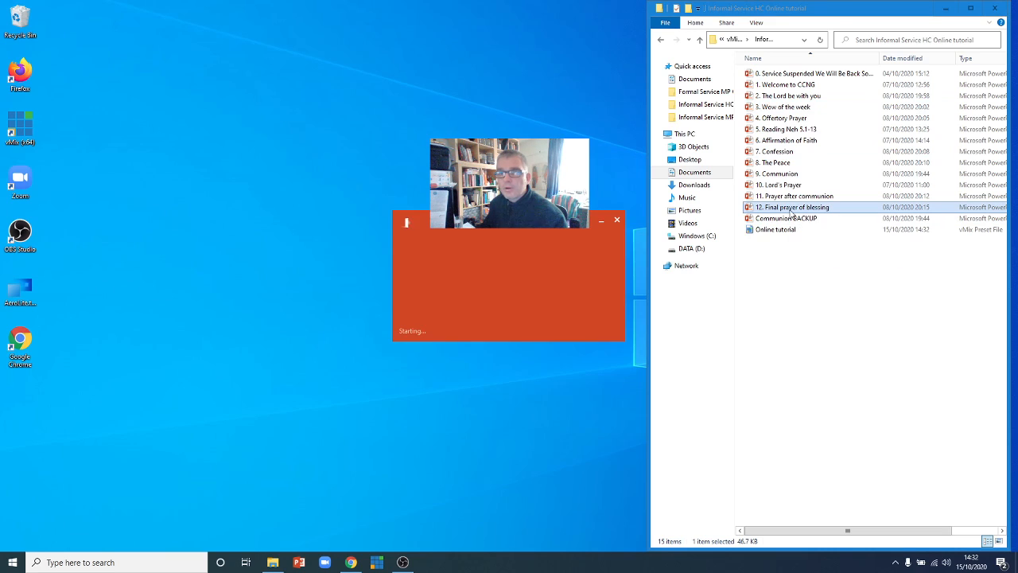
pyautogui.click(574, 204)
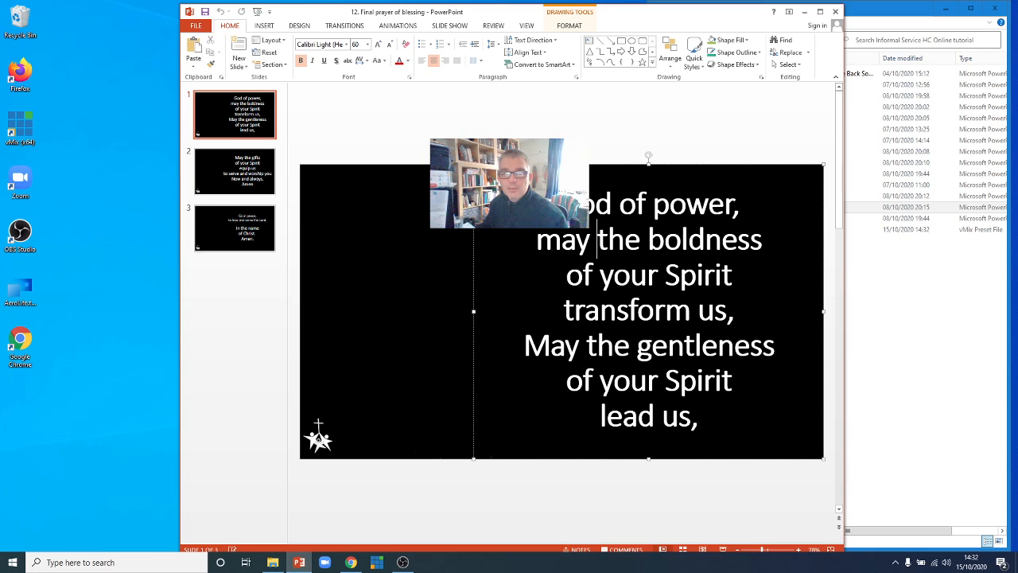